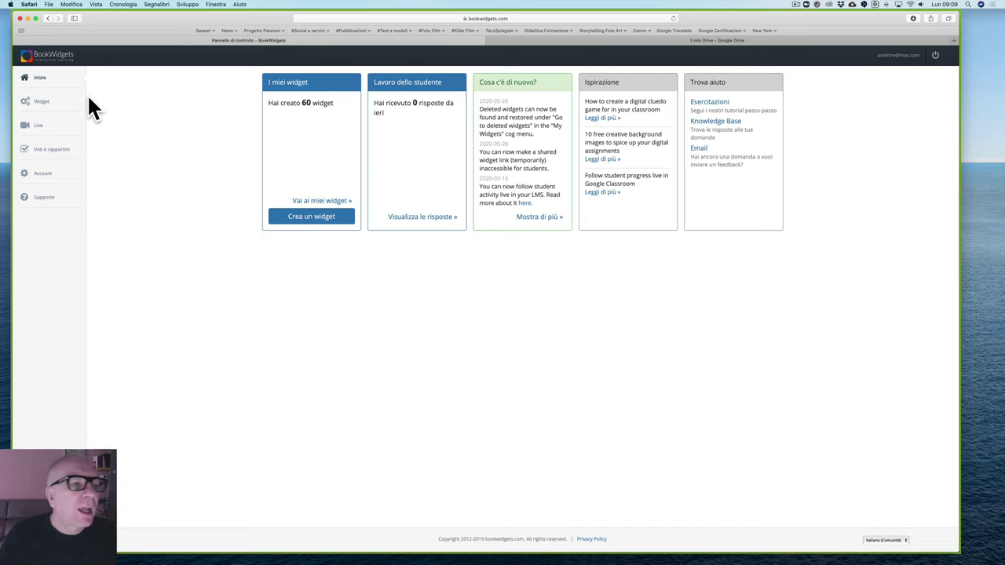
# Step: Sign out with the power icon, accept the homepage cookies and widen the browser window
pyautogui.click(28, 59)
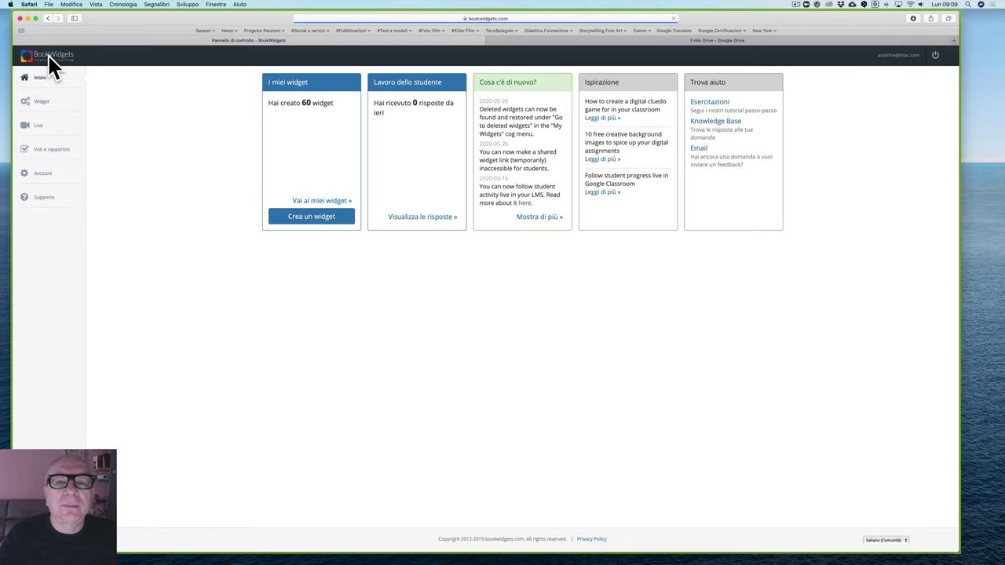
pyautogui.click(512, 18)
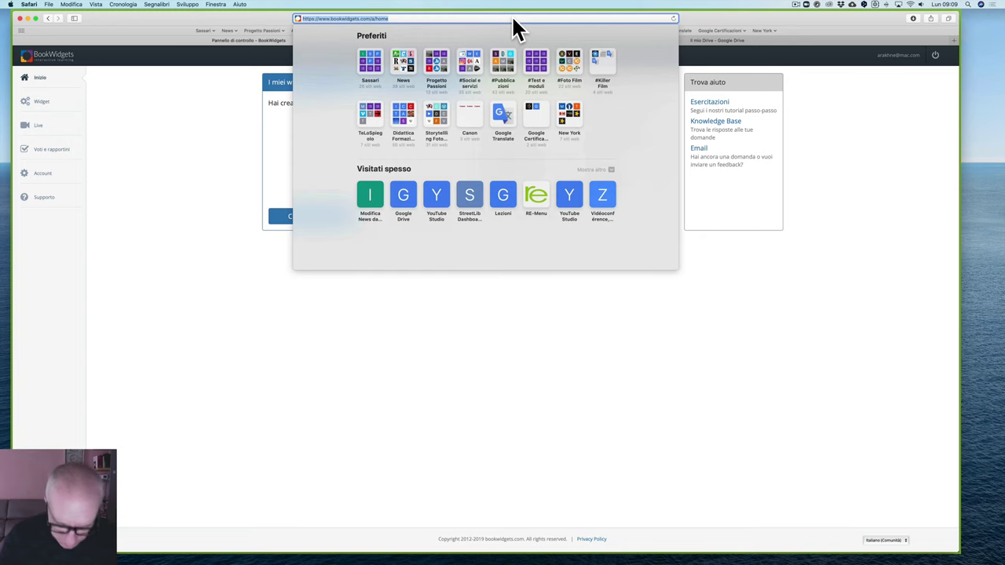
pyautogui.click(940, 99)
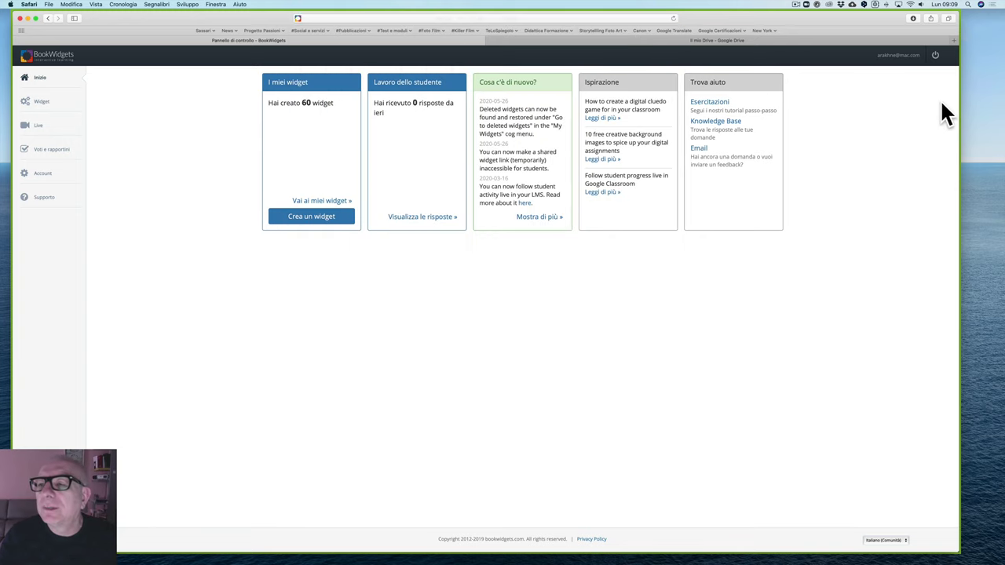
pyautogui.click(935, 56)
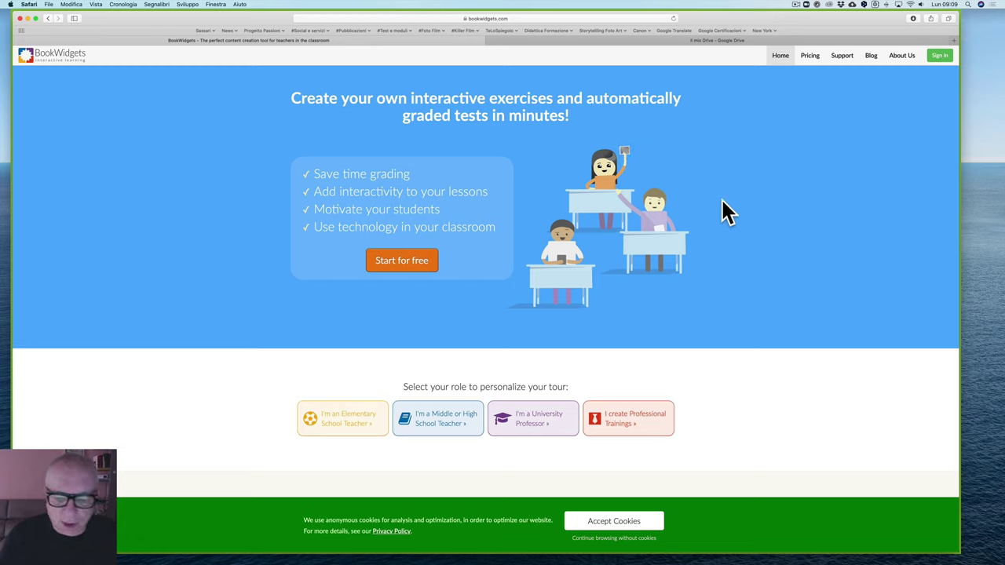
pyautogui.click(624, 524)
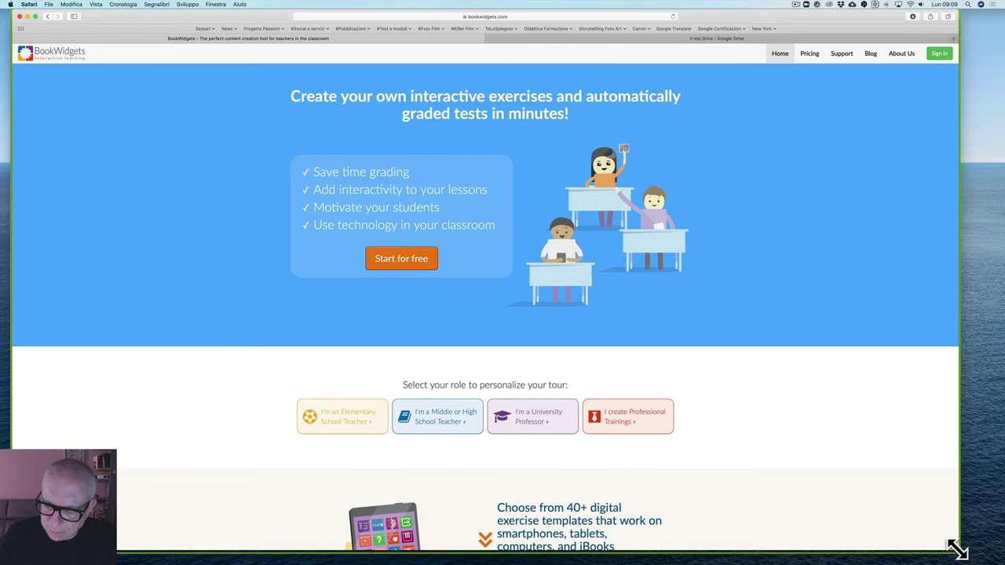
pyautogui.moveTo(959, 552); pyautogui.dragTo(991, 557)
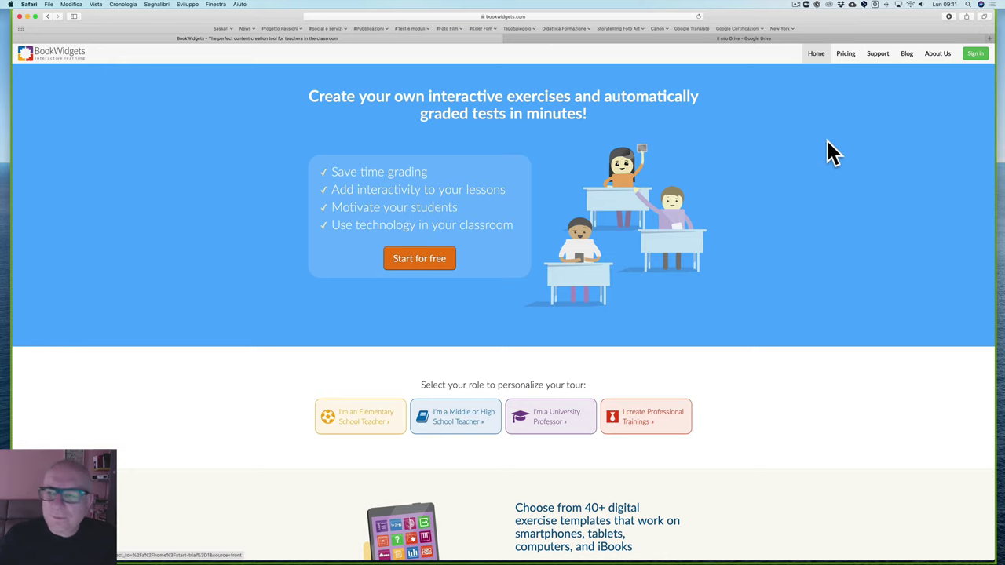
# Step: Sign in with the saved Safari login, then log out and sign in again the same way
pyautogui.click(976, 55)
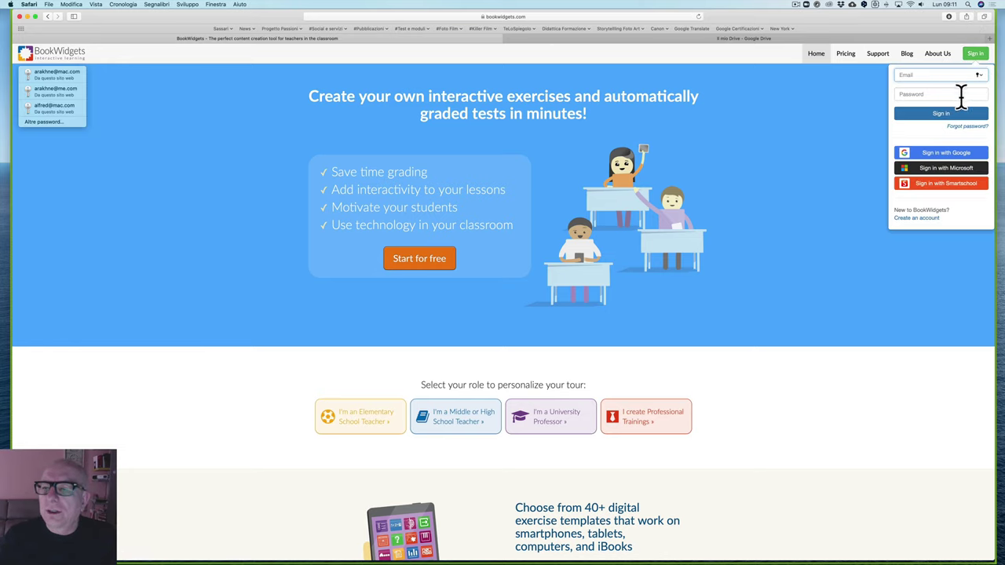
pyautogui.click(49, 79)
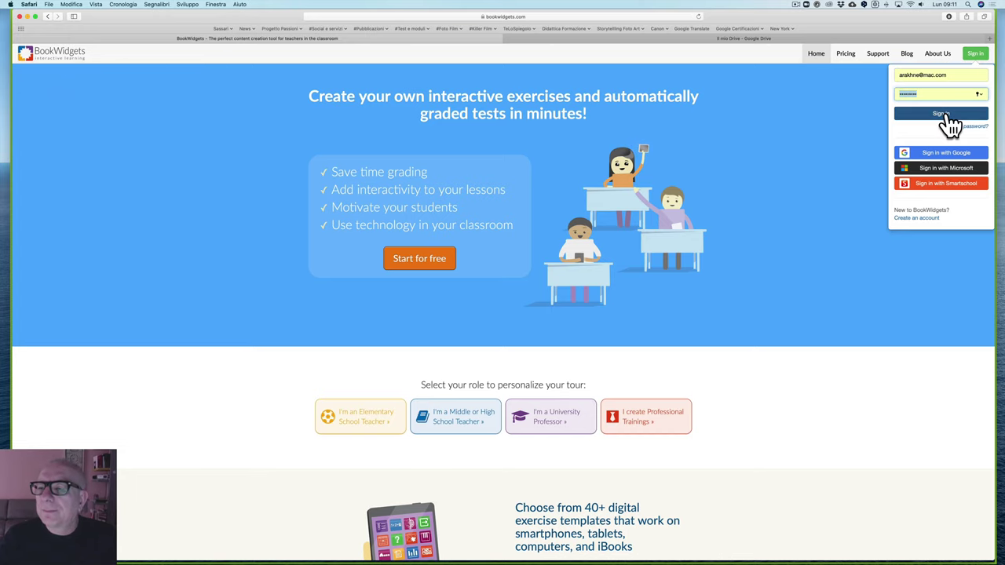
pyautogui.click(947, 113)
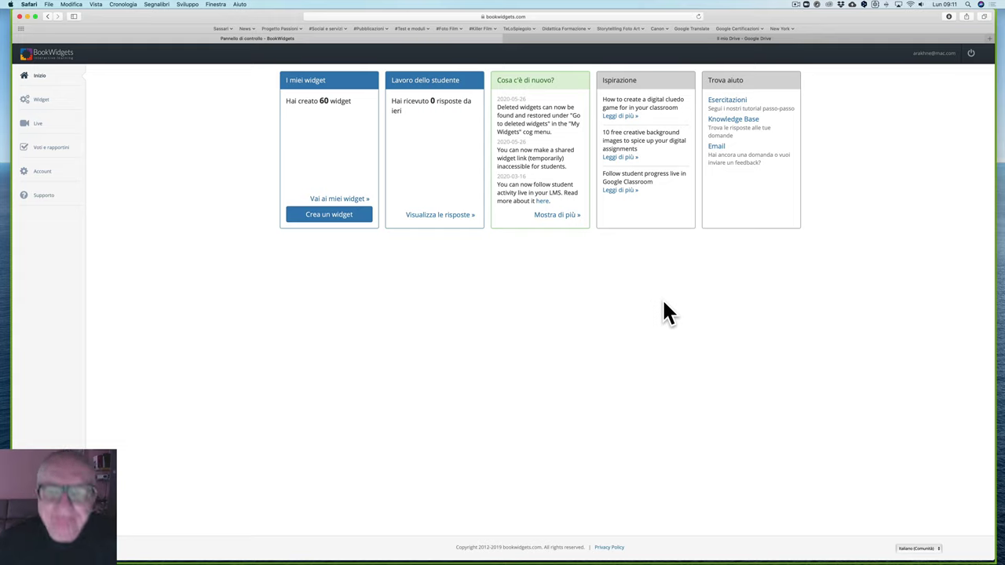
pyautogui.click(971, 54)
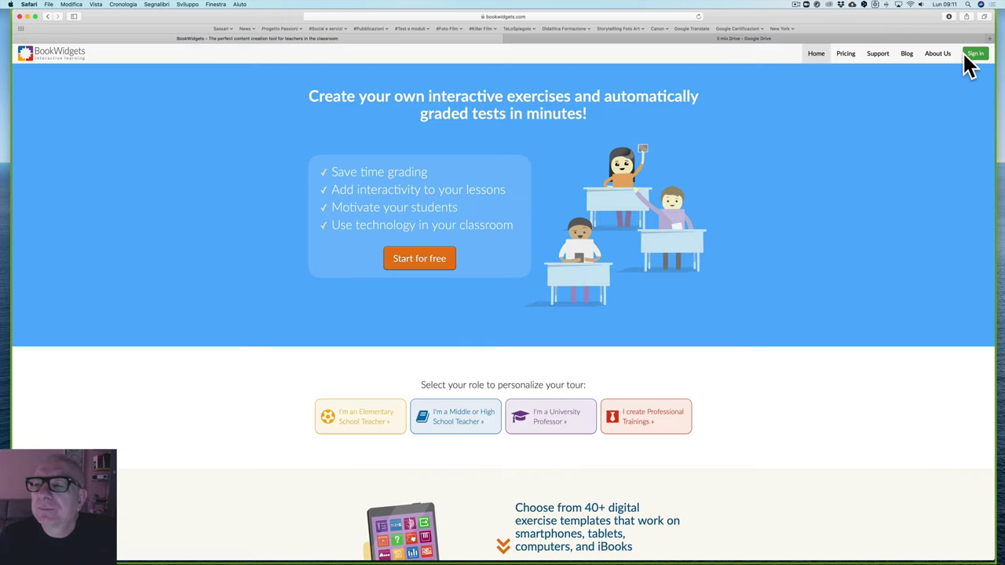
pyautogui.click(976, 57)
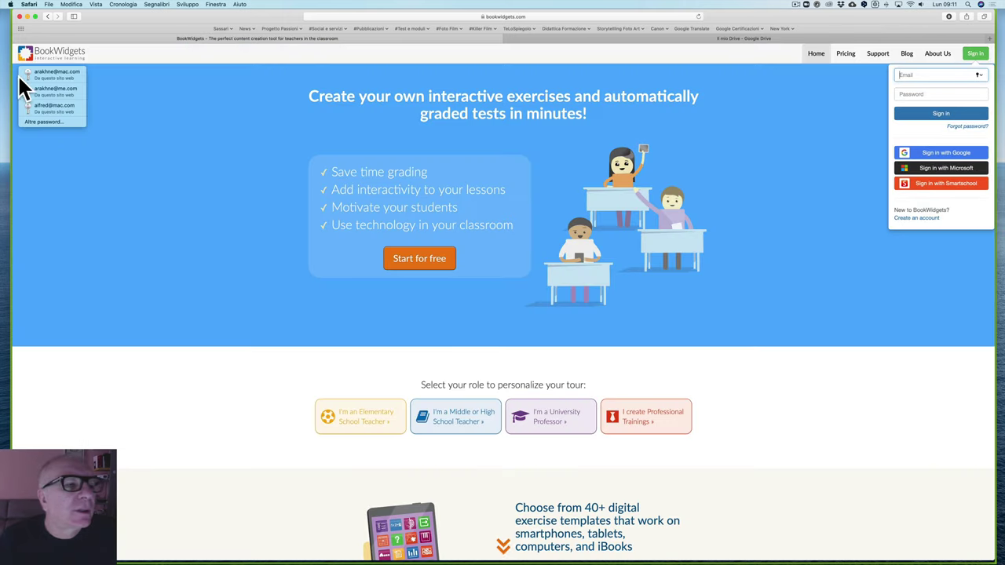
pyautogui.click(32, 75)
pyautogui.click(927, 113)
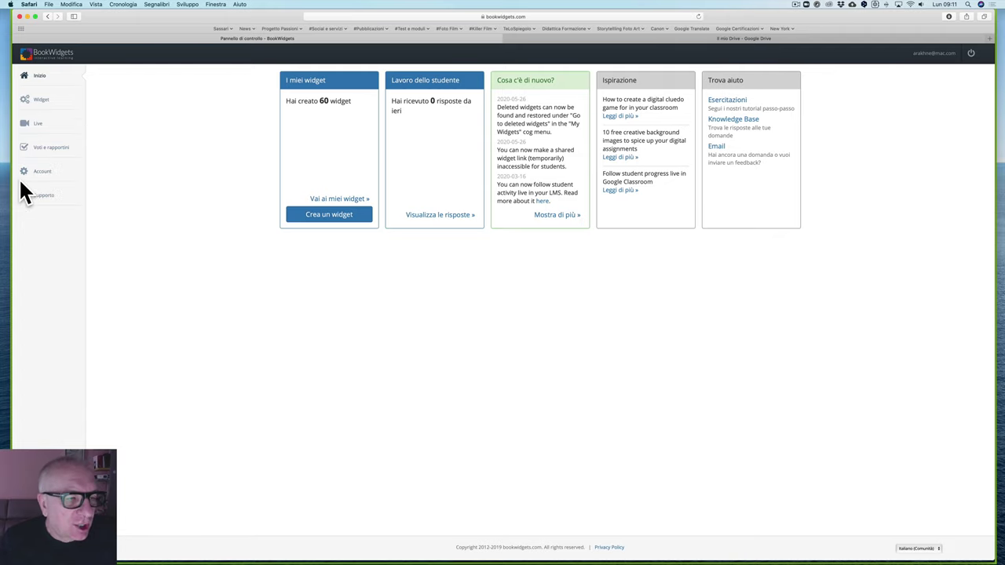
# Step: Save the Account profile with the Lingua setting kept as Italiano (Comunità)
pyautogui.click(41, 174)
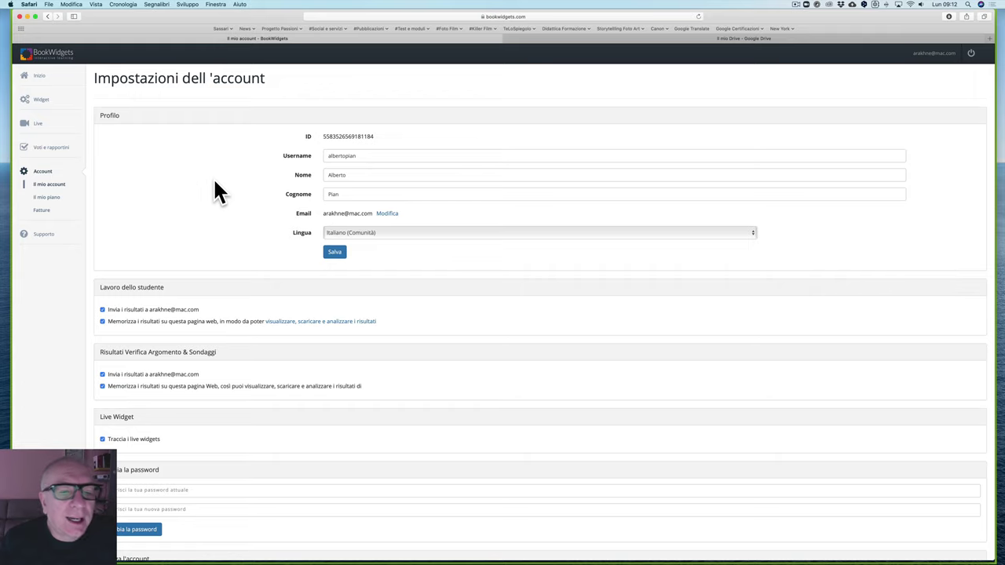
pyautogui.scroll(-2, 215, 192)
pyautogui.click(447, 163)
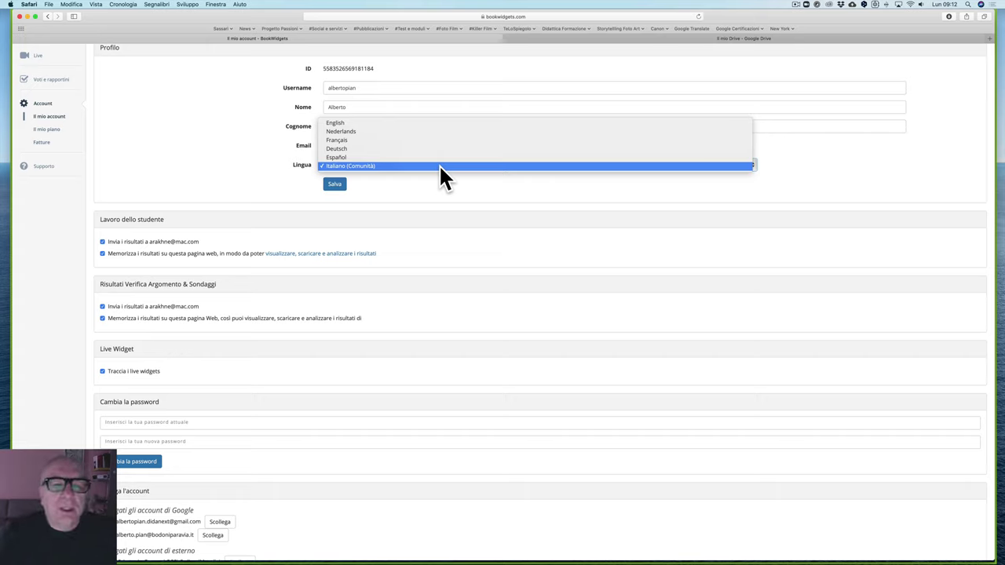
pyautogui.click(336, 183)
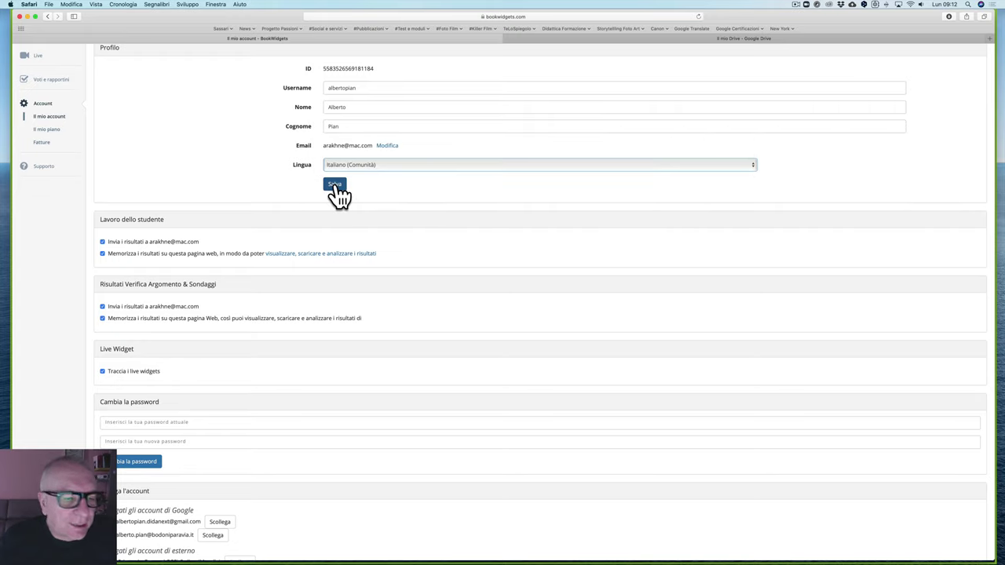
pyautogui.click(336, 186)
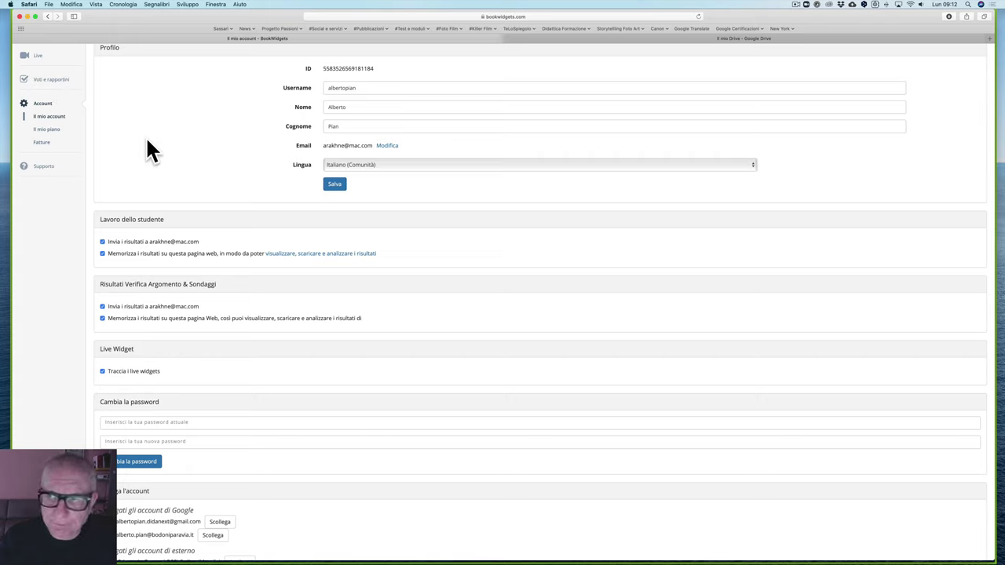
pyautogui.click(44, 101)
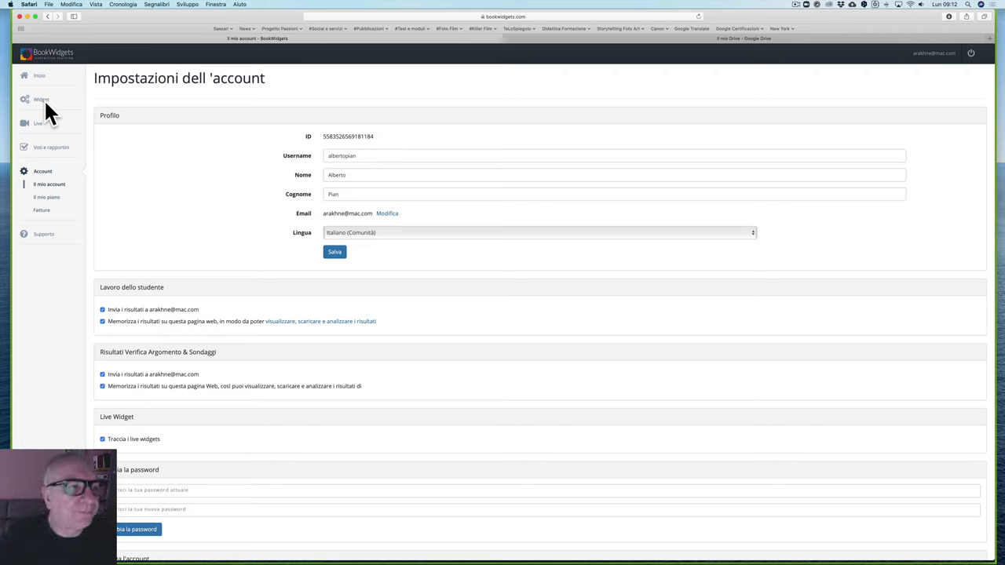
# Step: View the Supporto tutorials on the OSX/Windows tool, iBooks Author, sharing and reviewing work
pyautogui.click(38, 74)
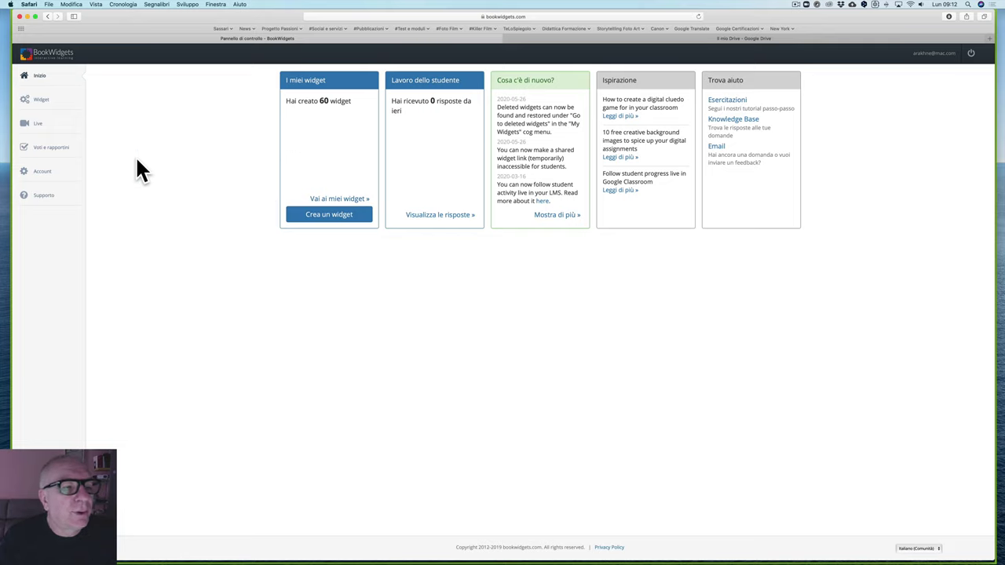
pyautogui.click(44, 197)
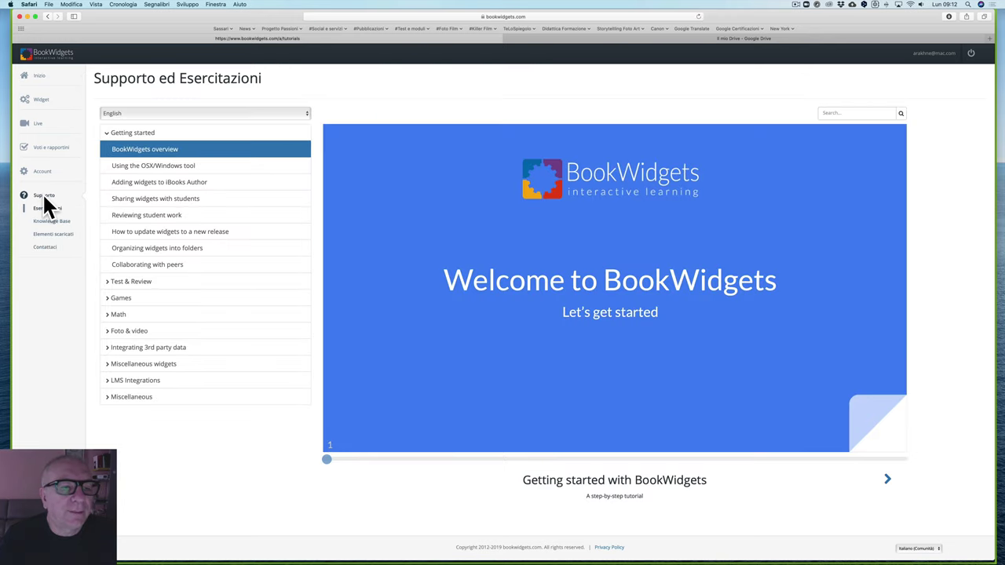
pyautogui.click(172, 169)
pyautogui.click(161, 186)
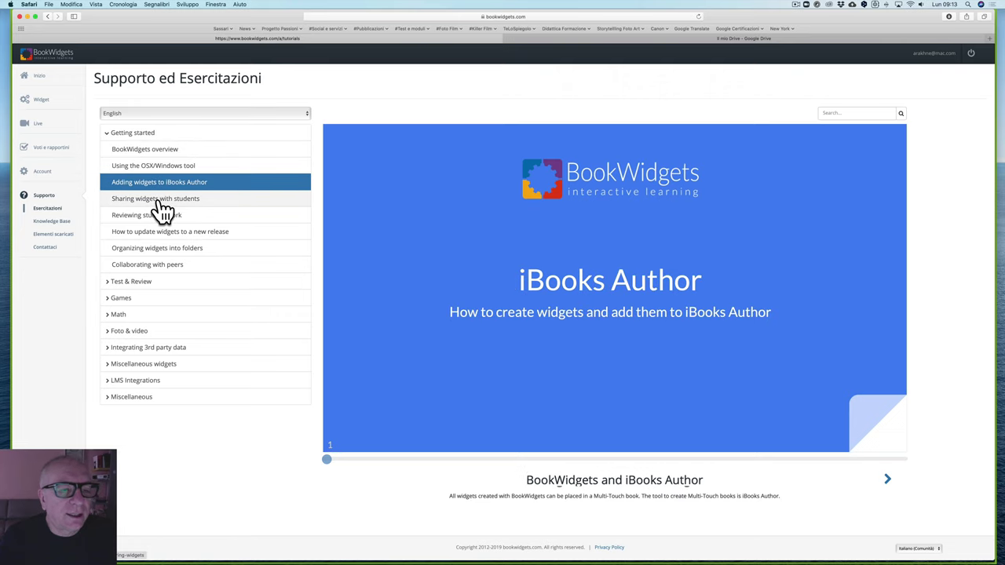
pyautogui.click(157, 200)
pyautogui.click(152, 216)
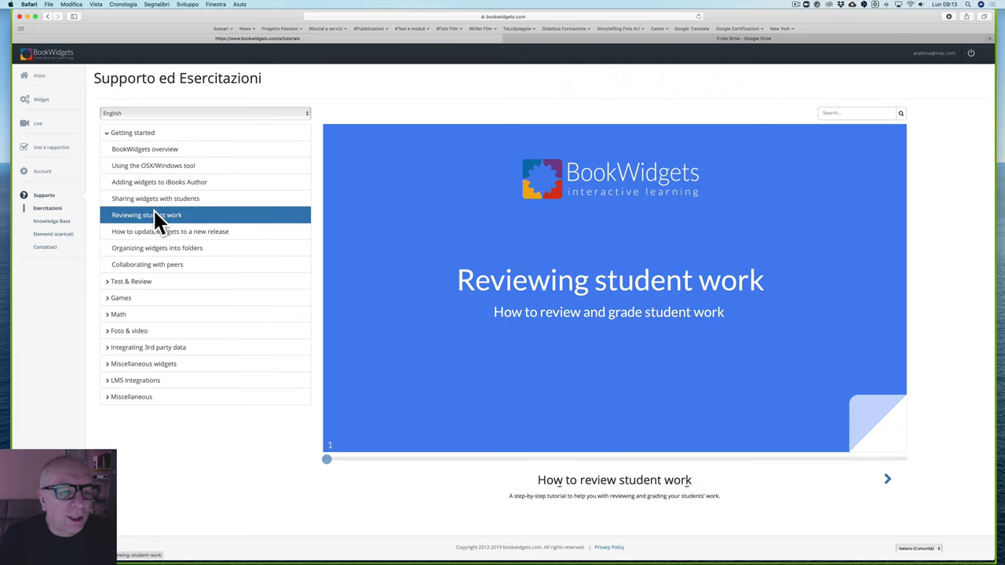
# Step: Step through the updating-widgets tutorial slides, then show the I miei widget list
pyautogui.click(152, 234)
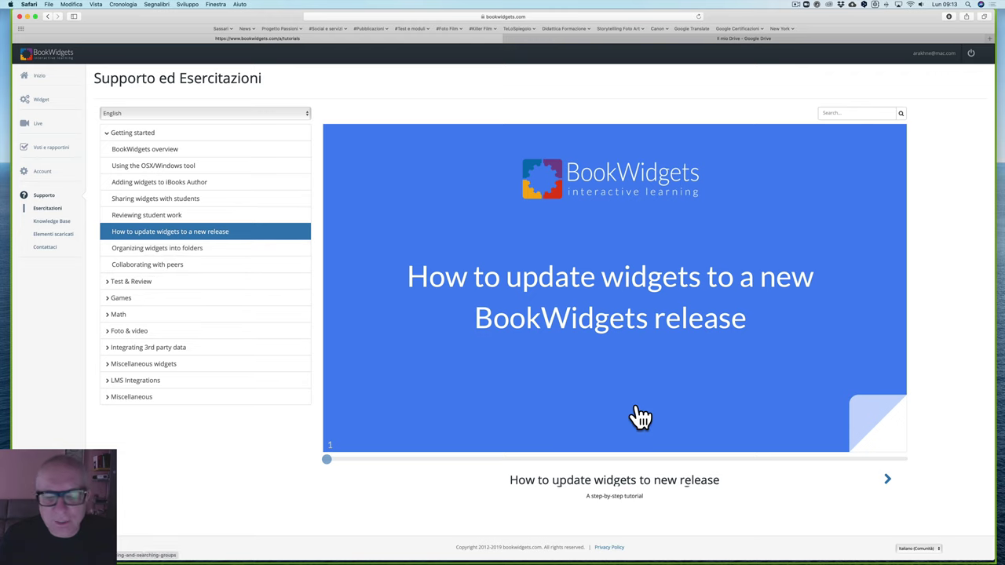
pyautogui.click(601, 460)
pyautogui.click(711, 460)
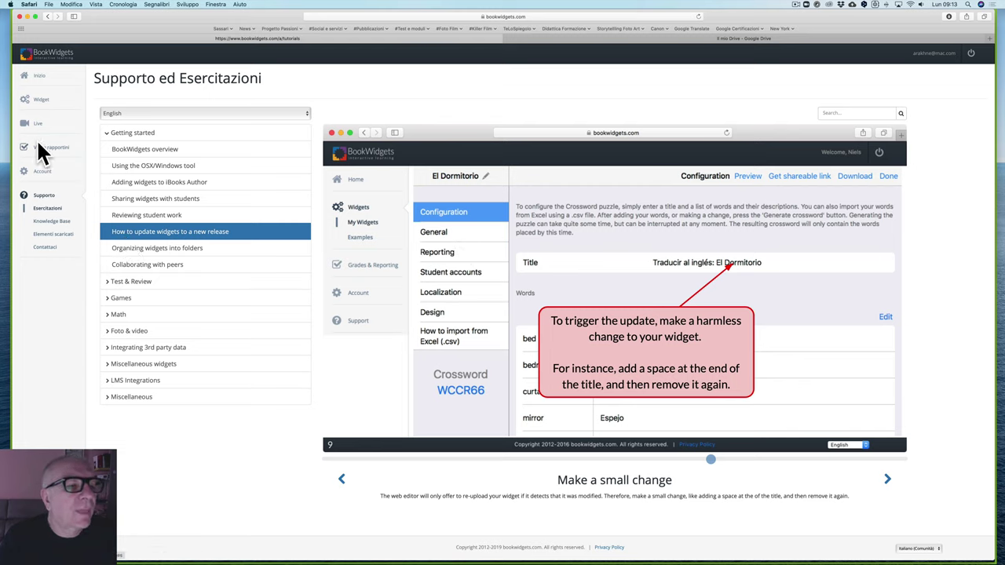
pyautogui.click(39, 100)
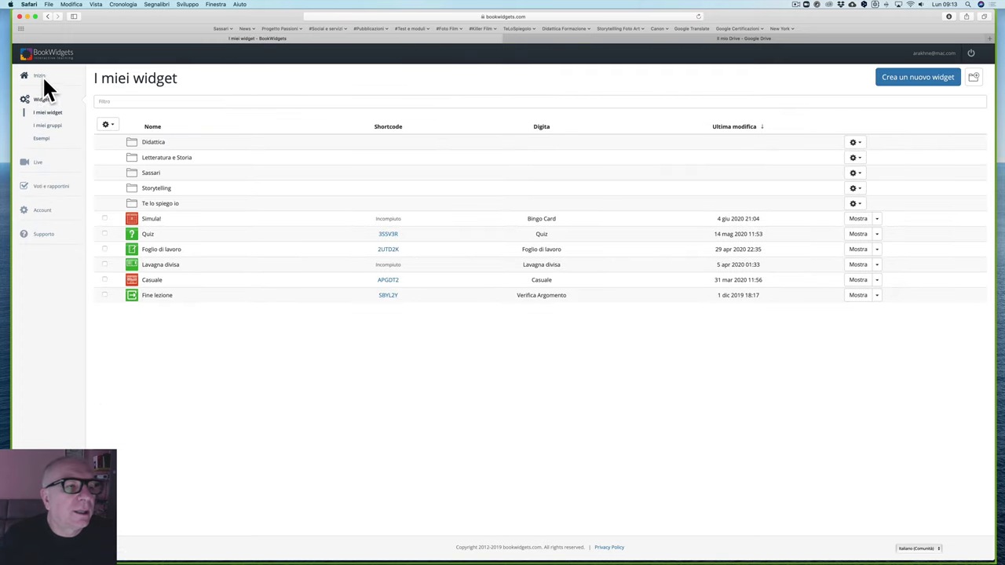
# Step: Browse the new-widget type chooser and close it without creating anything
pyautogui.click(42, 77)
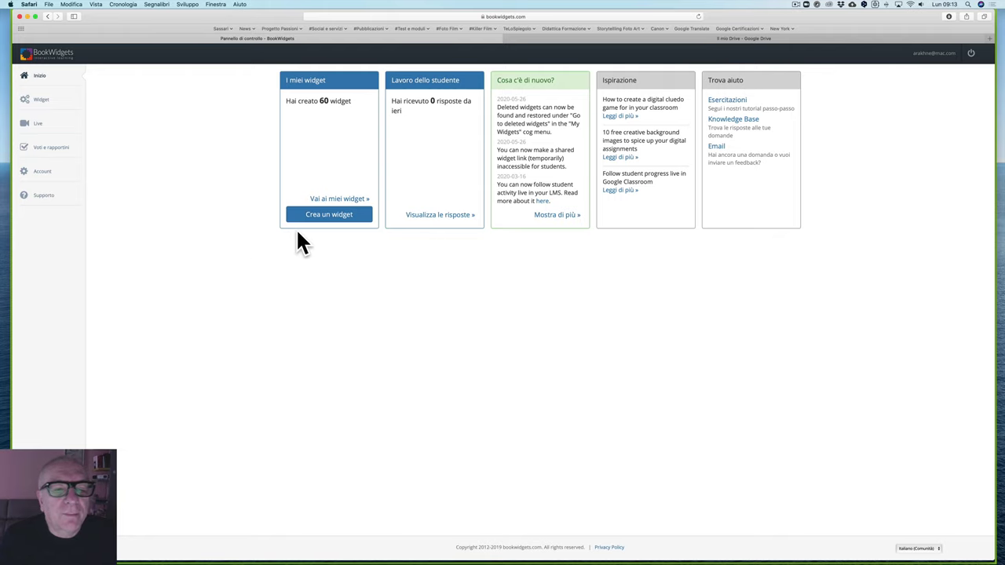
pyautogui.click(336, 220)
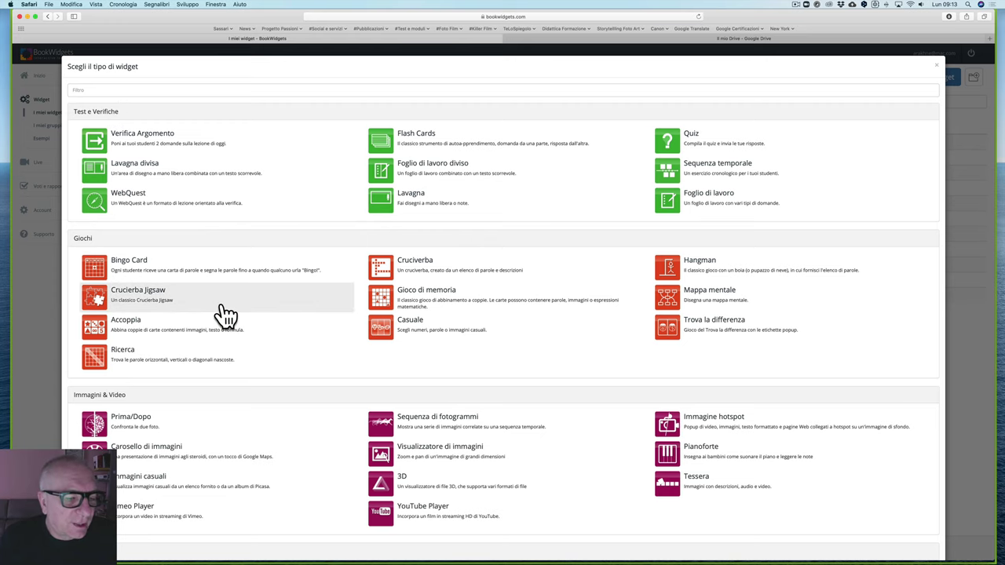
pyautogui.scroll(-3, 220, 315)
pyautogui.scroll(-5, 226, 315)
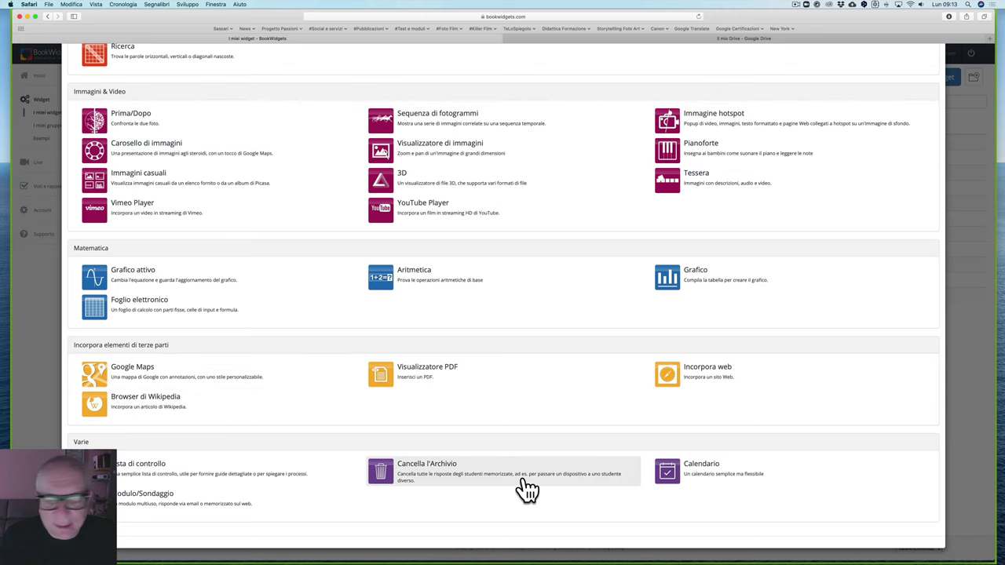
pyautogui.scroll(1, 275, 318)
pyautogui.scroll(6, 263, 307)
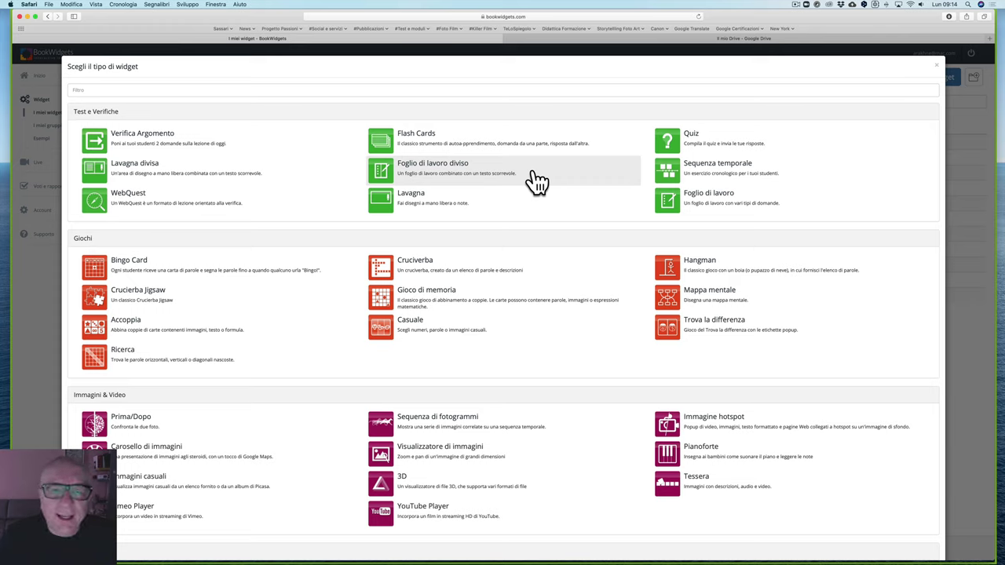
pyautogui.click(937, 66)
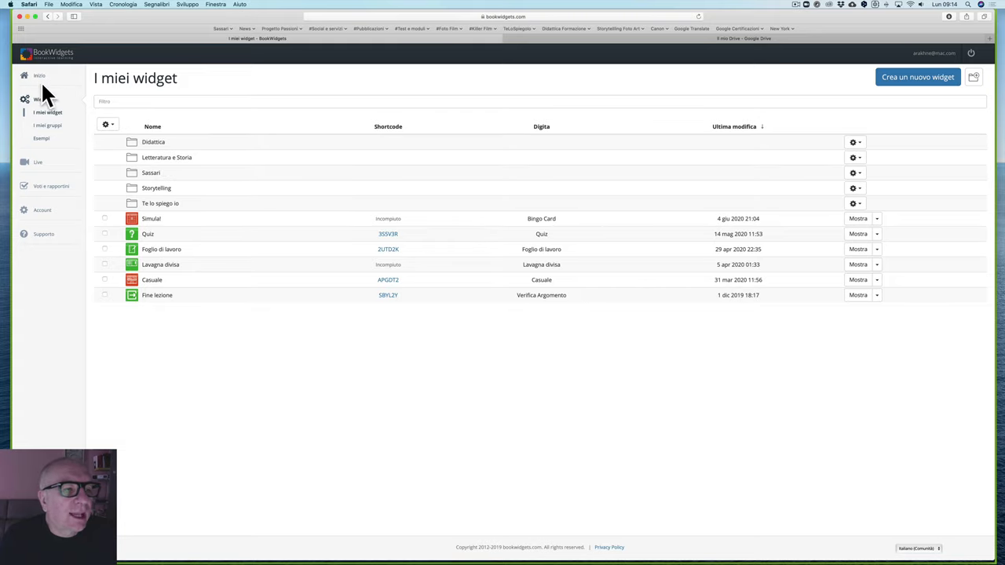
# Step: Look inside the Sassari folder, then go back and open the Storytelling folder
pyautogui.click(48, 99)
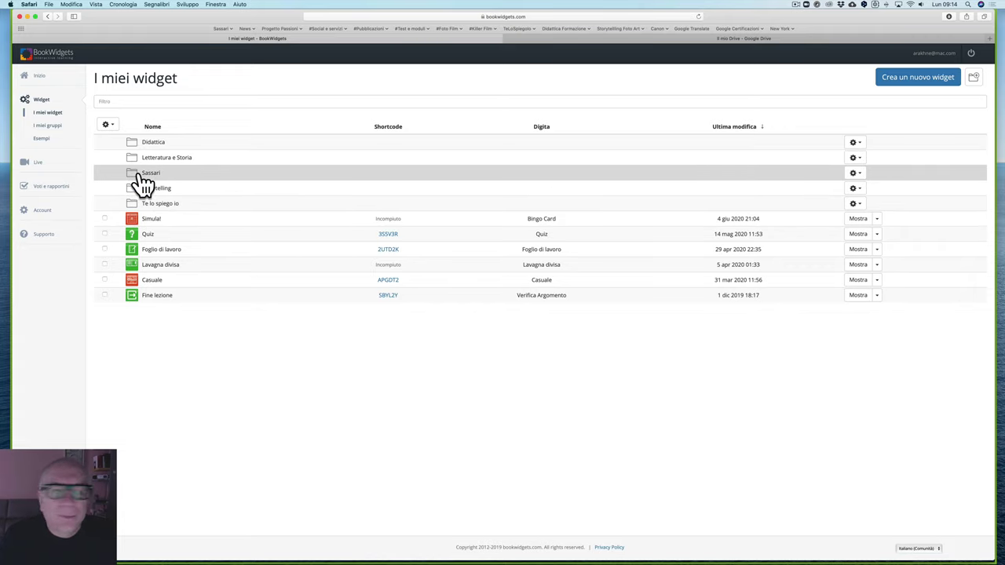
pyautogui.click(137, 174)
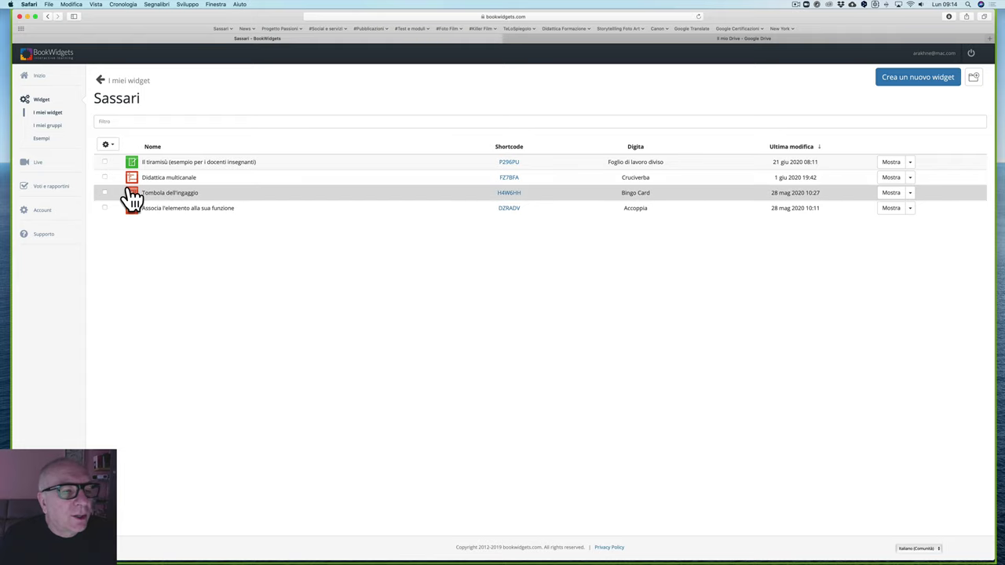
pyautogui.click(103, 84)
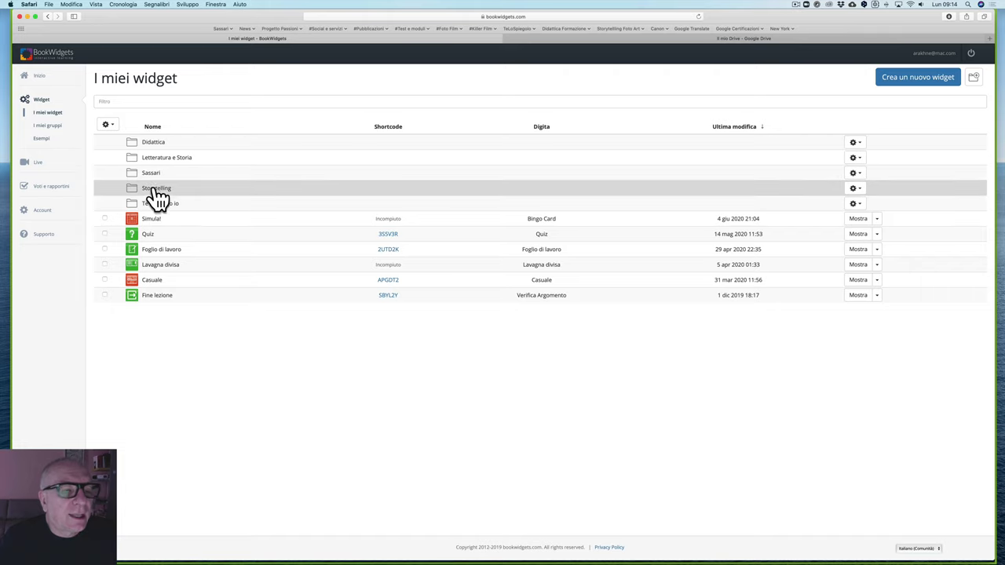
pyautogui.click(156, 190)
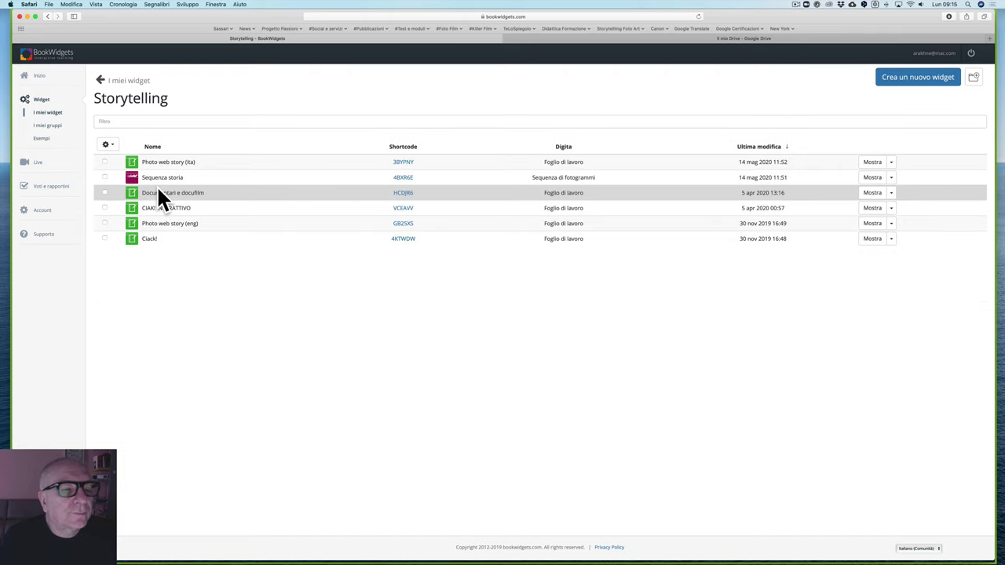
# Step: Look inside the Eng and Italiano folders of Te lo spiego io, then return to I miei widget
pyautogui.click(102, 83)
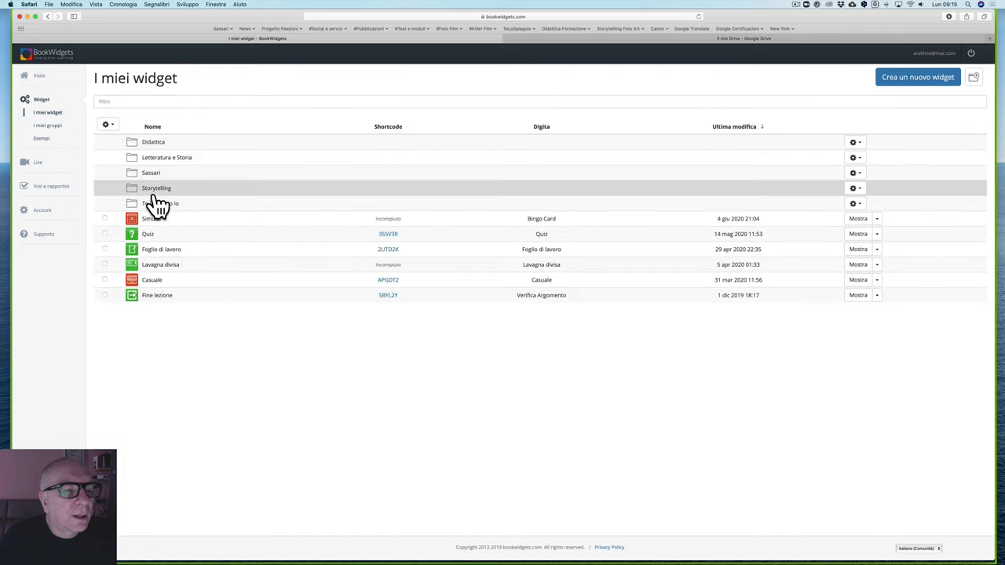
pyautogui.click(161, 205)
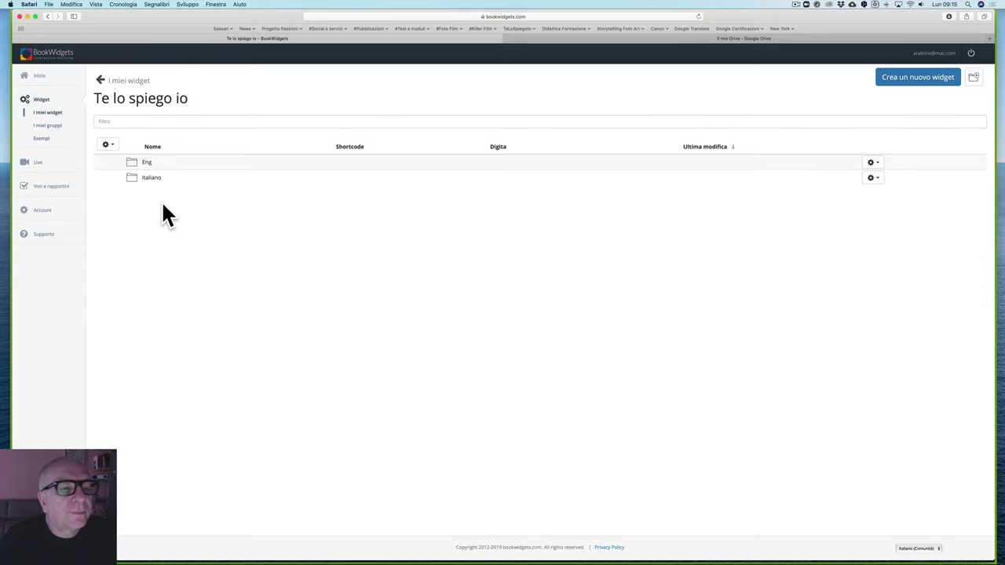
pyautogui.click(135, 164)
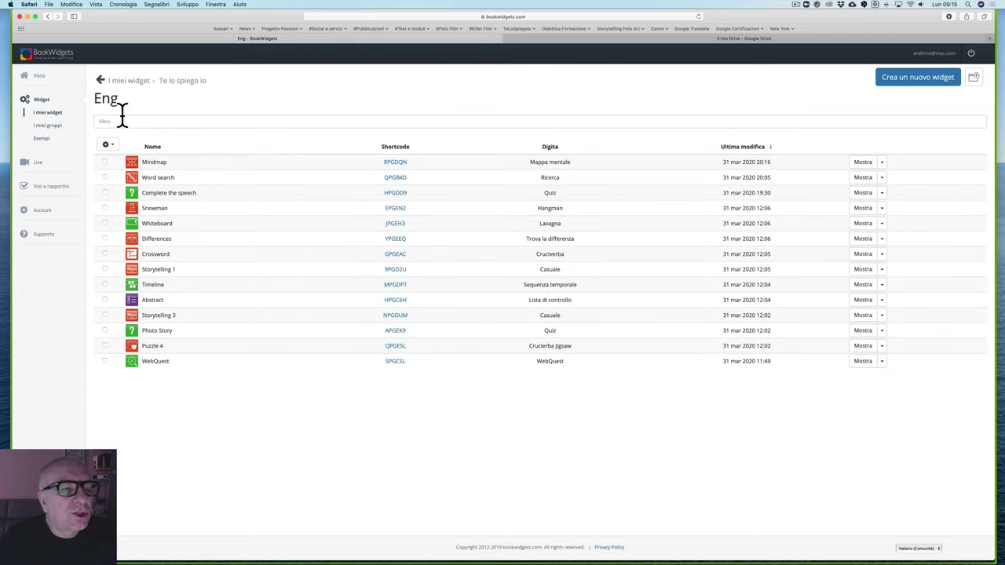
pyautogui.click(100, 80)
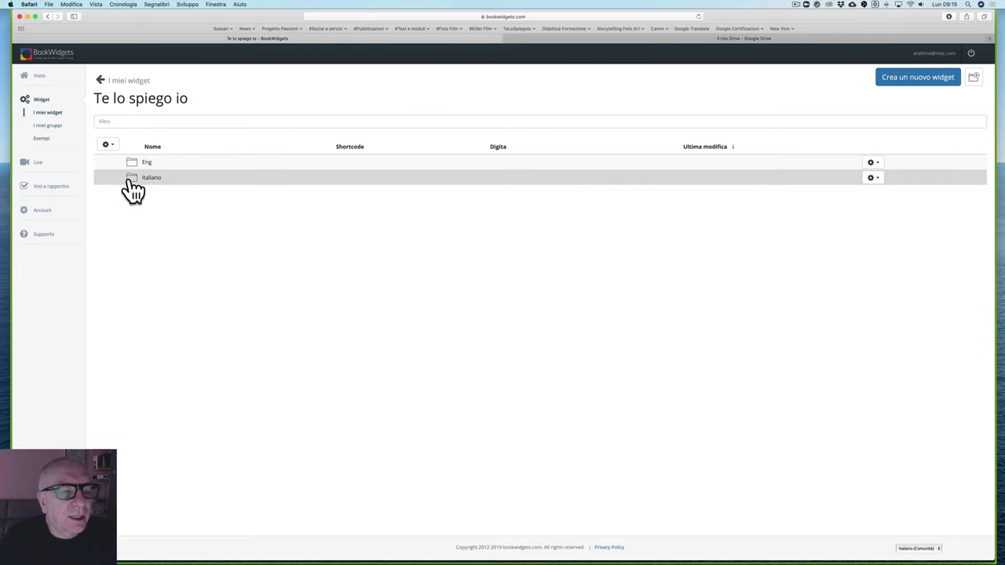
pyautogui.click(133, 179)
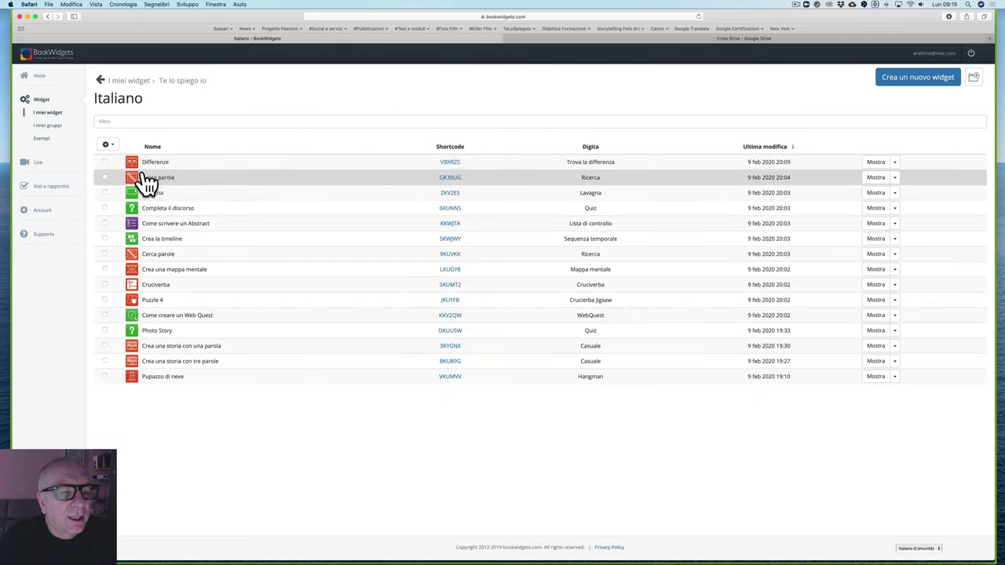
pyautogui.click(101, 80)
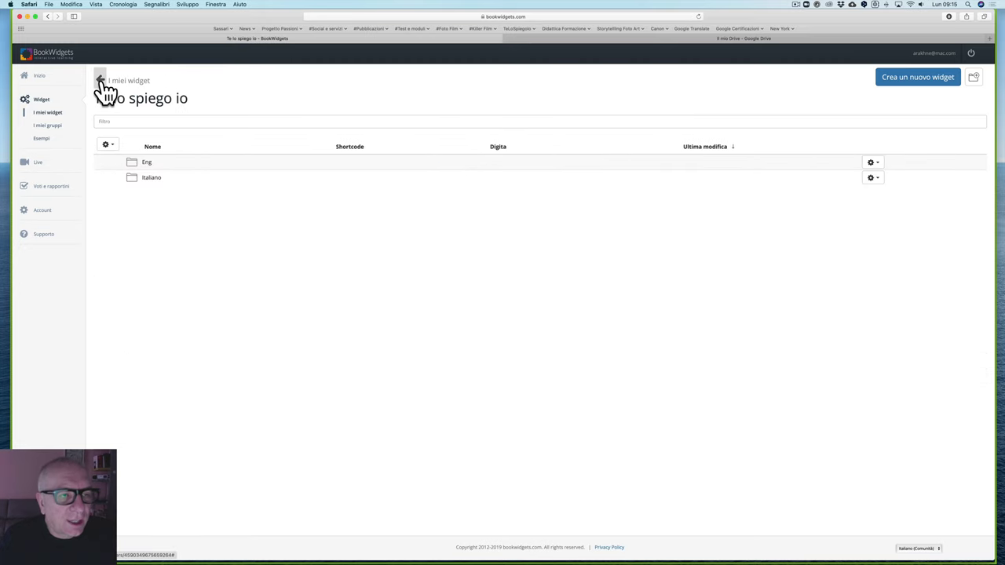
pyautogui.click(101, 80)
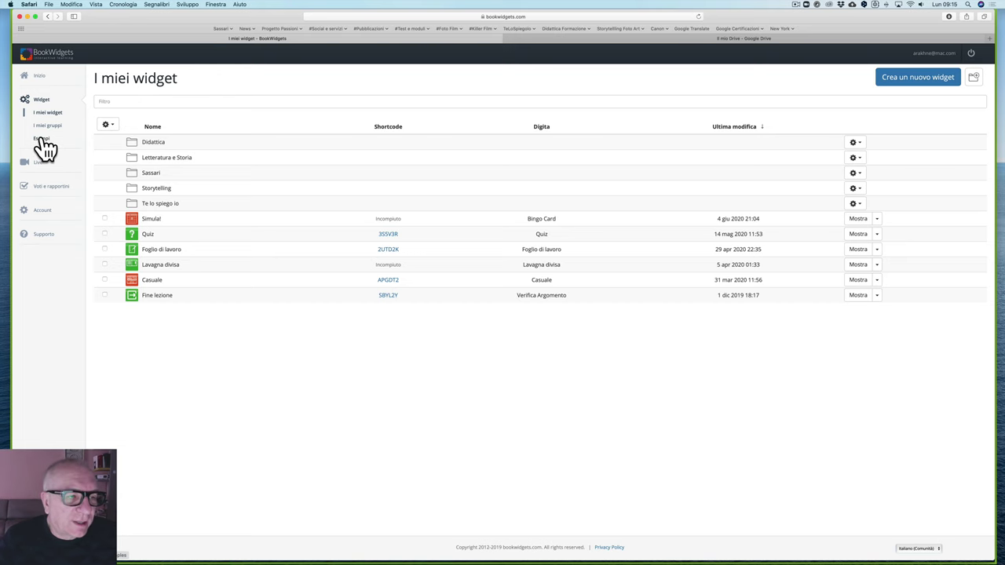
# Step: Scroll through the Esempi di widget categories, such as Test e Verifiche and Giochi, and back up
pyautogui.click(43, 141)
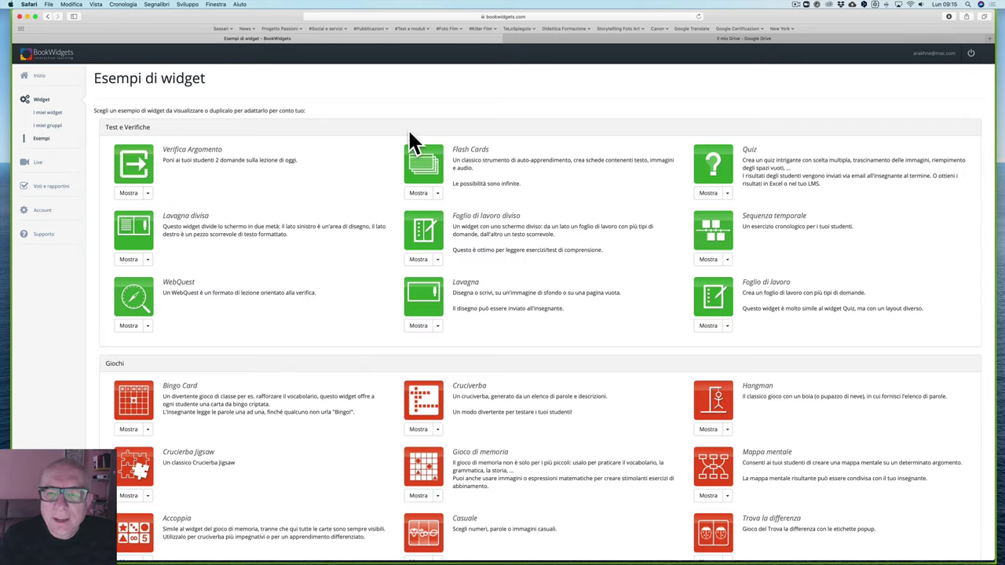
pyautogui.scroll(-8, 336, 182)
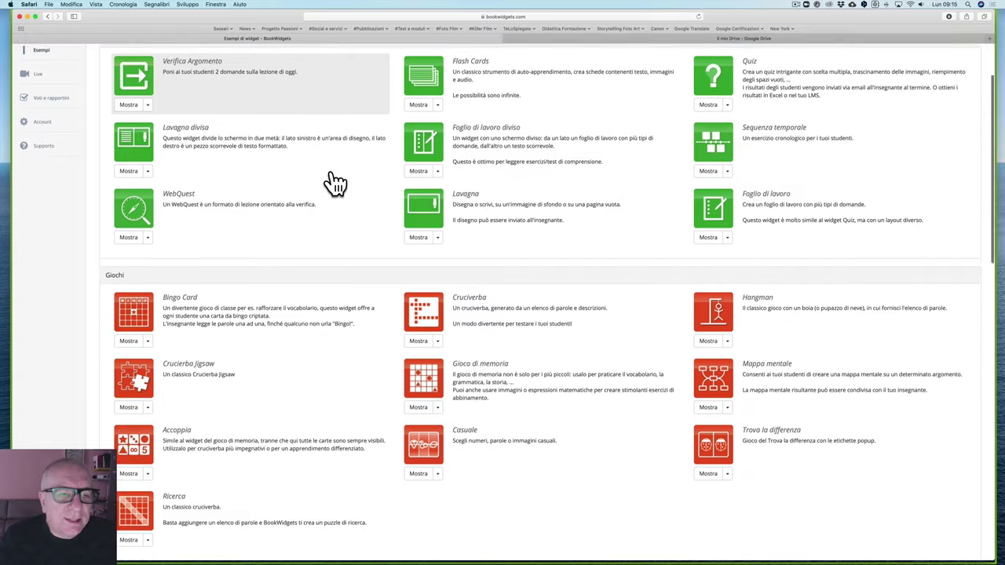
pyautogui.scroll(-10, 335, 183)
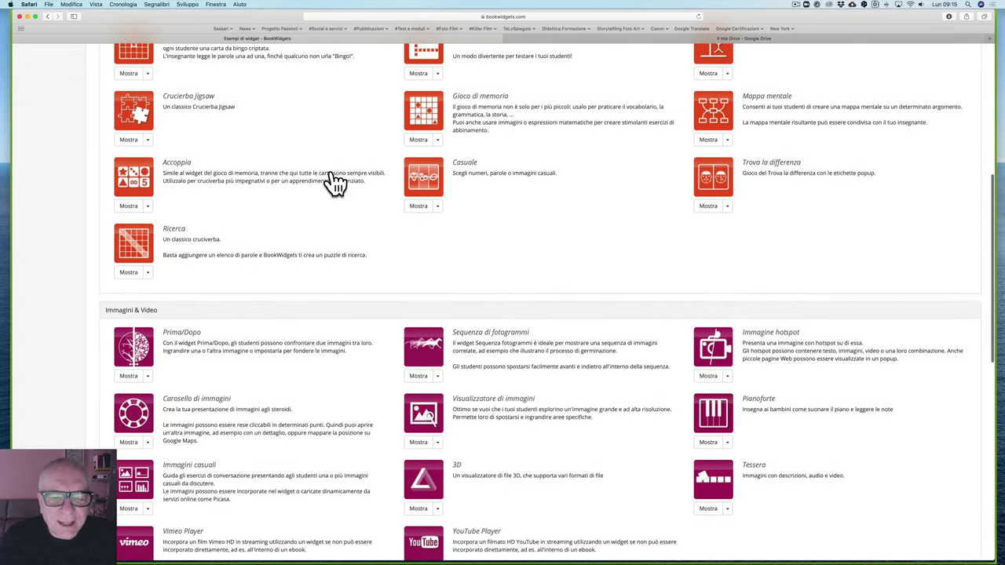
pyautogui.scroll(-5, 335, 182)
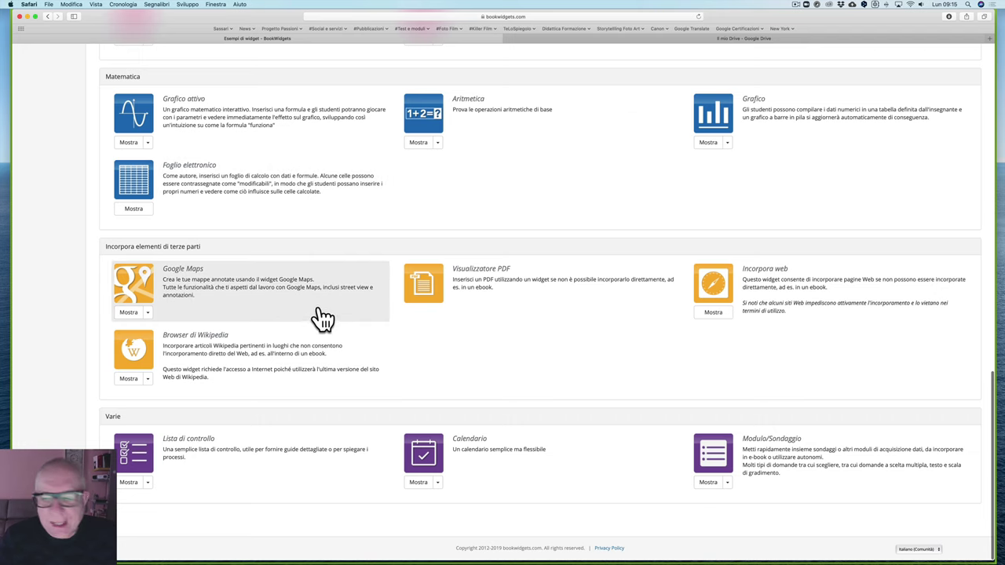
pyautogui.scroll(10, 568, 317)
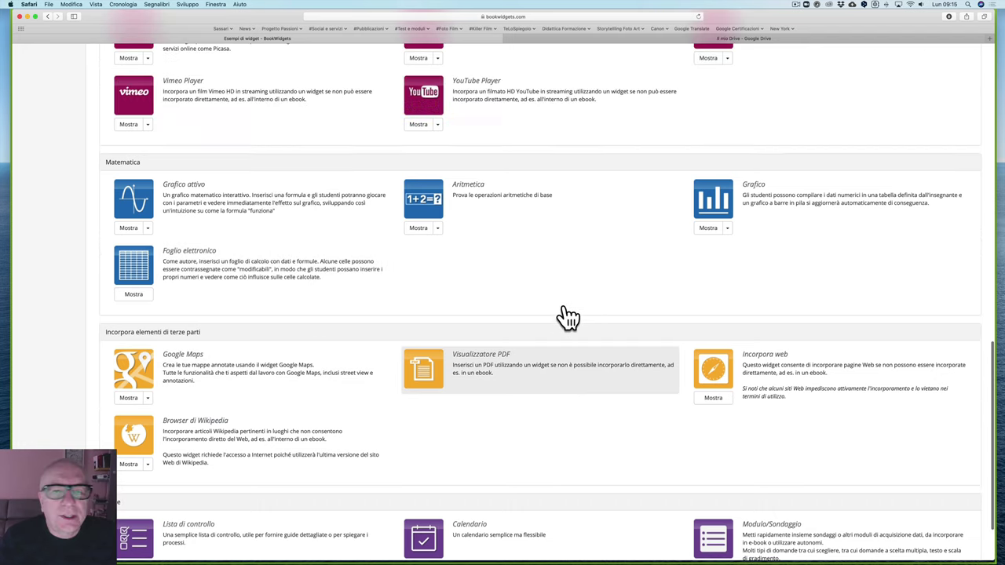
pyautogui.scroll(8, 568, 316)
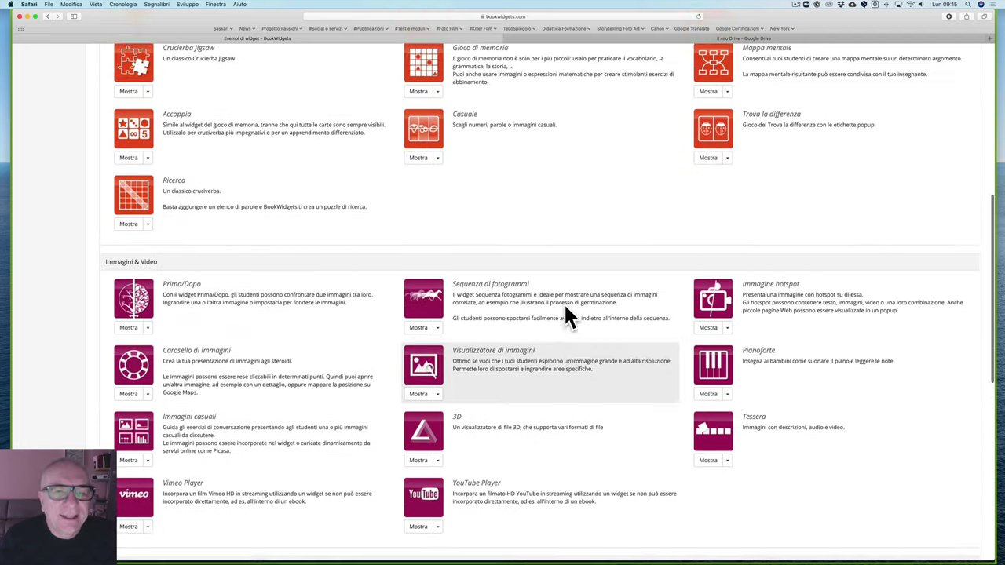
pyautogui.scroll(4, 565, 307)
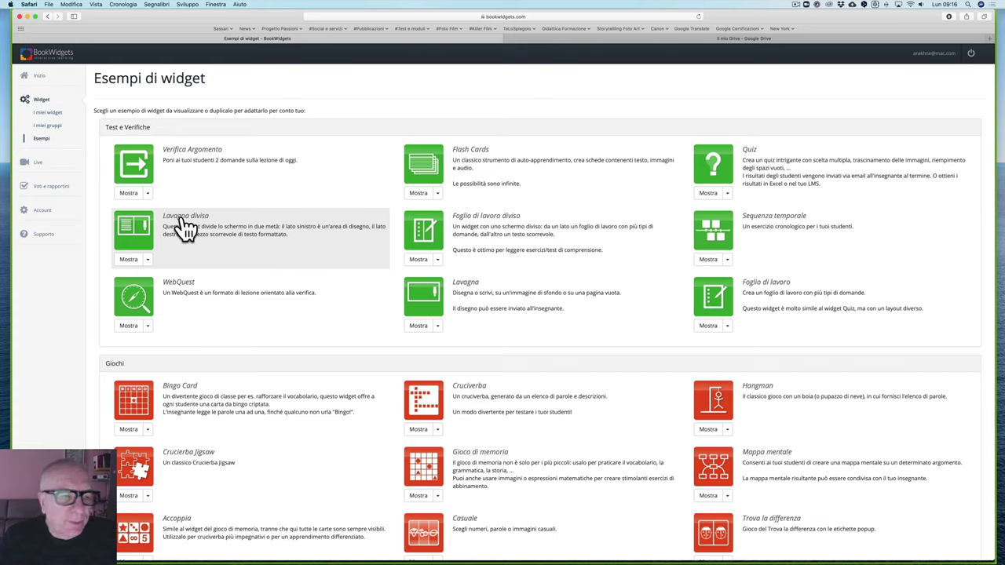
# Step: Preview the Lavagna divisa example An Autumn Greeting, doodle on its whiteboard, and close it
pyautogui.click(147, 260)
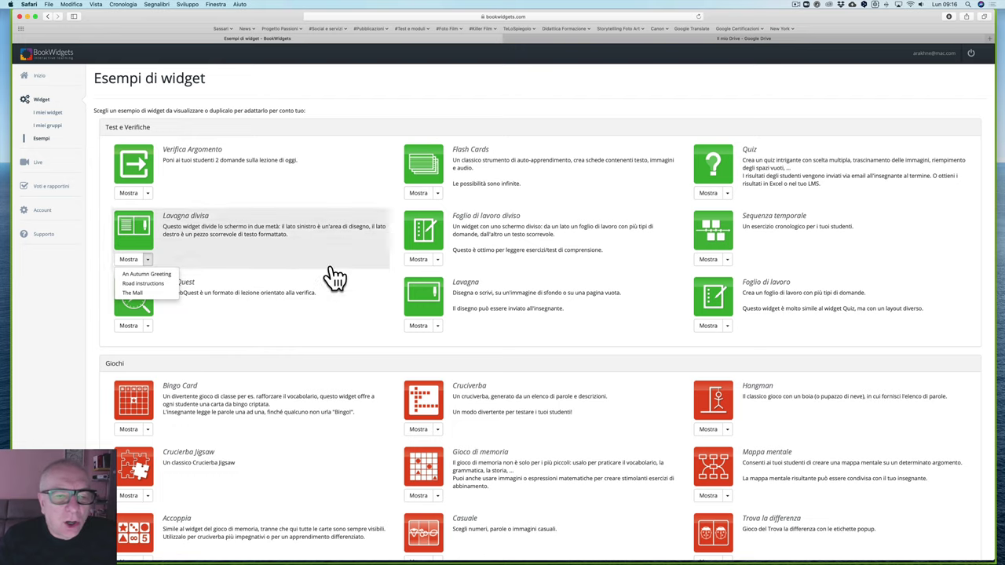
pyautogui.click(438, 261)
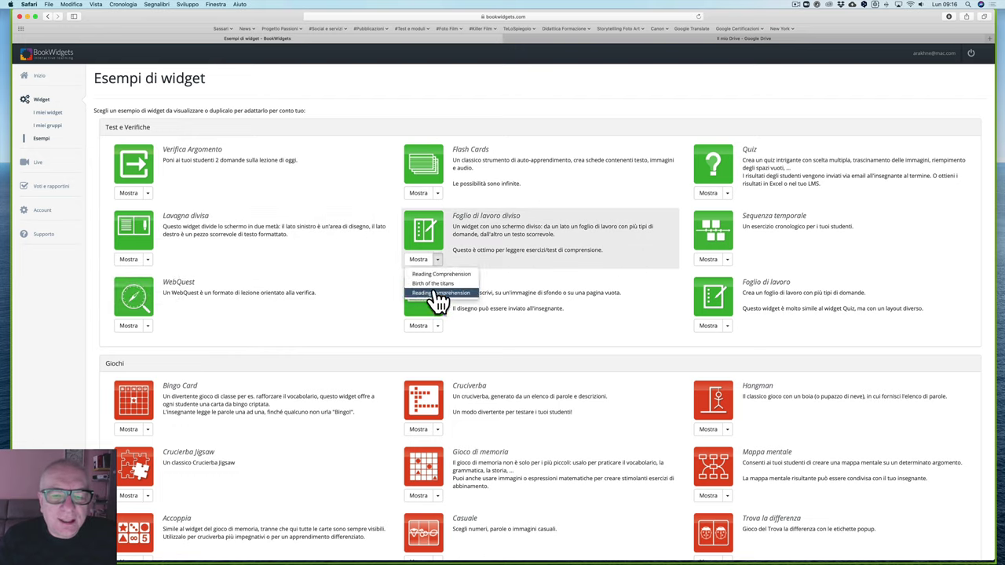
pyautogui.click(438, 193)
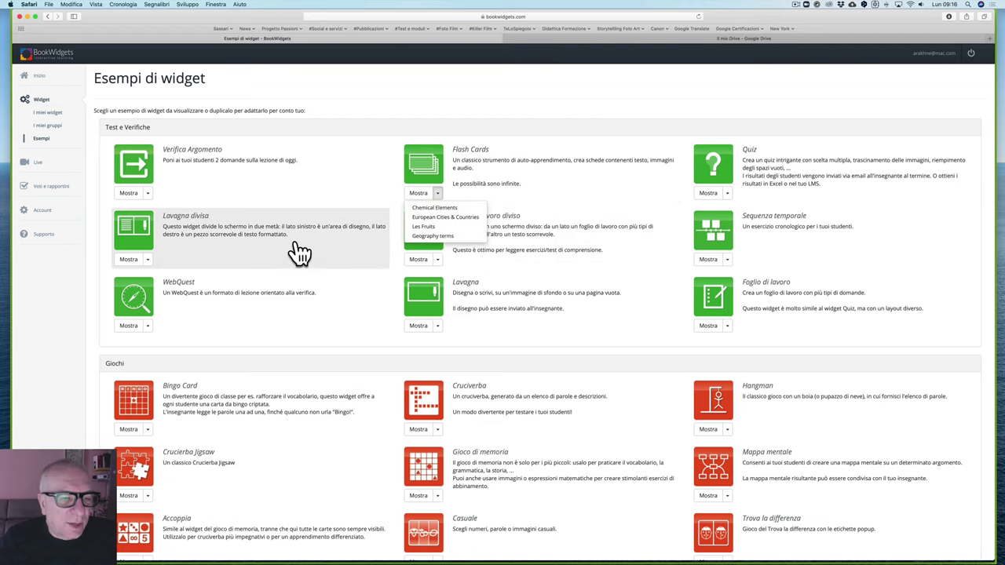
pyautogui.click(147, 260)
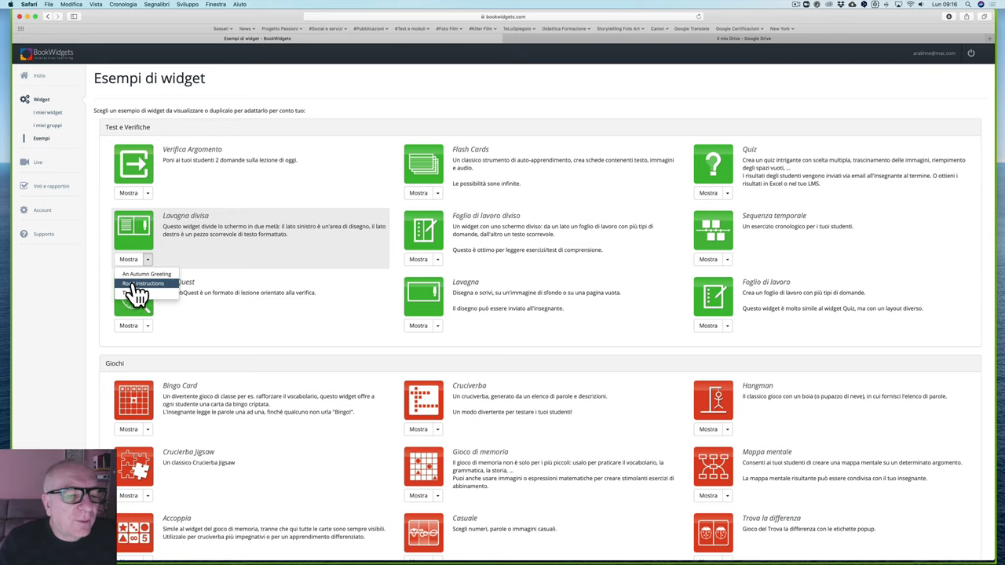
pyautogui.click(146, 274)
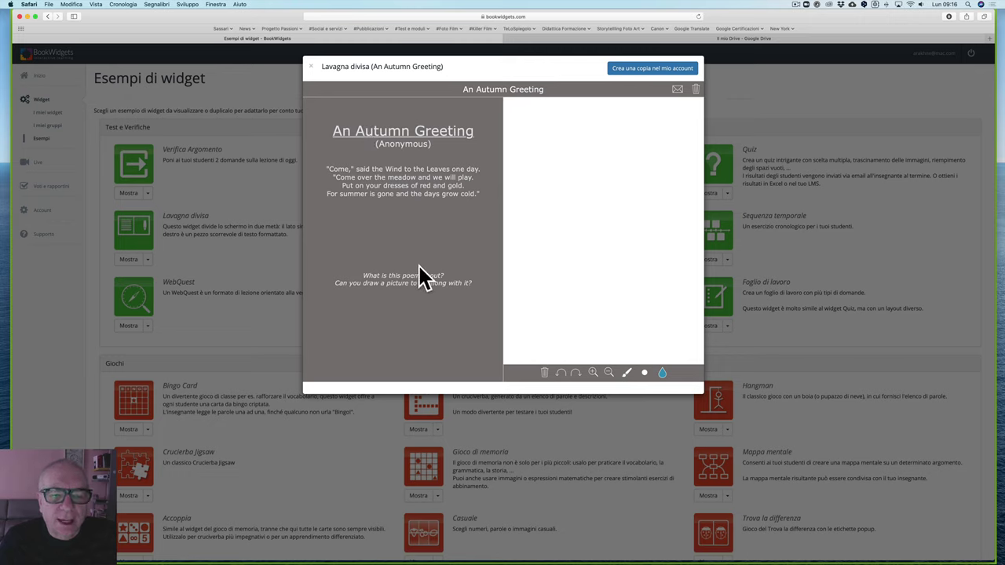
pyautogui.moveTo(573, 202)
pyautogui.mouseDown()
pyautogui.moveTo(615, 220)
pyautogui.moveTo(565, 245)
pyautogui.moveTo(584, 141)
pyautogui.moveTo(602, 147)
pyautogui.mouseUp()
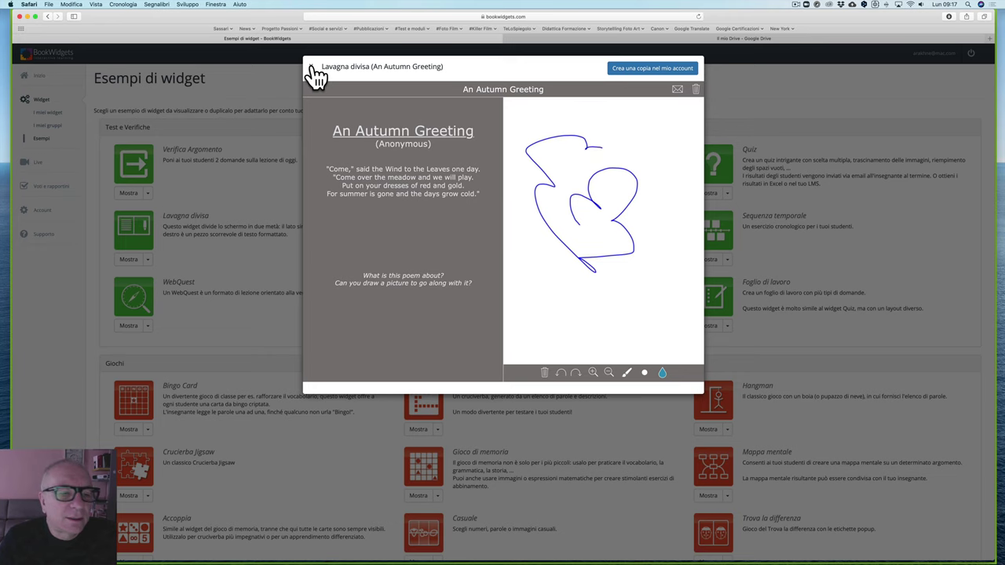
pyautogui.click(313, 66)
# Step: Preview the Road instructions example, draw a route line on its maze map, and close it
pyautogui.click(147, 260)
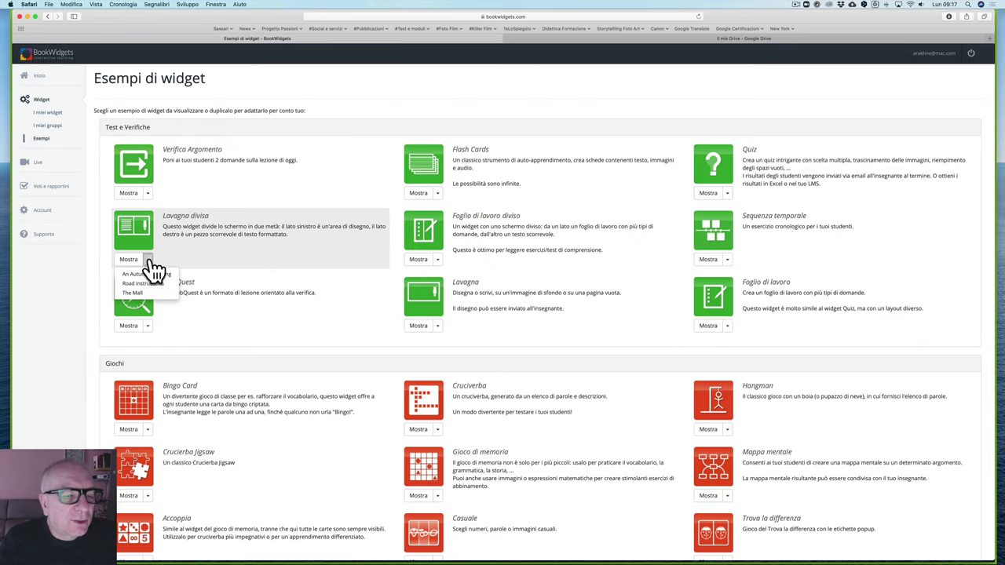
pyautogui.click(148, 284)
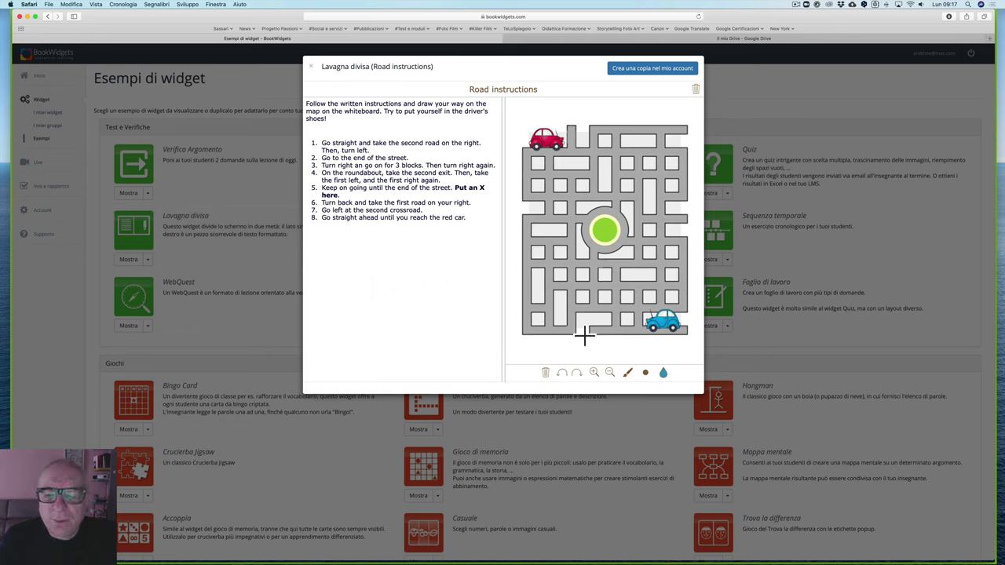
pyautogui.moveTo(584, 317); pyautogui.dragTo(610, 319)
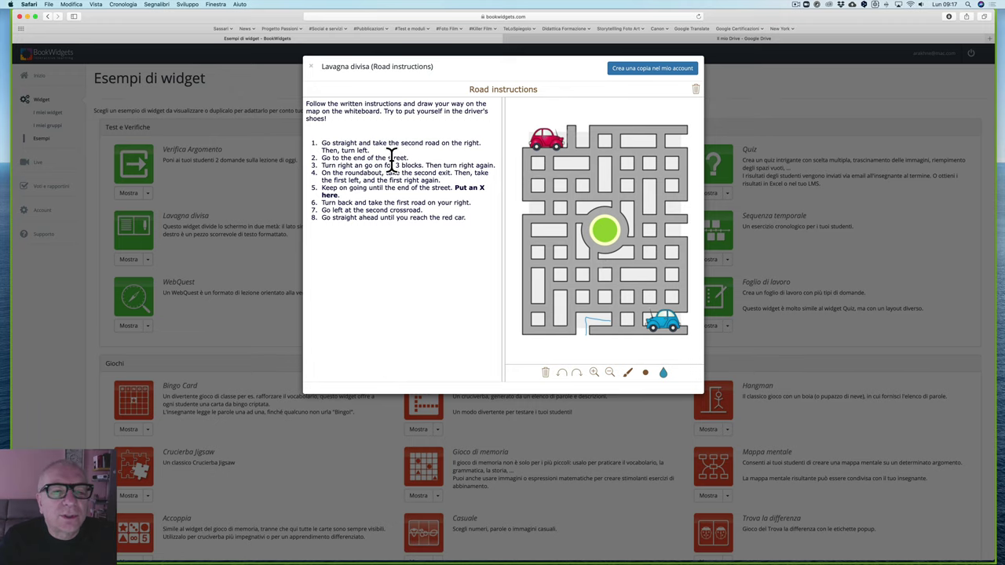
pyautogui.click(315, 71)
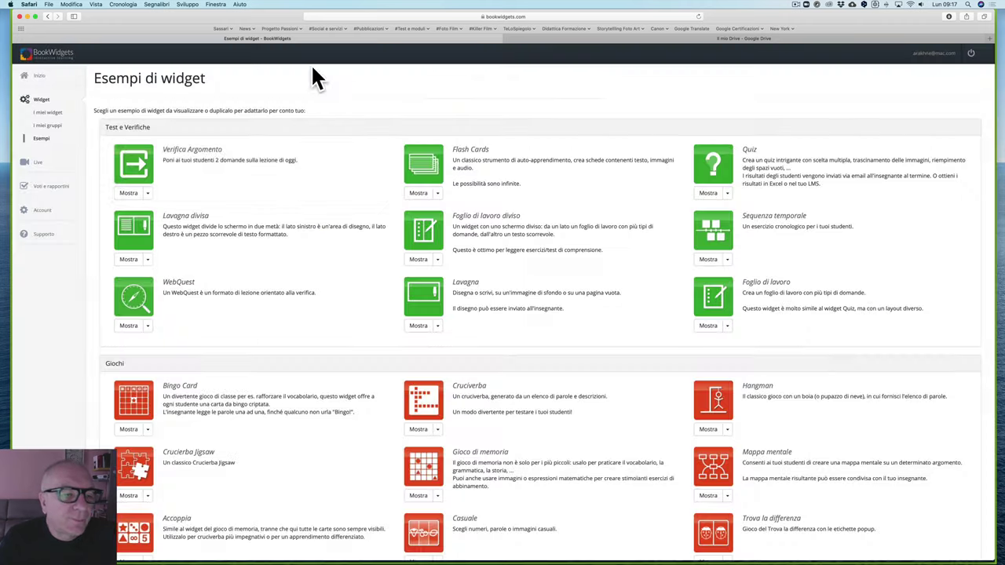
# Step: Preview The Mall example, play and pause its audio instructions, and close it
pyautogui.click(146, 259)
pyautogui.click(135, 293)
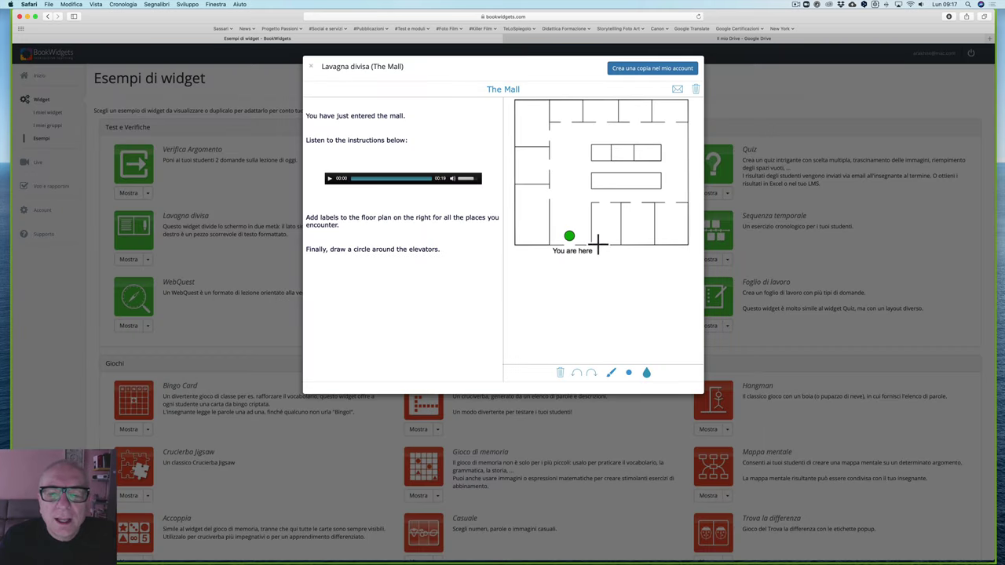
pyautogui.click(331, 179)
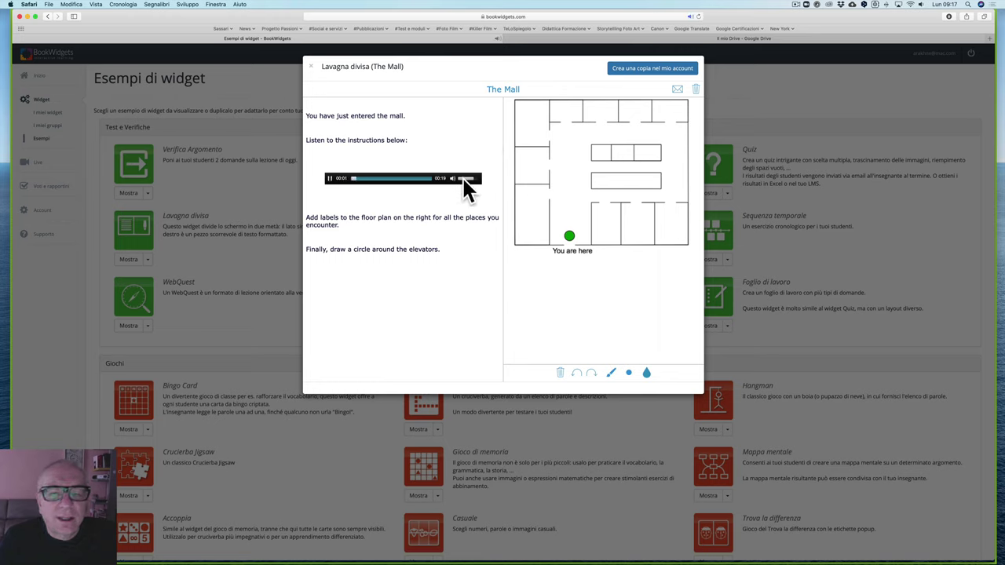
pyautogui.click(331, 179)
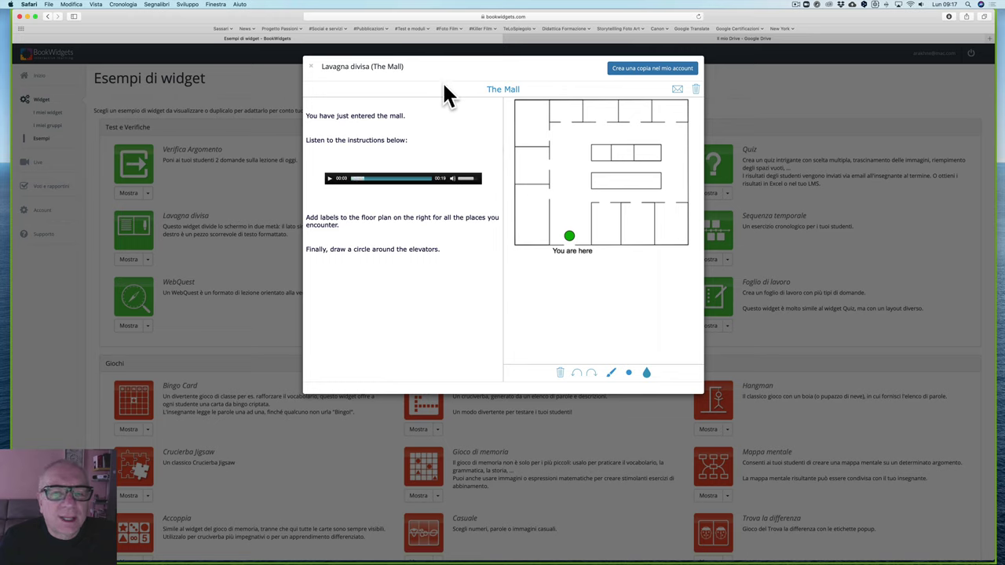
pyautogui.click(311, 67)
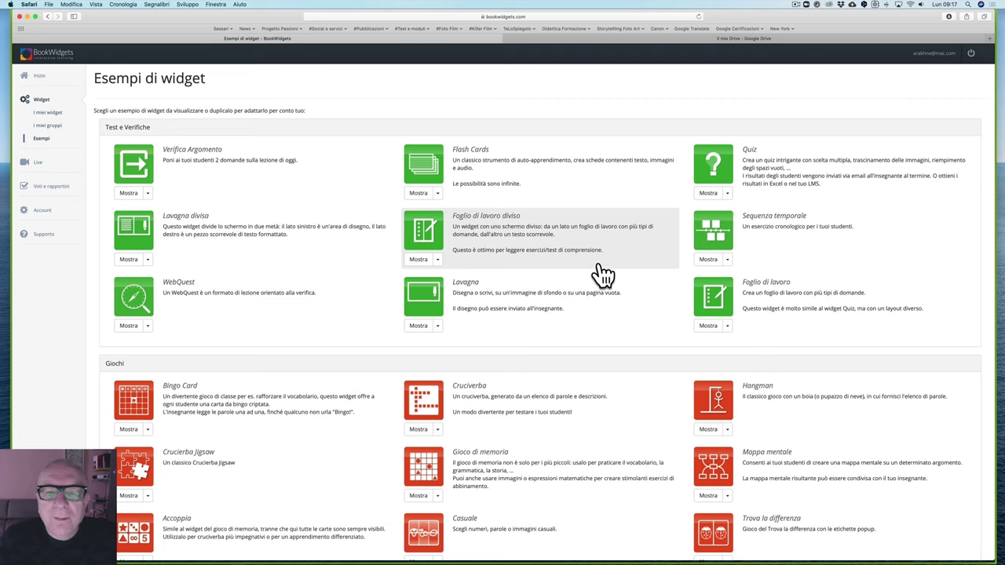
# Step: Open the Quiz example 'The rooms of the house' from the examples list
pyautogui.scroll(-1, 632, 277)
pyautogui.scroll(-2, 632, 278)
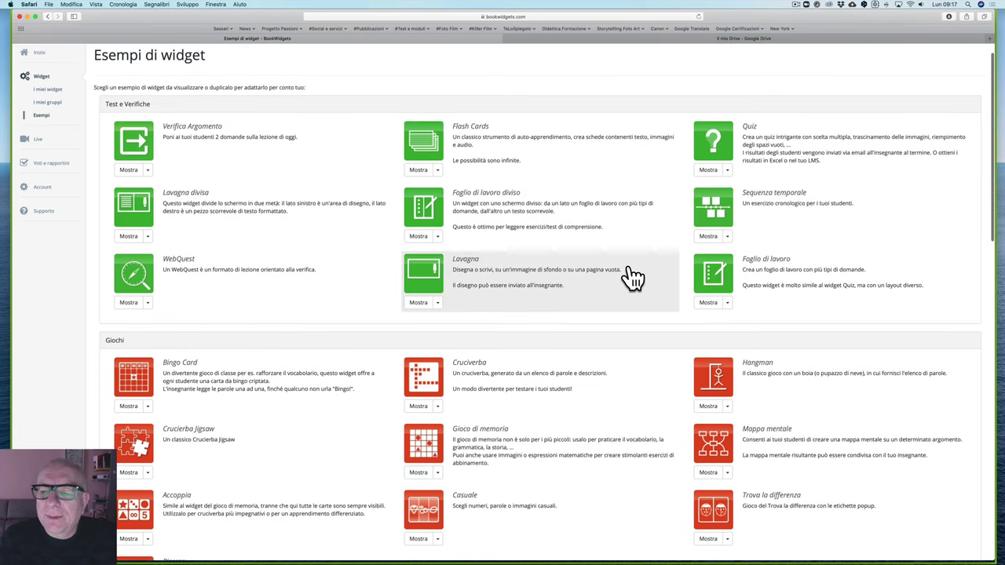
pyautogui.click(728, 172)
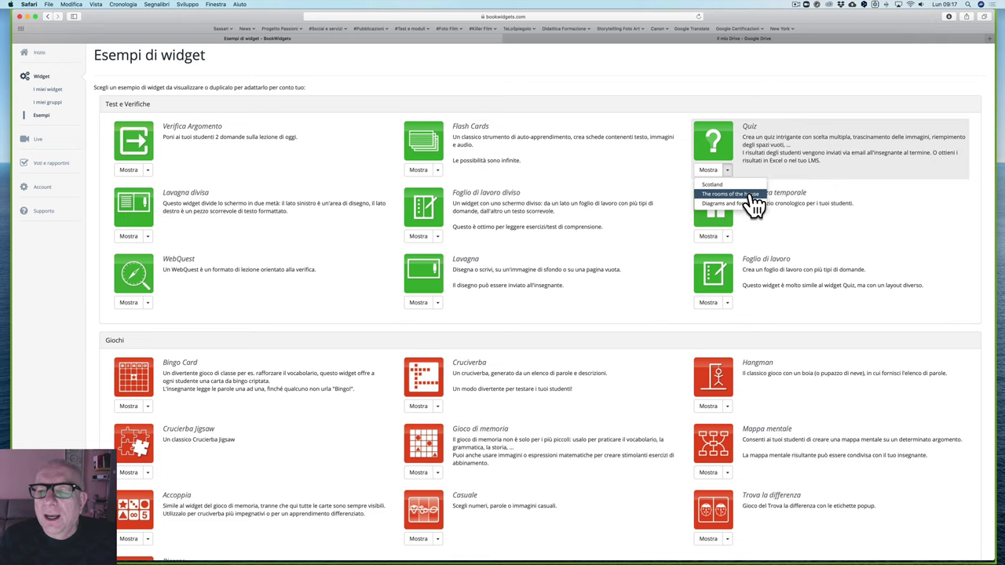
pyautogui.click(749, 194)
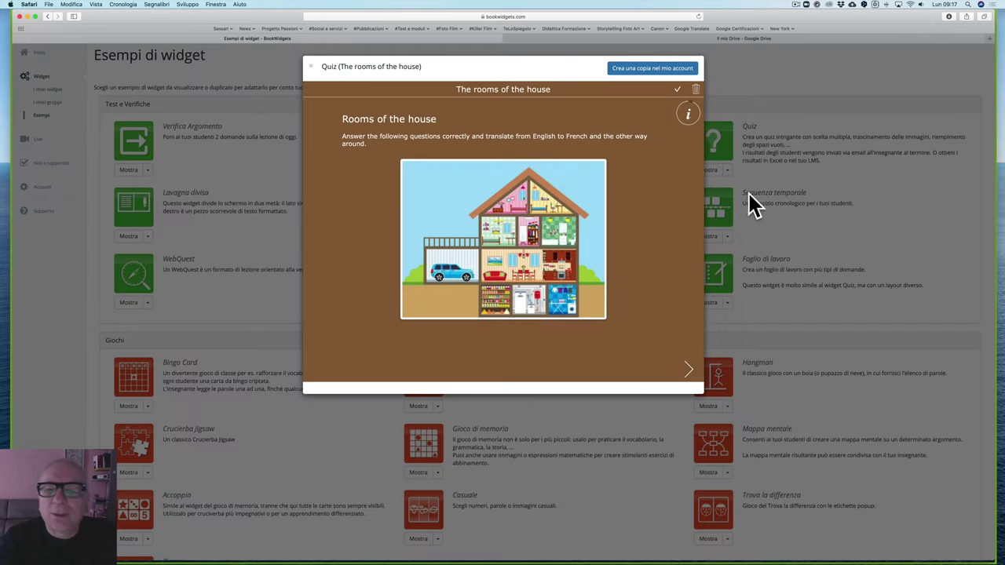
# Step: Work through questions 1–3, typing a sample label, then close the quiz
pyautogui.click(690, 369)
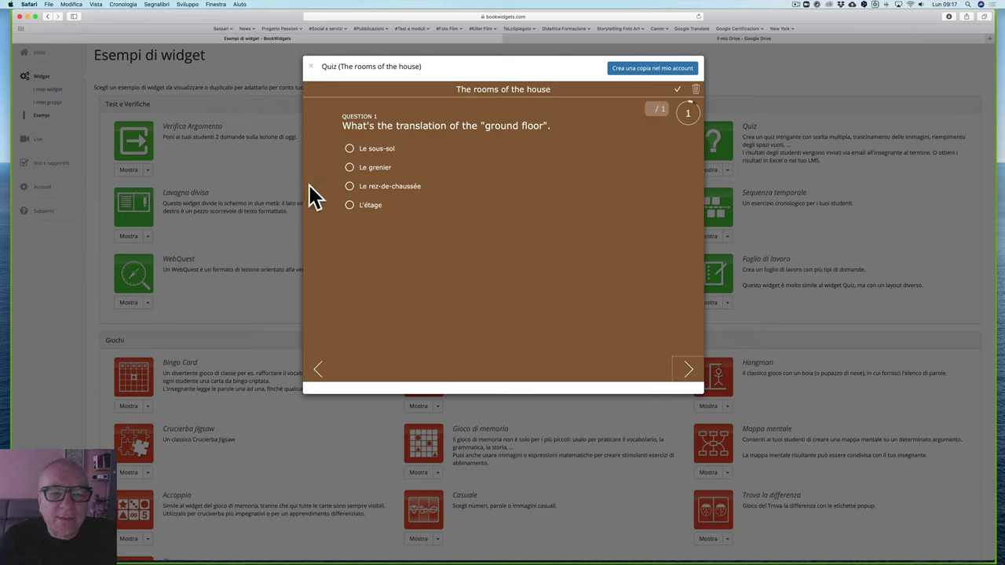
pyautogui.click(689, 373)
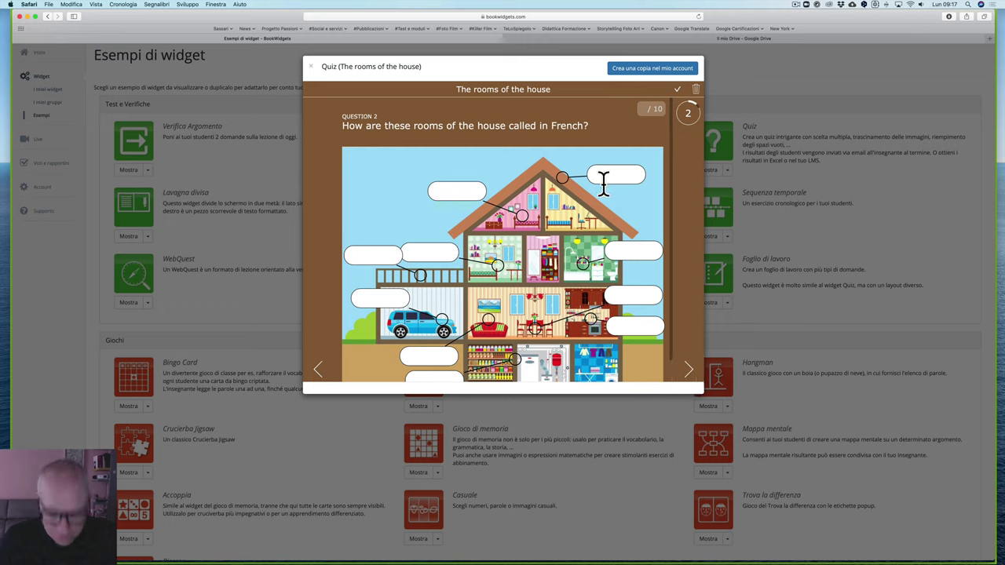
pyautogui.write('c3rc')
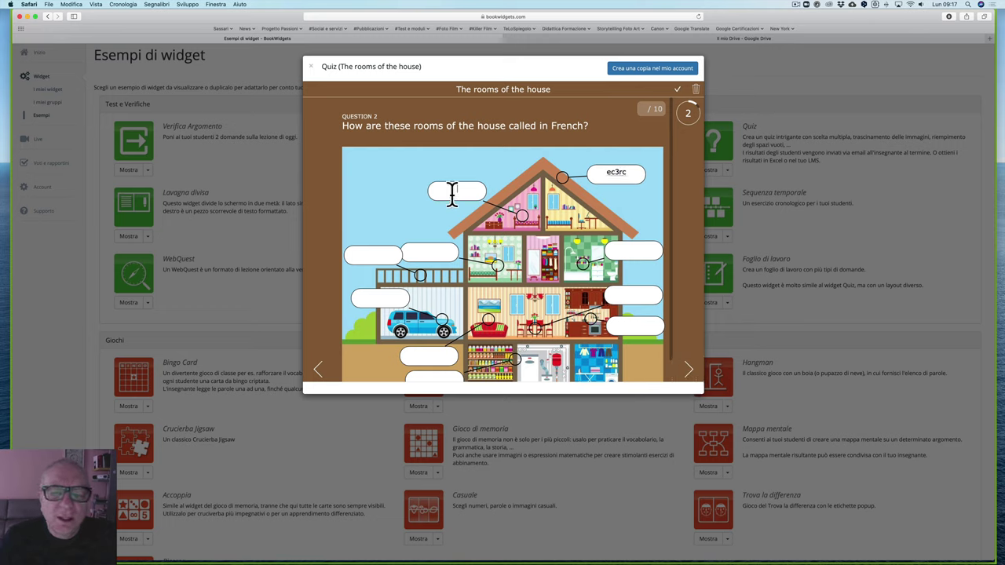
pyautogui.write('eqfver')
pyautogui.write('qefv')
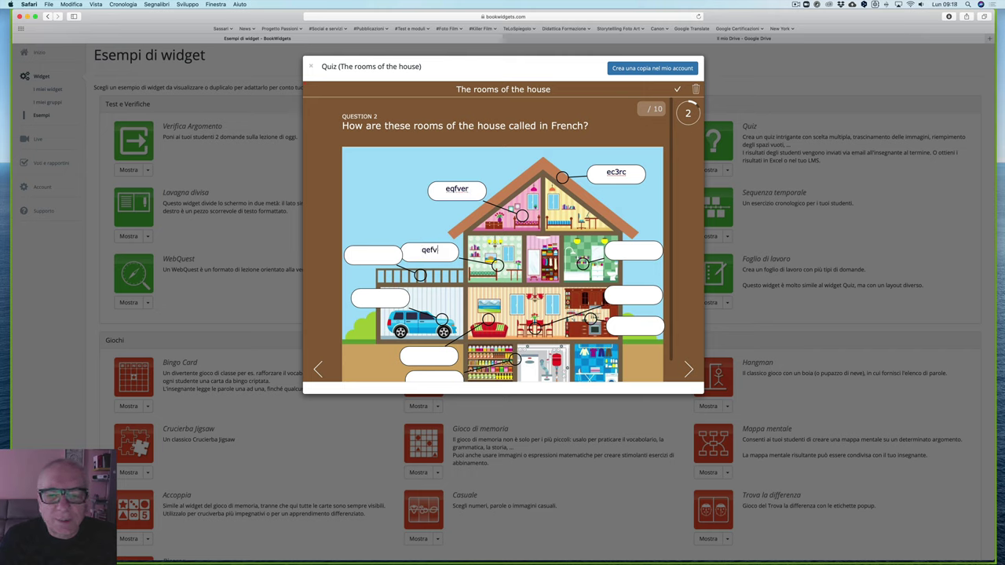
pyautogui.write('efvqvqefv')
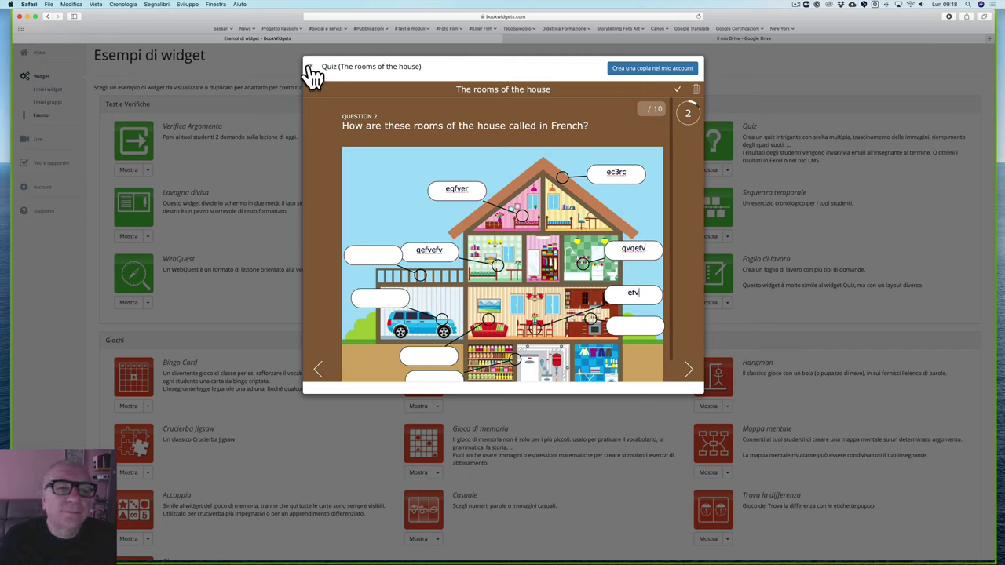
pyautogui.click(686, 370)
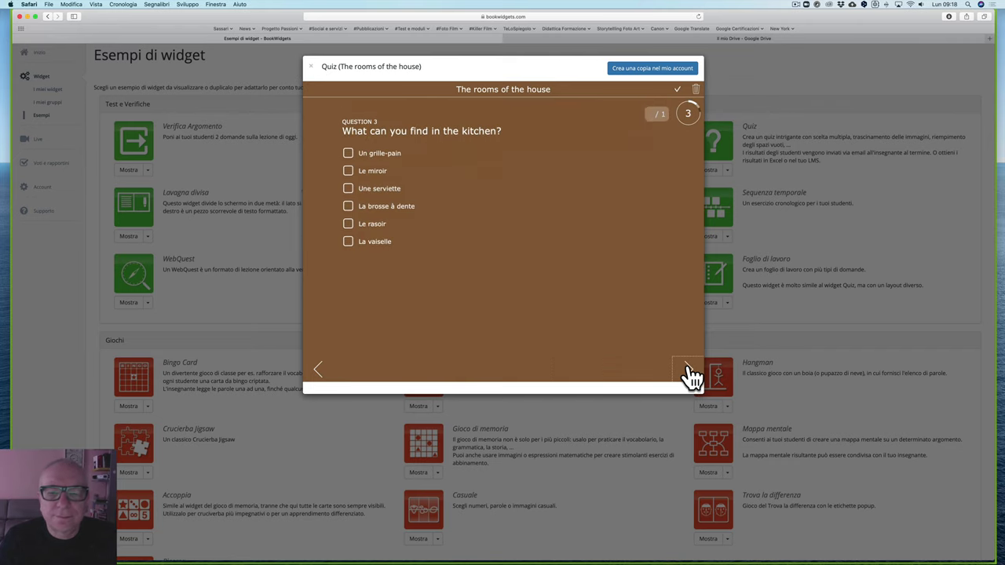
pyautogui.click(314, 73)
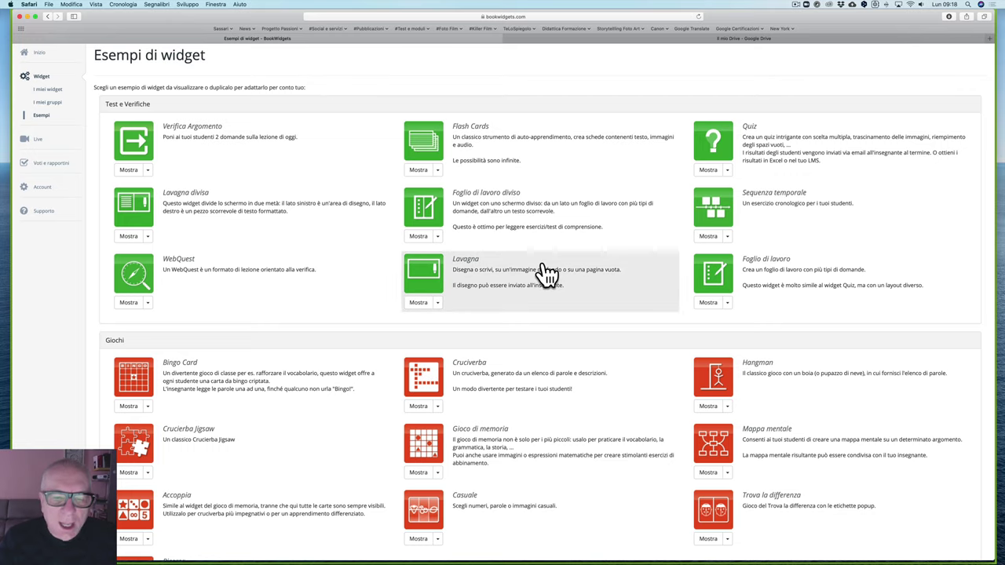
# Step: Open the Accoppia pair-matching example 'Math Pairs' from the Giochi section
pyautogui.scroll(-3, 545, 275)
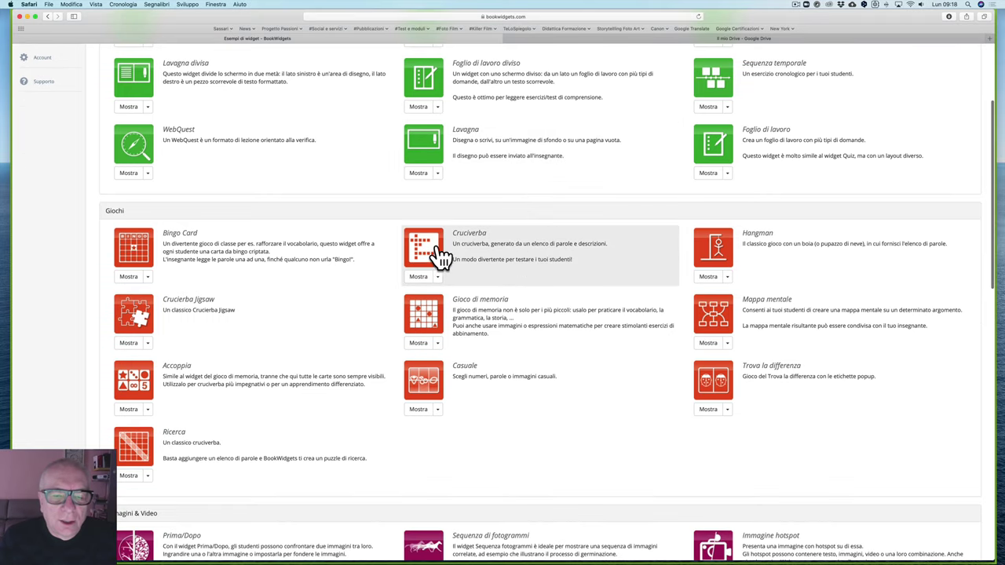
pyautogui.scroll(-2, 477, 287)
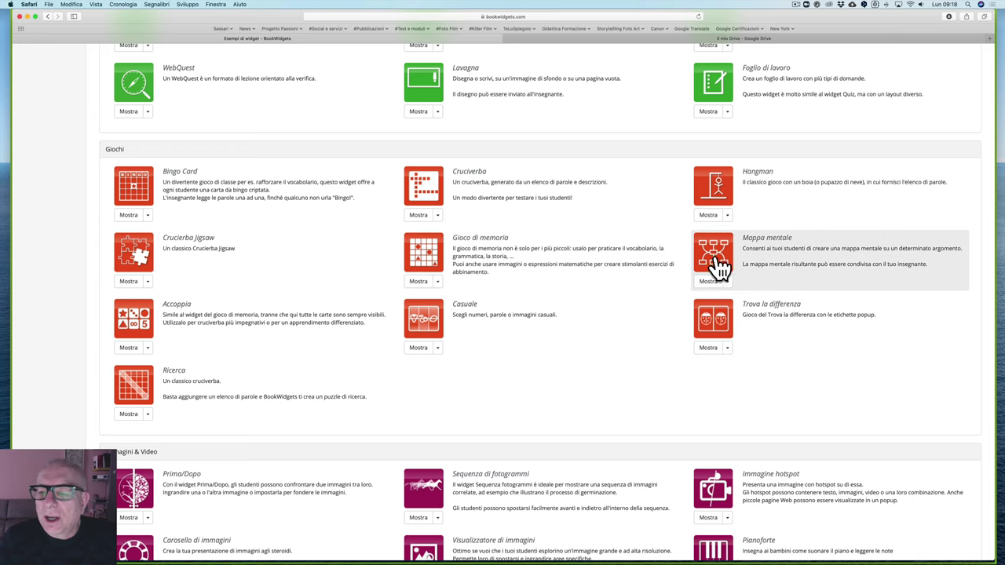
pyautogui.scroll(-4, 236, 299)
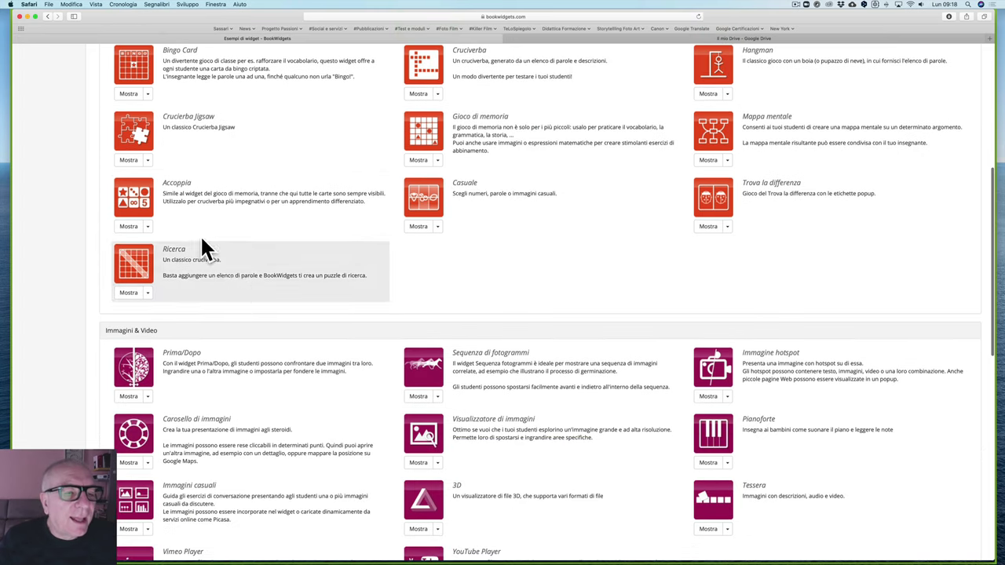
pyautogui.click(147, 227)
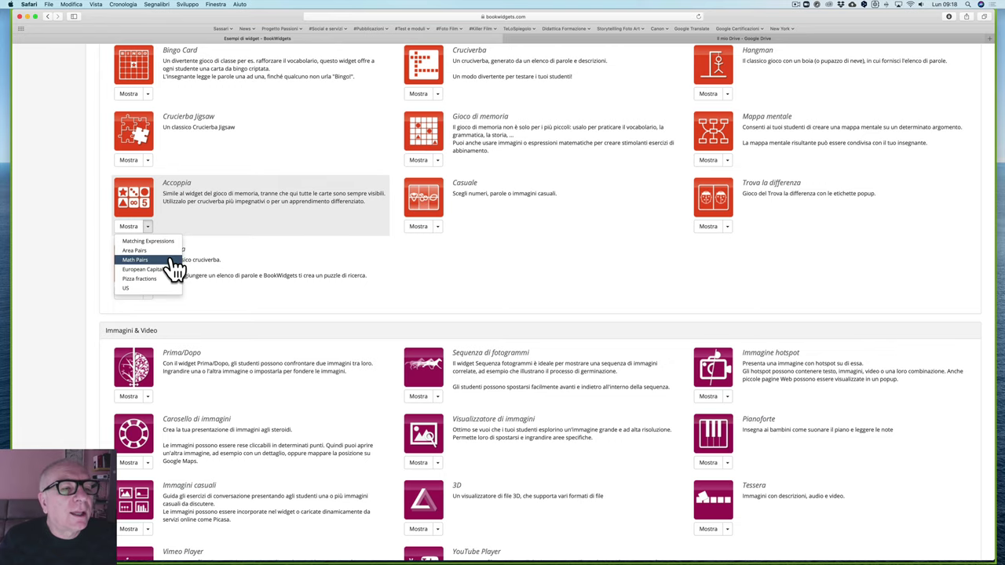
pyautogui.click(135, 260)
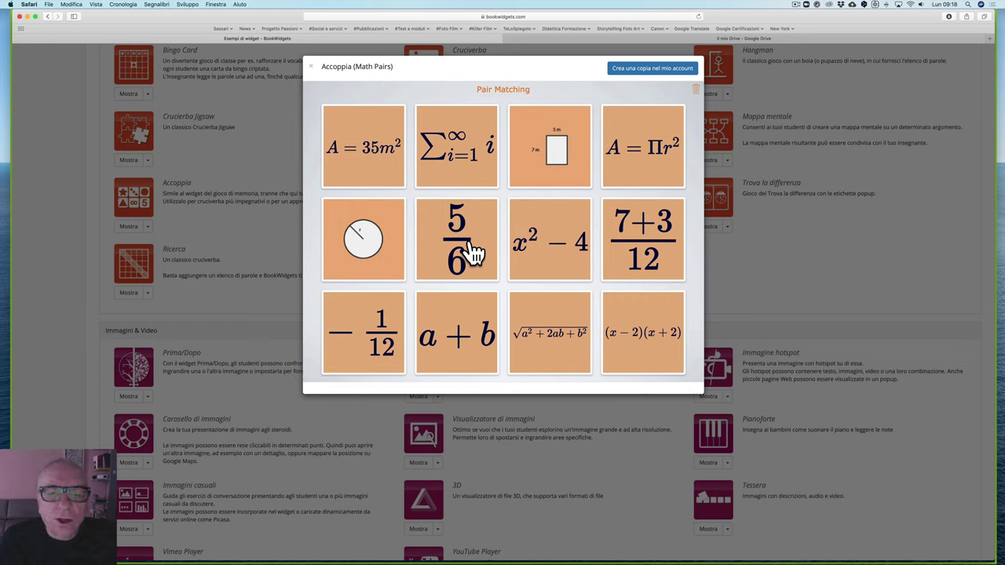
# Step: Try matching cards such as 5/6, (x−2)(x+2) and A=35m², then close the preview
pyautogui.click(474, 253)
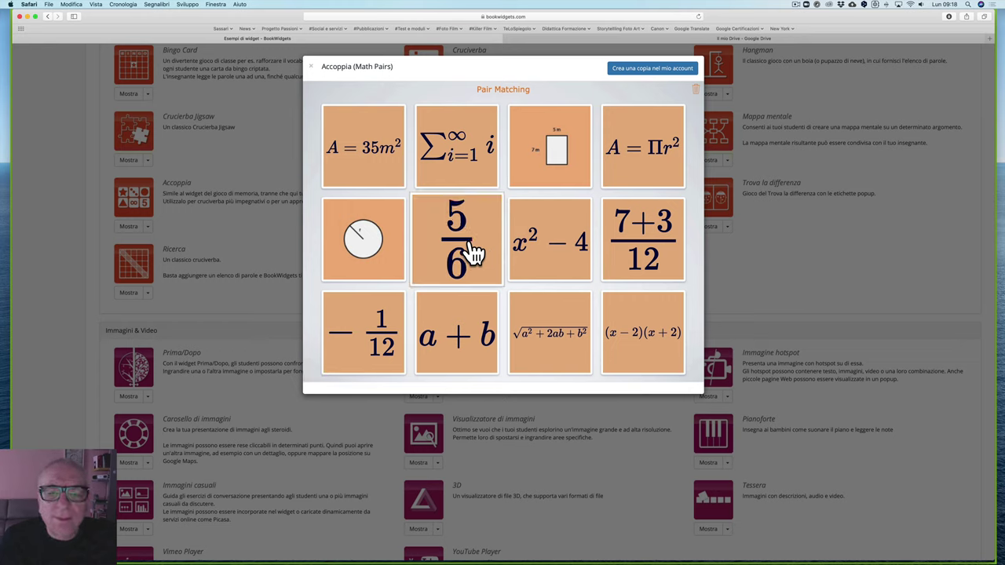
pyautogui.click(572, 153)
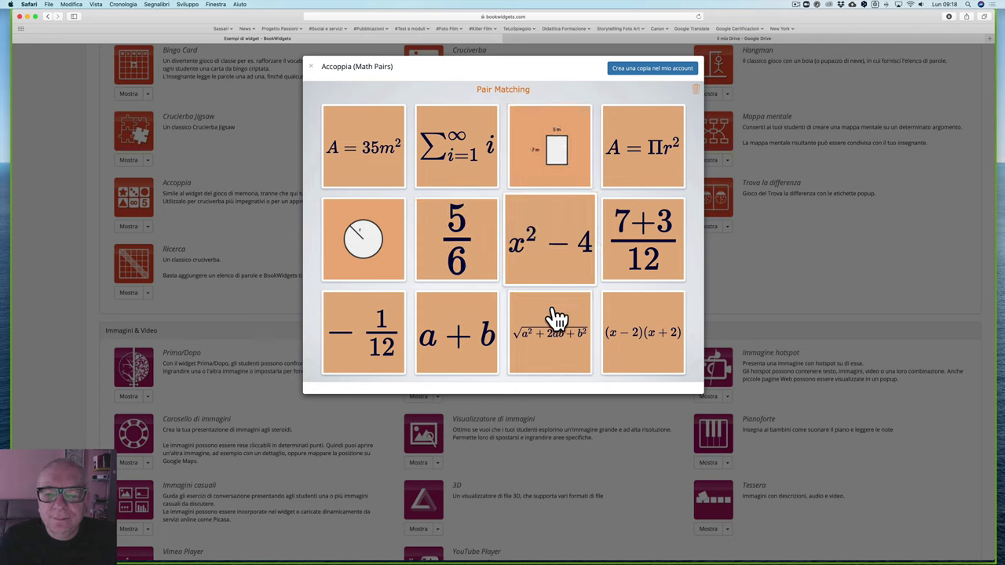
pyautogui.click(641, 330)
pyautogui.click(647, 168)
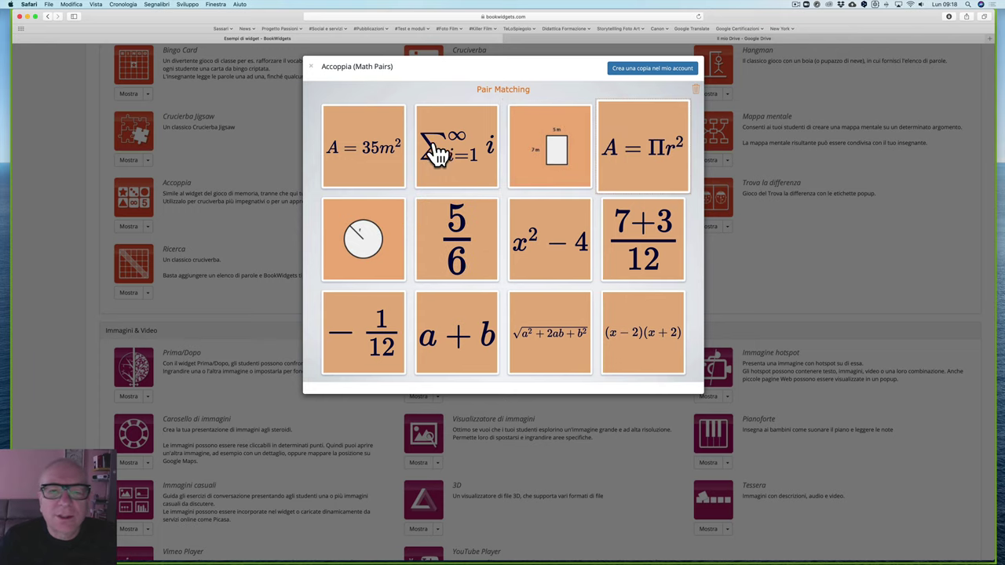
pyautogui.click(373, 157)
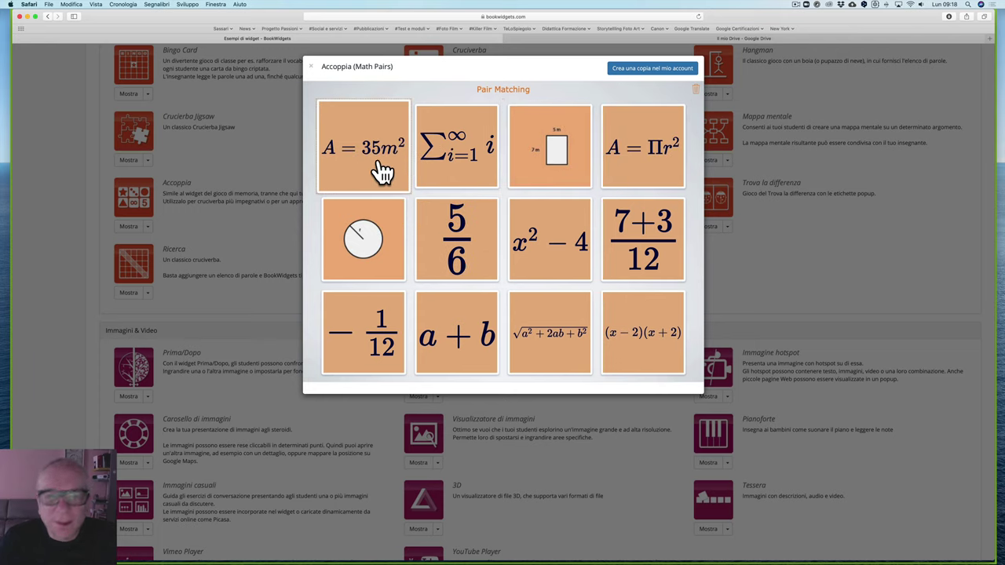
pyautogui.click(312, 69)
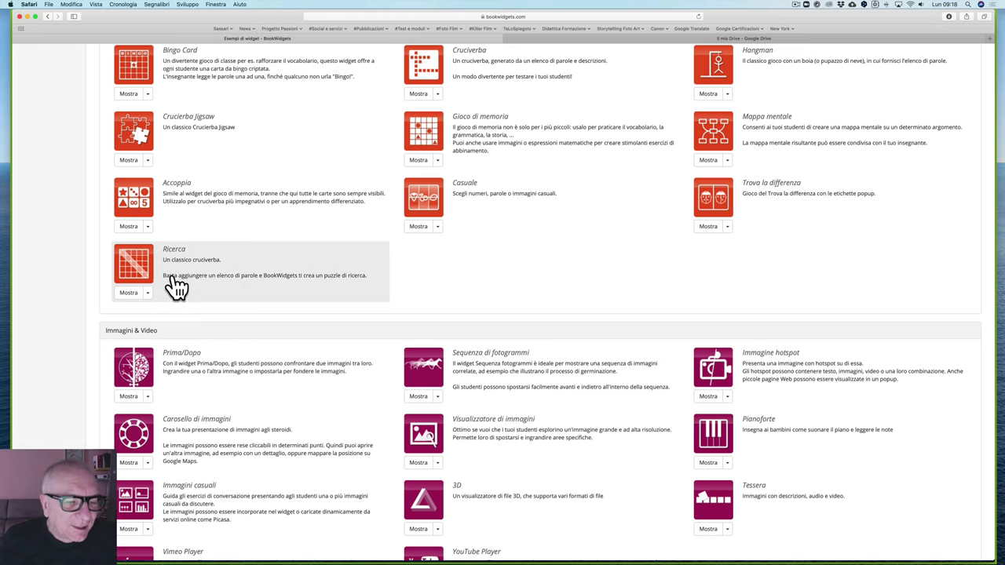
# Step: Open the 3D widget's 'Colosseum DAE model' example
pyautogui.scroll(-3, 179, 286)
pyautogui.scroll(-2, 179, 286)
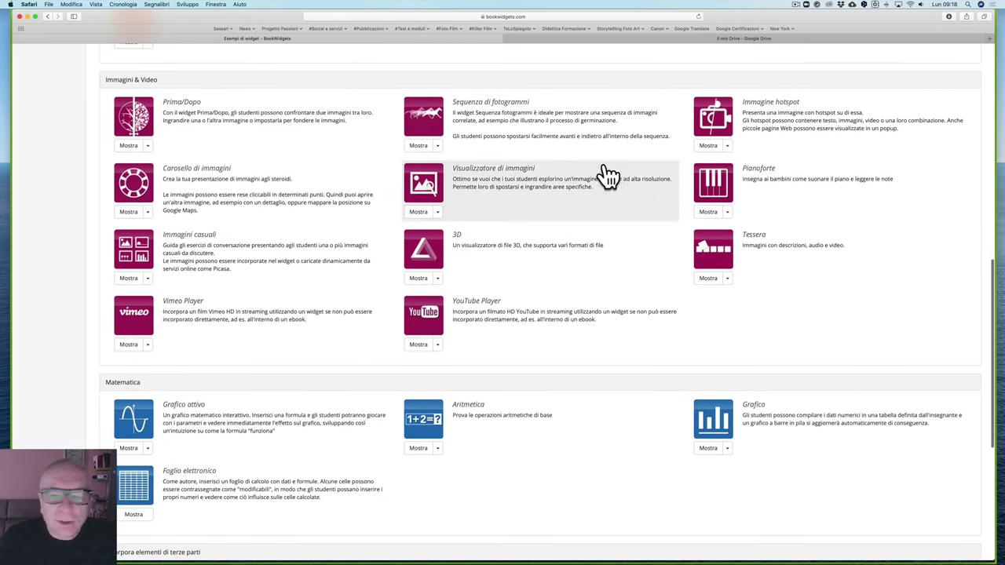
pyautogui.scroll(3, 534, 291)
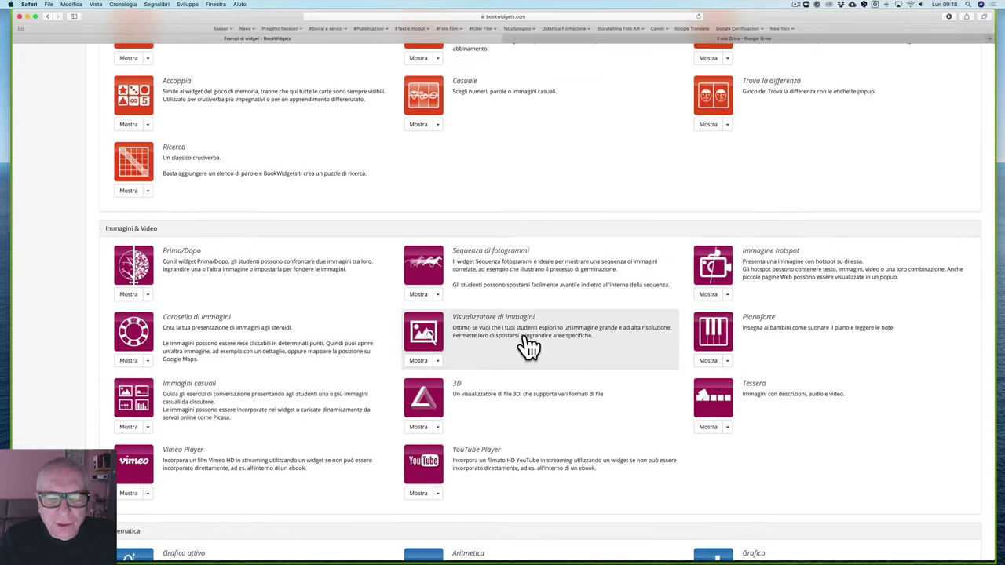
pyautogui.scroll(-2, 529, 348)
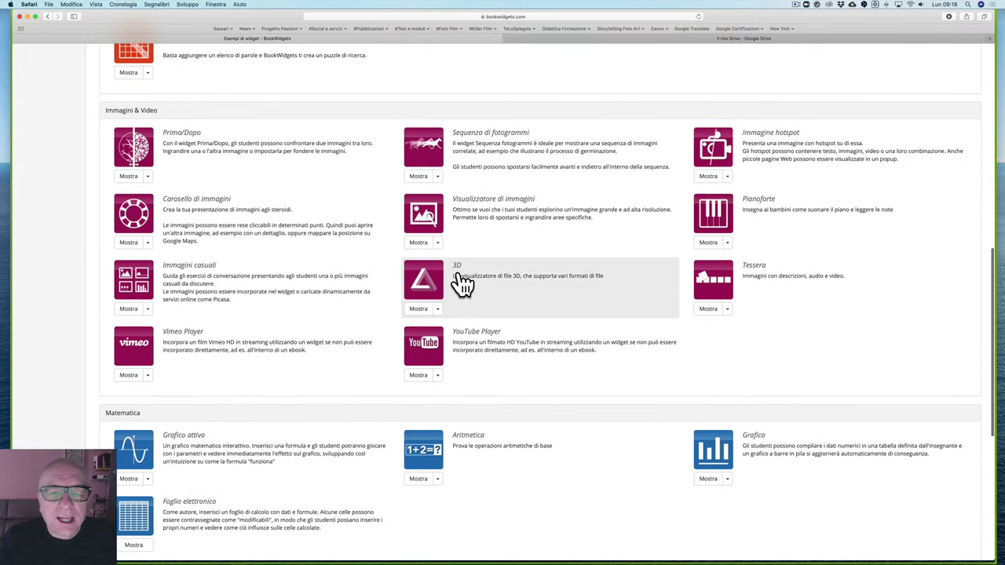
pyautogui.click(438, 309)
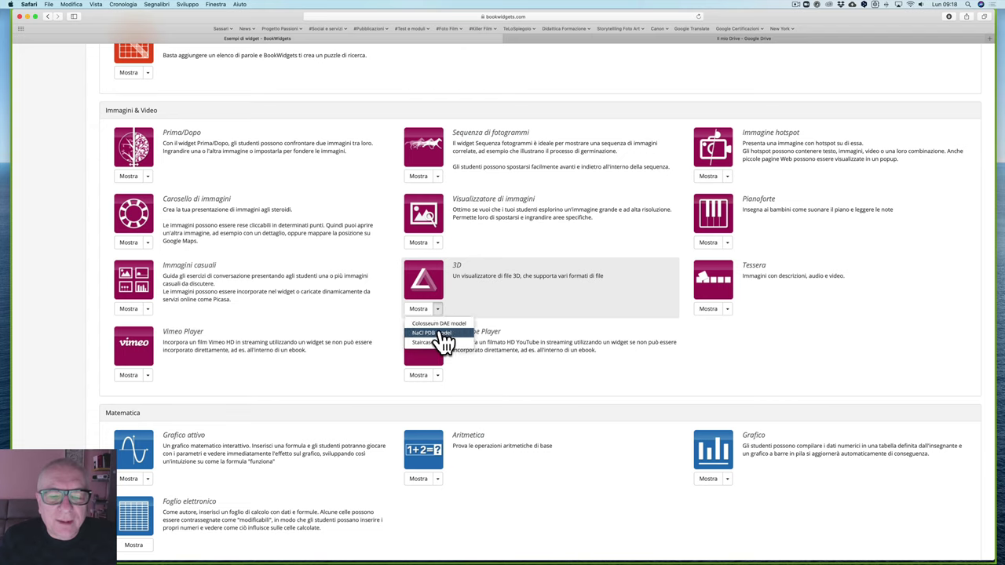
pyautogui.click(443, 336)
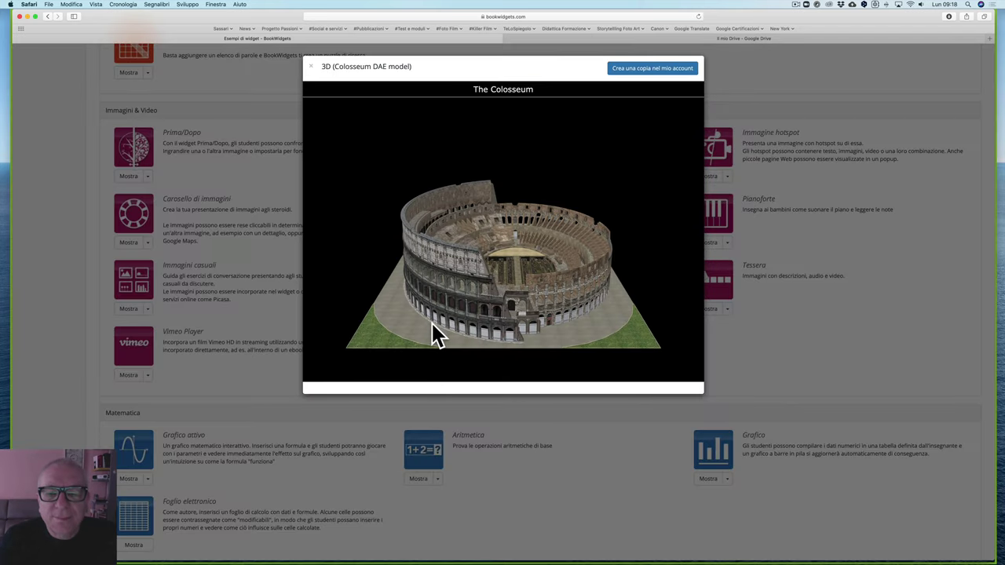
# Step: Rotate and tilt the Colosseum model to view several sides, then close the example
pyautogui.moveTo(484, 260); pyautogui.dragTo(557, 251)
pyautogui.moveTo(507, 213); pyautogui.dragTo(405, 259)
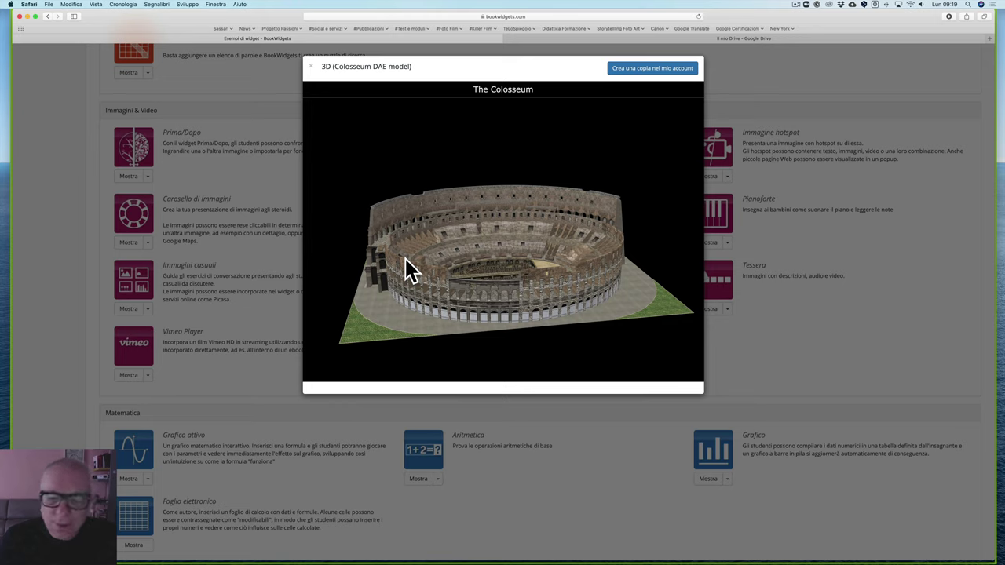
pyautogui.moveTo(524, 277); pyautogui.dragTo(471, 271)
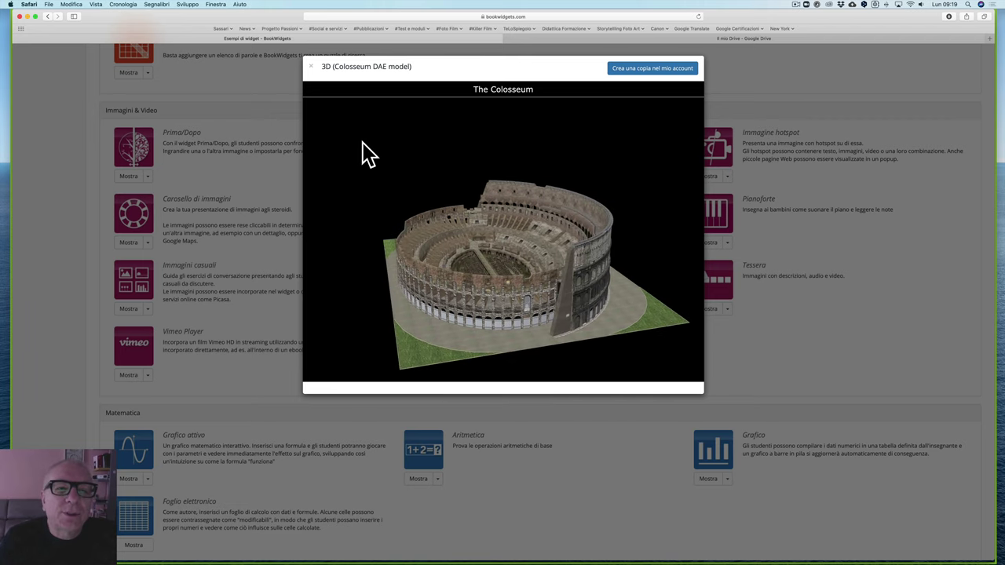
pyautogui.click(311, 67)
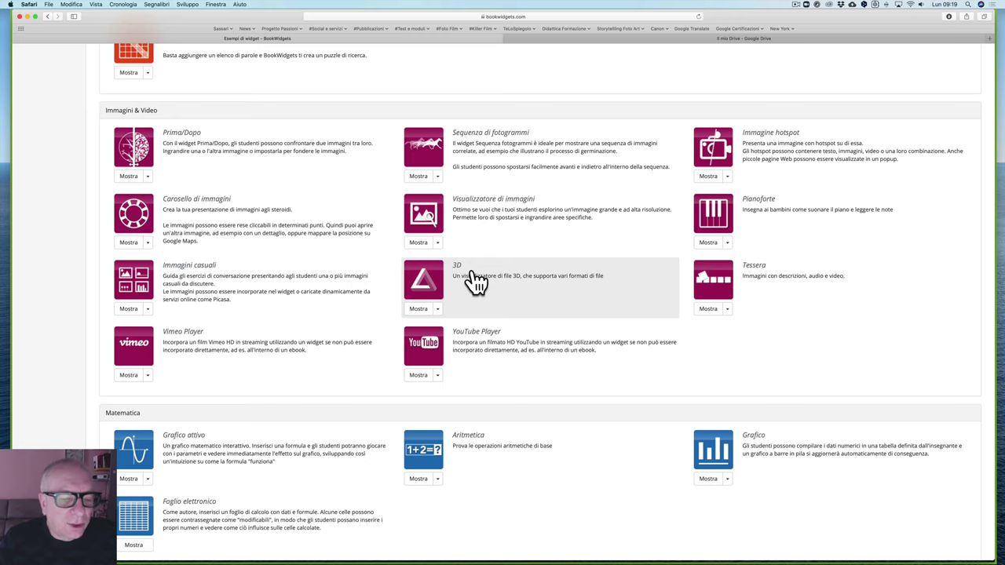
pyautogui.scroll(-3, 302, 416)
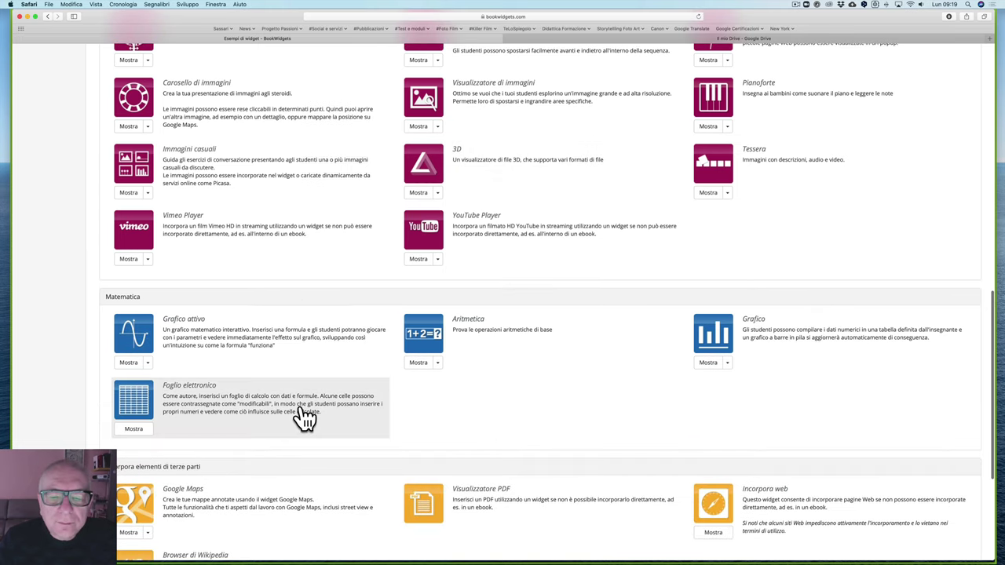
pyautogui.scroll(-2, 303, 417)
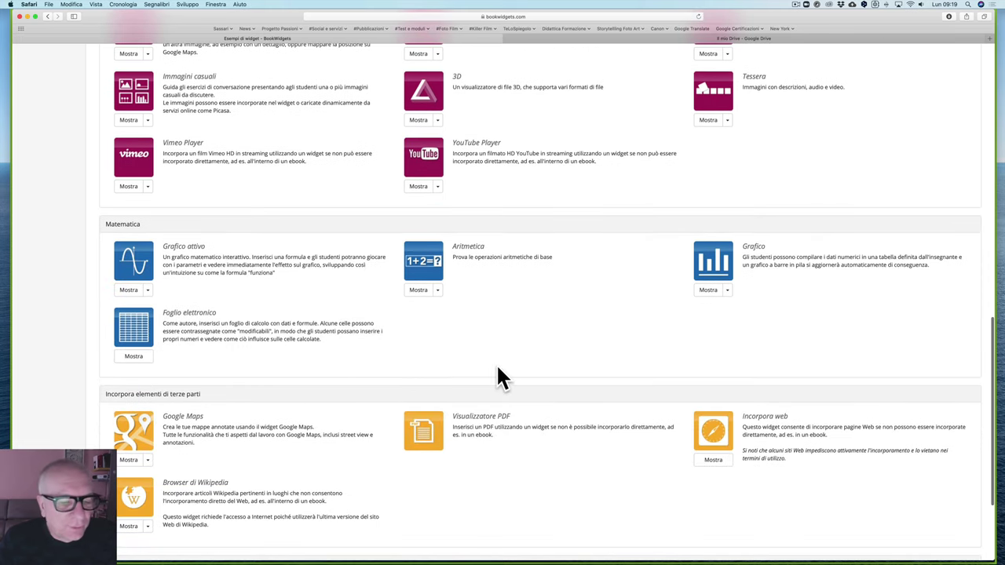
pyautogui.scroll(-4, 497, 363)
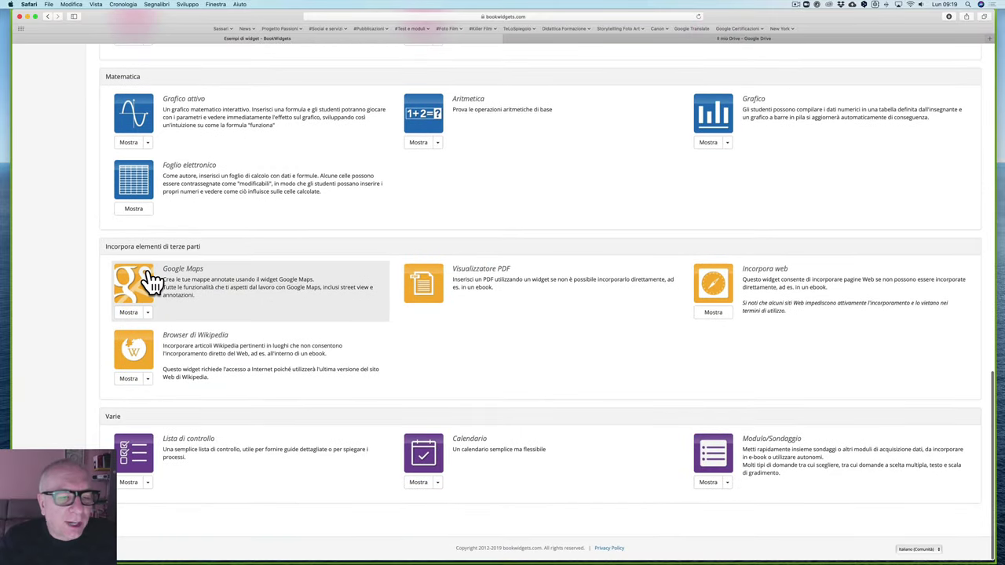
pyautogui.scroll(5, 507, 311)
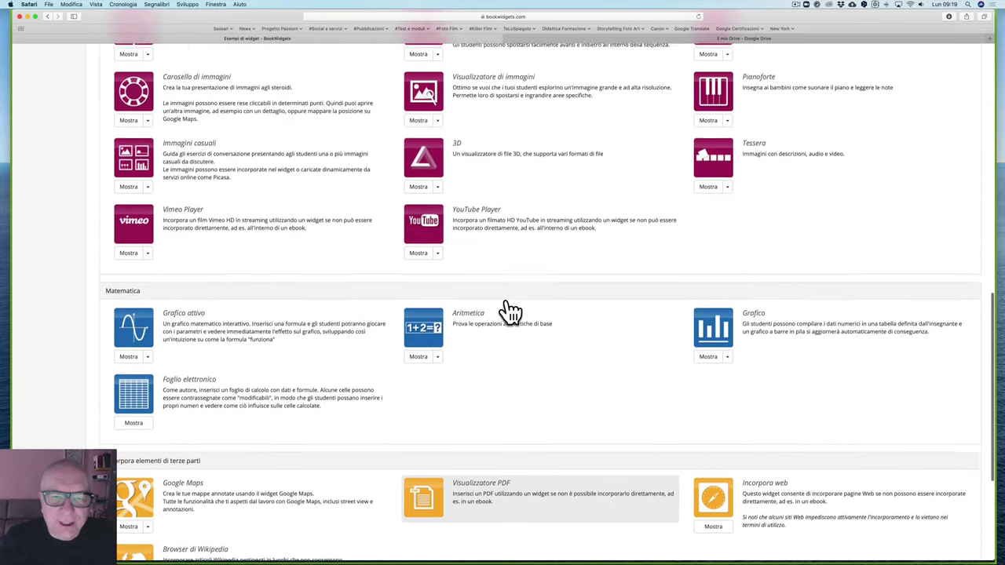
pyautogui.scroll(6, 507, 311)
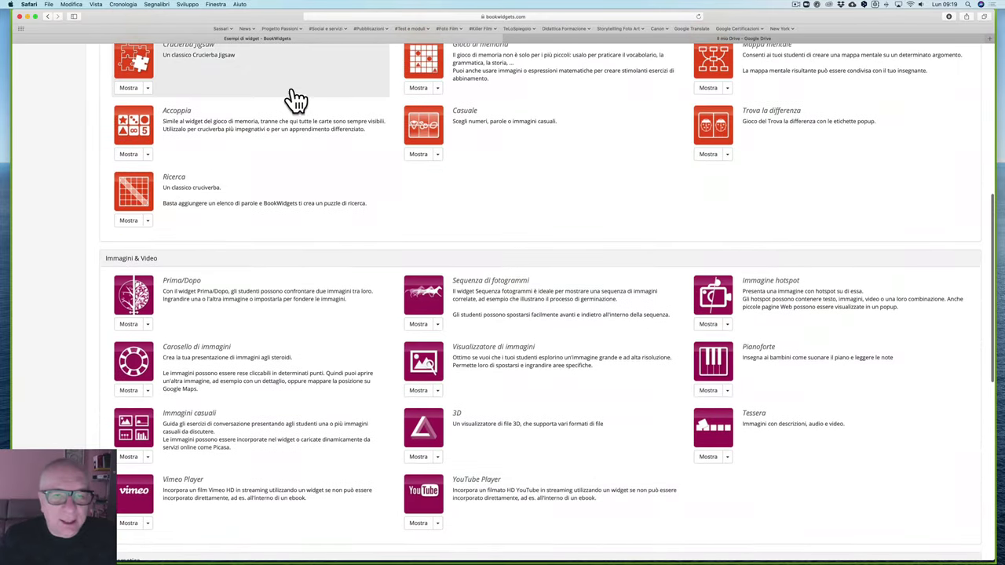
pyautogui.scroll(9, 547, 167)
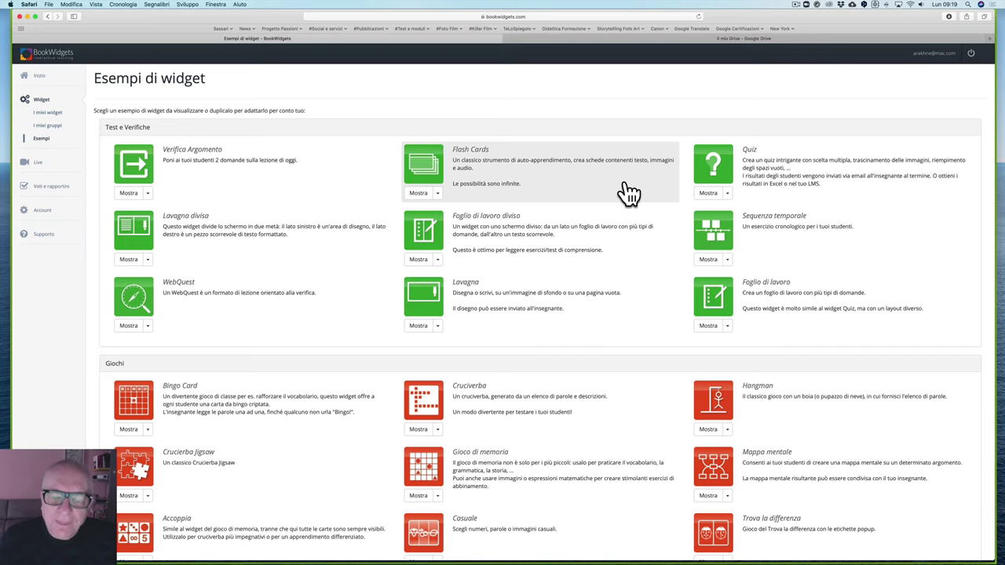
pyautogui.scroll(-1, 628, 192)
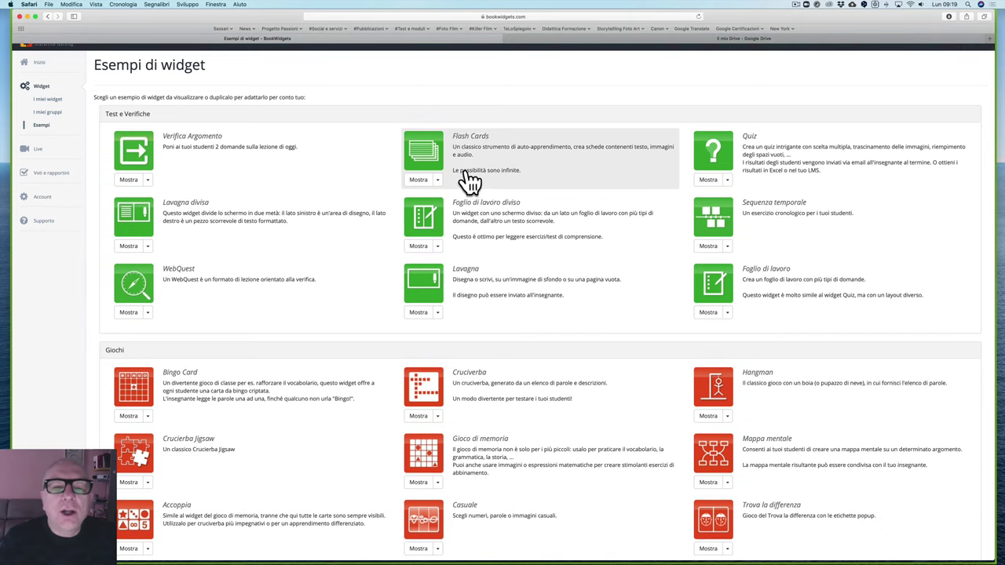
# Step: Open the 'Les Fruits' flash-card example and flip the melon card both ways
pyautogui.click(438, 179)
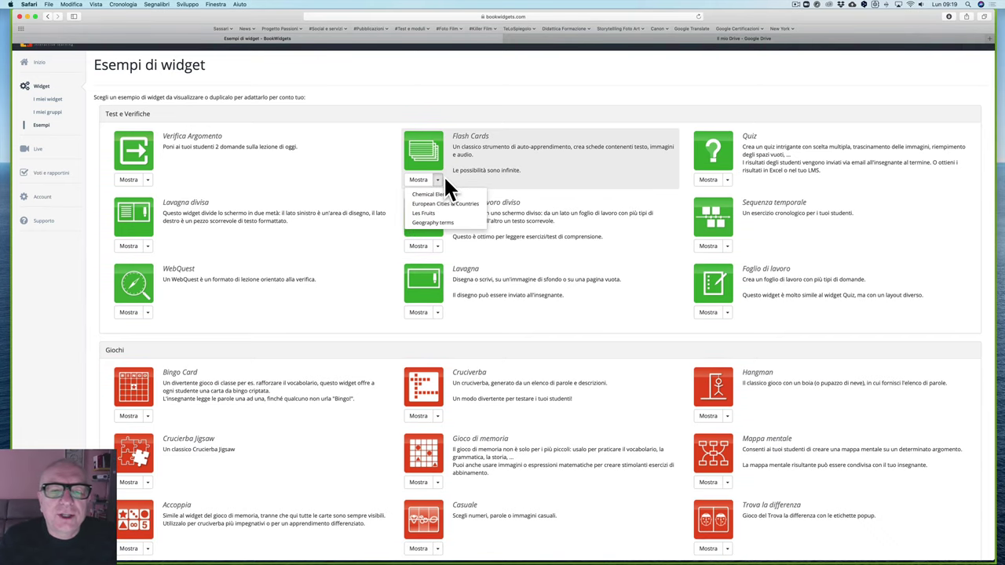
pyautogui.click(424, 213)
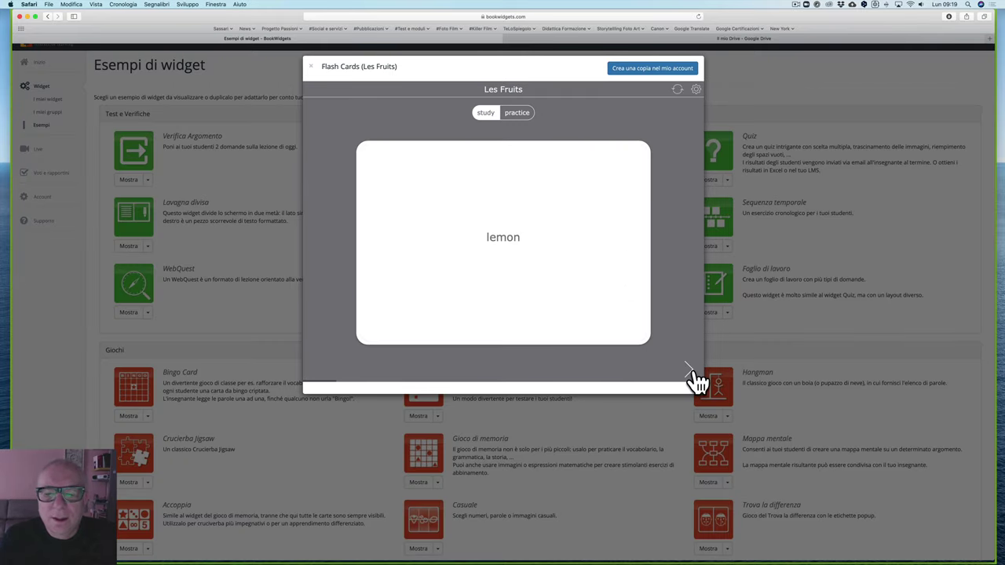
pyautogui.click(691, 376)
pyautogui.click(474, 212)
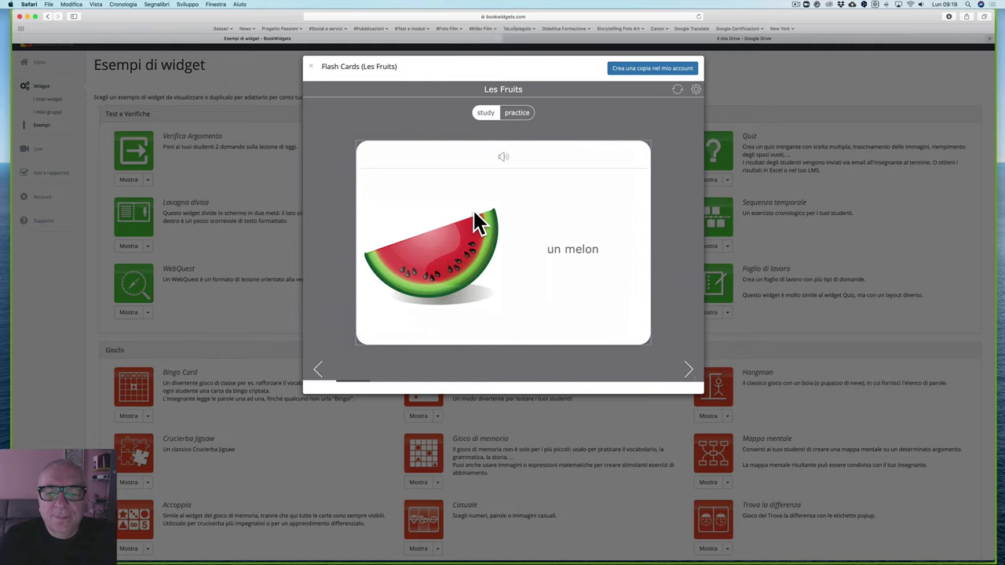
pyautogui.click(522, 241)
# Step: Flip the grapes, orange ('un orange') and pineapple ('un ananas') cards
pyautogui.click(694, 377)
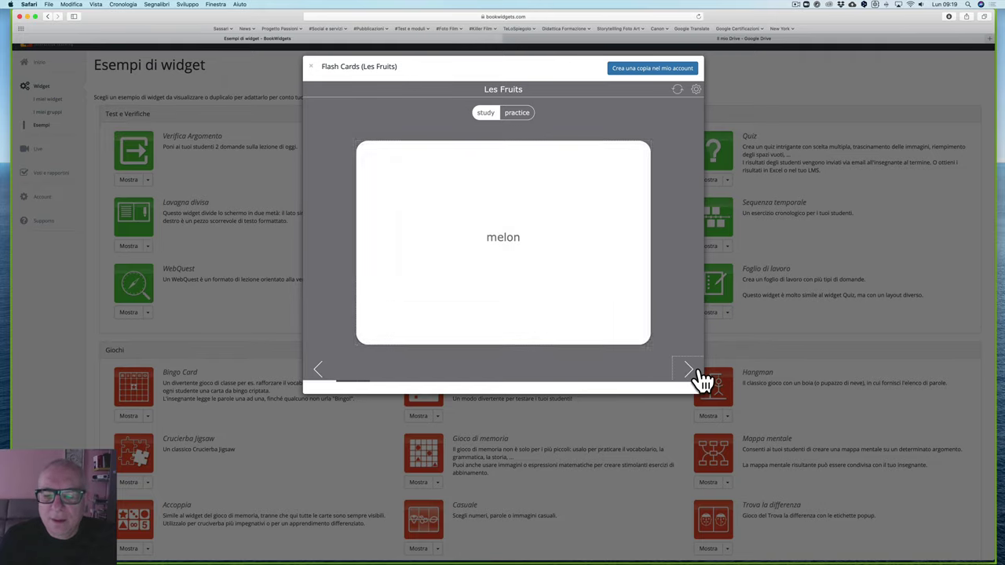
pyautogui.click(534, 238)
pyautogui.click(533, 238)
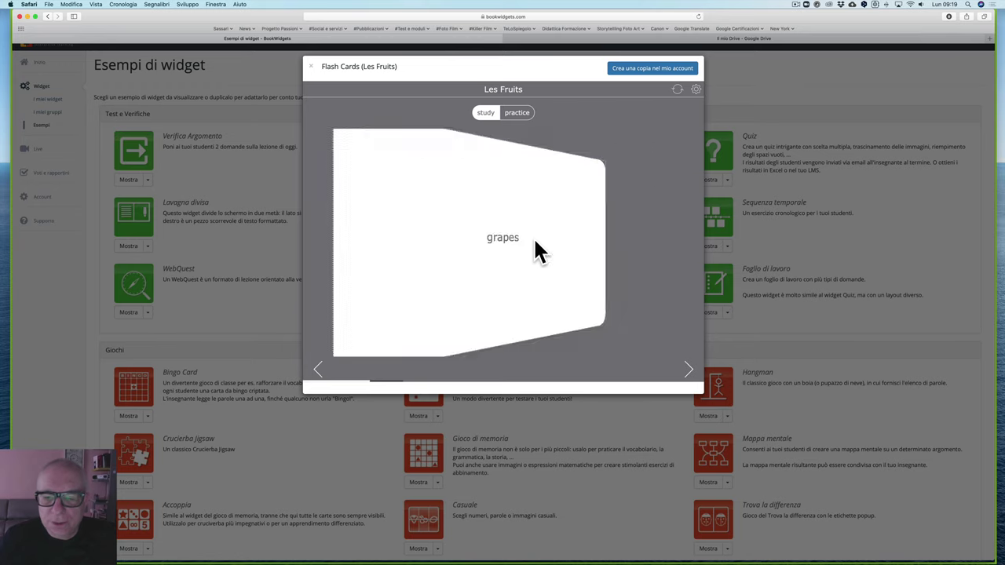
pyautogui.click(693, 371)
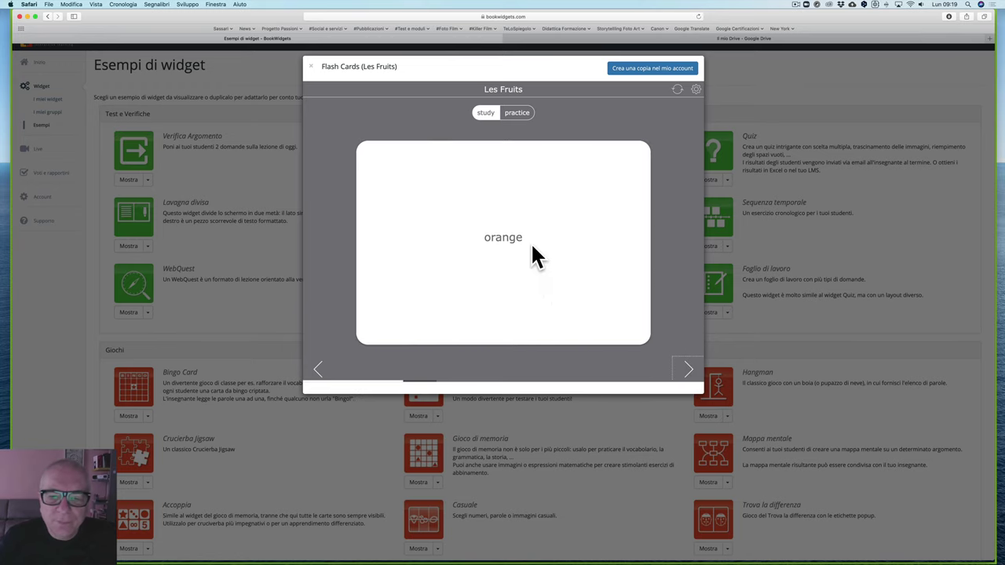
pyautogui.click(533, 256)
pyautogui.click(689, 373)
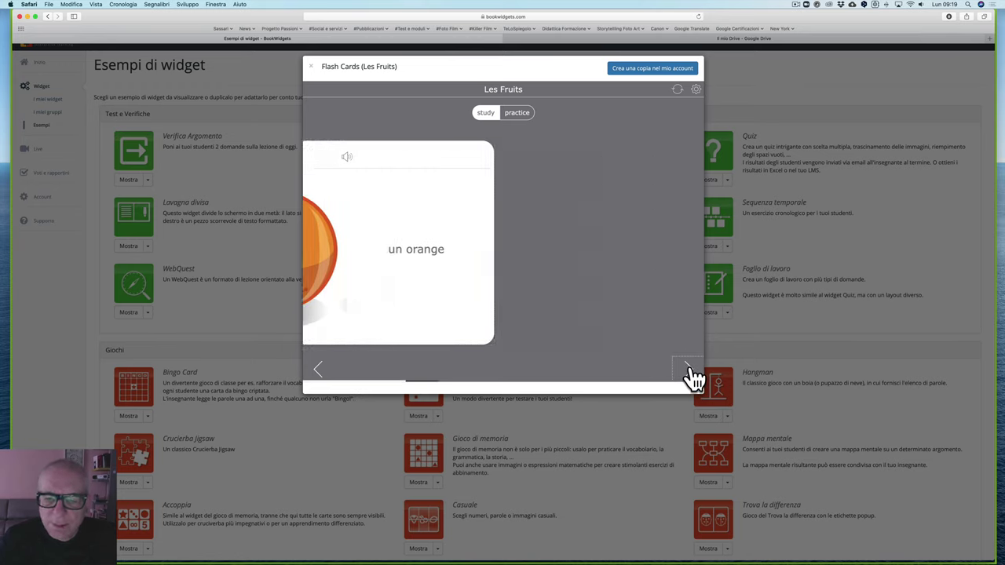
pyautogui.click(528, 256)
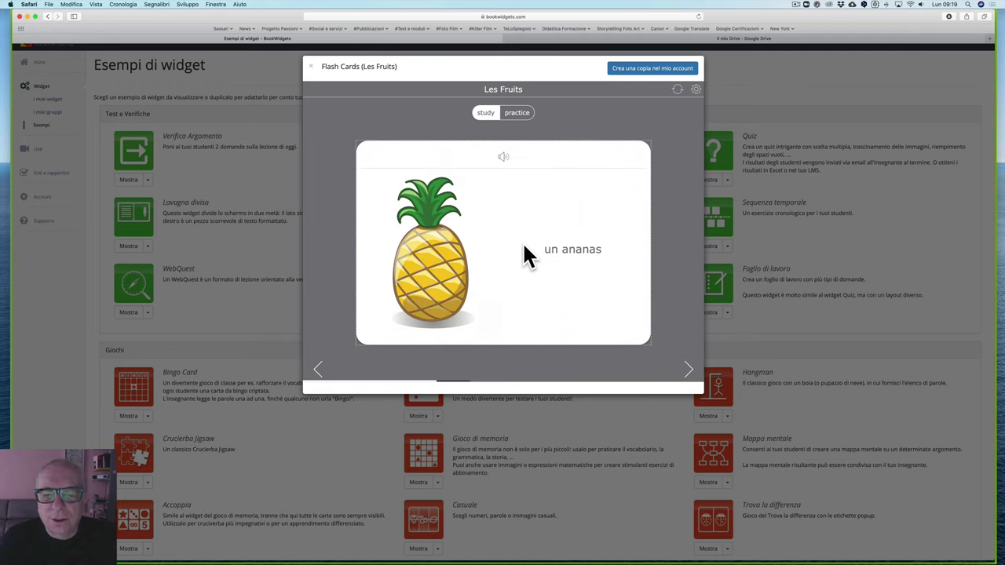
pyautogui.click(524, 256)
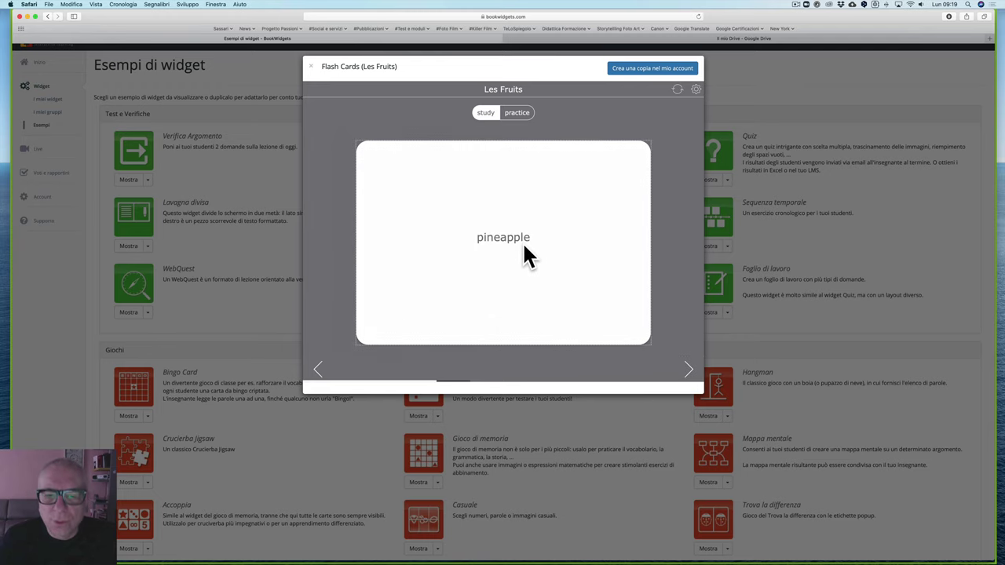
# Step: Flip the raspberry card to 'une framboise', play its pronunciation, and copy the set to my account
pyautogui.click(689, 374)
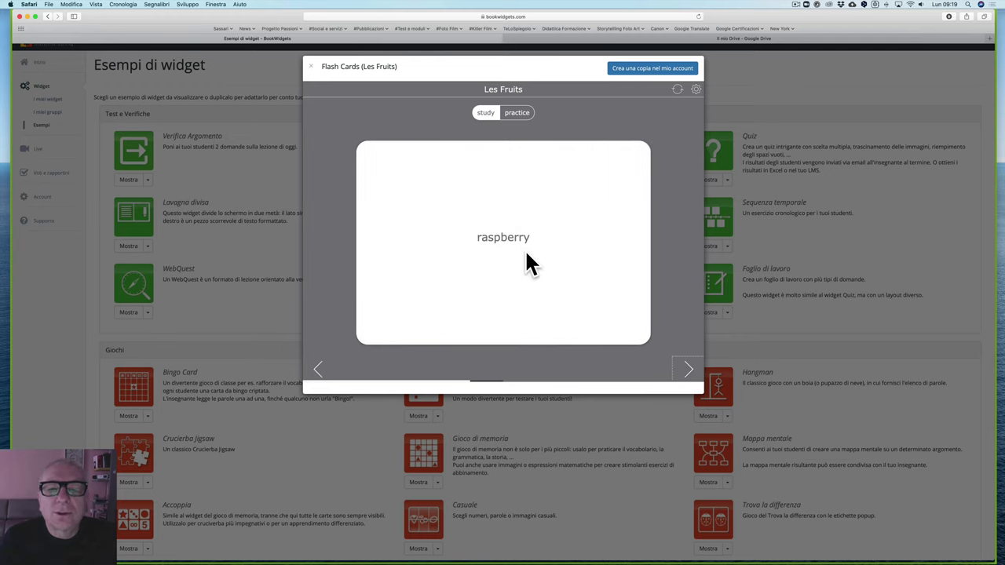
pyautogui.click(528, 263)
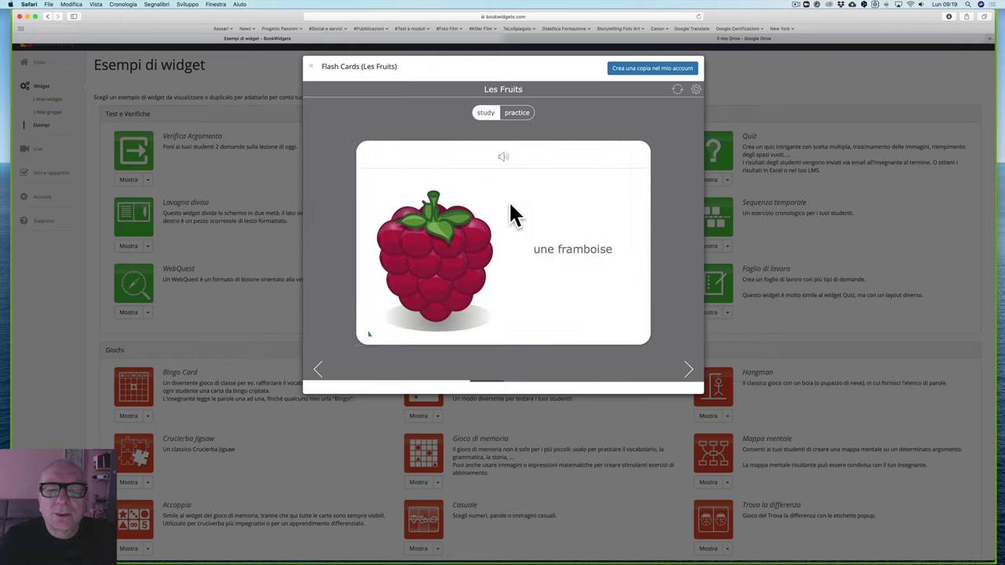
pyautogui.click(502, 157)
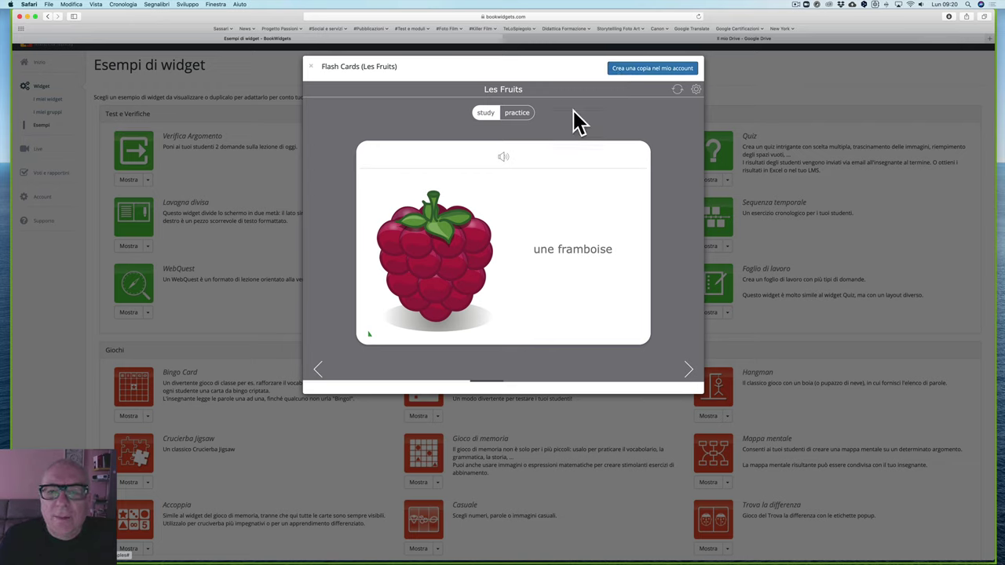
pyautogui.click(645, 69)
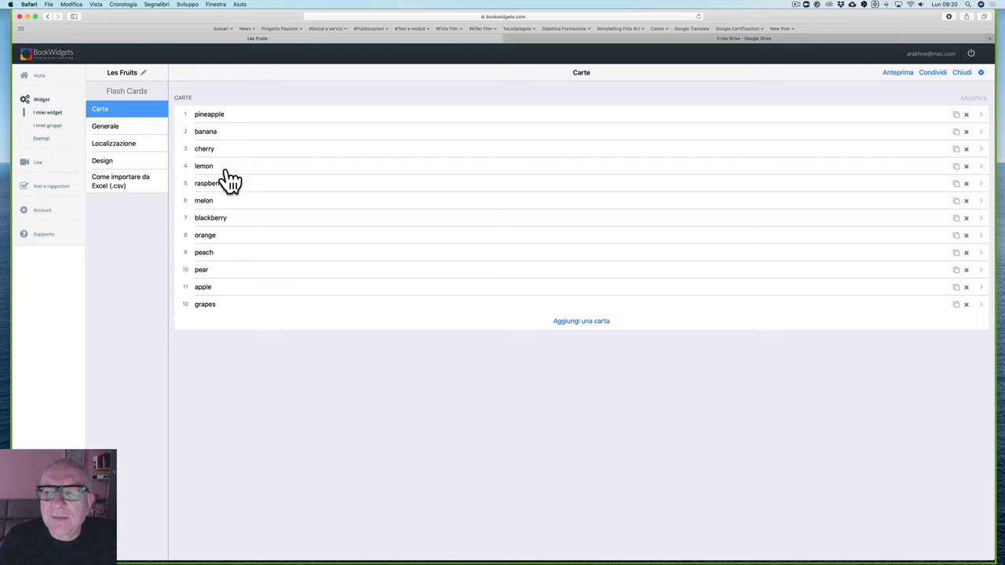
# Step: Inspect the pineapple card's front and back sides in the Les Fruits copy
pyautogui.click(206, 117)
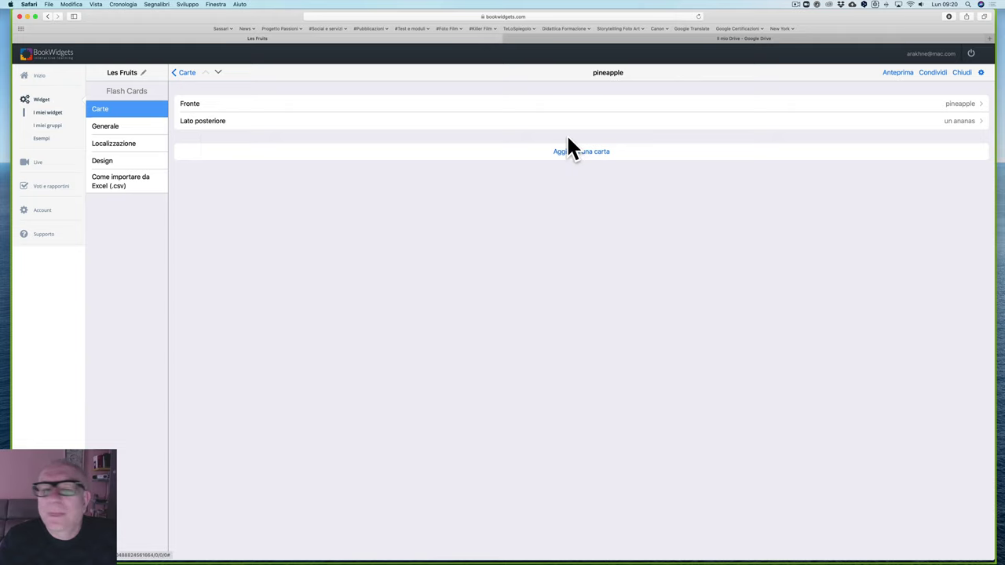
pyautogui.click(395, 106)
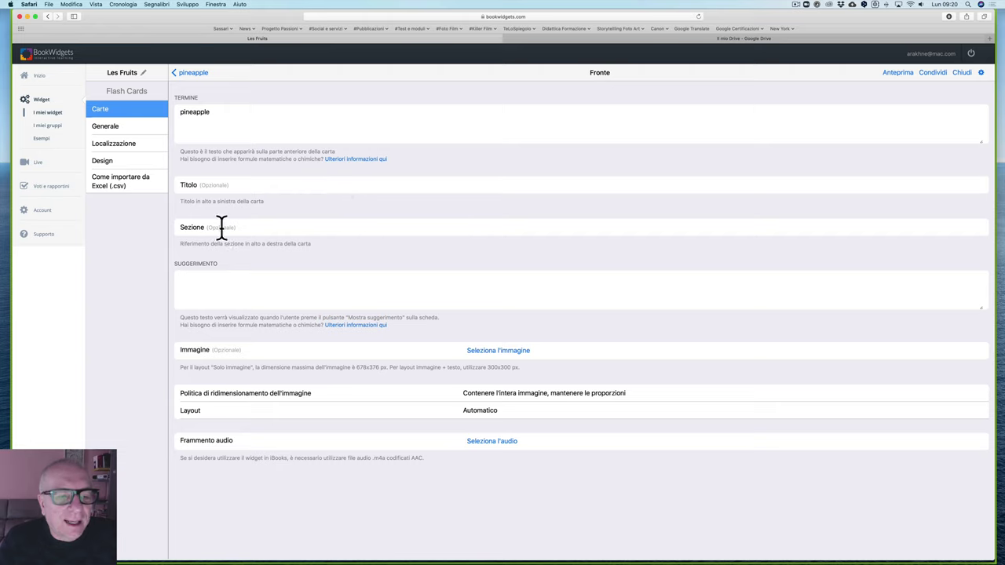
pyautogui.click(197, 74)
pyautogui.click(207, 119)
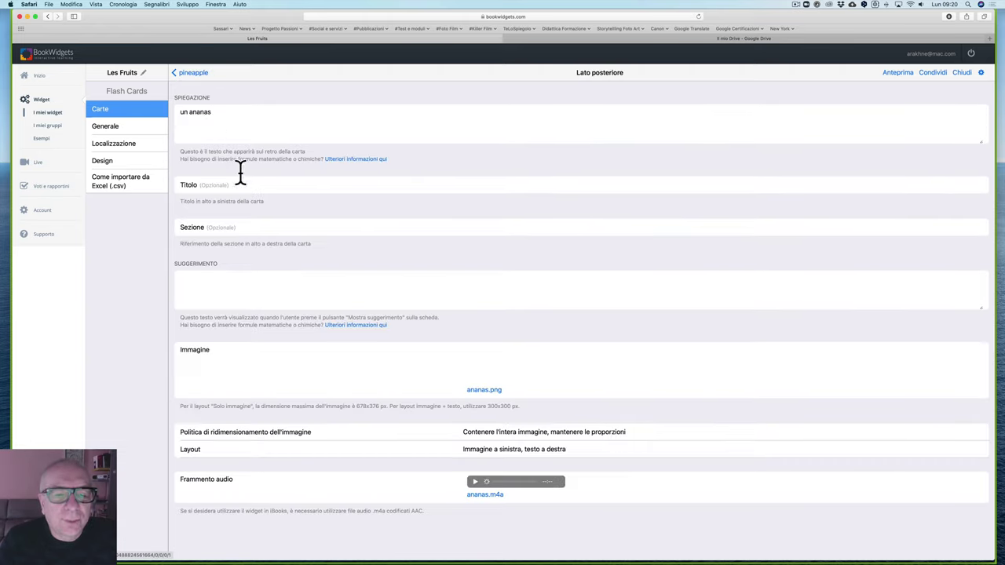
# Step: Cancel the ananas.png image options unchanged and return to the I miei widget list
pyautogui.click(478, 395)
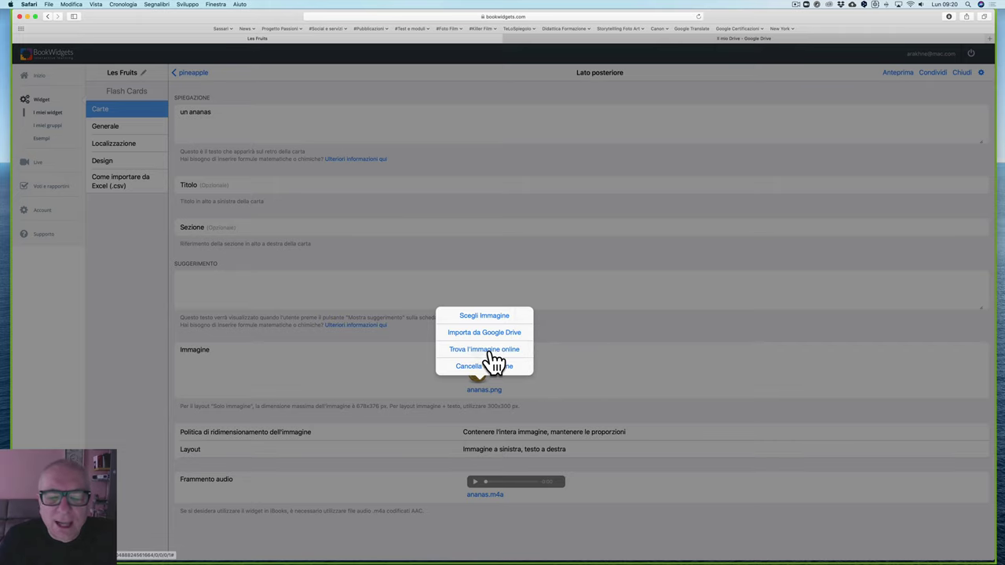
pyautogui.click(574, 386)
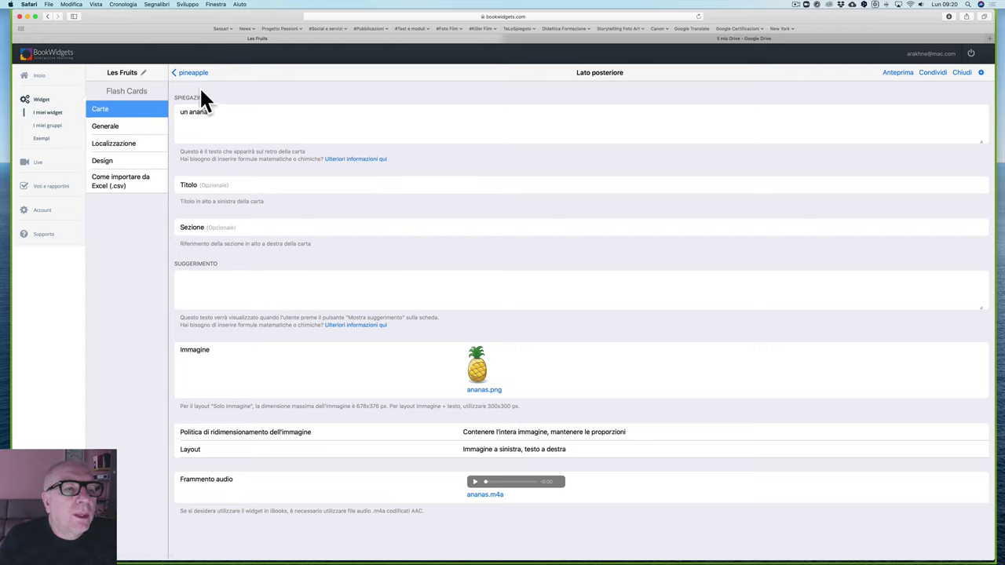
pyautogui.click(177, 73)
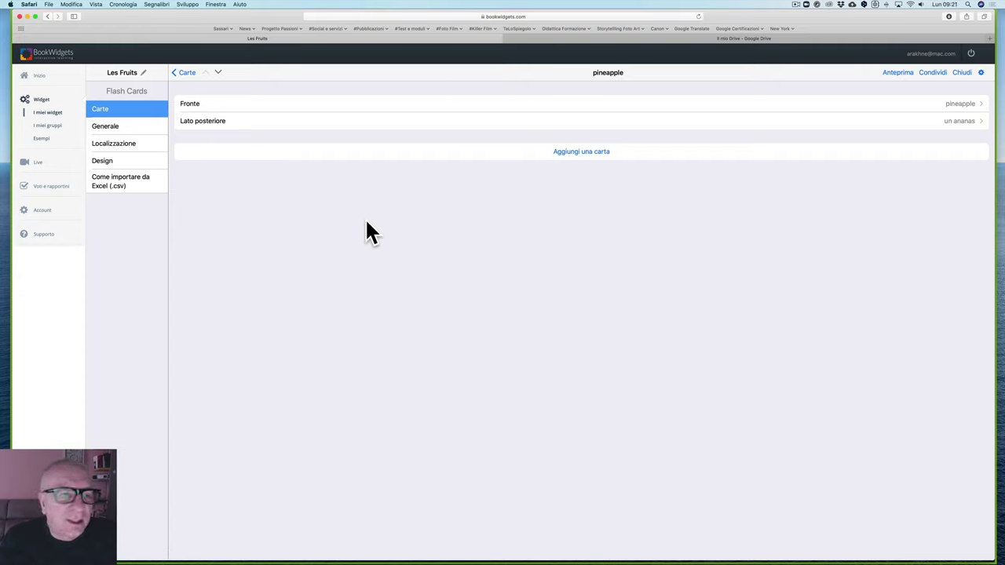
pyautogui.click(43, 102)
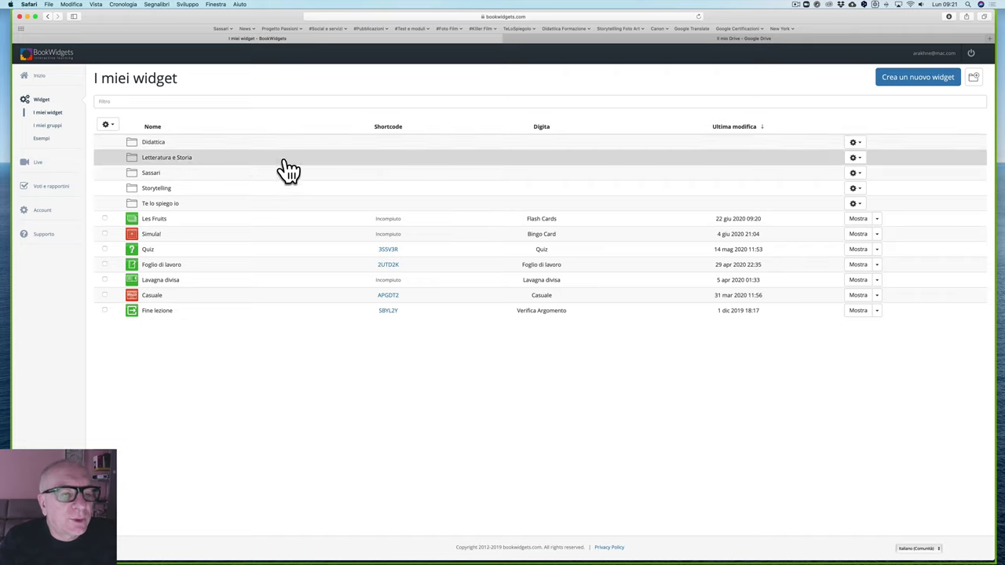
# Step: Open the Sassari folder and the 'Il tiramisù (esempio per i docenti insegnanti)' worksheet editor
pyautogui.click(150, 175)
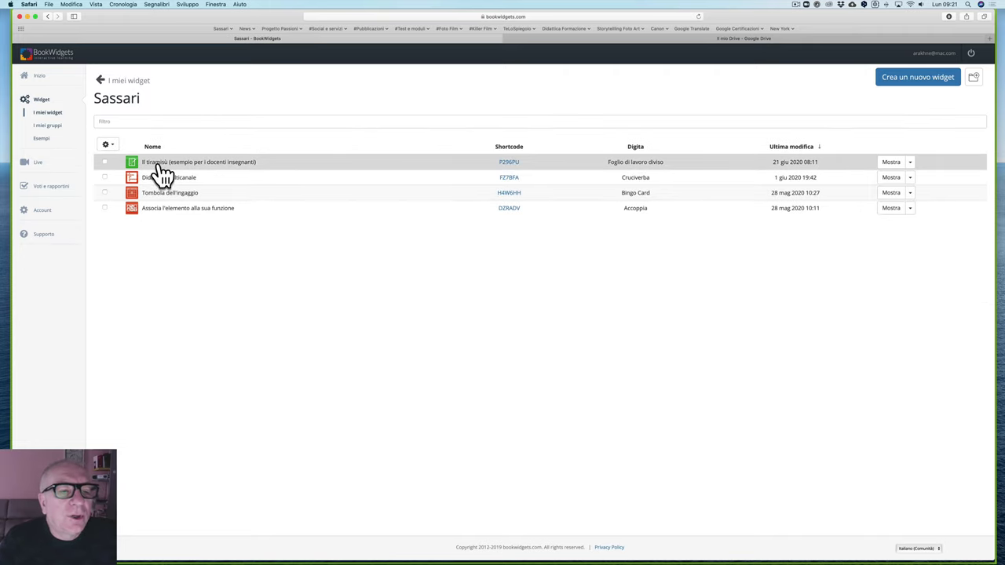
pyautogui.click(159, 166)
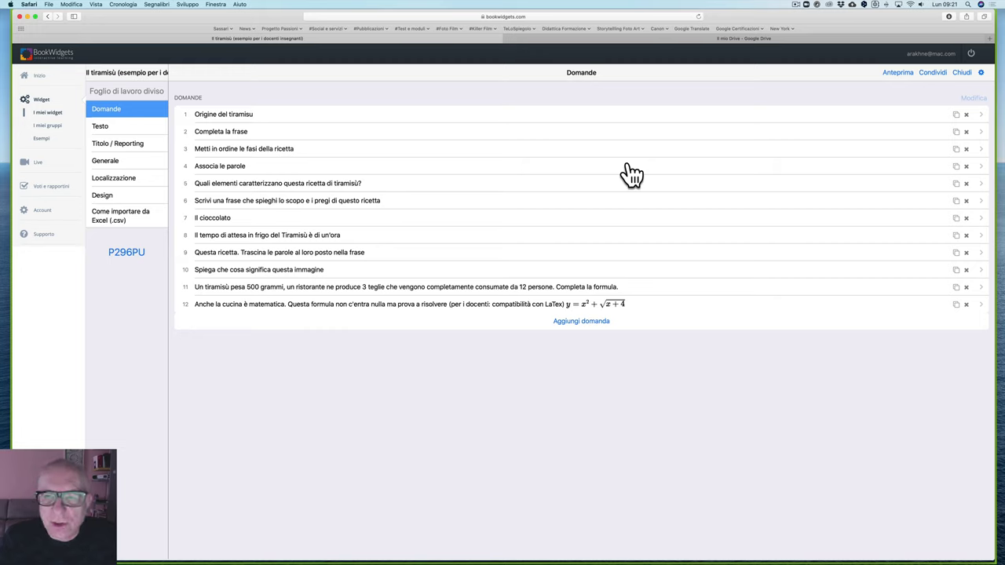
# Step: Preview the tiramisù worksheet in student view
pyautogui.click(904, 76)
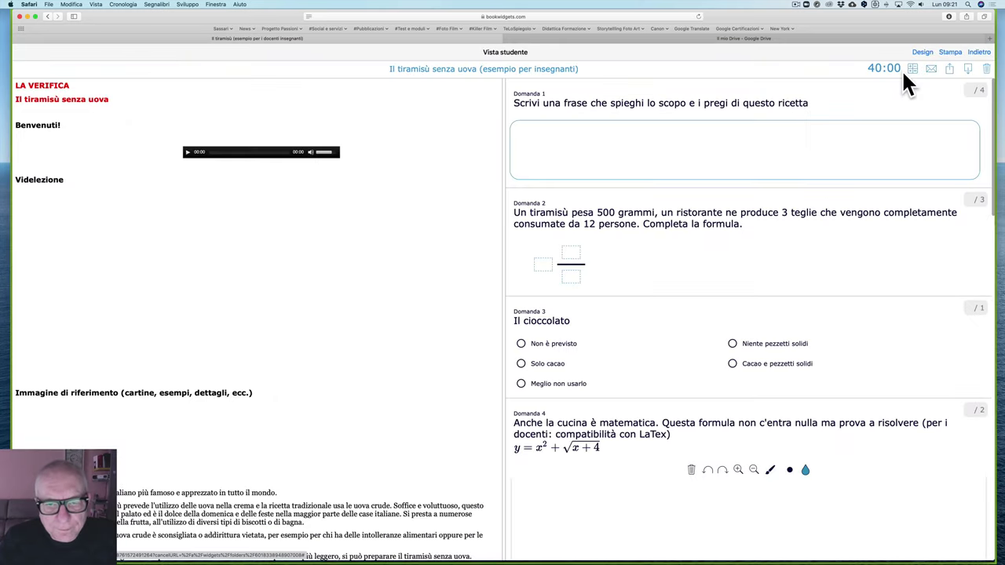
pyautogui.moveTo(802, 17); pyautogui.dragTo(813, 15)
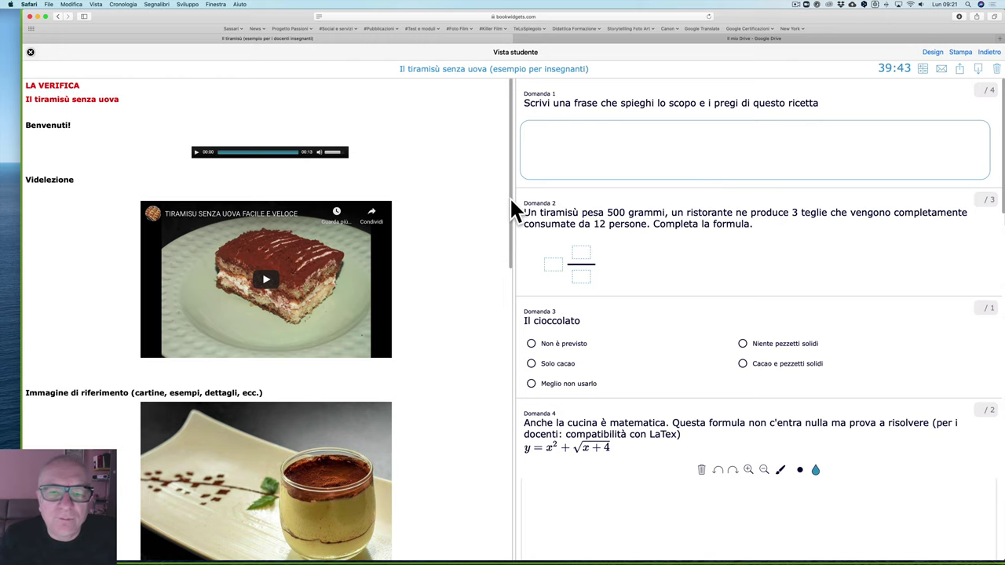
pyautogui.scroll(-5, 511, 220)
pyautogui.scroll(5, 507, 274)
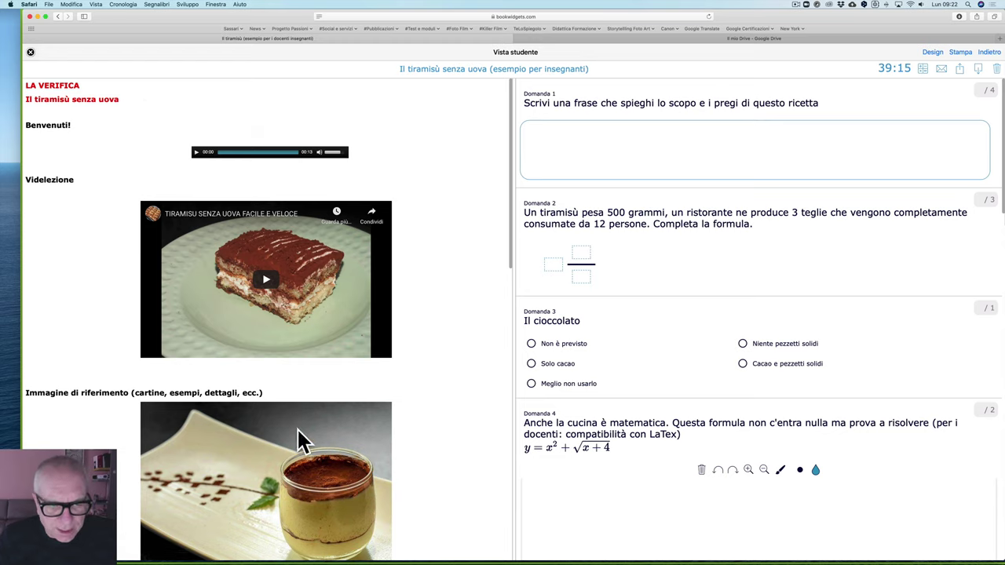
# Step: Briefly play and stop the welcome audio, then play and pause the recipe video
pyautogui.click(196, 153)
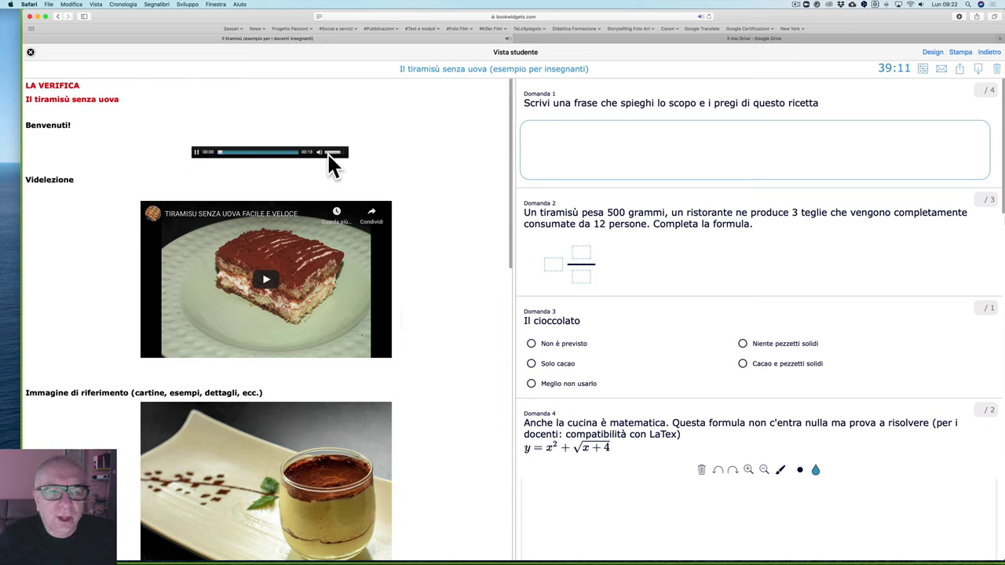
pyautogui.click(197, 153)
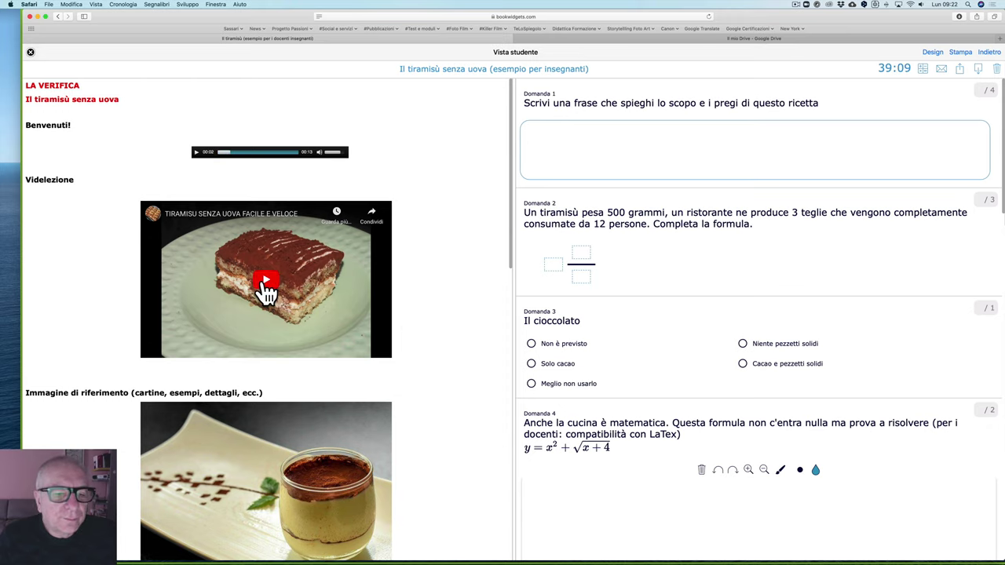
pyautogui.click(259, 287)
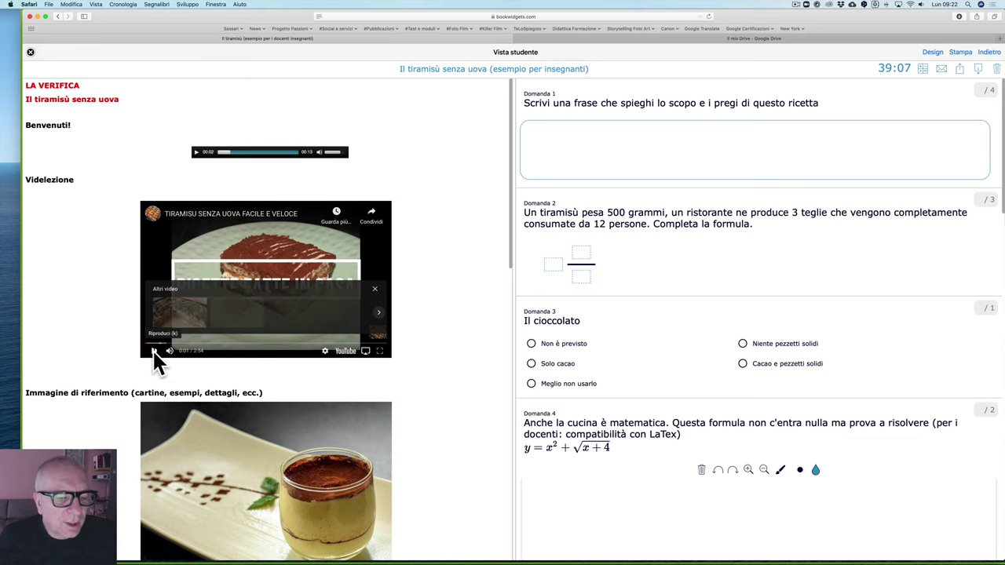
pyautogui.click(154, 351)
# Step: Scroll down through the left recipe text panel and back up
pyautogui.scroll(-5, 154, 353)
pyautogui.scroll(-3, 154, 354)
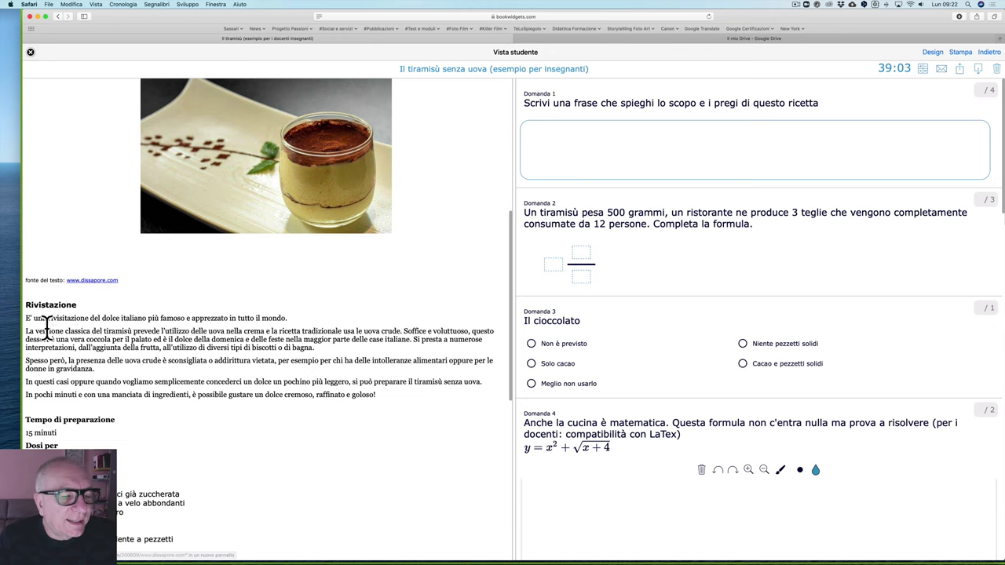
pyautogui.scroll(-3, 47, 330)
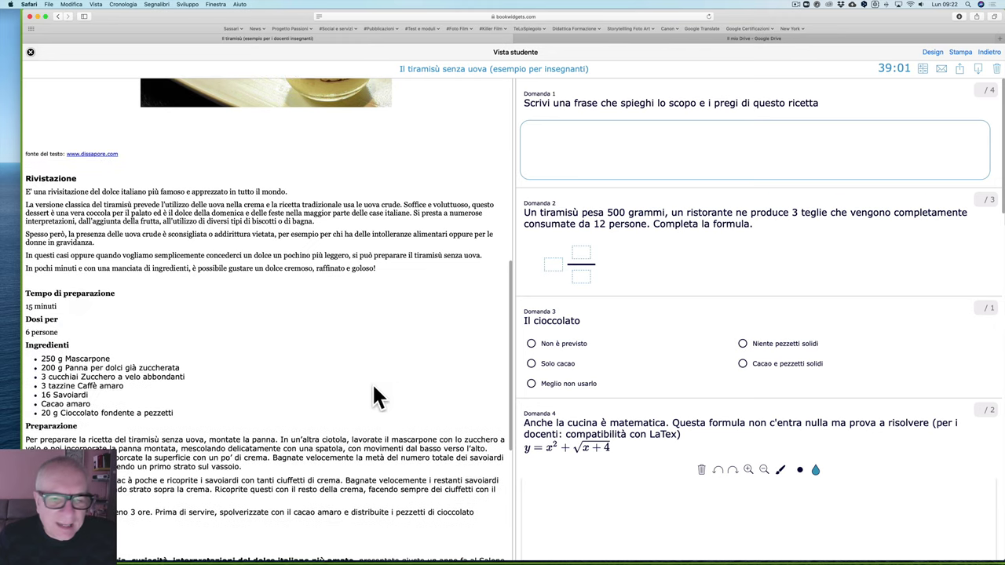
pyautogui.scroll(-6, 266, 351)
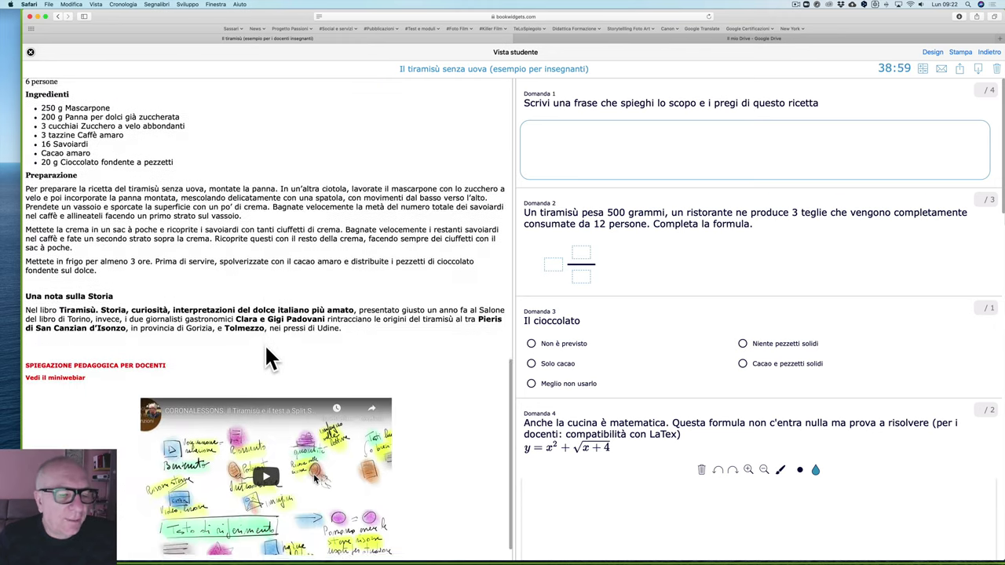
pyautogui.scroll(-1, 266, 352)
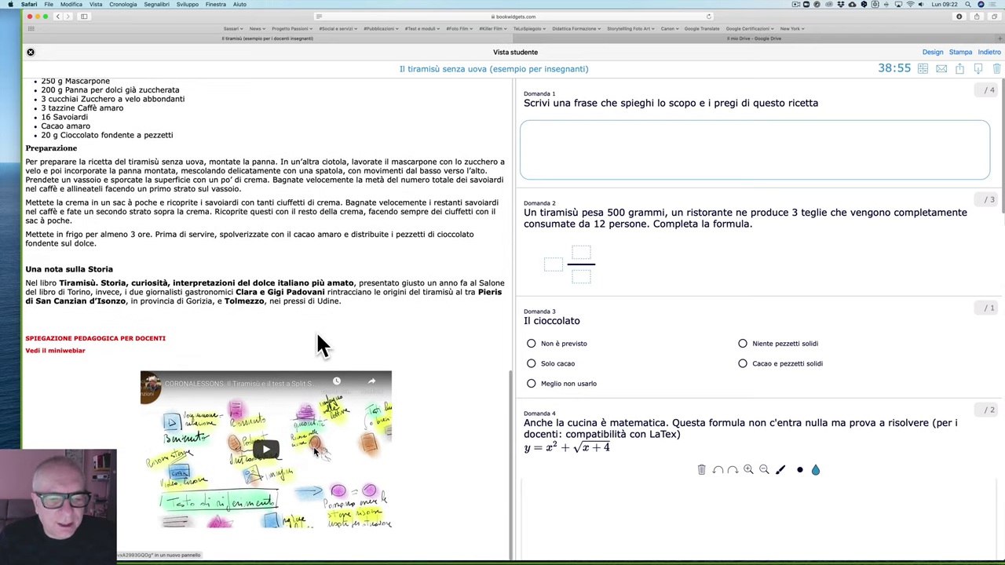
pyautogui.scroll(2, 318, 338)
pyautogui.scroll(10, 317, 333)
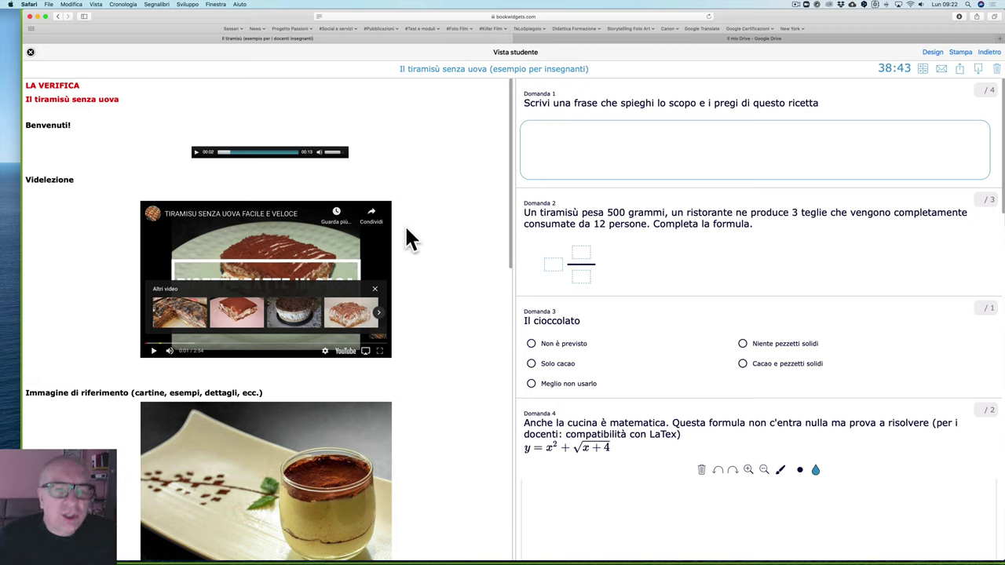
# Step: Click into Domanda 1's answer box, then draw a wavy blue pen stroke in Domanda 4
pyautogui.click(711, 149)
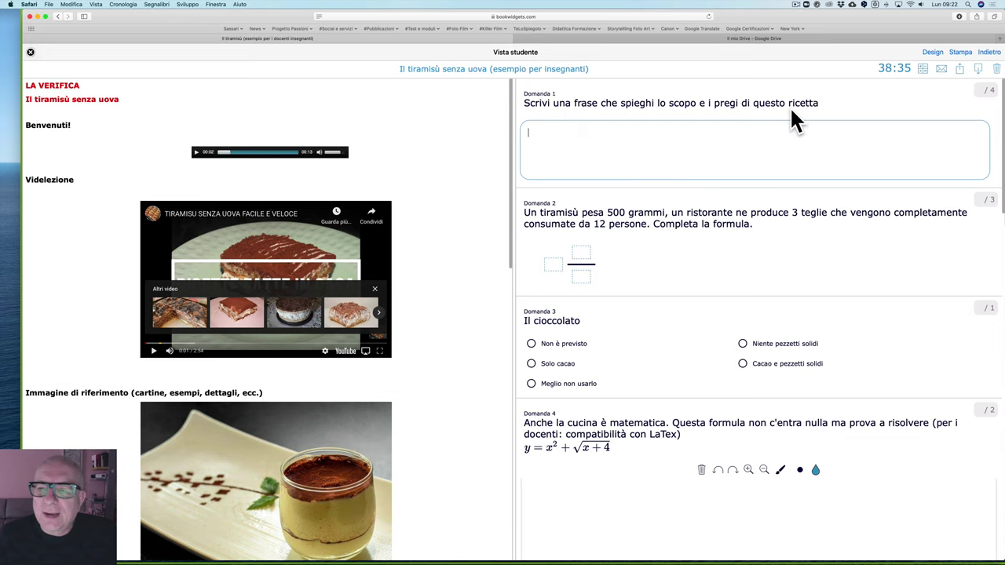
pyautogui.scroll(-2, 730, 171)
pyautogui.scroll(-3, 731, 171)
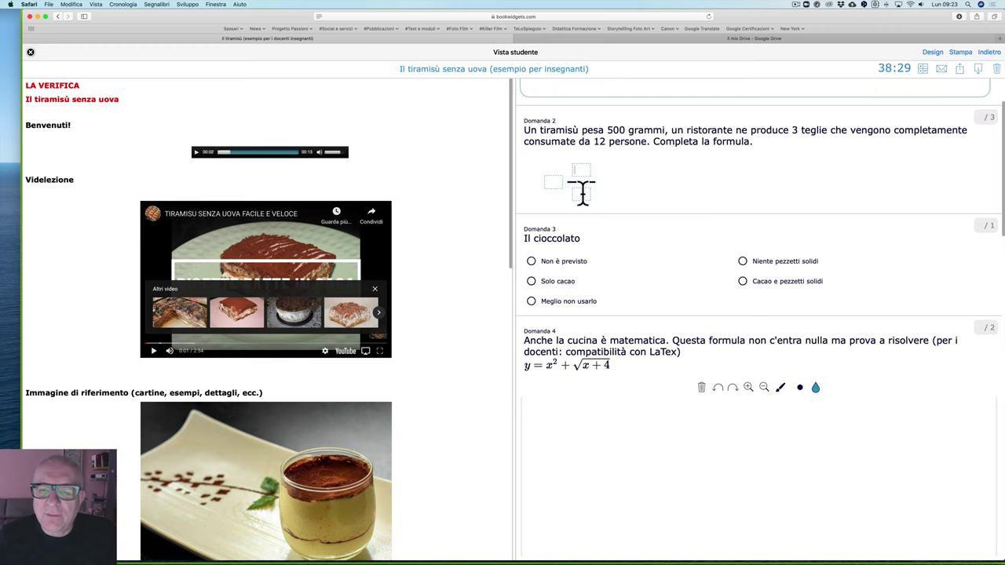
pyautogui.scroll(-5, 655, 257)
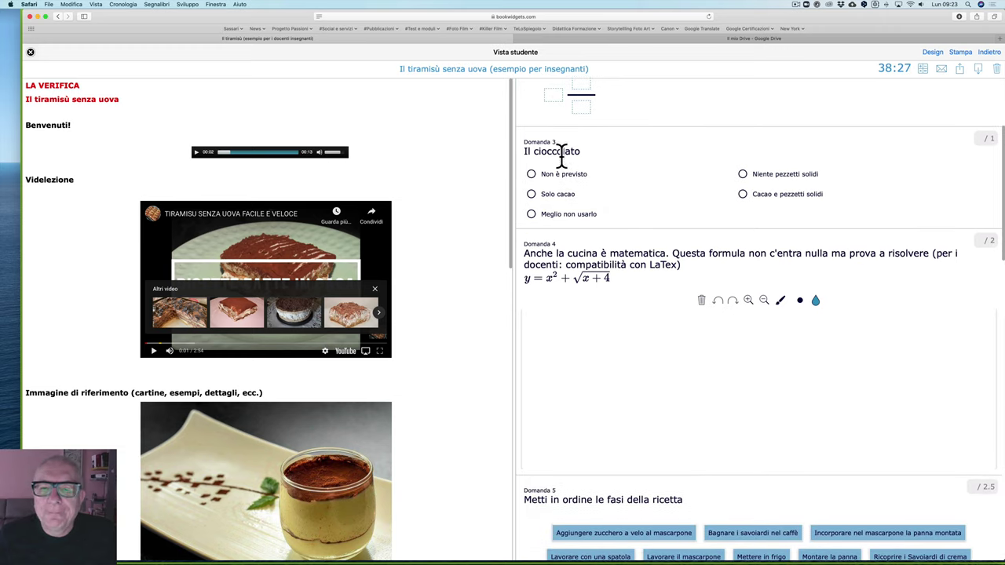
pyautogui.click(780, 219)
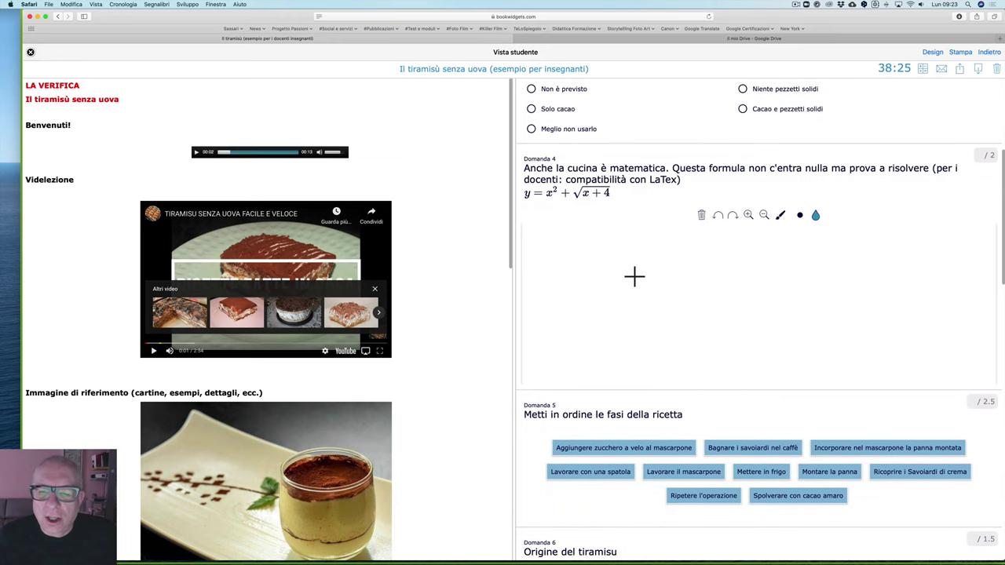
pyautogui.moveTo(650, 269)
pyautogui.mouseDown()
pyautogui.moveTo(677, 257)
pyautogui.moveTo(750, 269)
pyautogui.mouseUp()
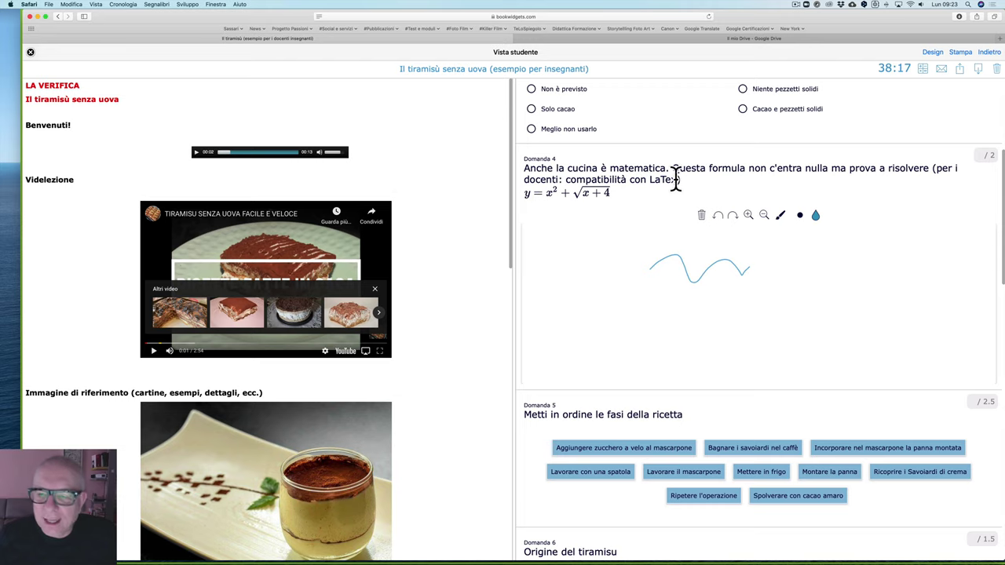
pyautogui.scroll(-1, 582, 196)
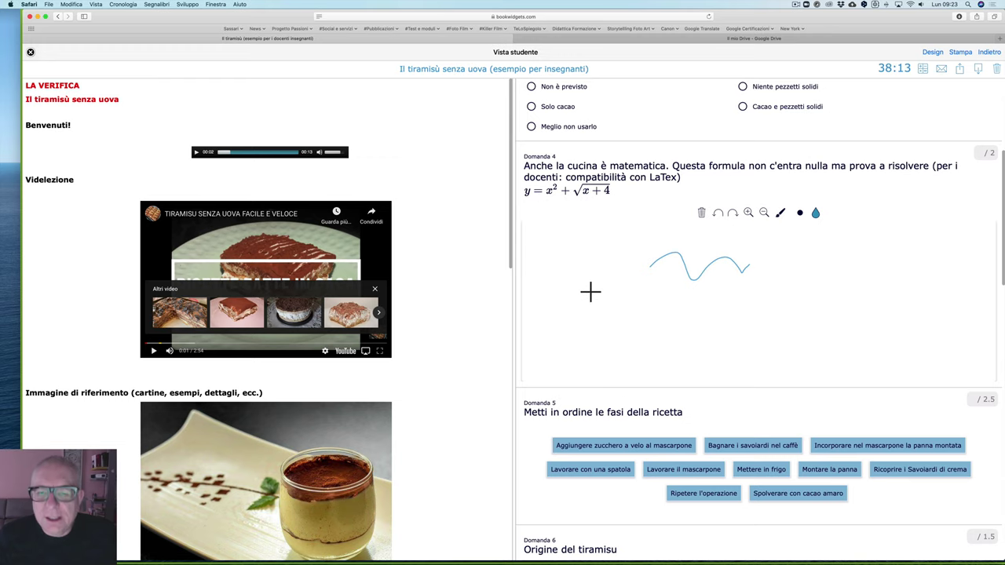
# Step: Reorder Domanda 5's recipe steps, putting 'Lavorare il mascarpone' first
pyautogui.scroll(-1, 595, 238)
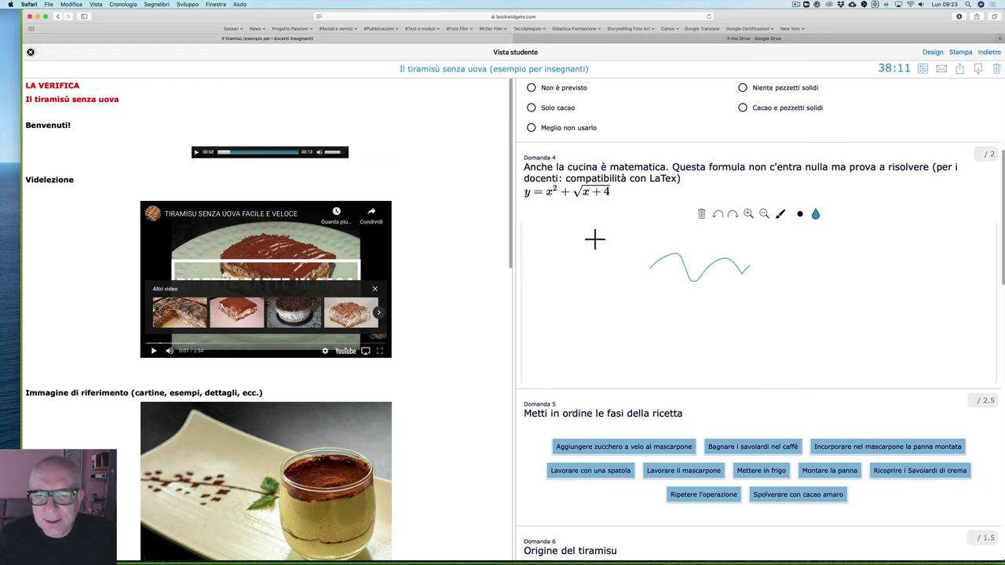
pyautogui.scroll(-4, 603, 261)
pyautogui.scroll(-2, 603, 260)
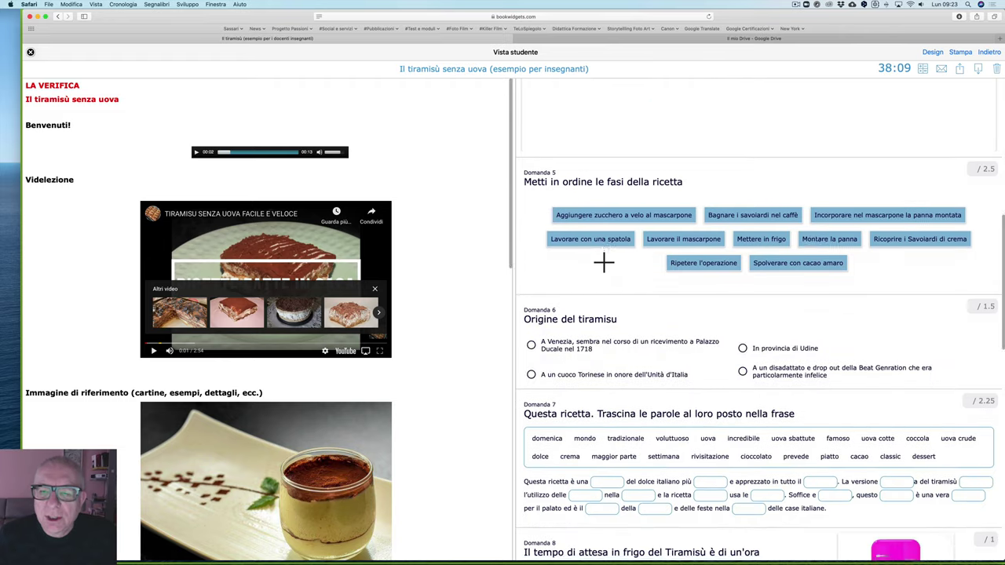
pyautogui.moveTo(678, 236); pyautogui.dragTo(628, 200)
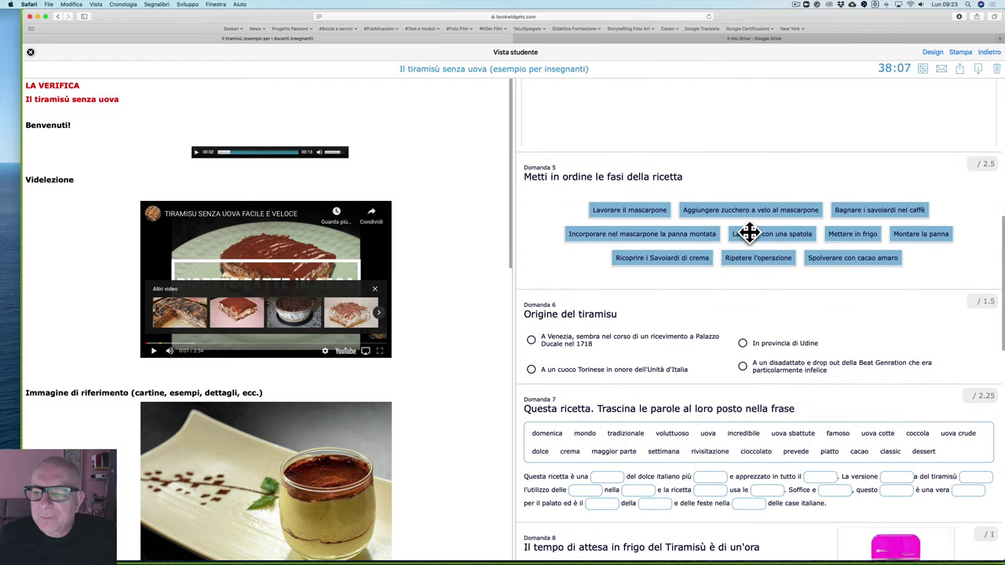
pyautogui.moveTo(749, 231); pyautogui.dragTo(803, 223)
pyautogui.moveTo(715, 266); pyautogui.dragTo(779, 224)
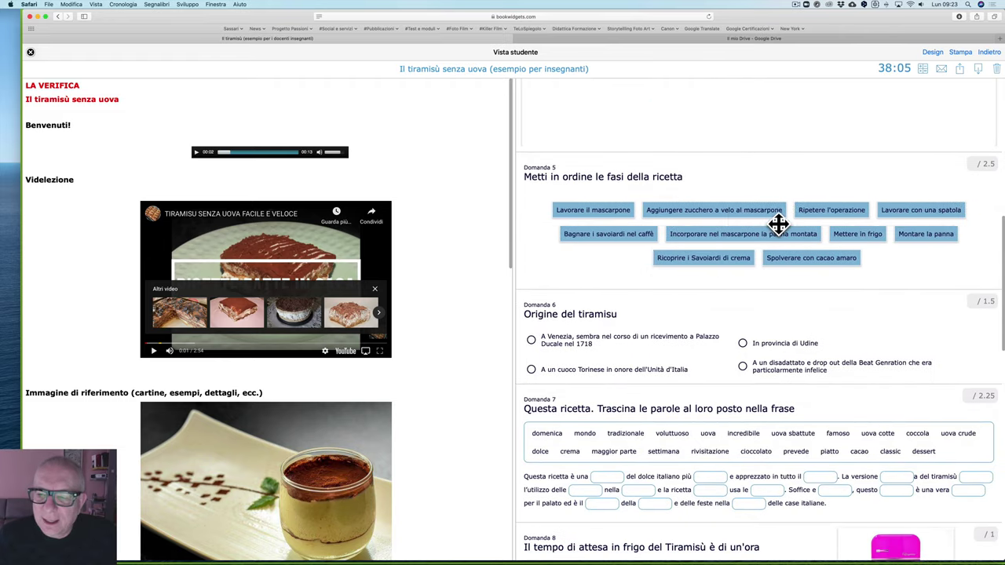
# Step: Drop 'voluttuoso' and 'prevede' into Domanda 7's blanks, then scroll to the bottom and back
pyautogui.scroll(-3, 606, 348)
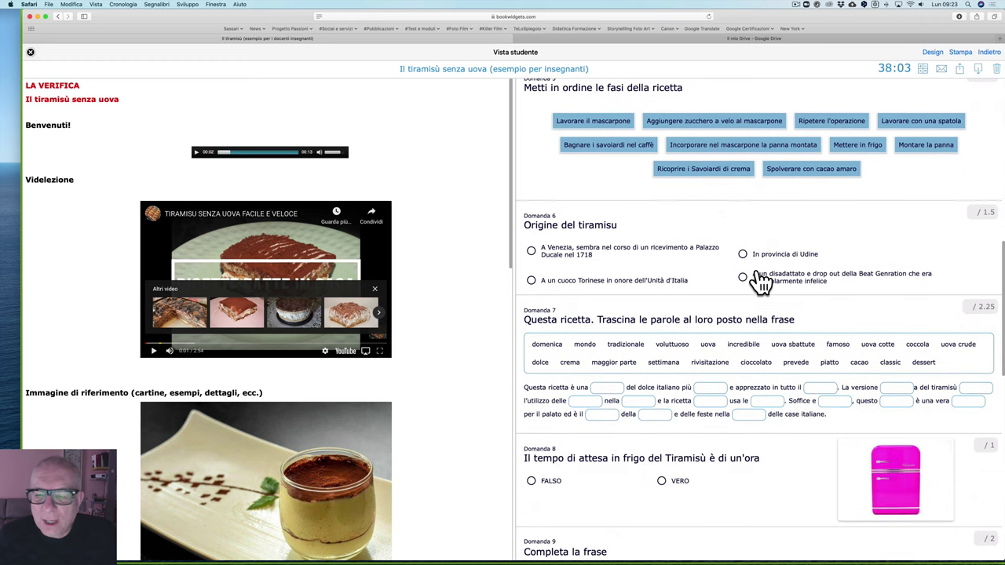
pyautogui.scroll(-4, 636, 336)
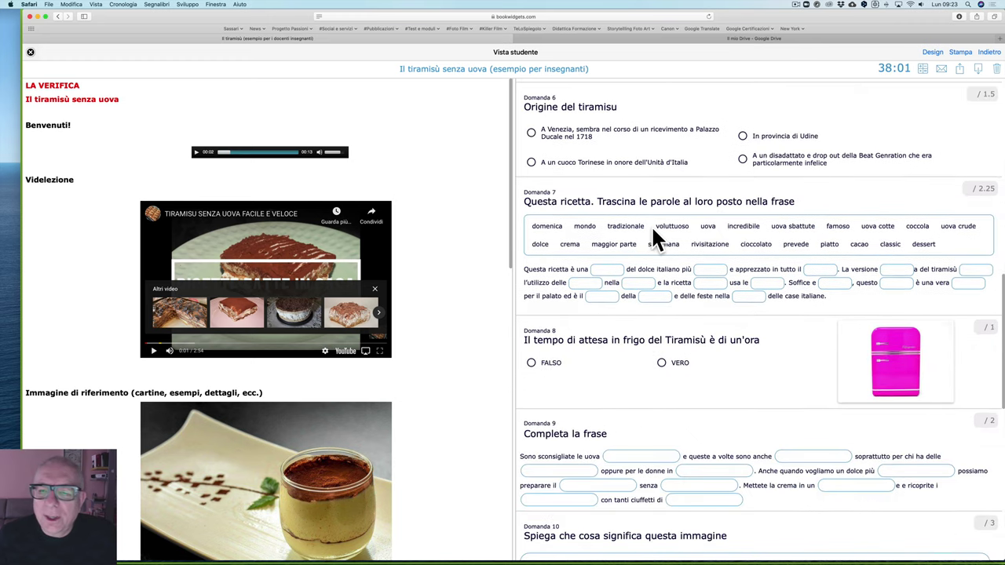
pyautogui.scroll(-2, 668, 197)
pyautogui.moveTo(673, 183); pyautogui.dragTo(713, 233)
pyautogui.moveTo(773, 212); pyautogui.dragTo(782, 257)
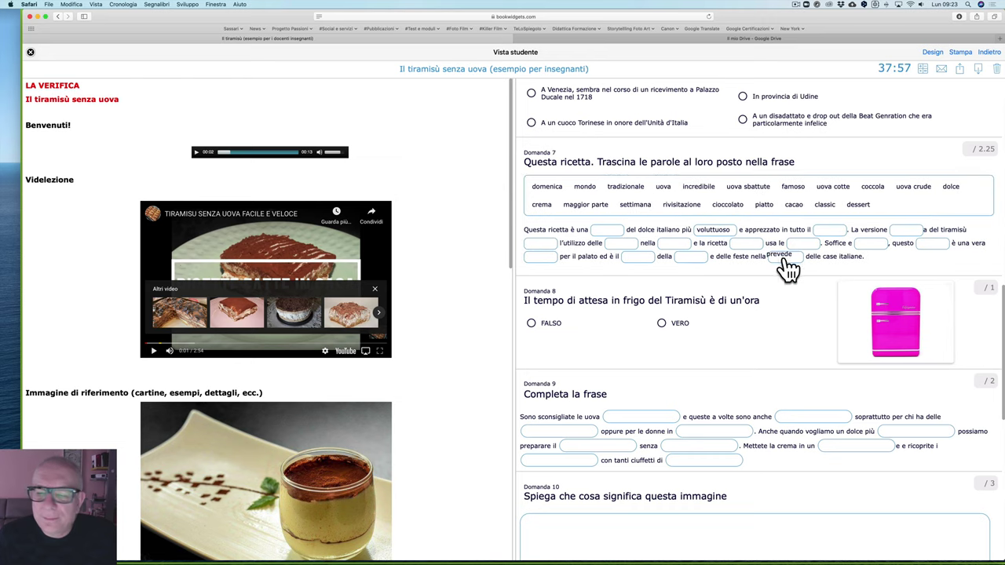
pyautogui.scroll(-3, 777, 257)
pyautogui.scroll(-7, 593, 212)
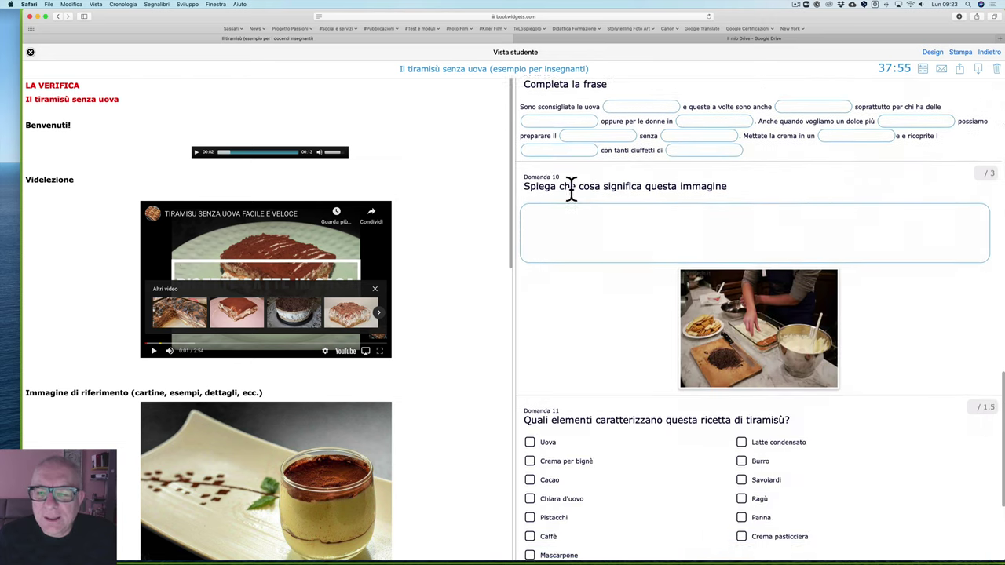
pyautogui.scroll(-4, 639, 269)
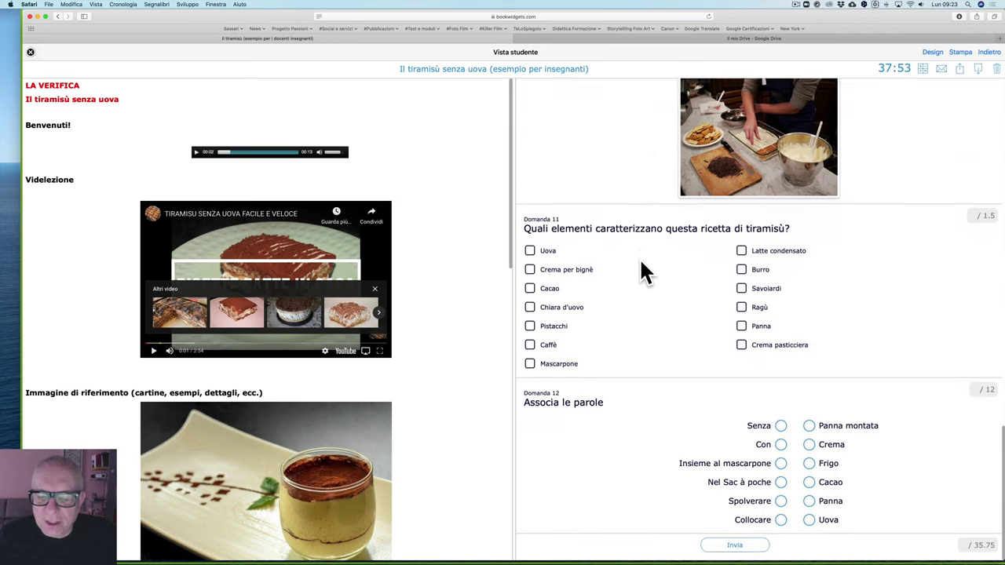
pyautogui.scroll(15, 640, 280)
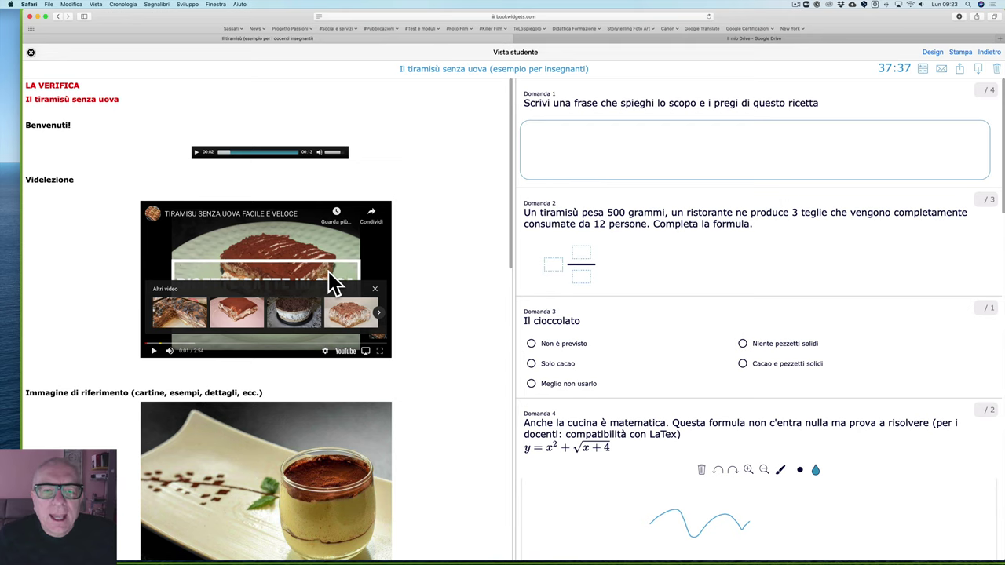
pyautogui.scroll(-3, 329, 272)
pyautogui.scroll(-10, 329, 275)
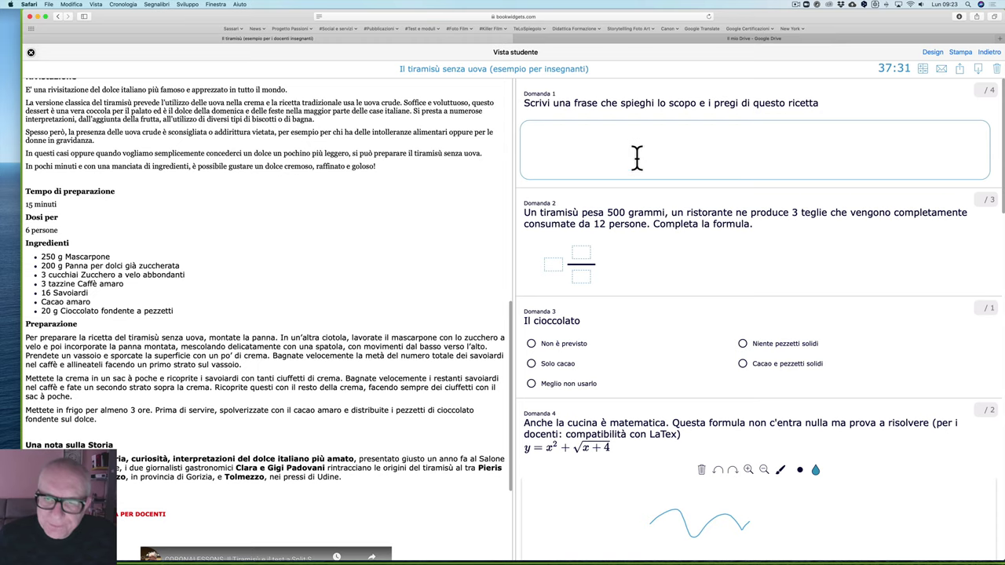
pyautogui.scroll(-6, 751, 333)
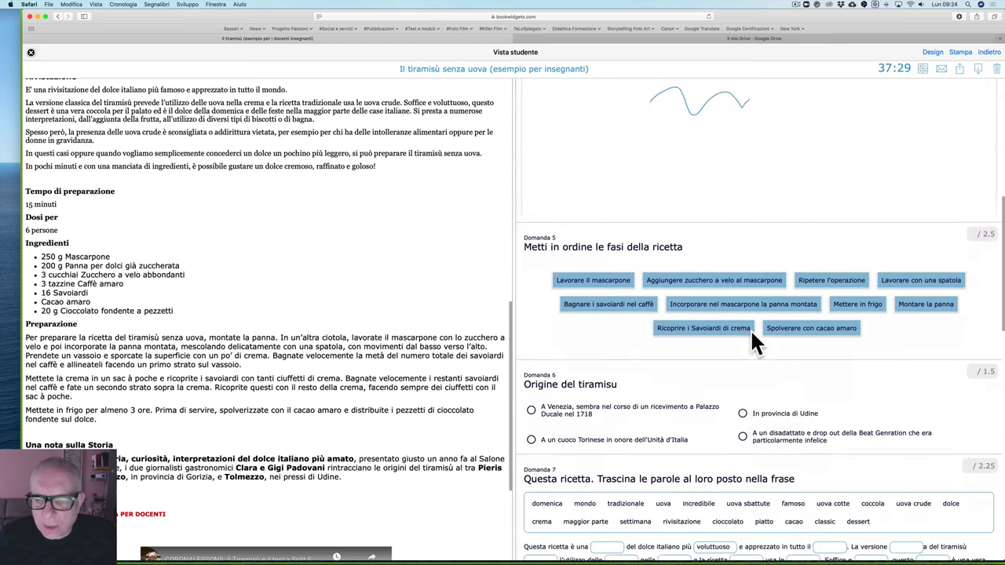
pyautogui.scroll(6, 752, 339)
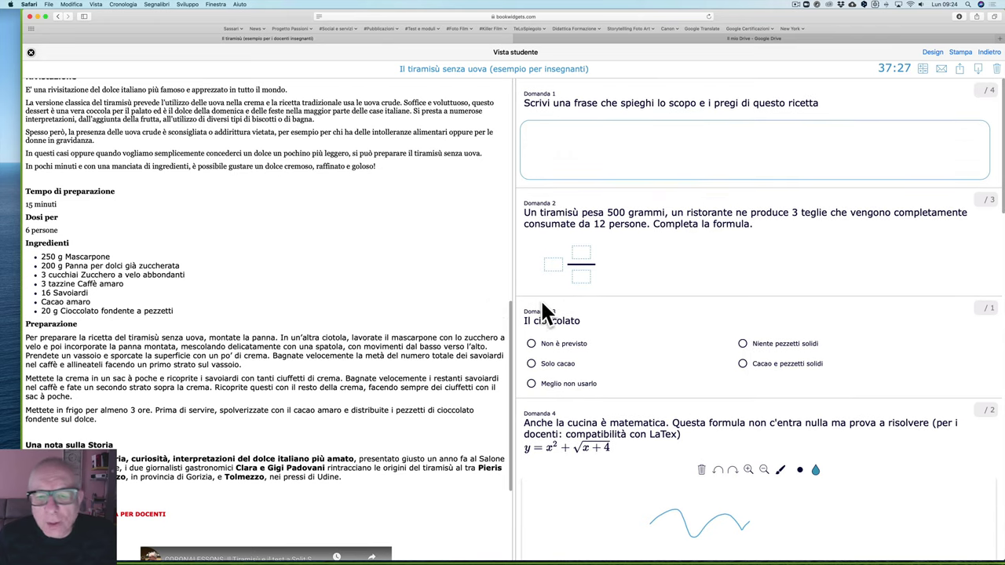
pyautogui.scroll(12, 485, 310)
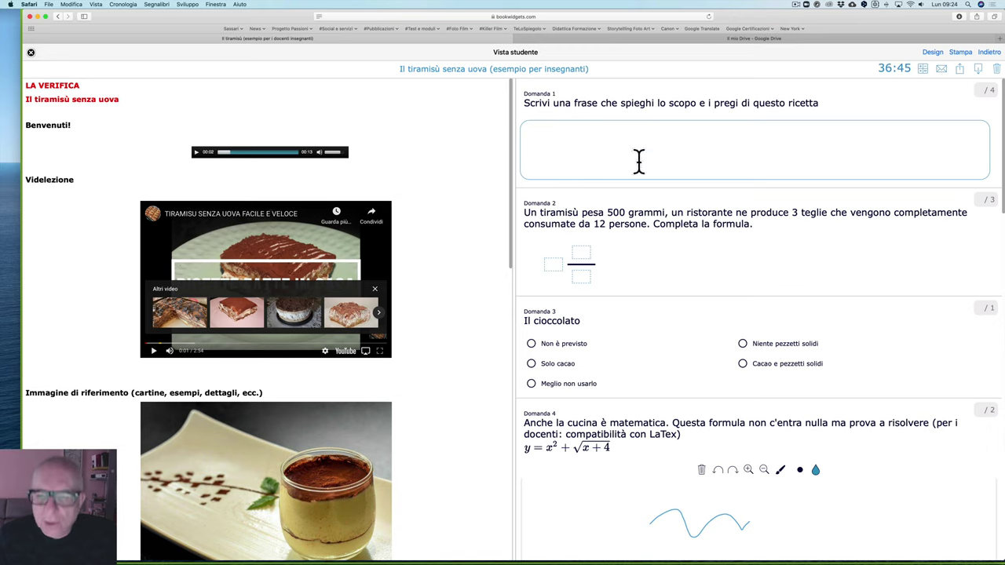
pyautogui.scroll(-5, 624, 298)
pyautogui.scroll(-10, 624, 300)
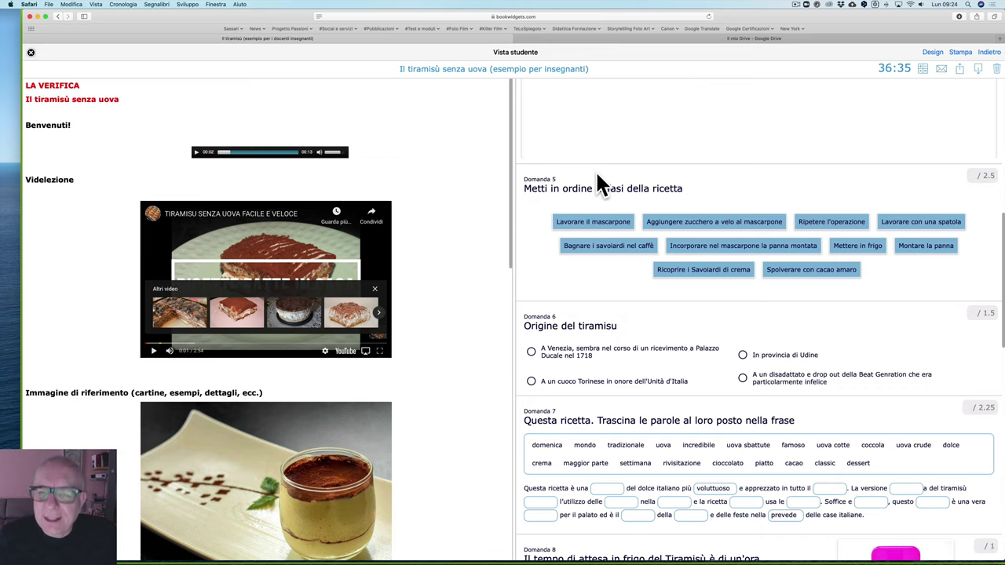
pyautogui.scroll(3, 597, 186)
pyautogui.scroll(4, 597, 175)
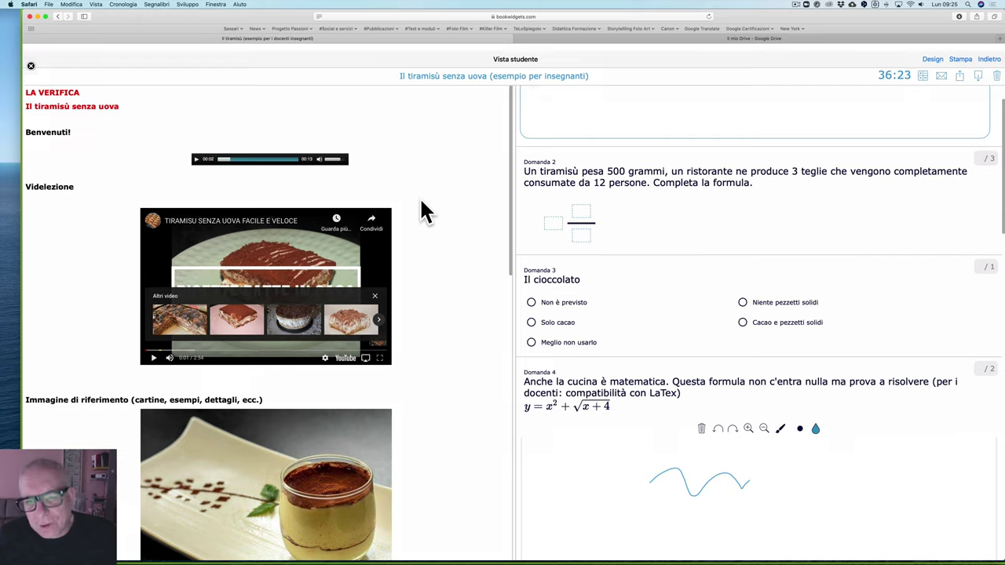
pyautogui.scroll(2, 626, 204)
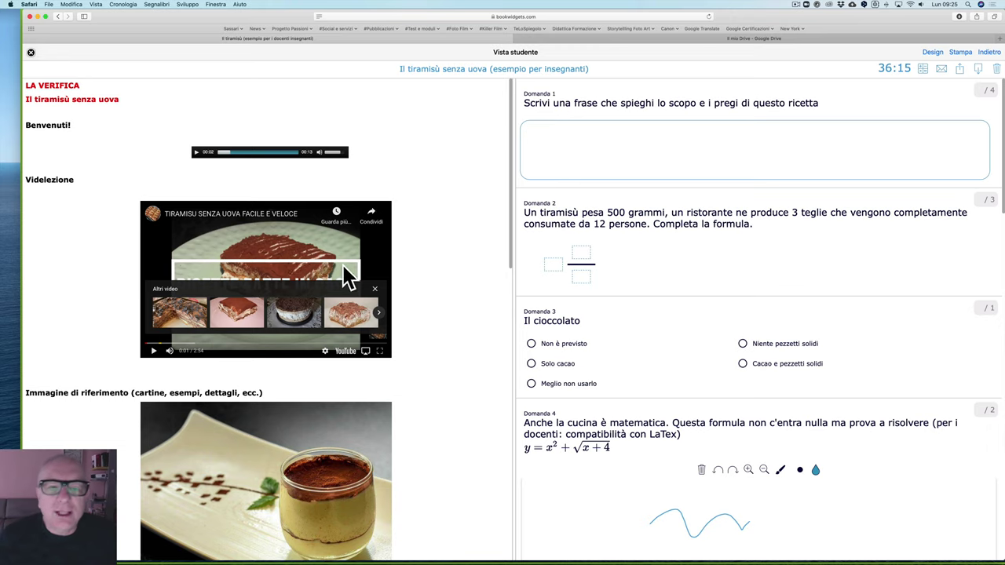
pyautogui.scroll(-3, 343, 275)
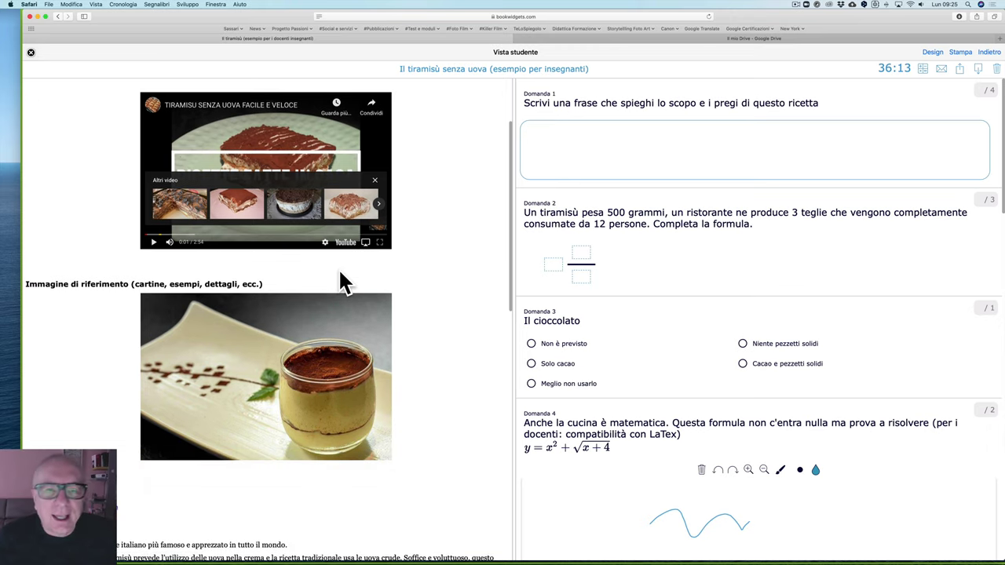
pyautogui.scroll(-1, 344, 281)
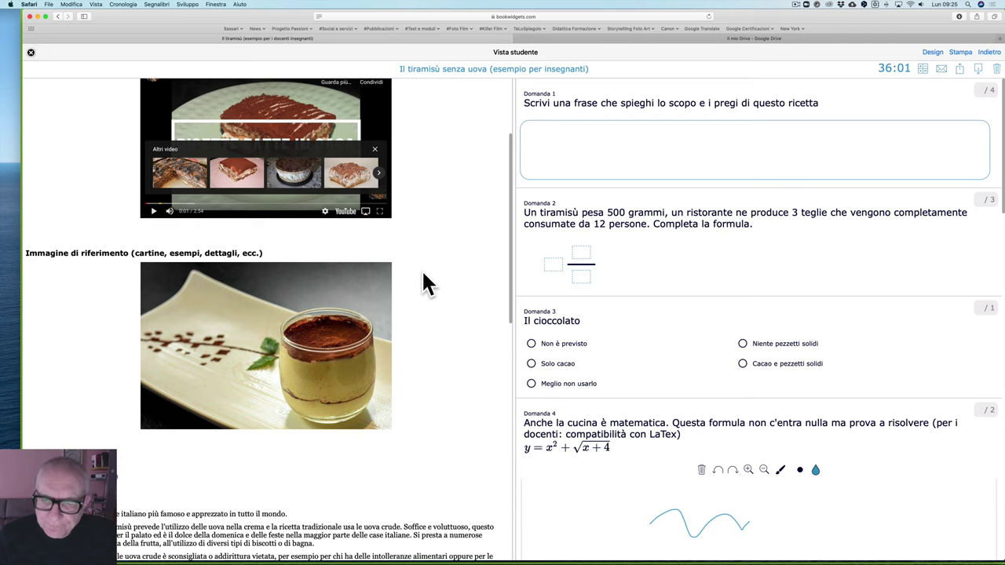
pyautogui.scroll(4, 422, 270)
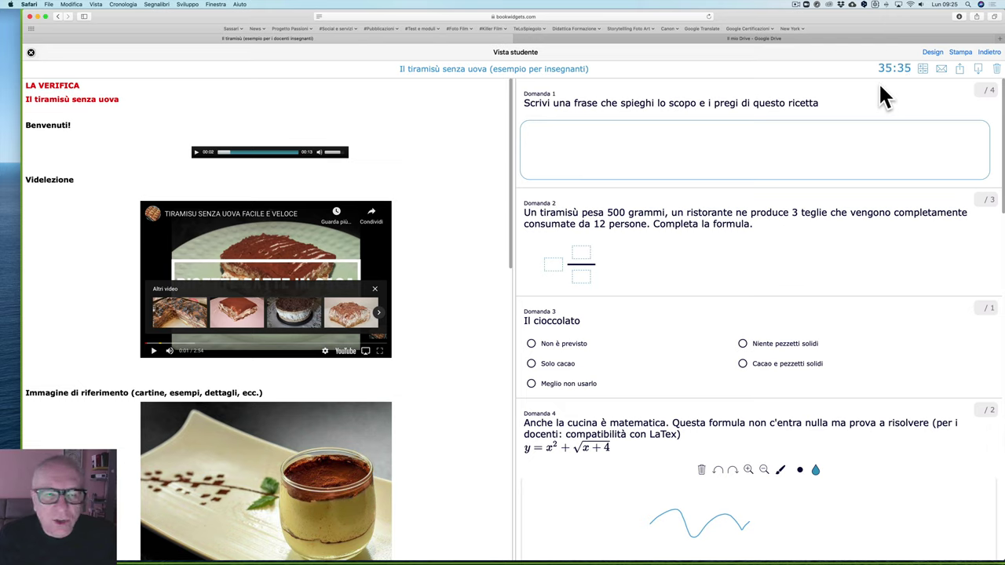
pyautogui.click(924, 68)
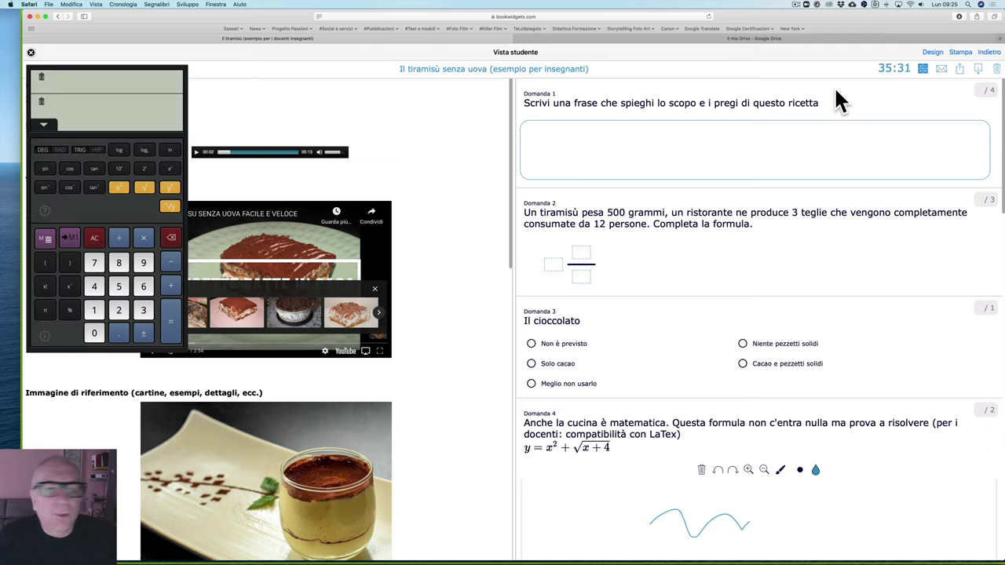
pyautogui.moveTo(173, 76); pyautogui.dragTo(497, 156)
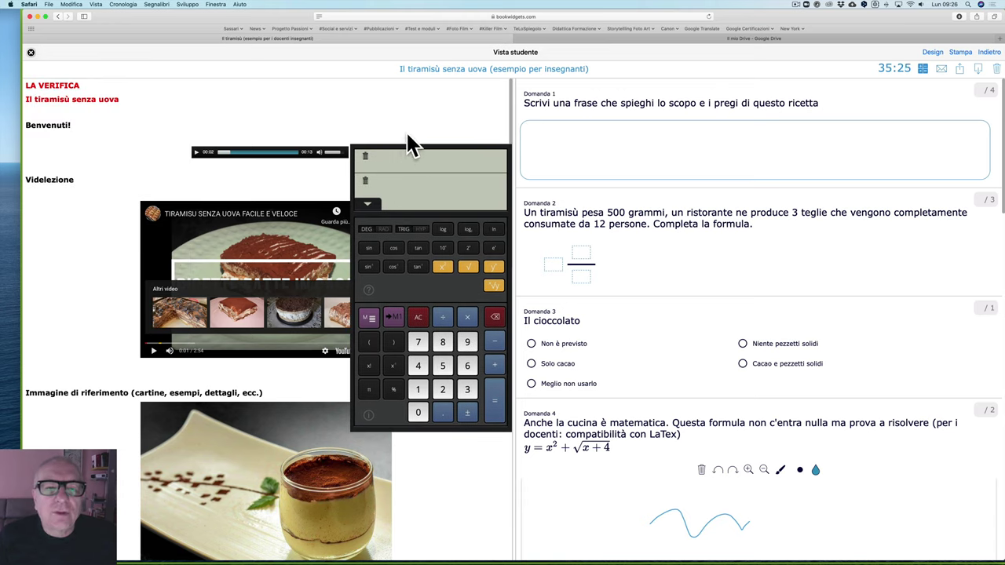
pyautogui.click(924, 70)
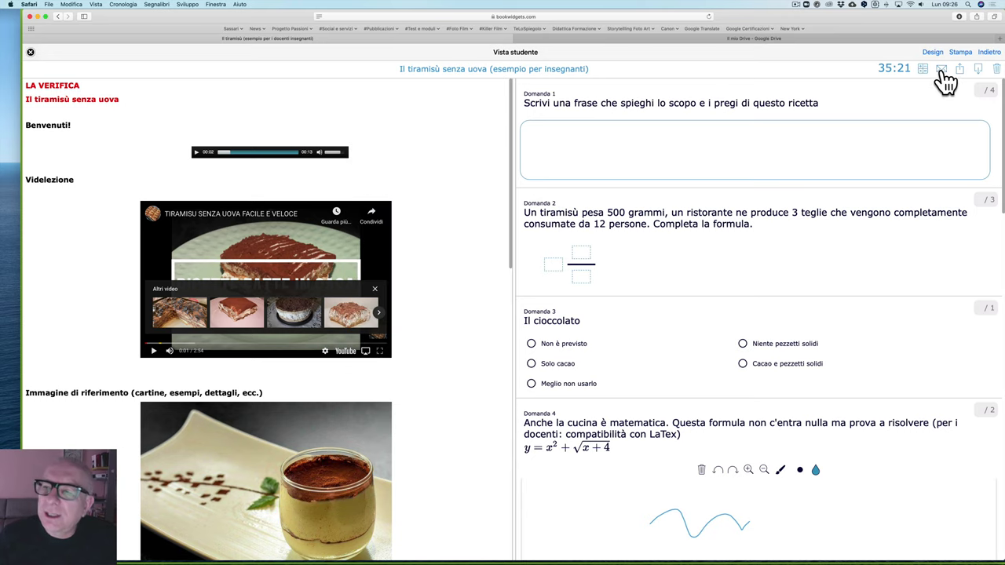
pyautogui.click(942, 71)
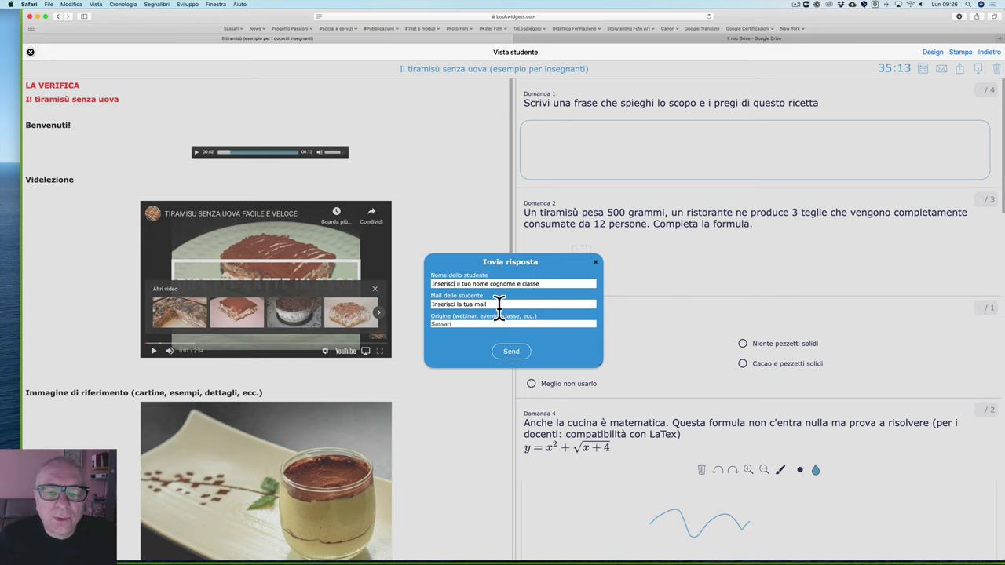
pyautogui.click(596, 263)
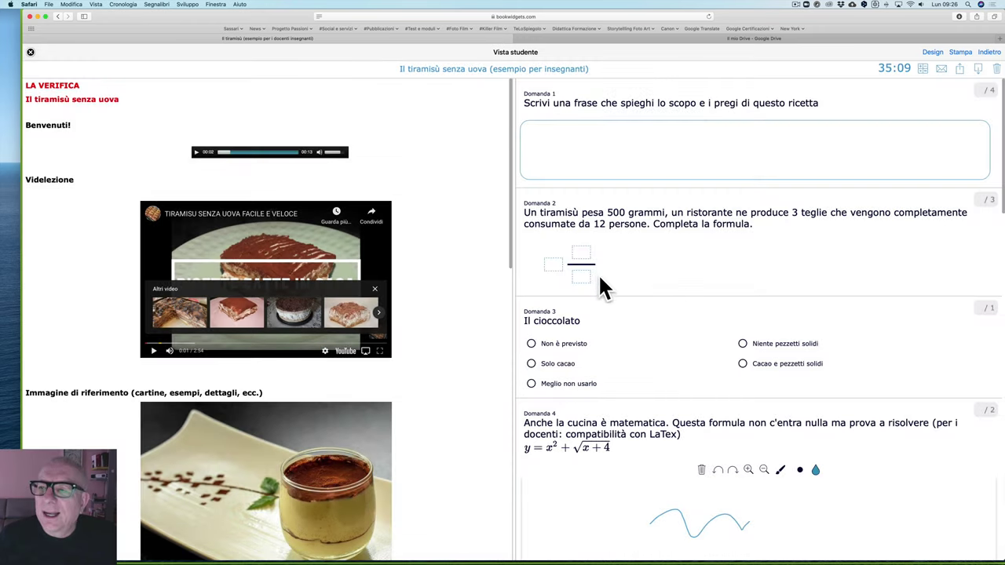
pyautogui.click(961, 71)
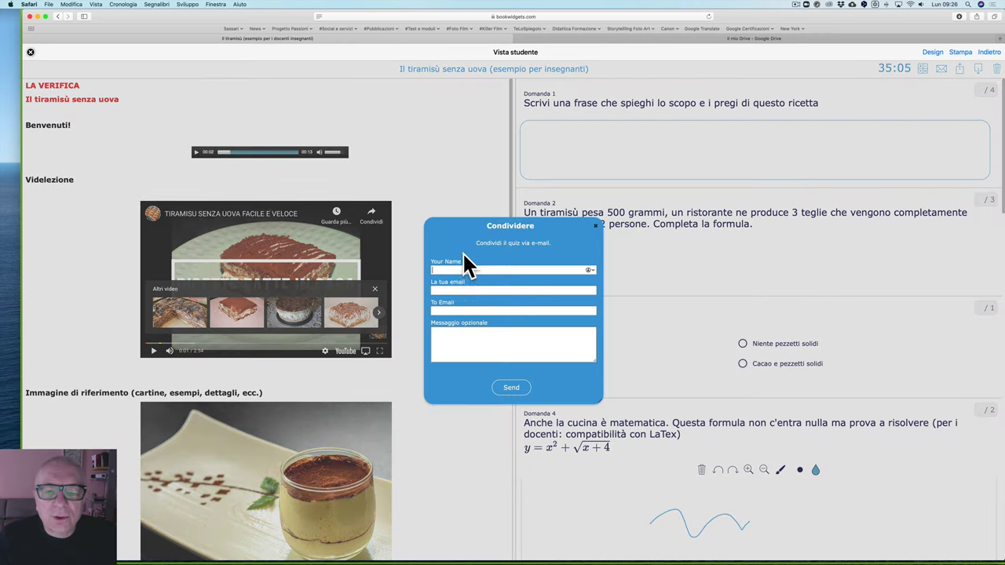
pyautogui.click(595, 226)
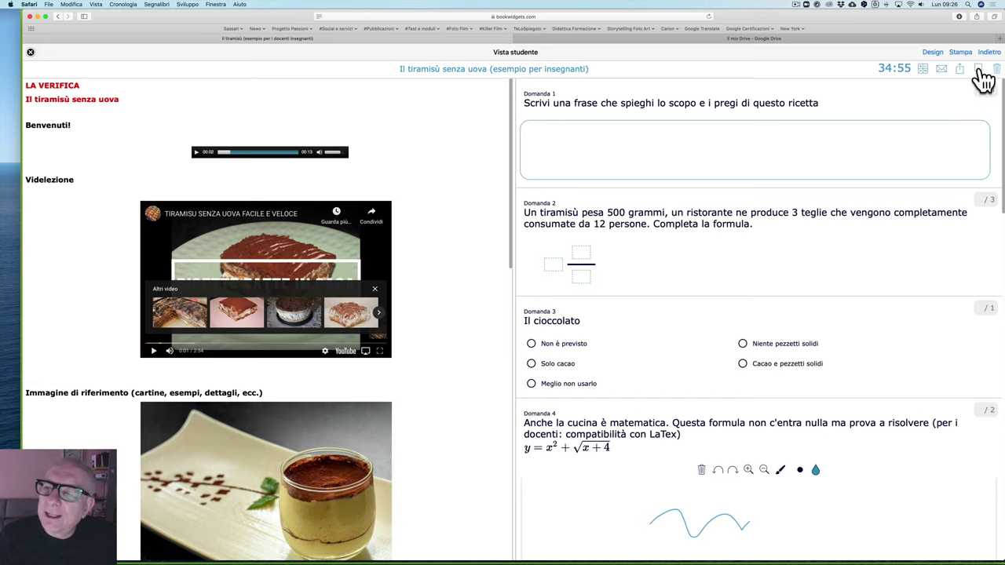
pyautogui.click(979, 70)
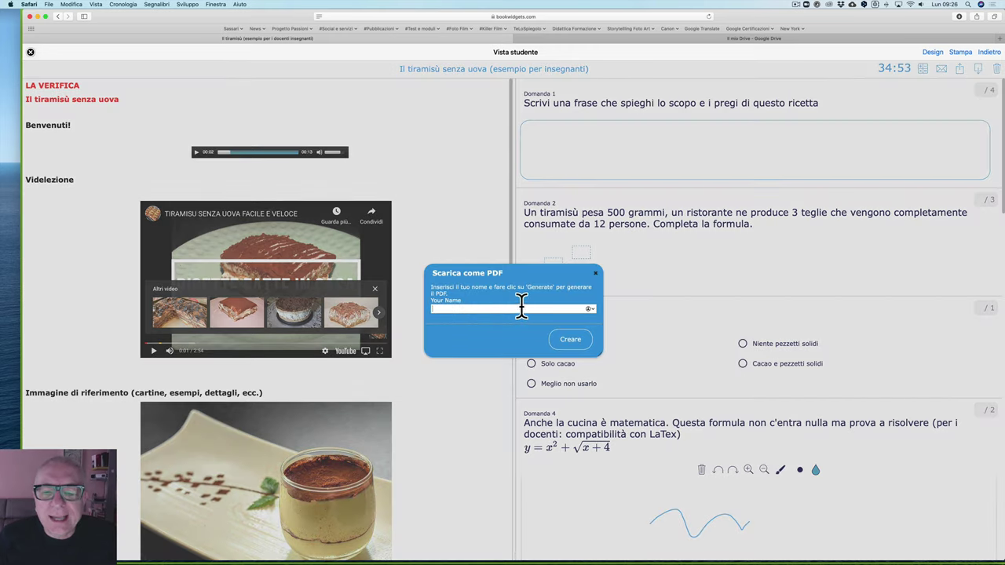
pyautogui.click(596, 275)
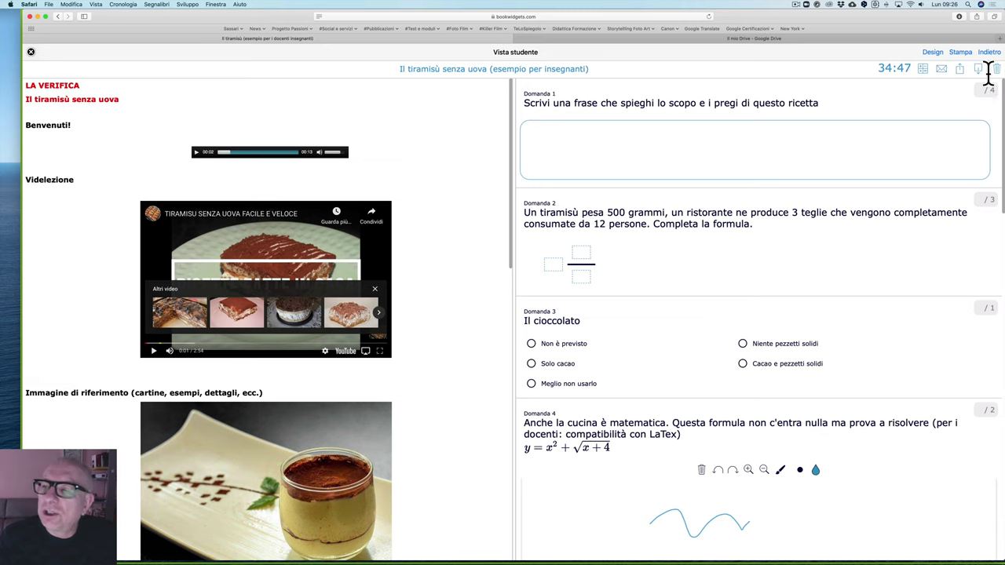
# Step: Clear all answers via the trash icon's 'Sì, ripulisci', then scroll through the emptied questions
pyautogui.click(996, 70)
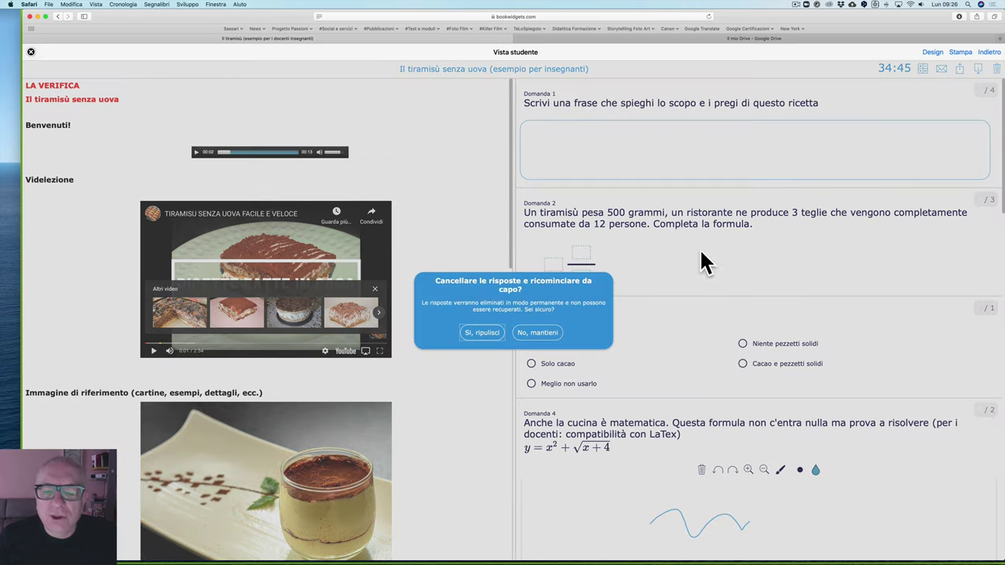
pyautogui.click(482, 333)
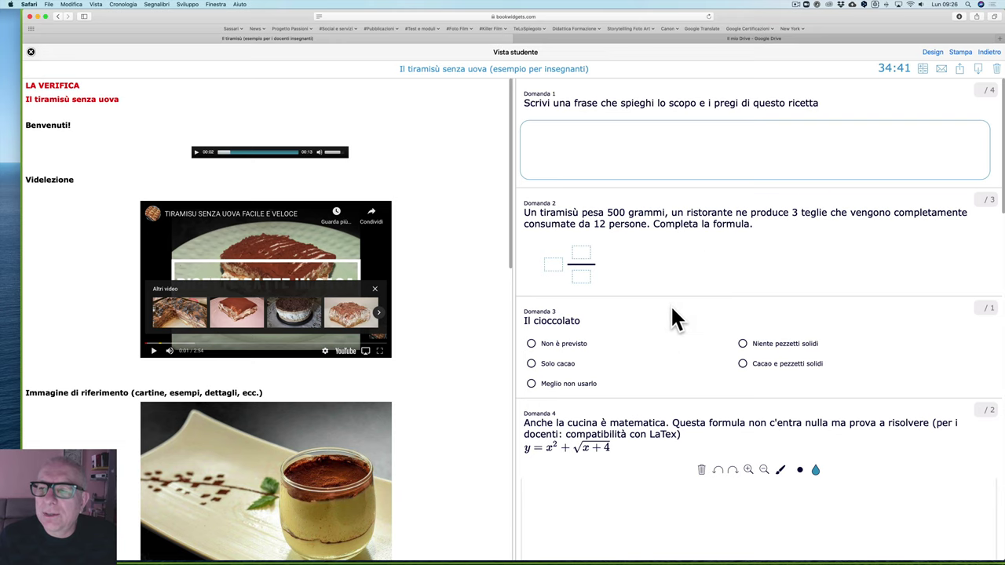
pyautogui.scroll(-5, 665, 333)
pyautogui.scroll(-10, 664, 331)
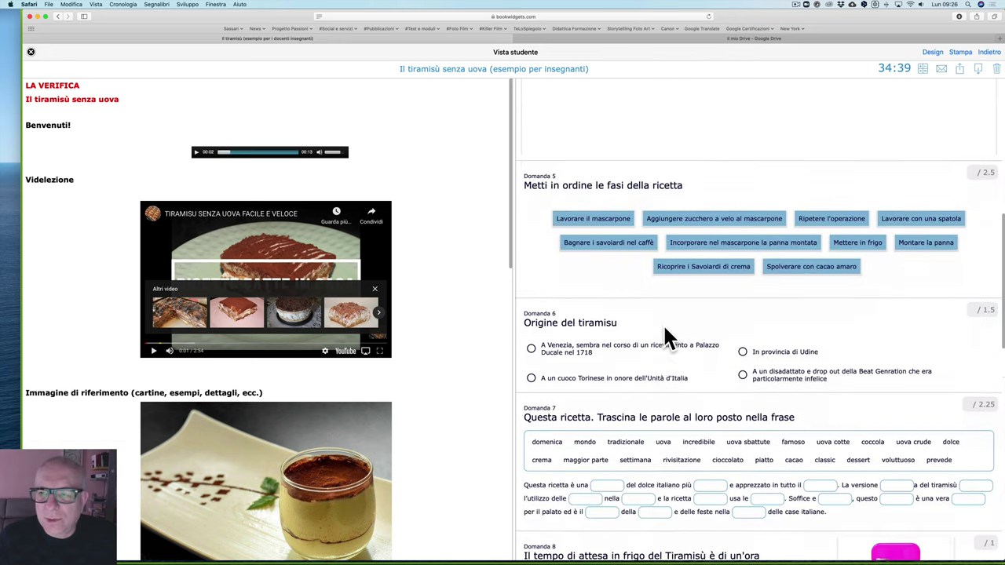
pyautogui.scroll(1, 666, 330)
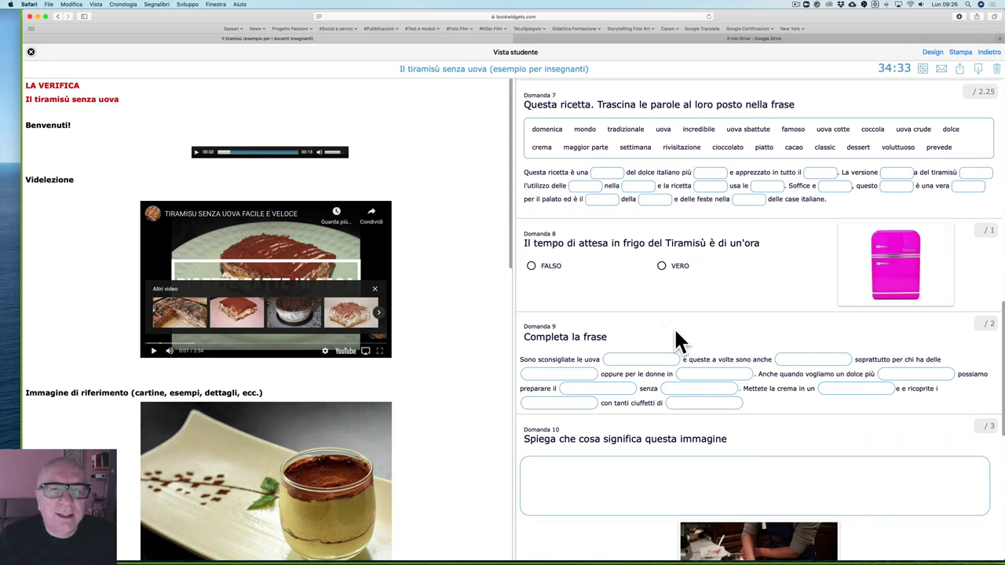
# Step: Leave student view, glance at question 1 'Origine del tiramisù', then open question 2 'Completa la frase'
pyautogui.click(31, 51)
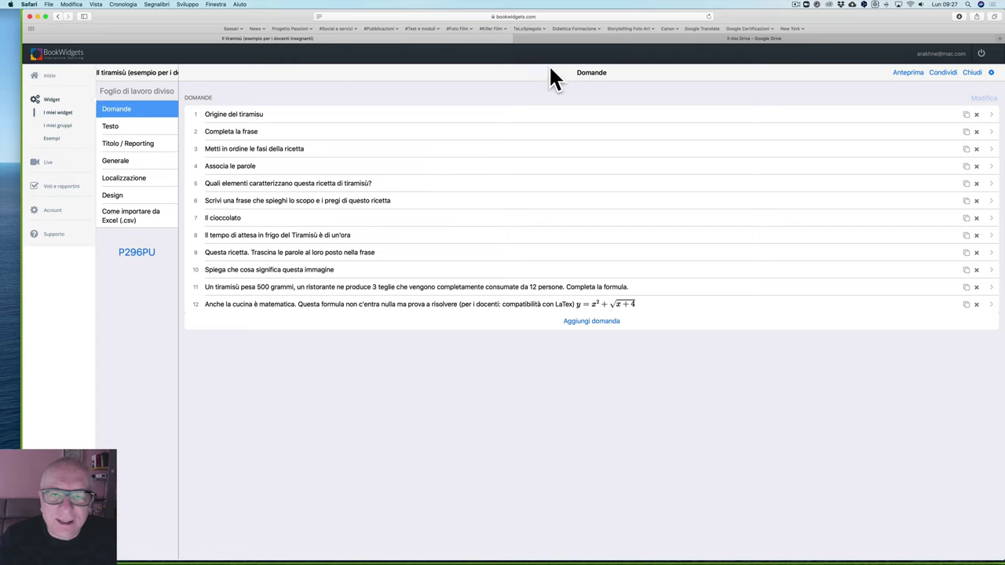
pyautogui.click(235, 115)
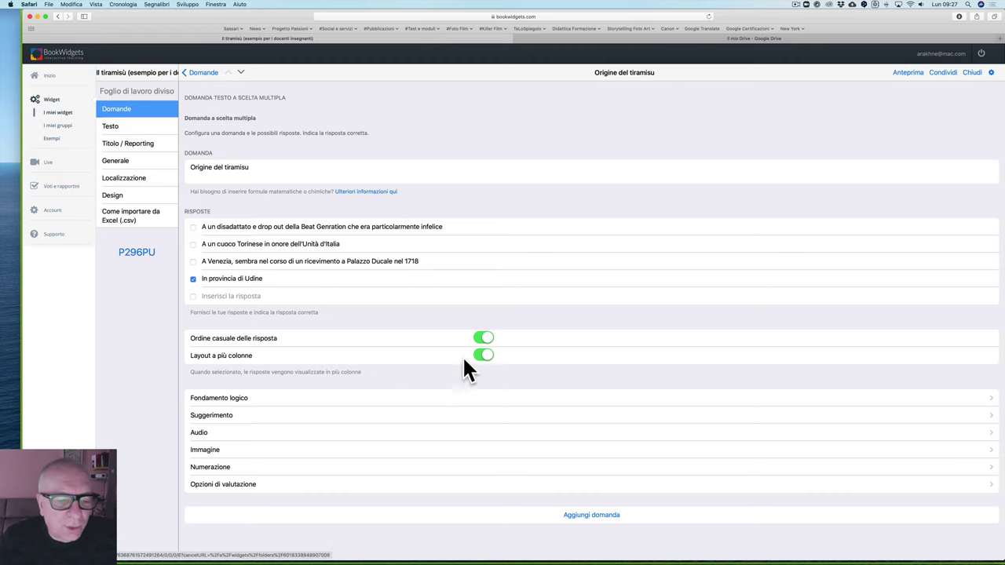
pyautogui.click(196, 74)
pyautogui.click(228, 140)
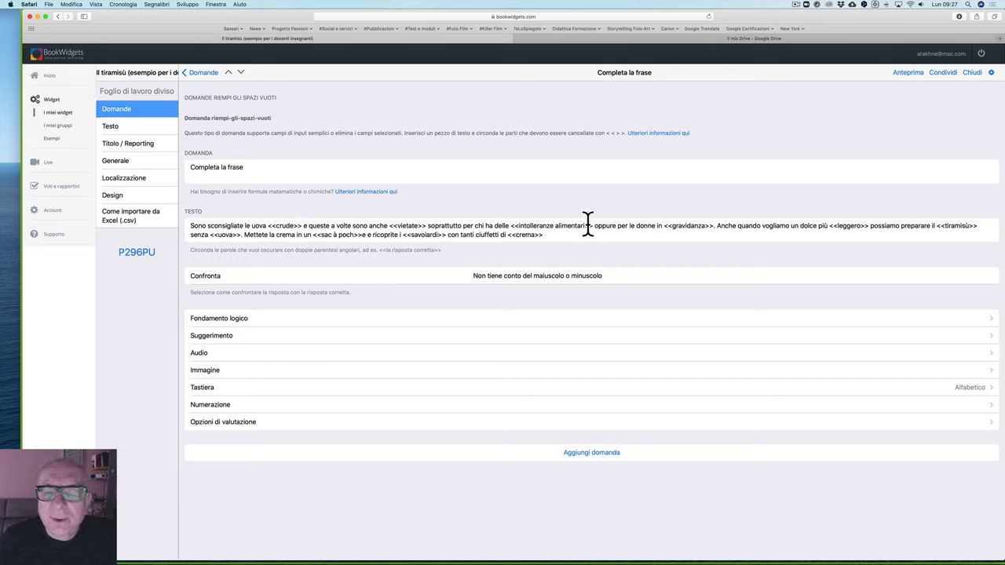
# Step: View 'Metti in ordine le fasi della ricetta', scroll its PAROLE words, then return to the question list
pyautogui.click(200, 75)
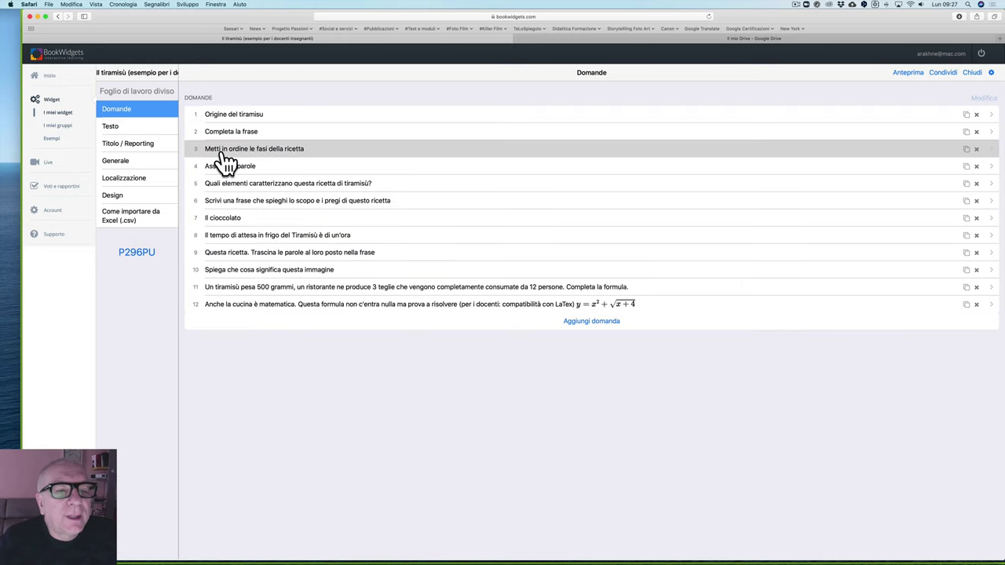
pyautogui.click(225, 150)
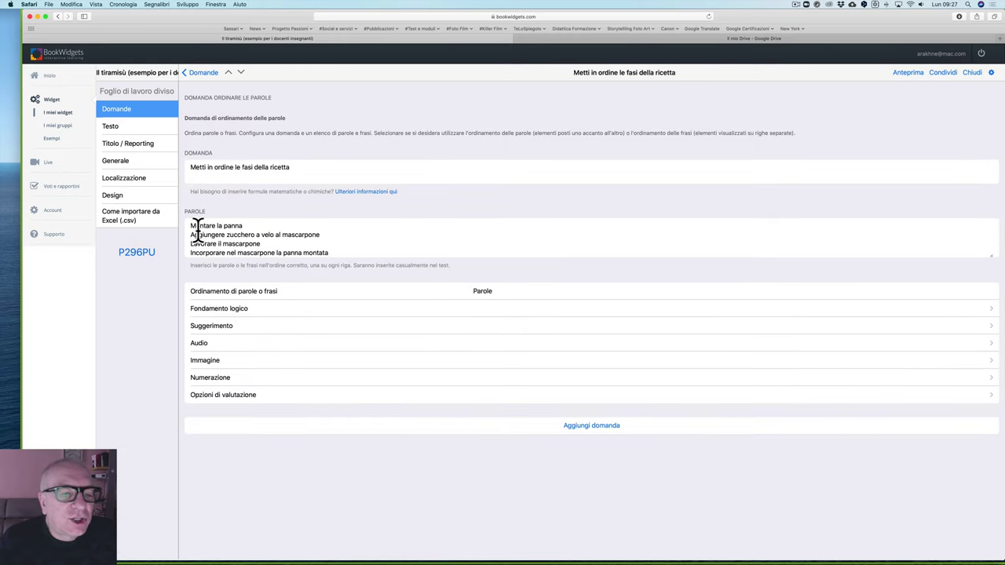
pyautogui.scroll(-5, 203, 230)
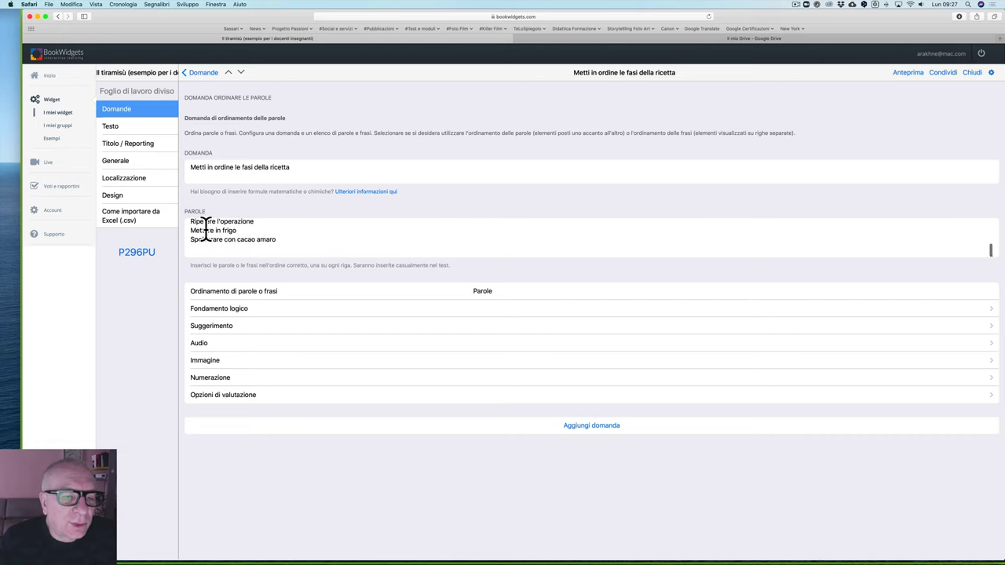
pyautogui.scroll(5, 203, 229)
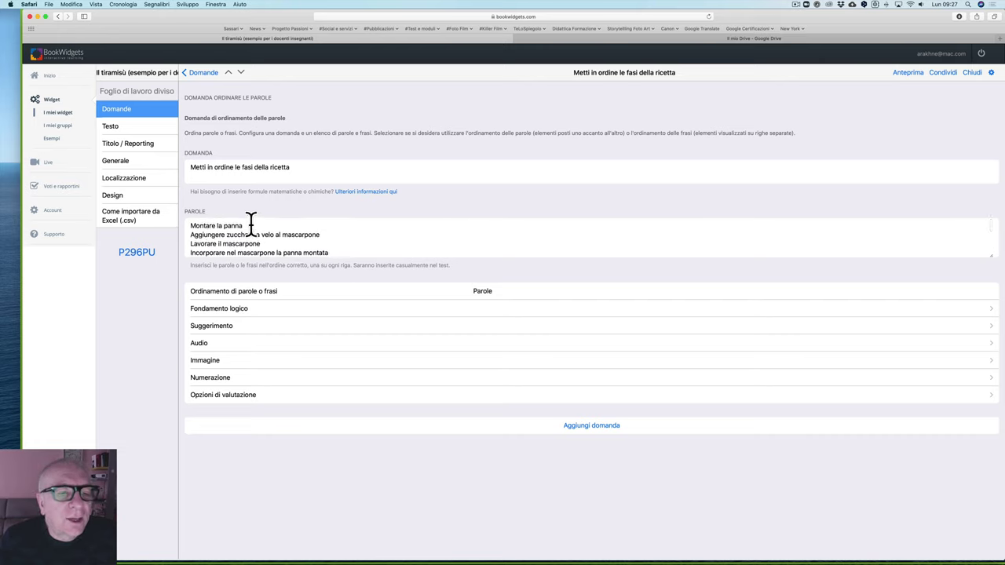
pyautogui.scroll(-2, 268, 232)
pyautogui.scroll(-3, 282, 232)
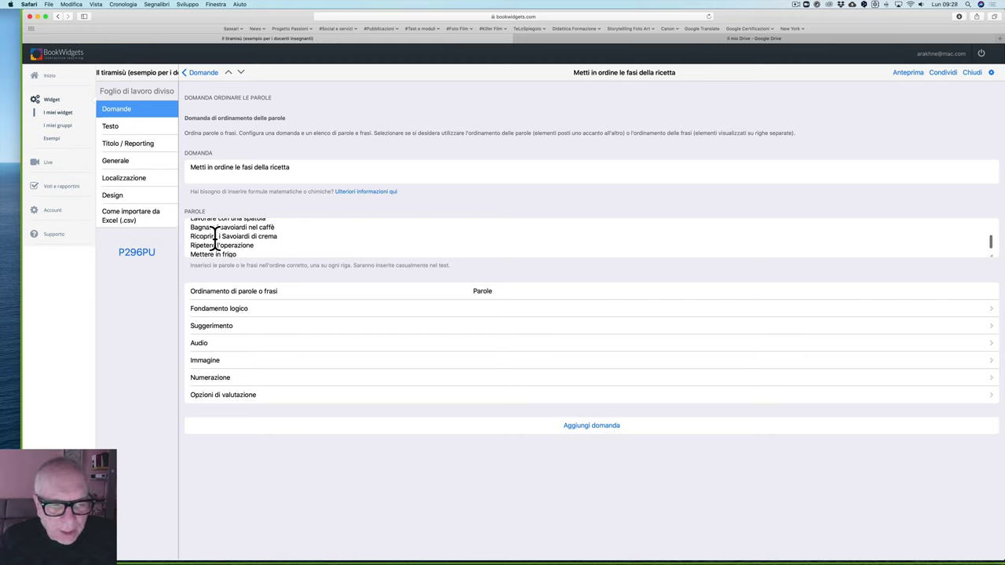
pyautogui.scroll(-3, 213, 241)
pyautogui.scroll(8, 213, 248)
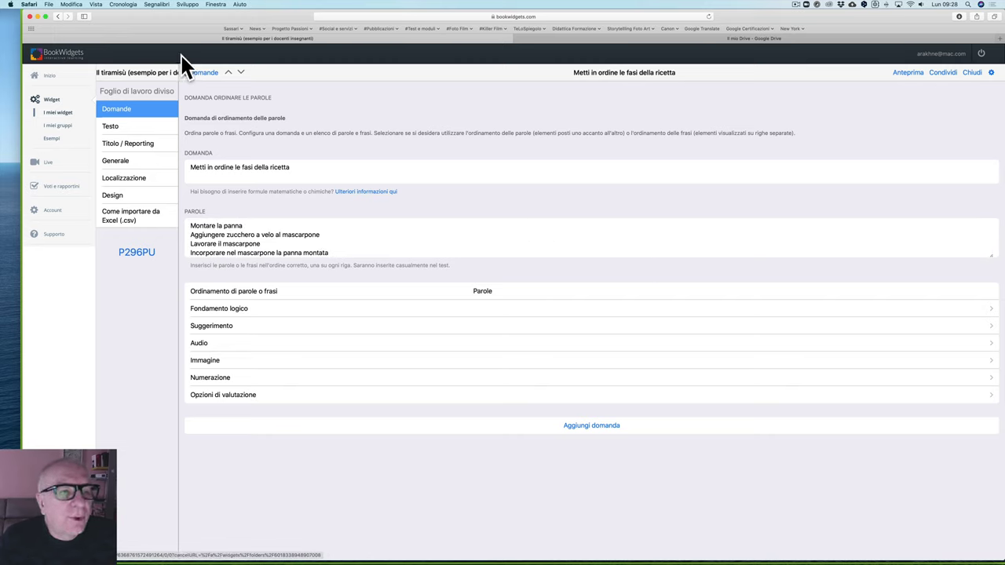
pyautogui.click(200, 72)
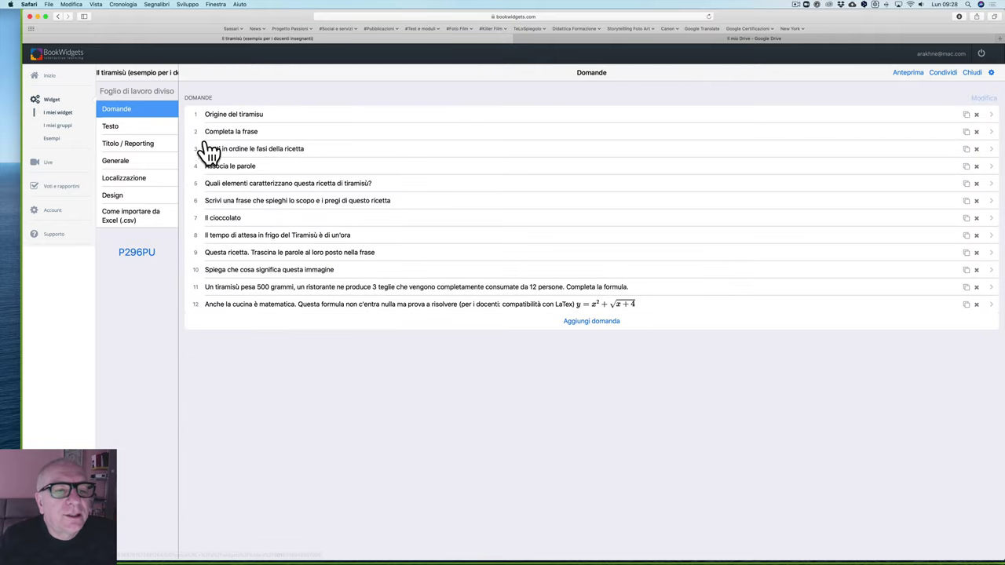
pyautogui.click(219, 166)
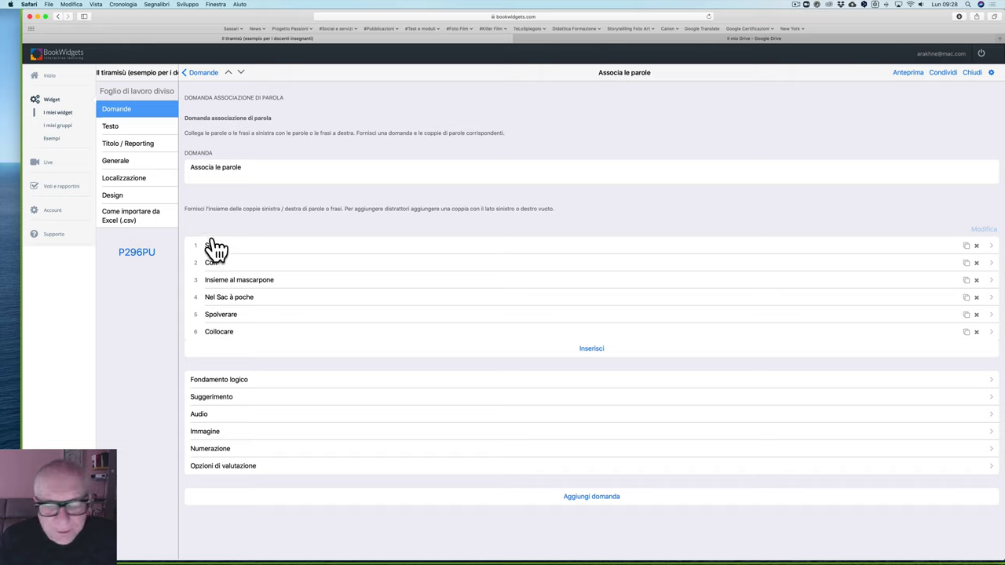
pyautogui.click(223, 249)
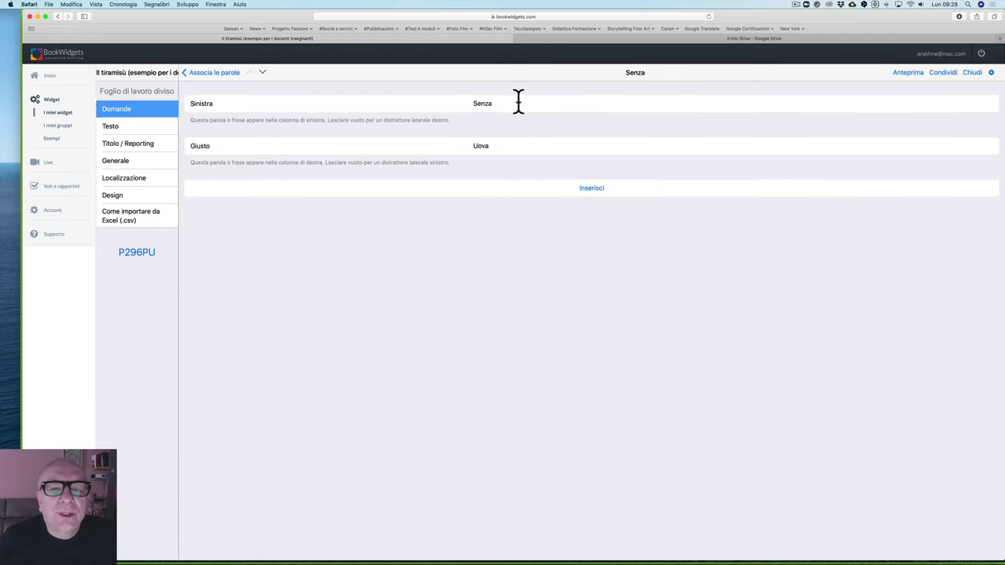
pyautogui.click(236, 73)
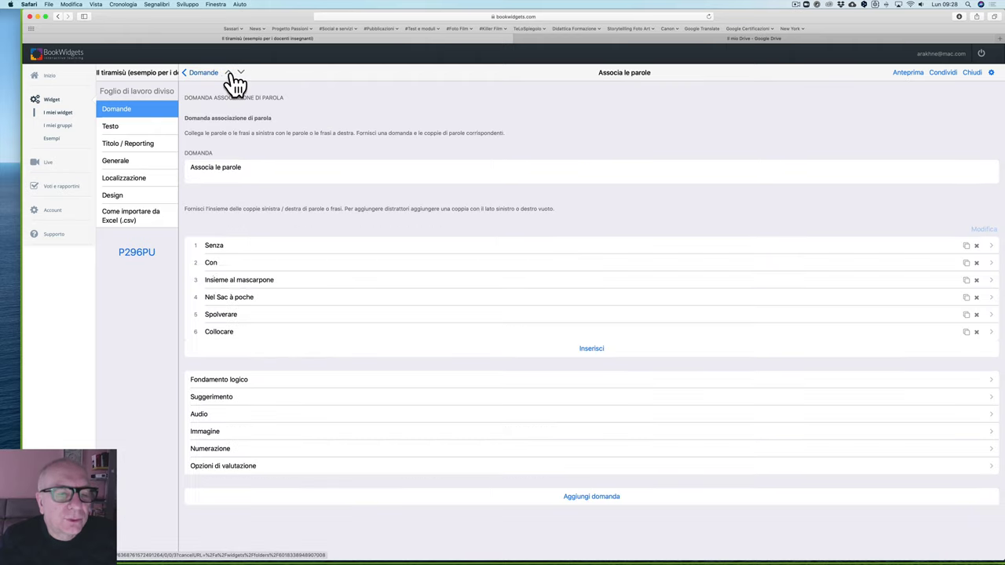
pyautogui.click(216, 264)
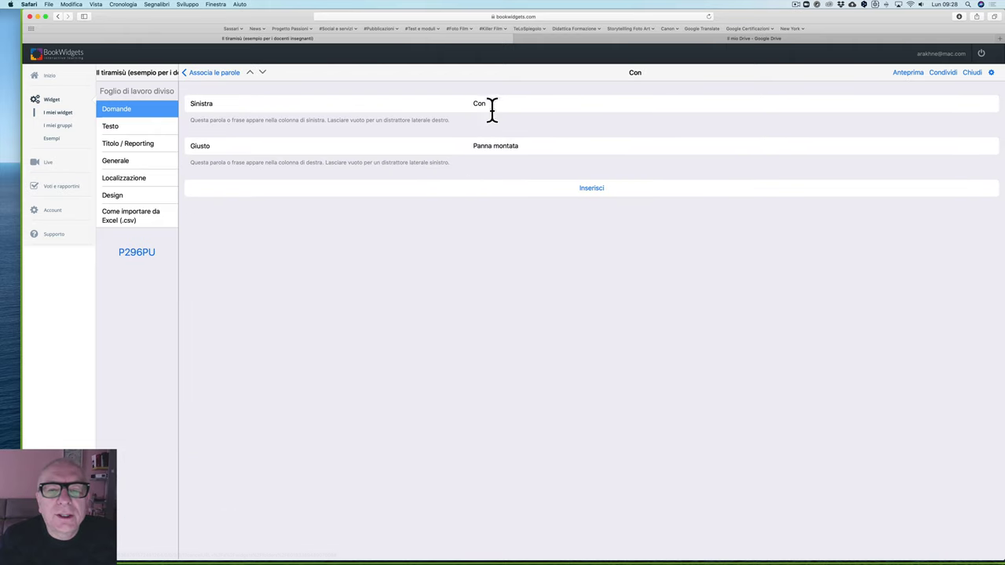
pyautogui.click(198, 74)
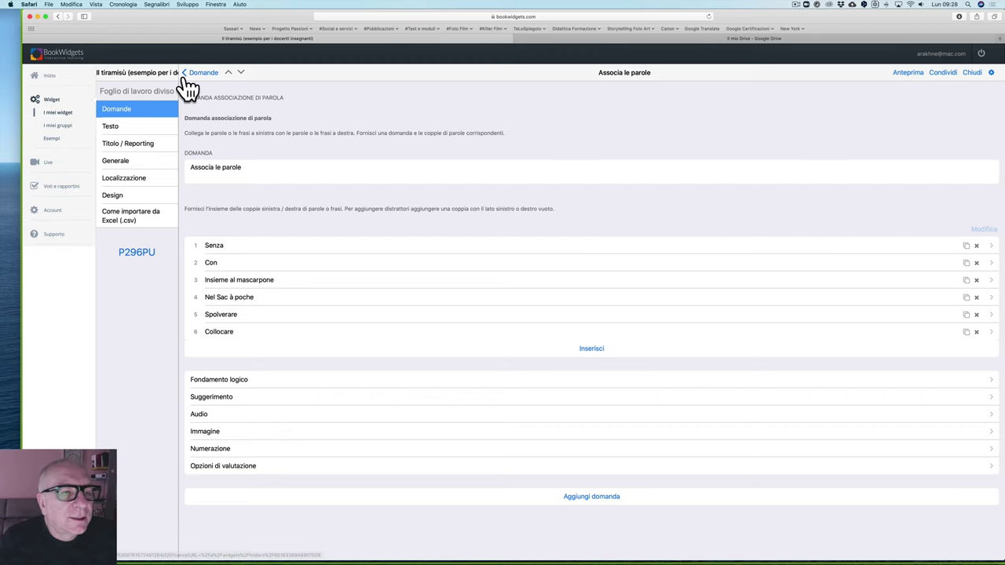
pyautogui.click(190, 73)
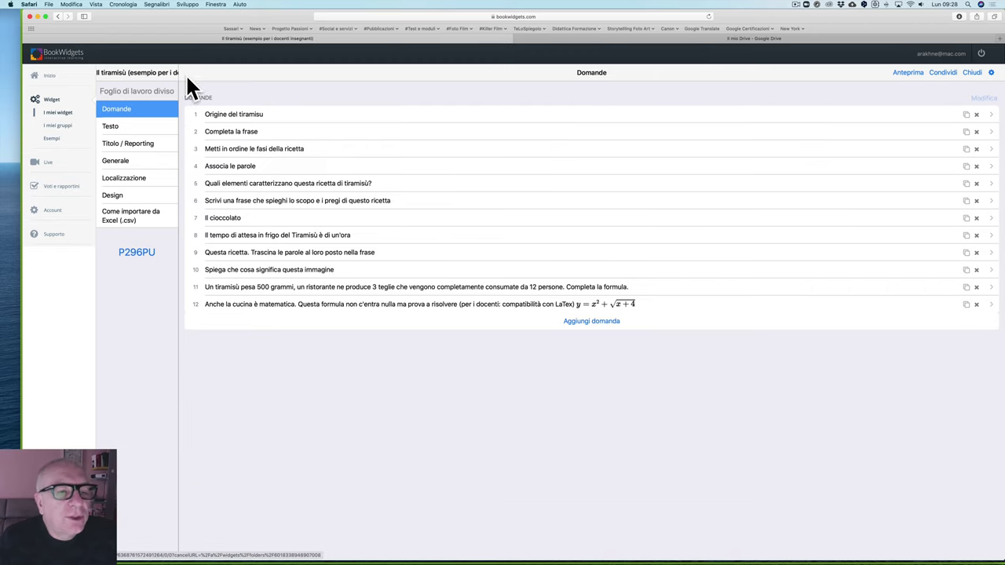
pyautogui.click(227, 188)
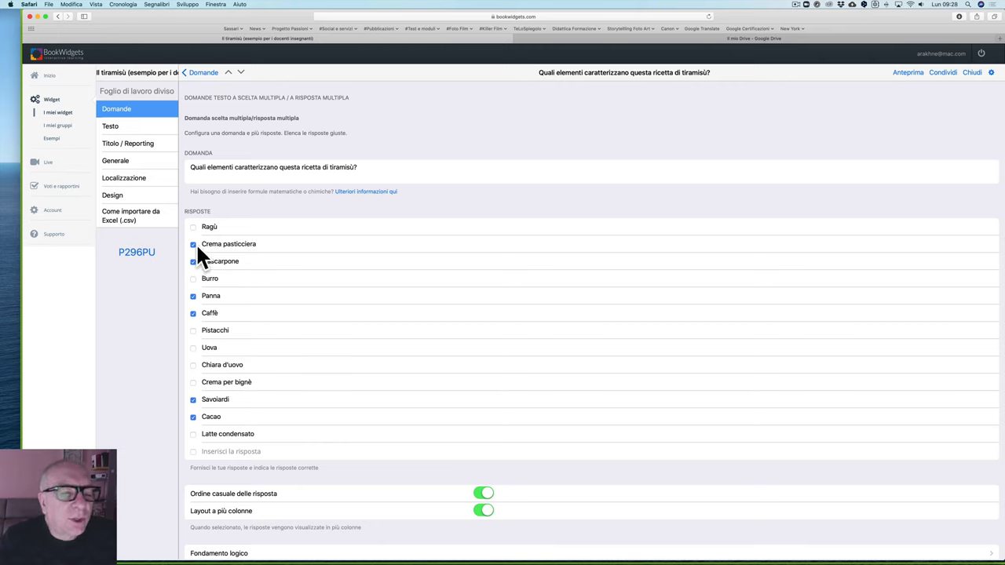
pyautogui.click(206, 73)
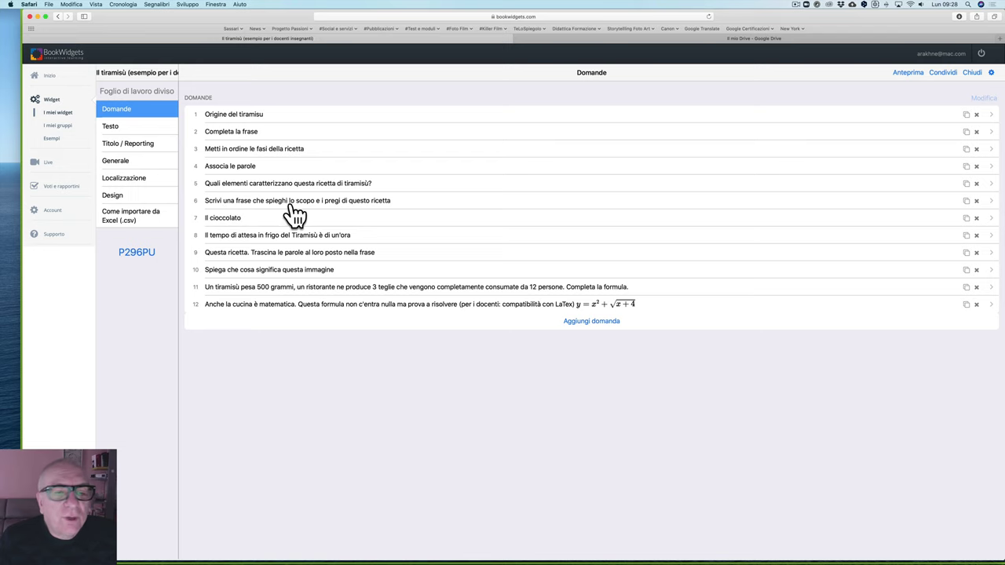
pyautogui.click(318, 206)
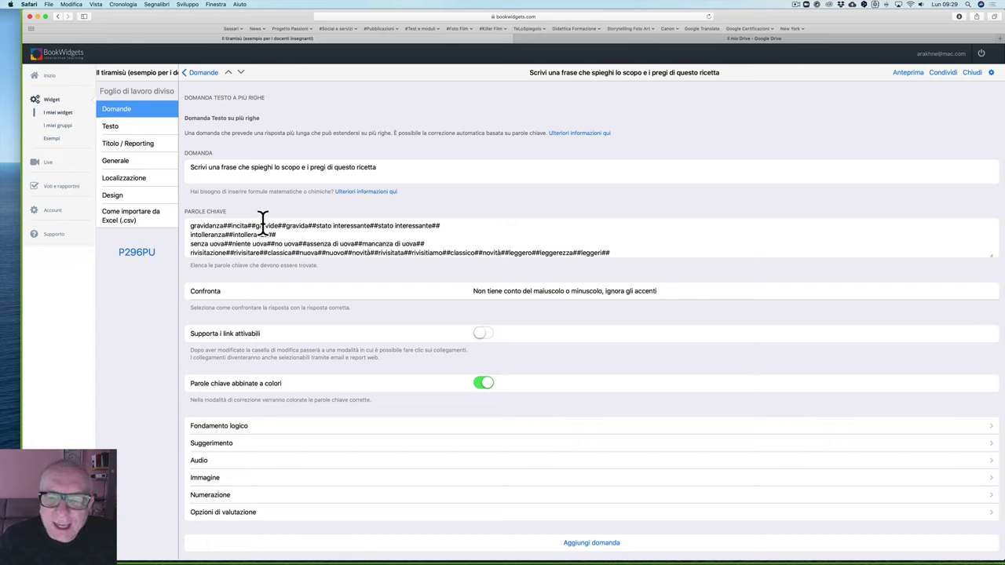
pyautogui.scroll(-3, 263, 224)
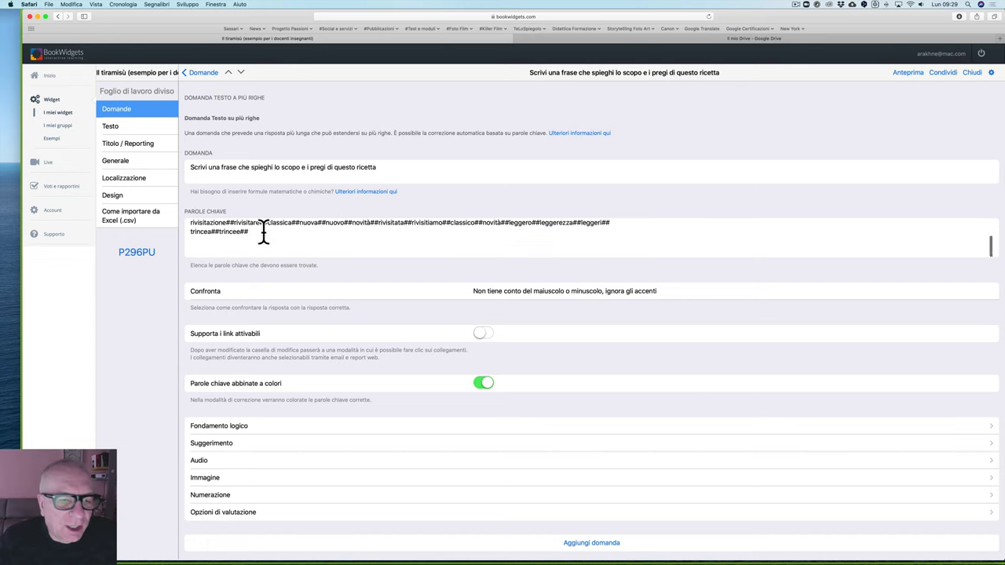
pyautogui.scroll(5, 263, 232)
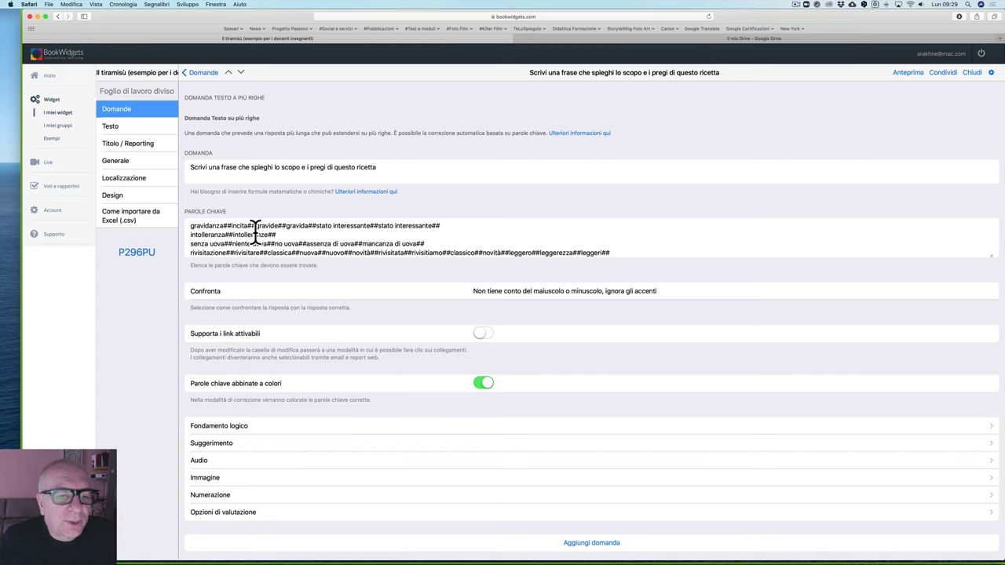
pyautogui.click(203, 73)
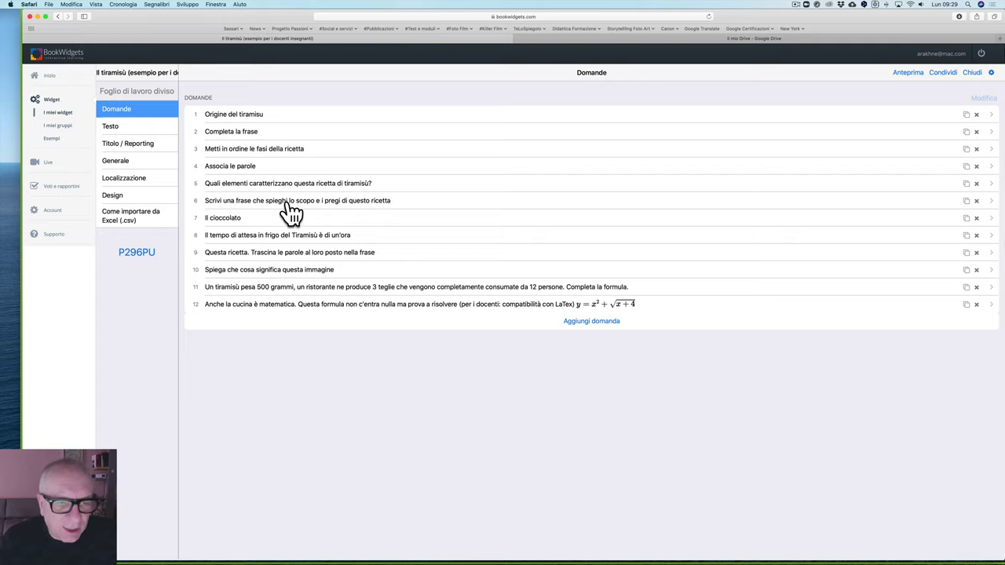
pyautogui.click(227, 220)
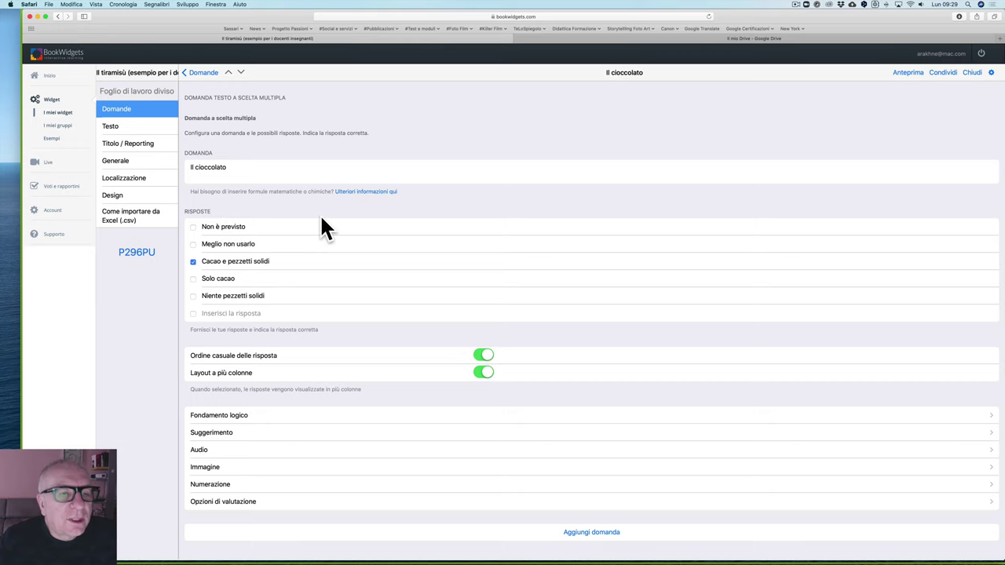
pyautogui.click(200, 73)
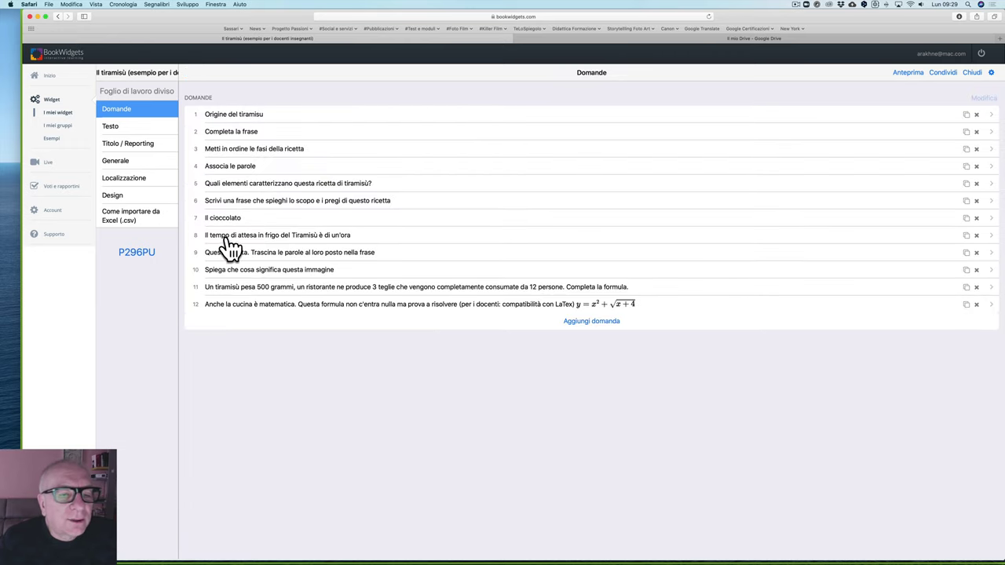
pyautogui.click(227, 234)
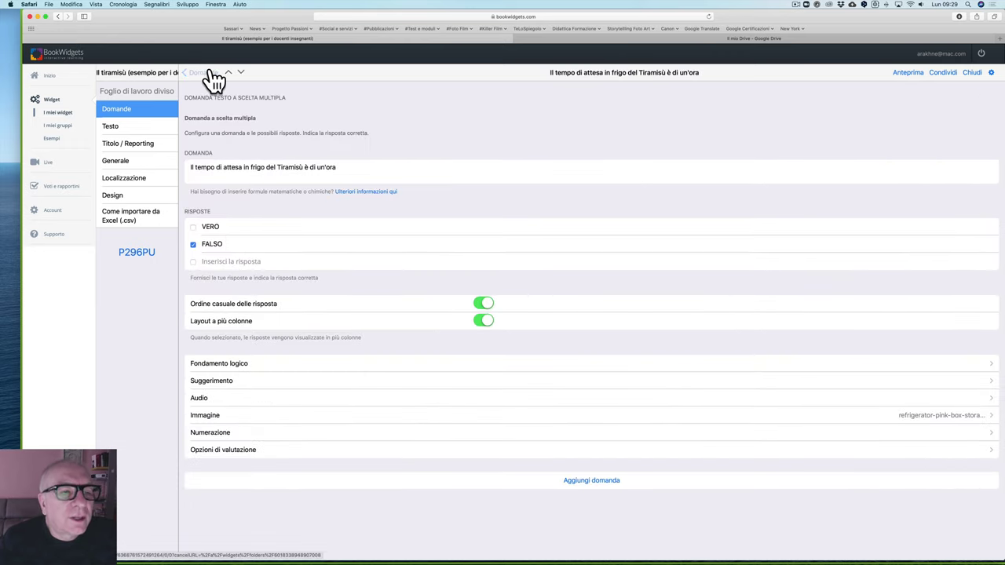
pyautogui.click(213, 76)
pyautogui.click(242, 253)
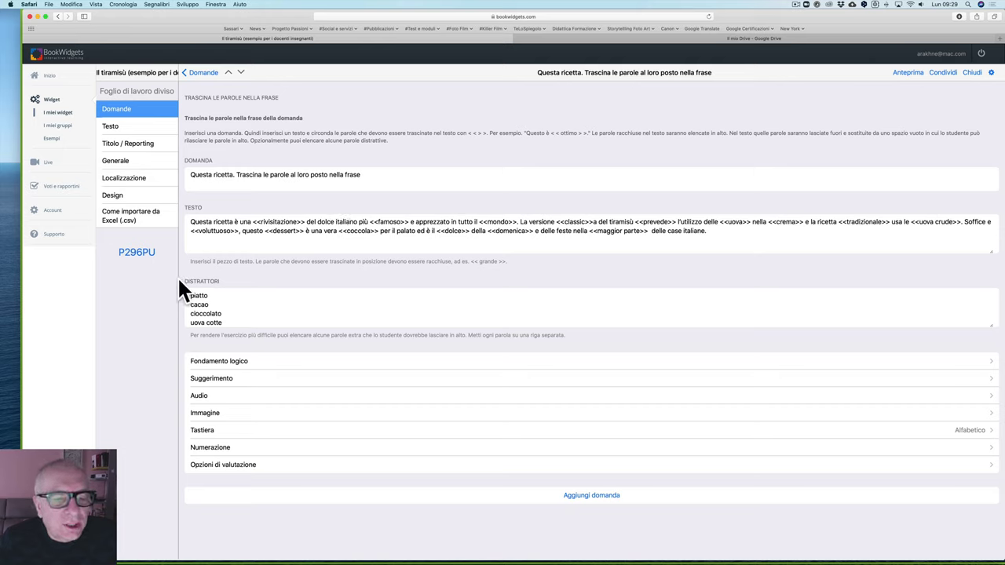
pyautogui.scroll(-3, 205, 303)
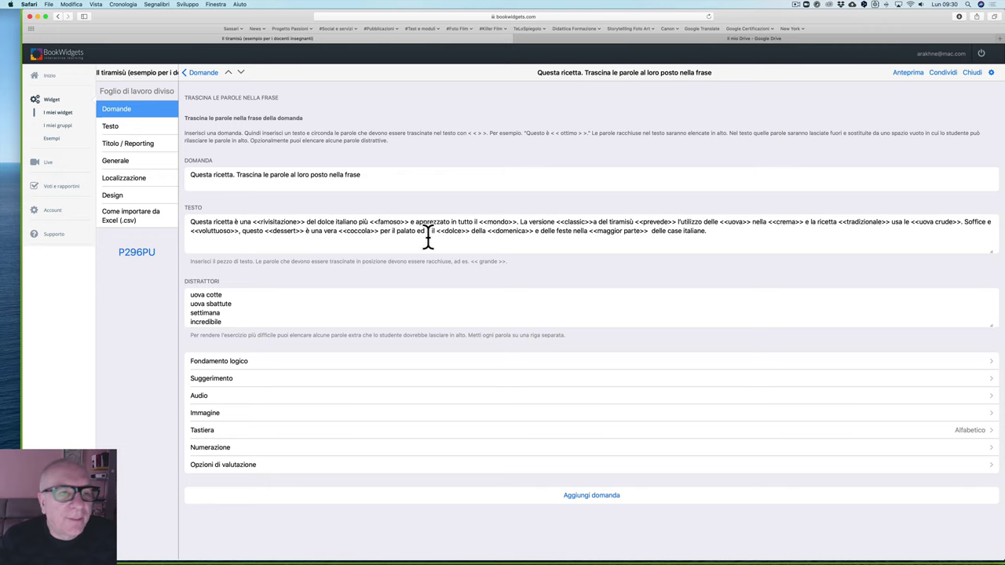
pyautogui.click(198, 73)
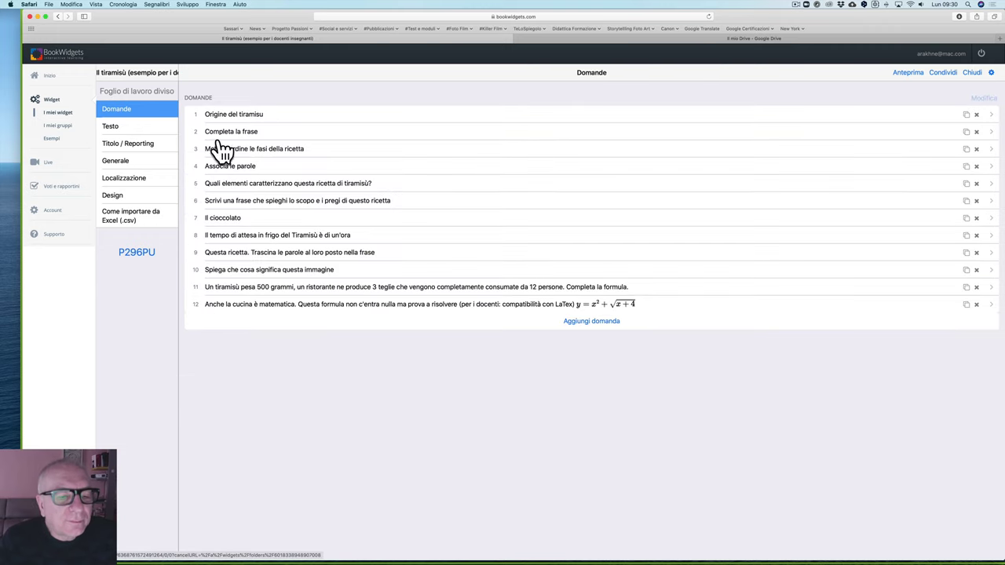
pyautogui.click(297, 271)
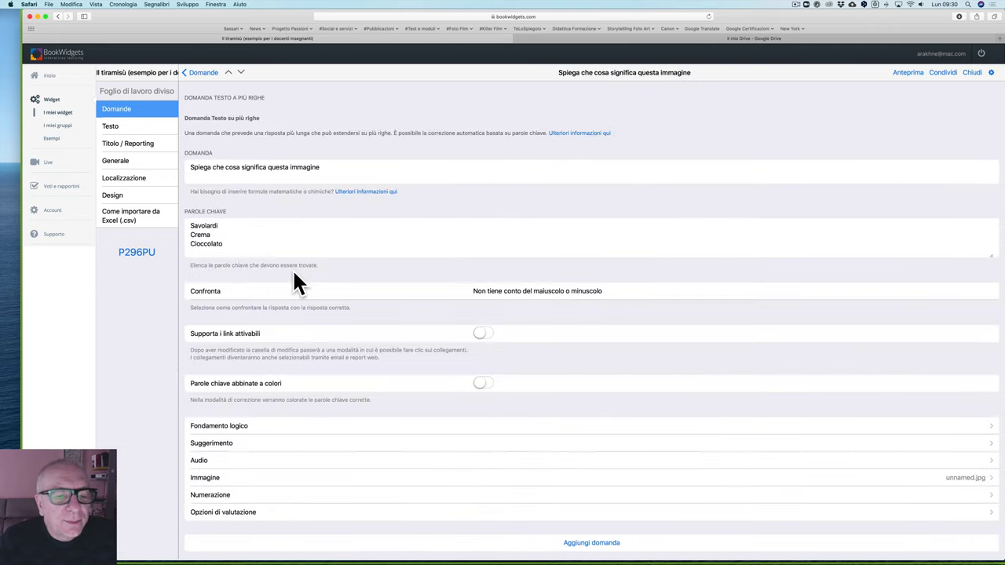
pyautogui.scroll(-1, 293, 273)
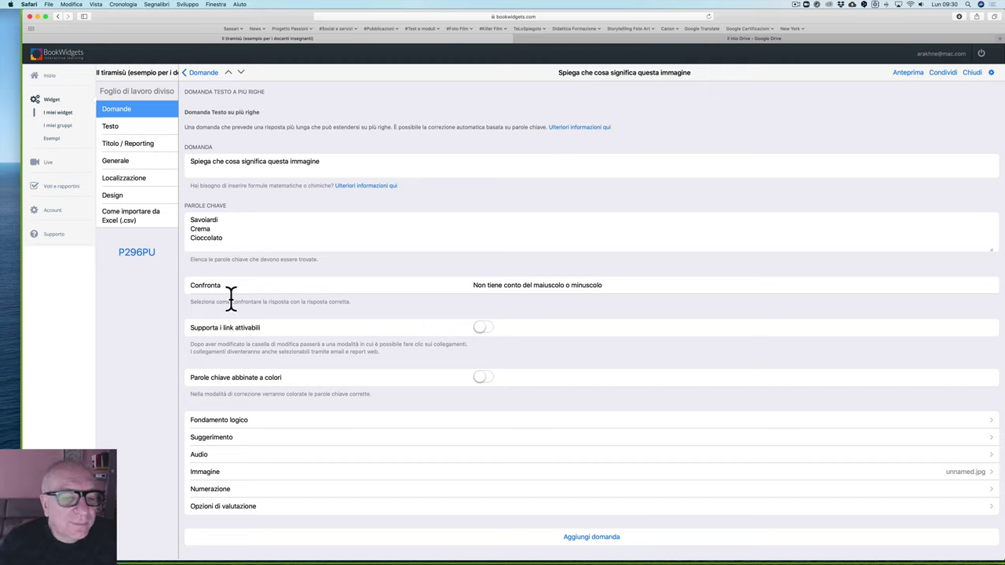
pyautogui.click(213, 474)
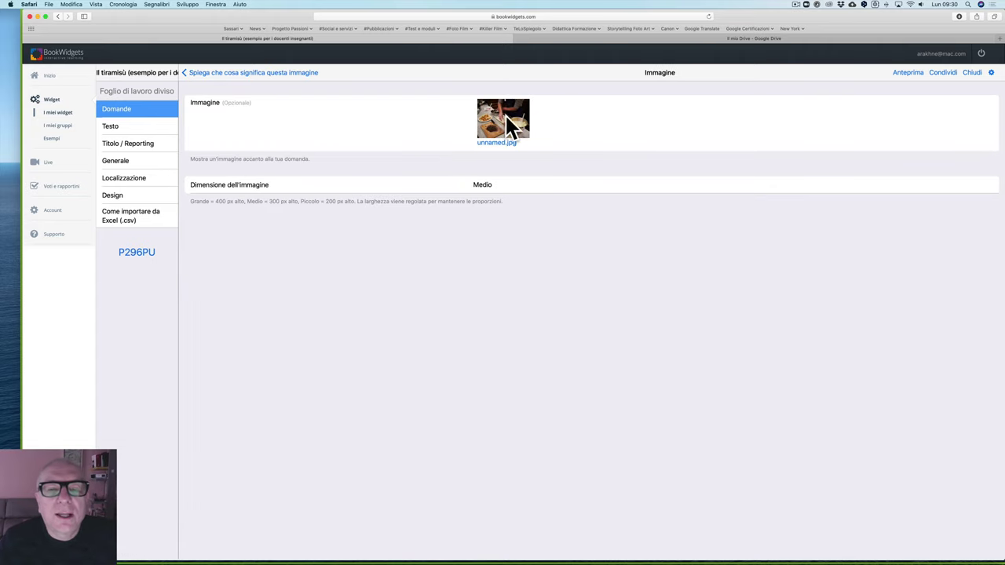
pyautogui.click(196, 75)
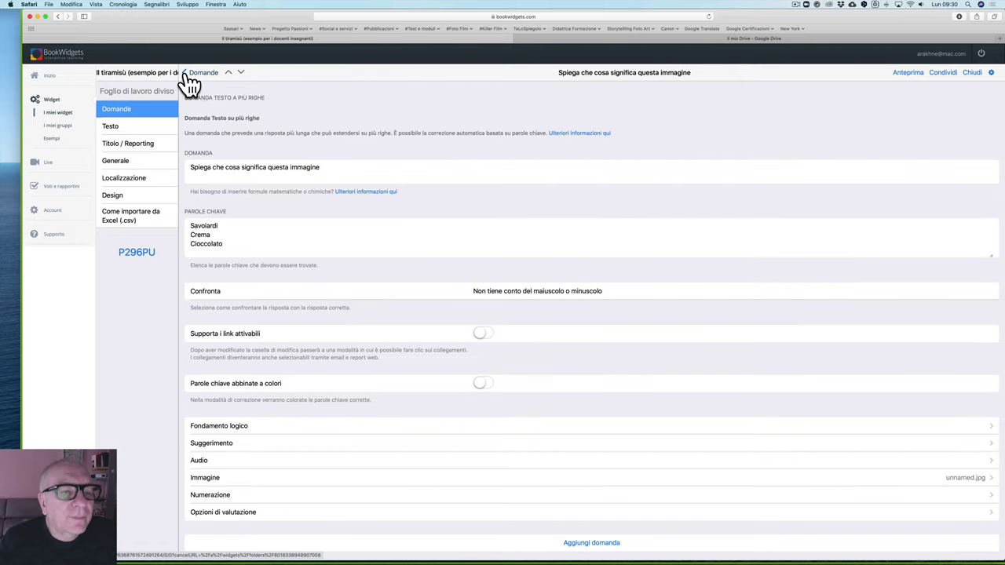
pyautogui.click(193, 75)
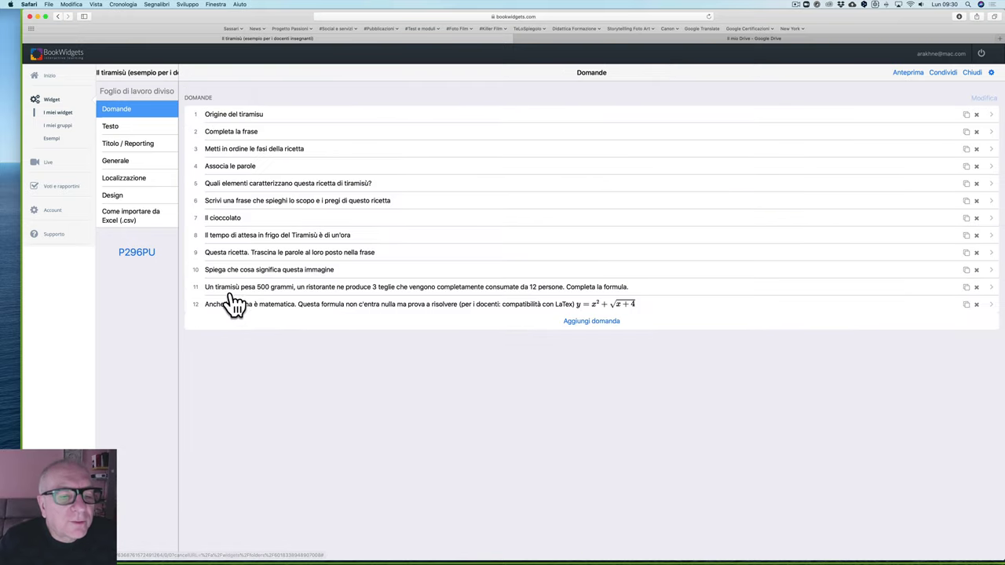
# Step: Glance at question 11 on tiramisù weight, then inspect question 12's formula y = x^2 + \sqrt(x+4)
pyautogui.click(235, 301)
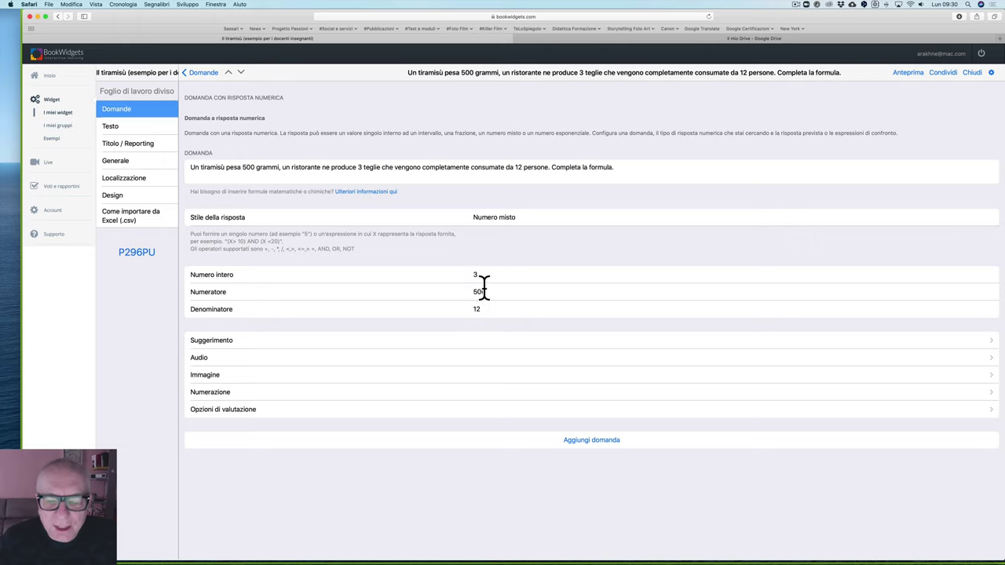
pyautogui.click(197, 72)
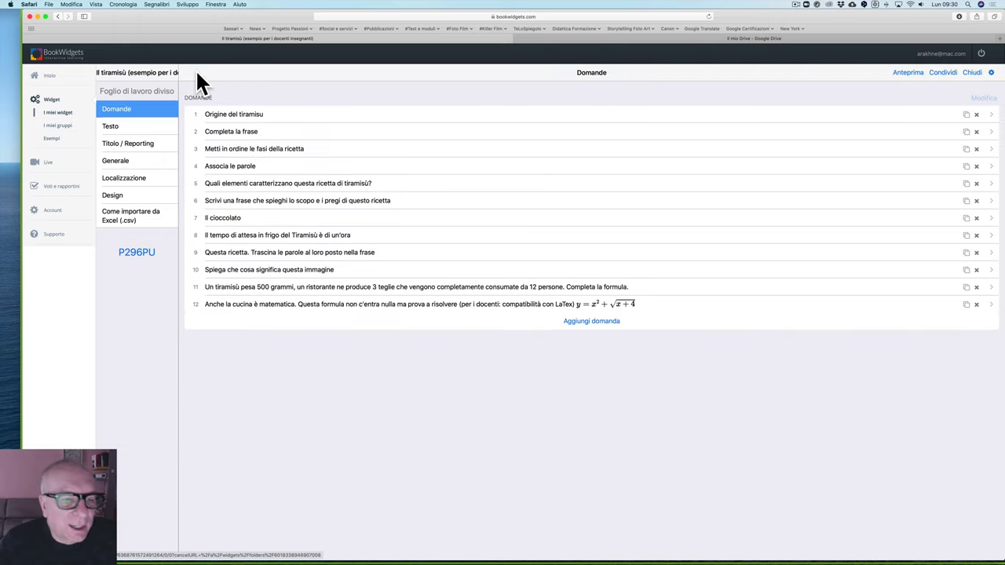
pyautogui.click(251, 306)
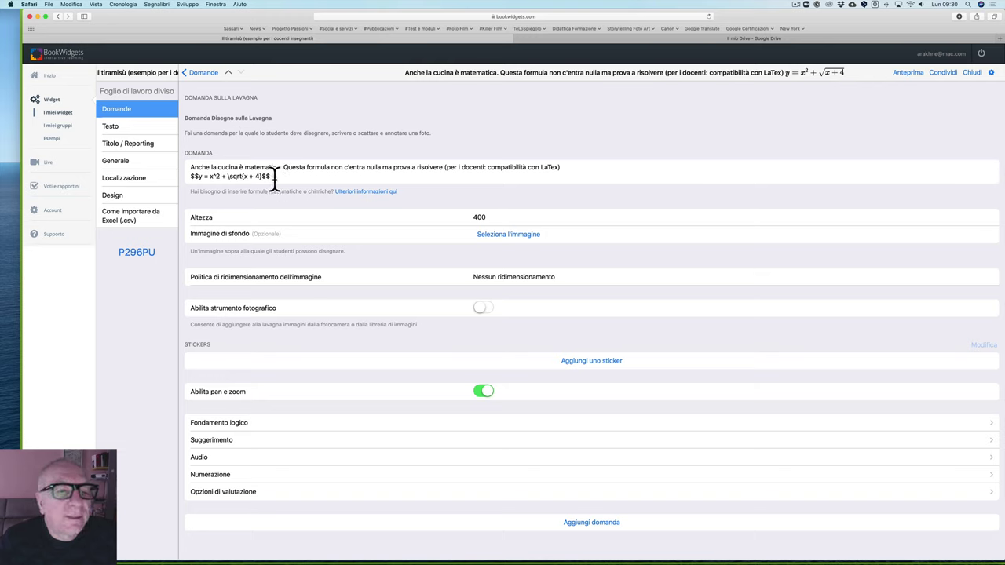
pyautogui.moveTo(273, 177); pyautogui.dragTo(170, 180)
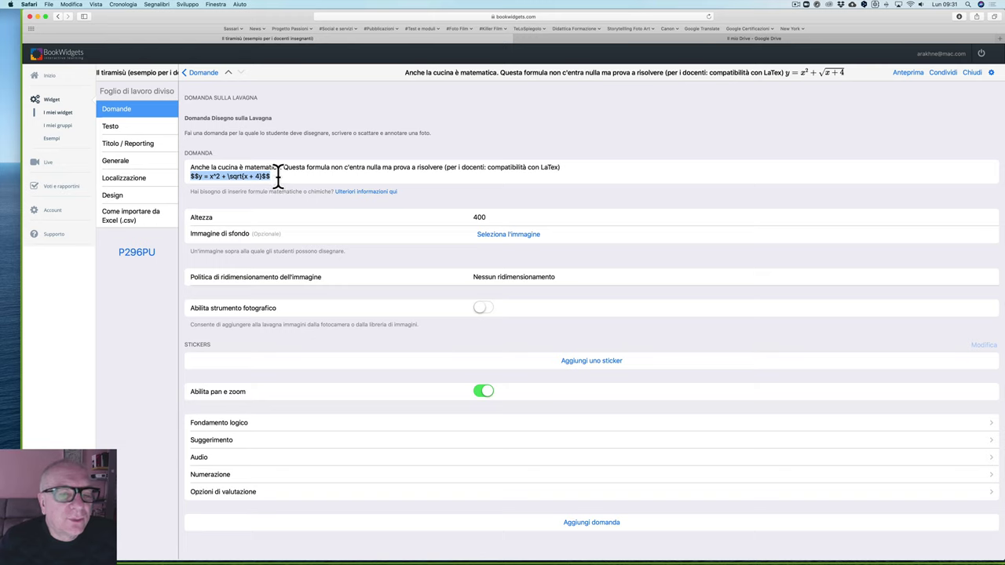
pyautogui.click(202, 73)
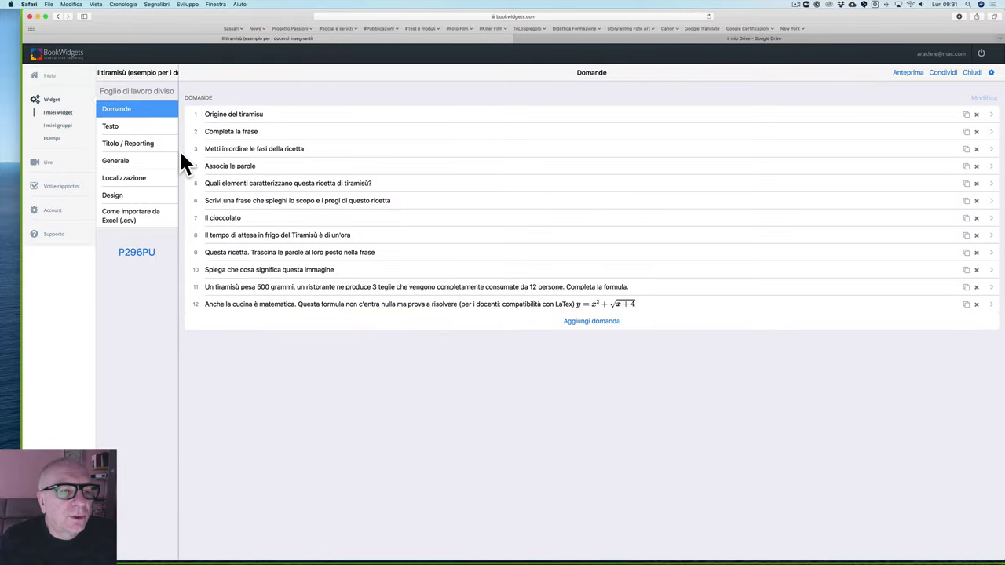
# Step: Open the Testo panel, add an empty line below the subtitle, preview the audio options, then remove the line
pyautogui.click(113, 130)
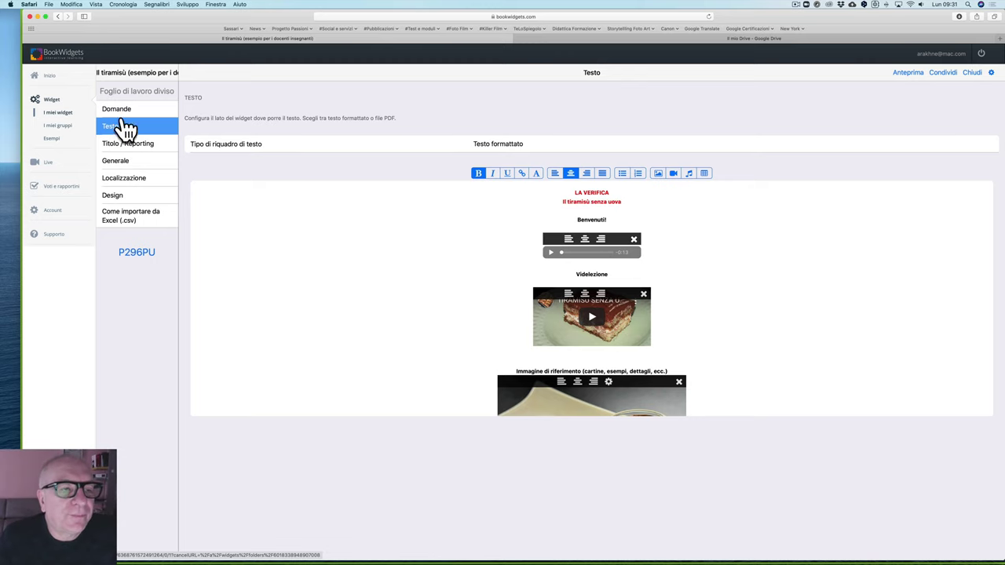
pyautogui.click(123, 113)
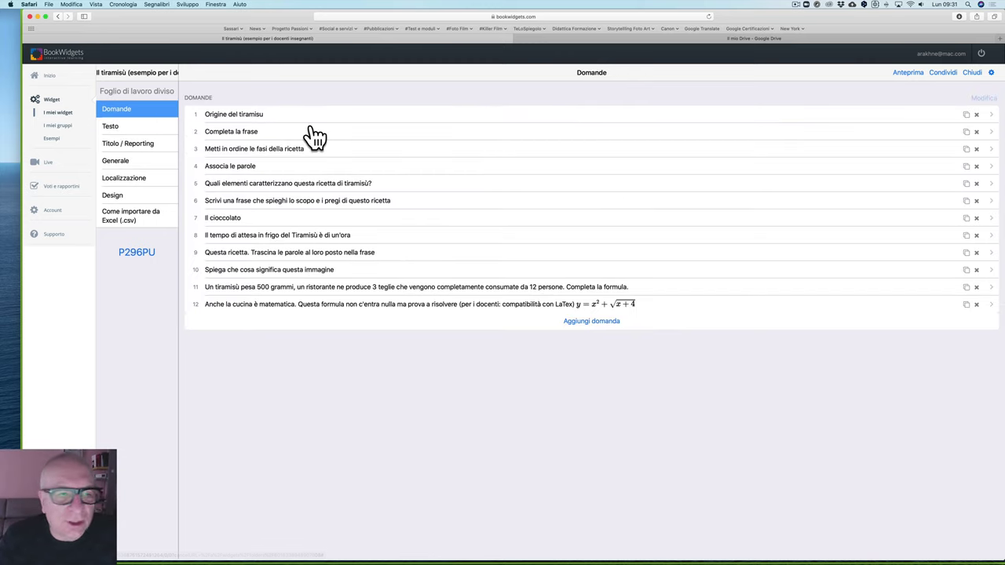
pyautogui.click(118, 131)
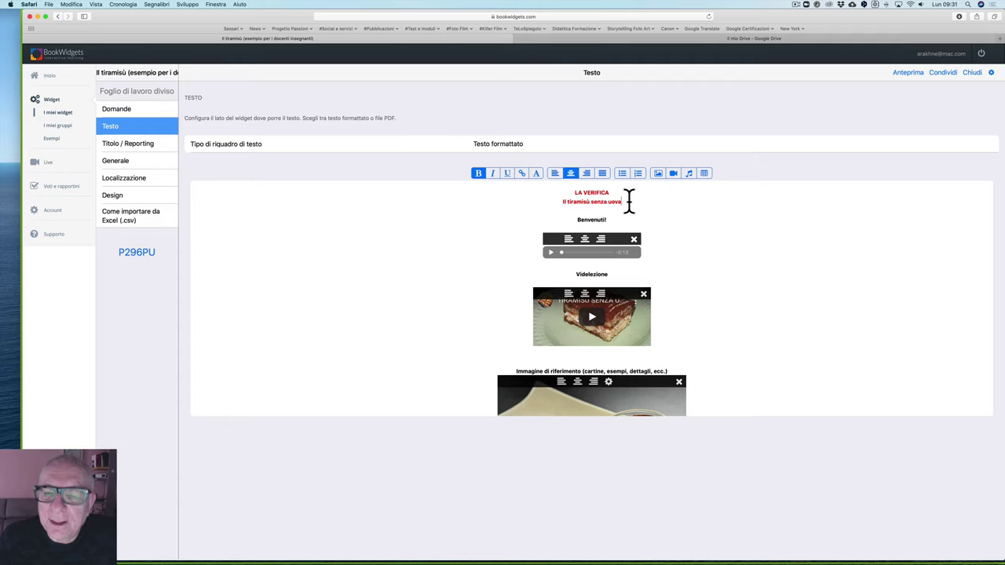
pyautogui.press('Return')
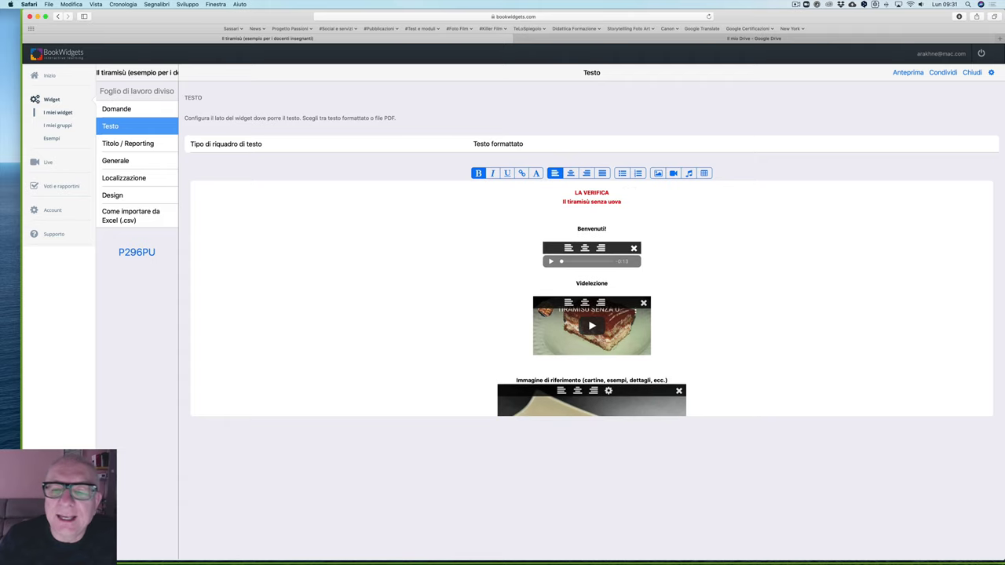
pyautogui.click(690, 176)
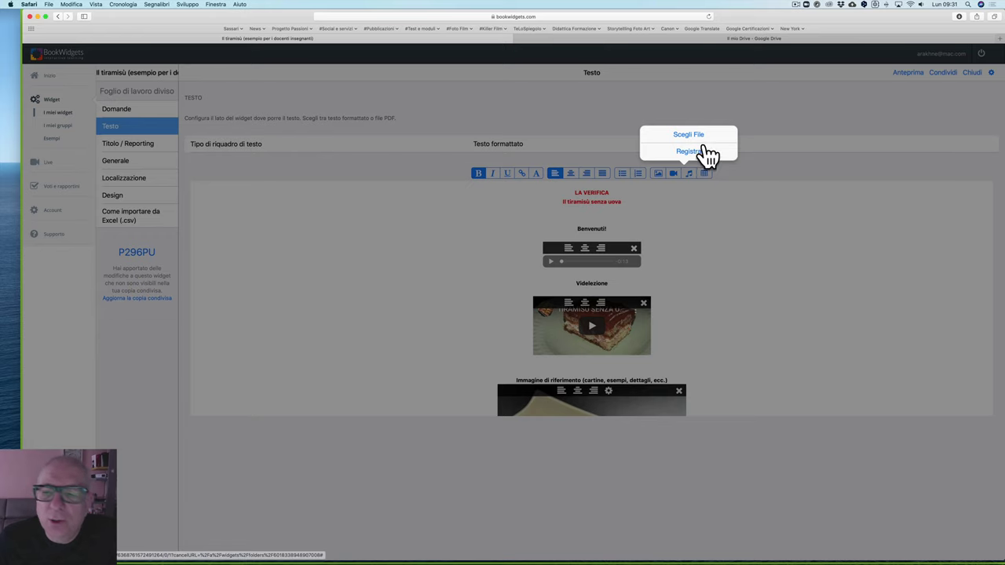
pyautogui.click(649, 212)
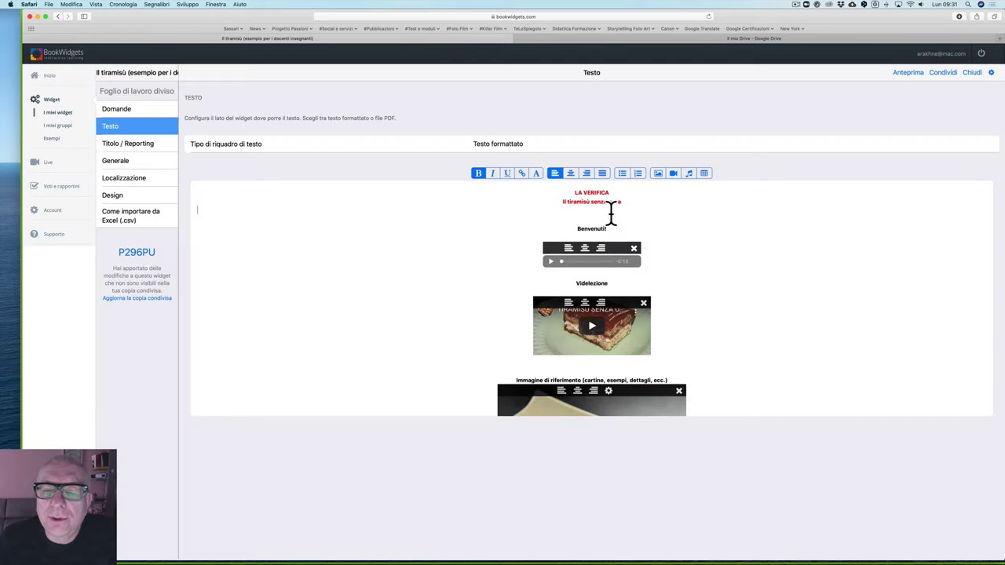
pyautogui.press('BackSpace')
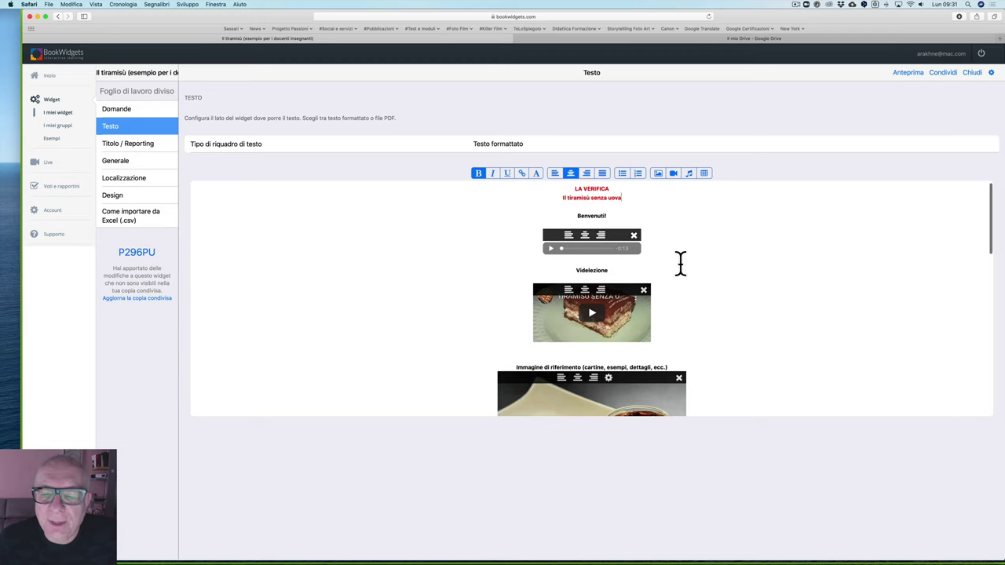
# Step: Scroll the recipe text, retry adding and deleting a line, then update the shared copy
pyautogui.scroll(-5, 610, 236)
pyautogui.scroll(-2, 603, 267)
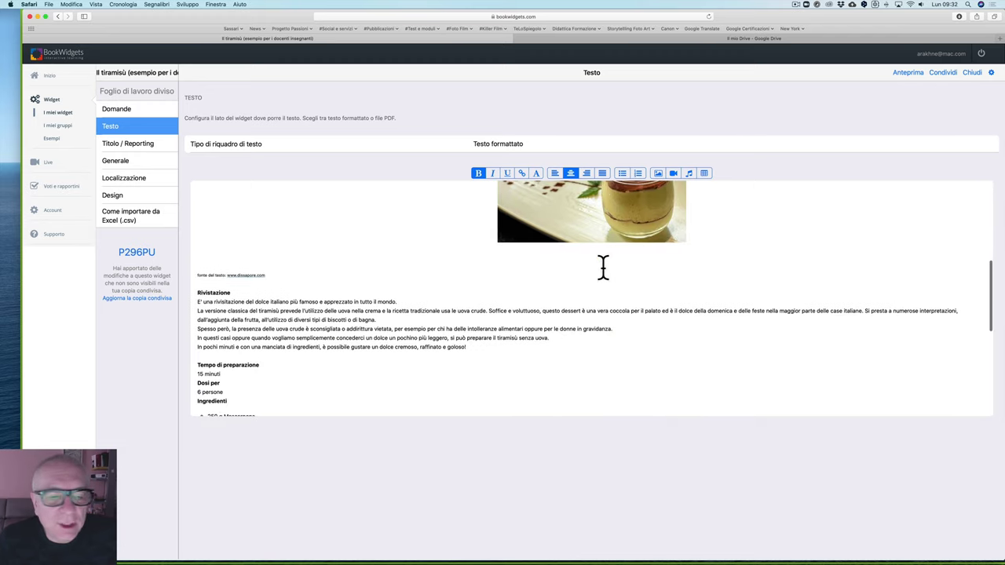
pyautogui.scroll(-5, 450, 319)
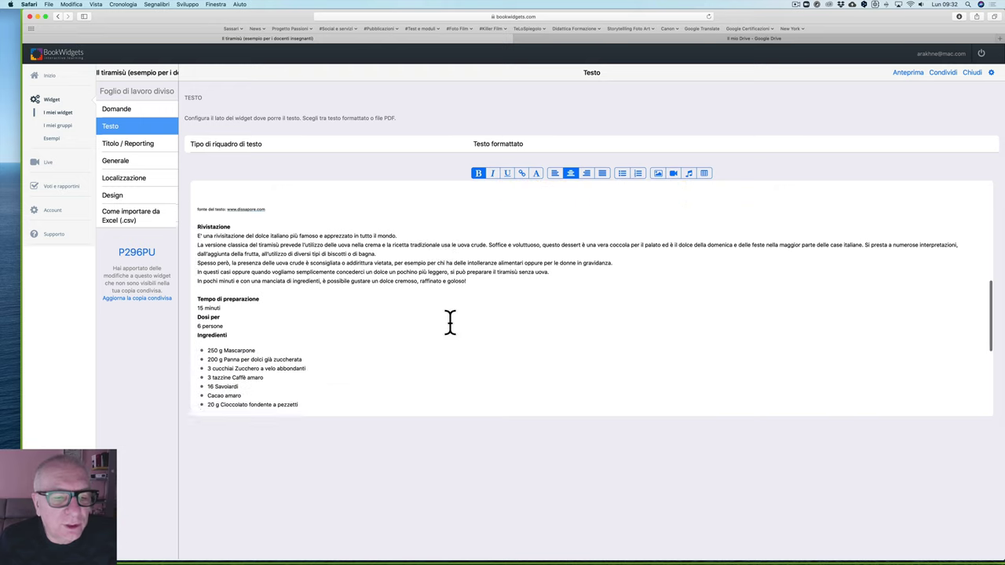
pyautogui.scroll(-5, 362, 359)
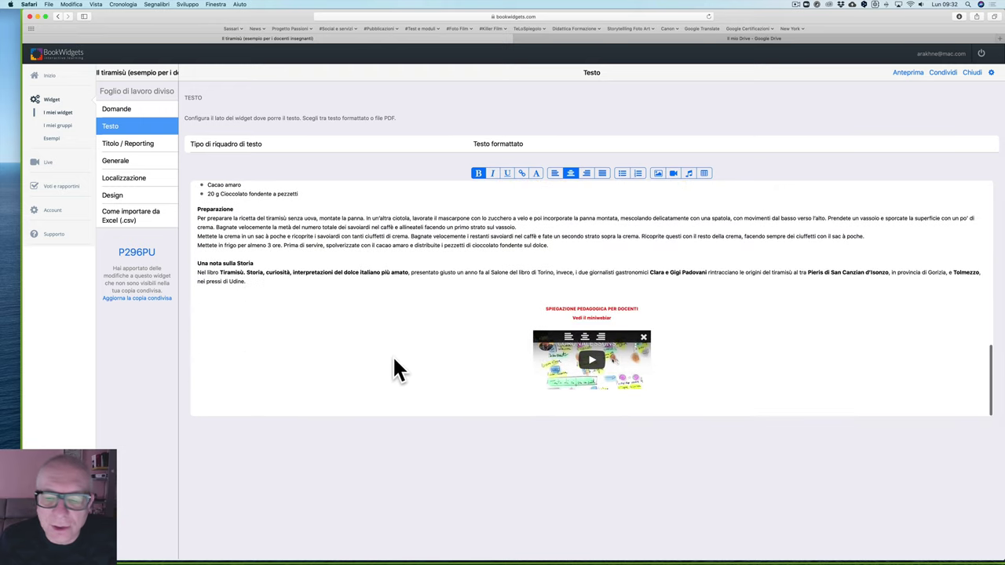
pyautogui.scroll(15, 561, 353)
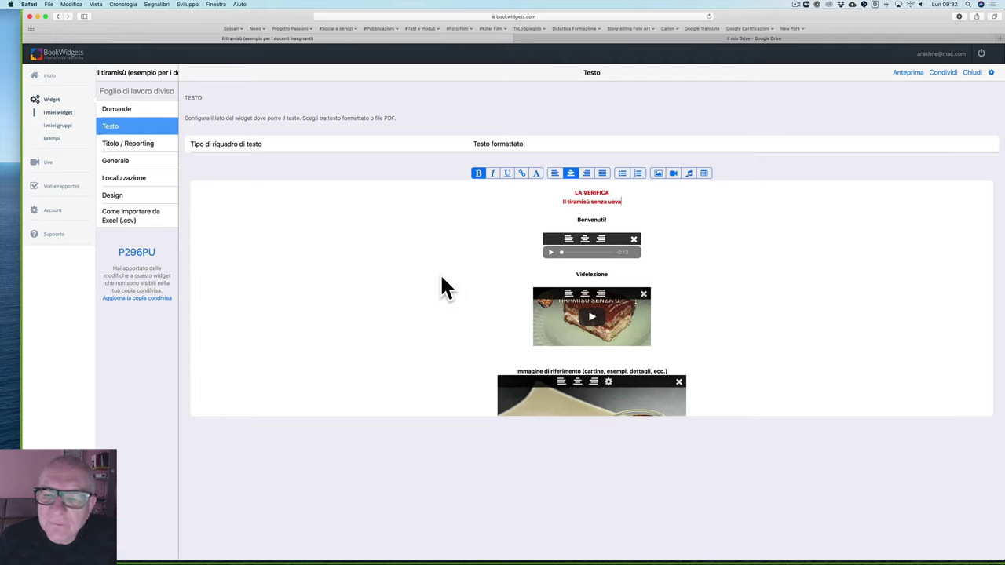
pyautogui.click(626, 205)
pyautogui.press('Return')
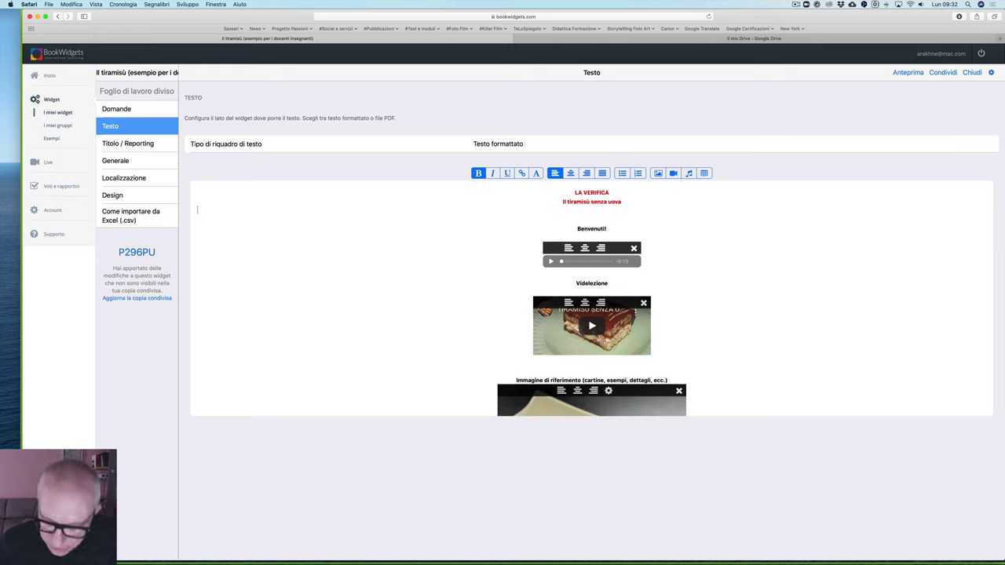
pyautogui.press('BackSpace')
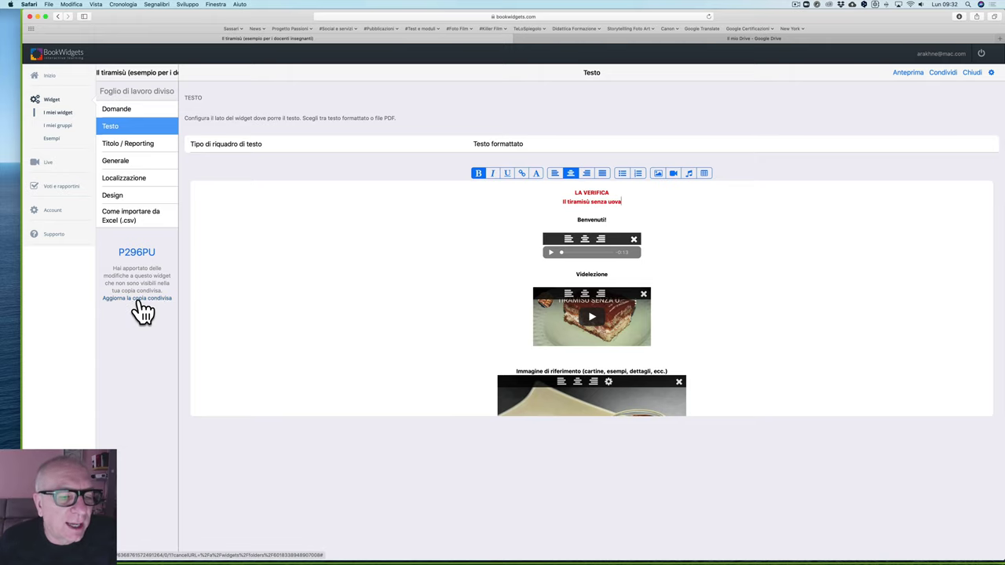
pyautogui.click(140, 299)
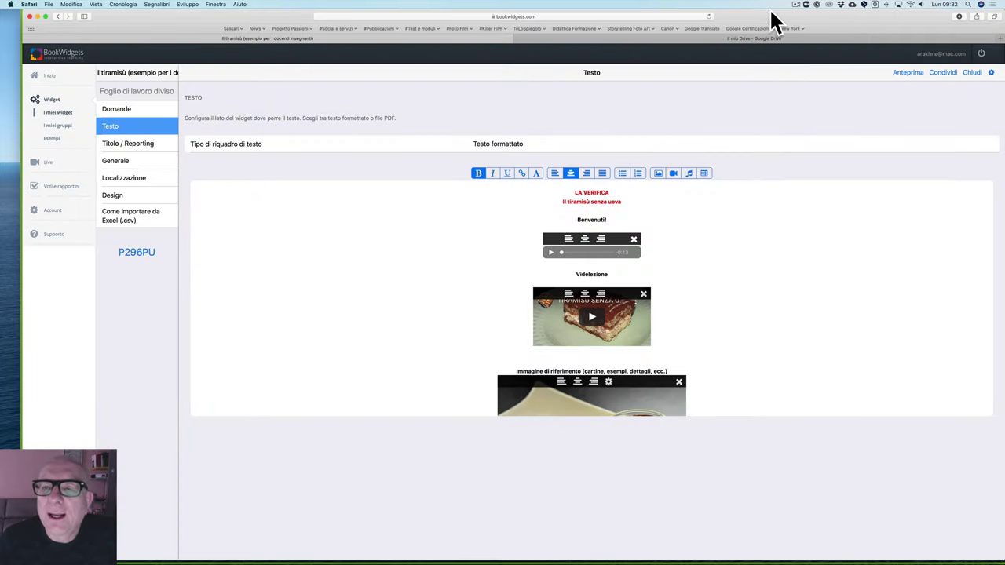
pyautogui.moveTo(773, 19); pyautogui.dragTo(756, 19)
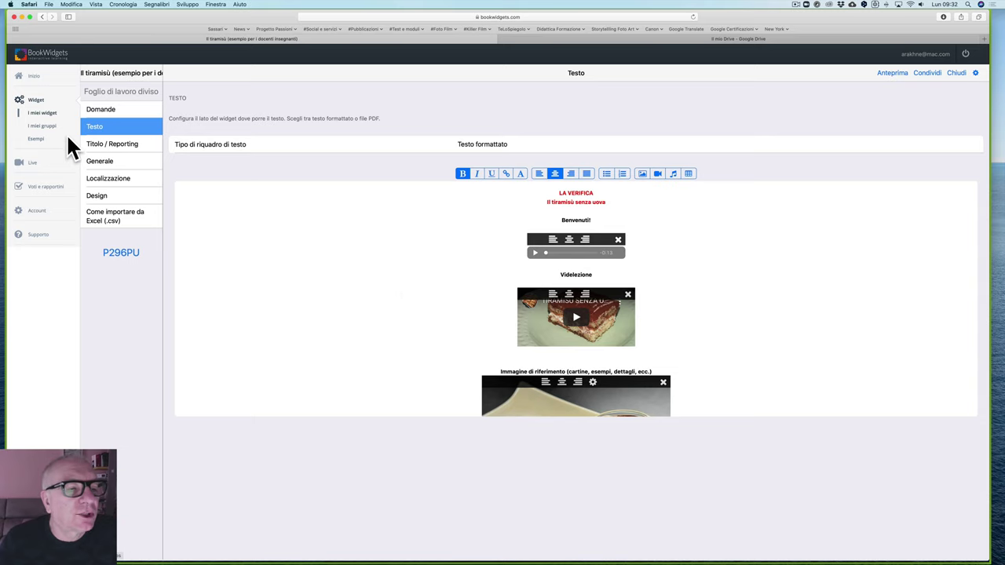
# Step: Check the widget and group names under Identificativo del widget, then return to Titolo / Reporting
pyautogui.click(124, 149)
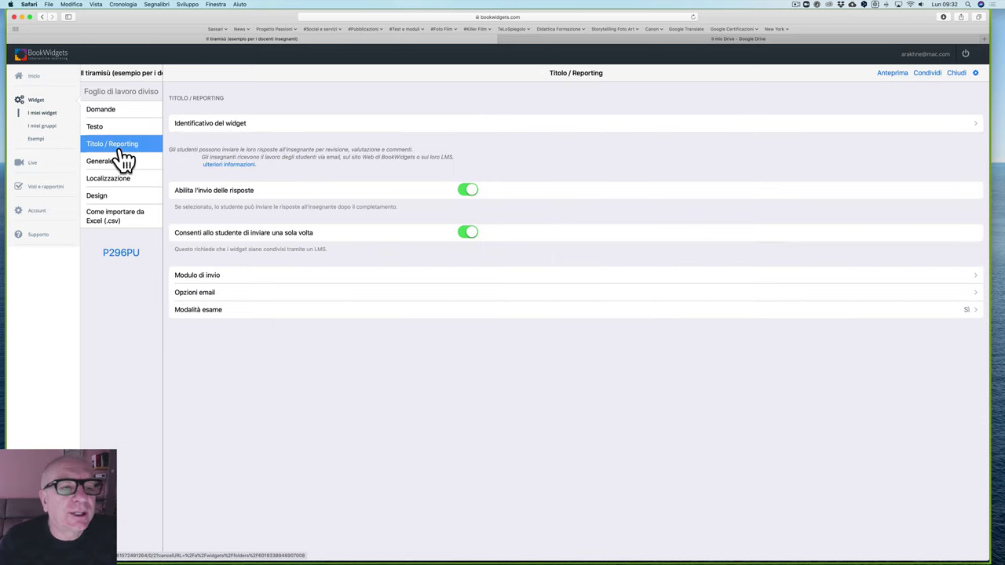
pyautogui.click(253, 125)
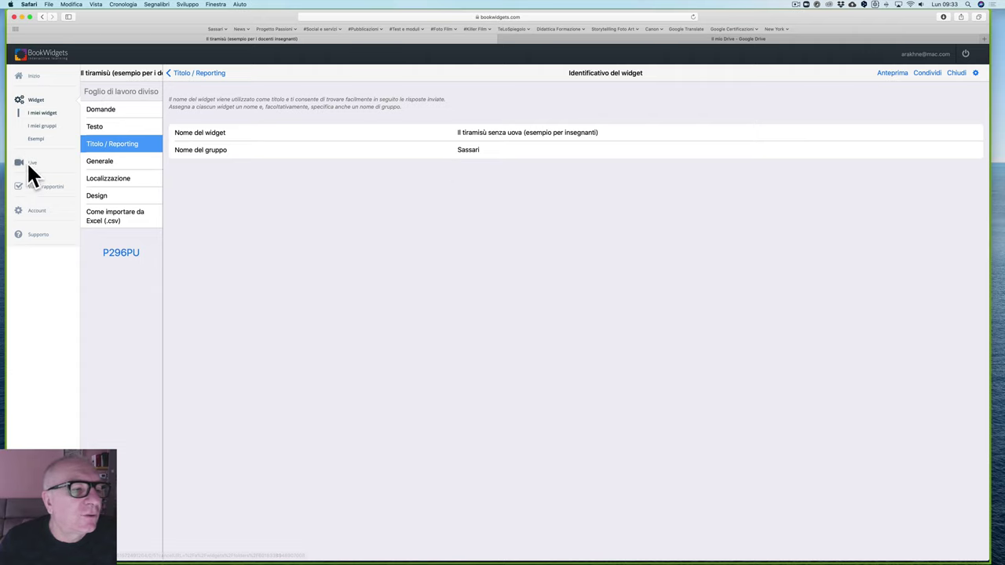
pyautogui.click(181, 75)
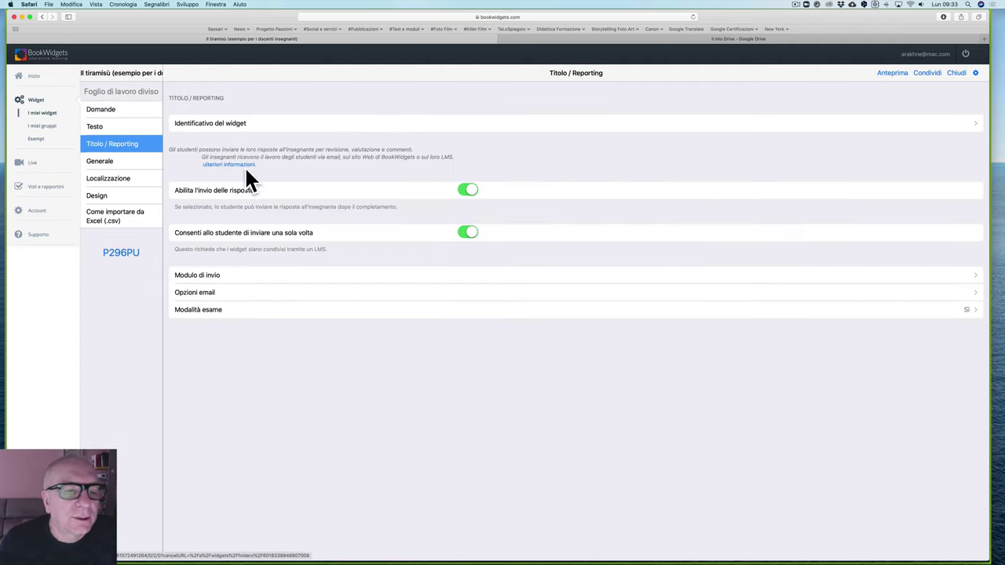
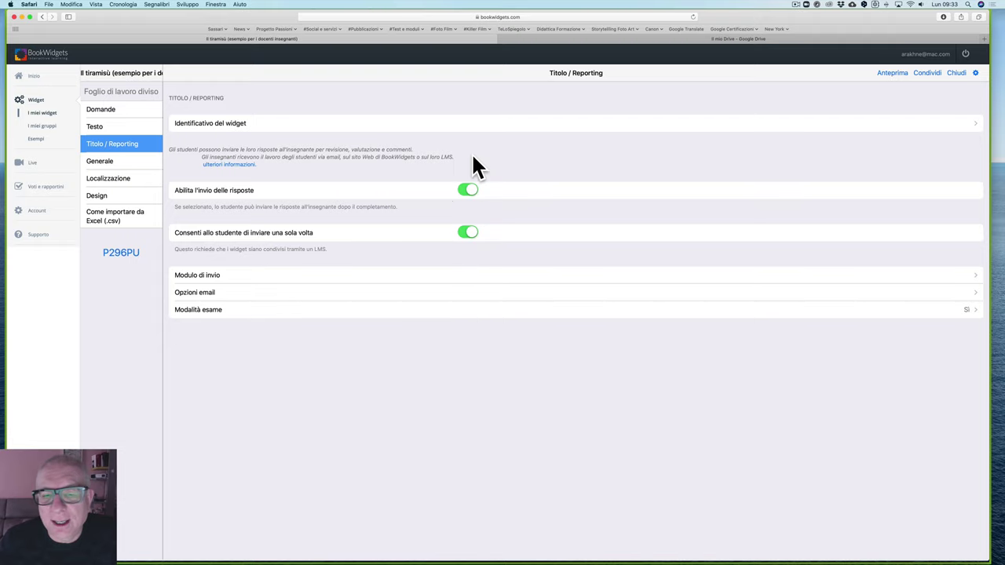
# Step: Check the email options and the 40-minute exam mode setting, then switch to the Generale settings
pyautogui.click(210, 293)
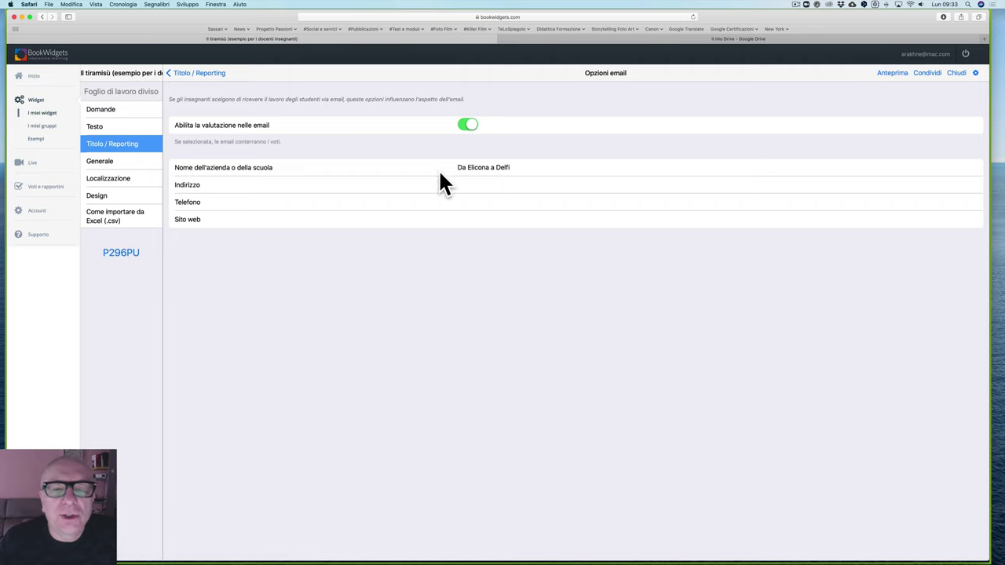
pyautogui.click(175, 73)
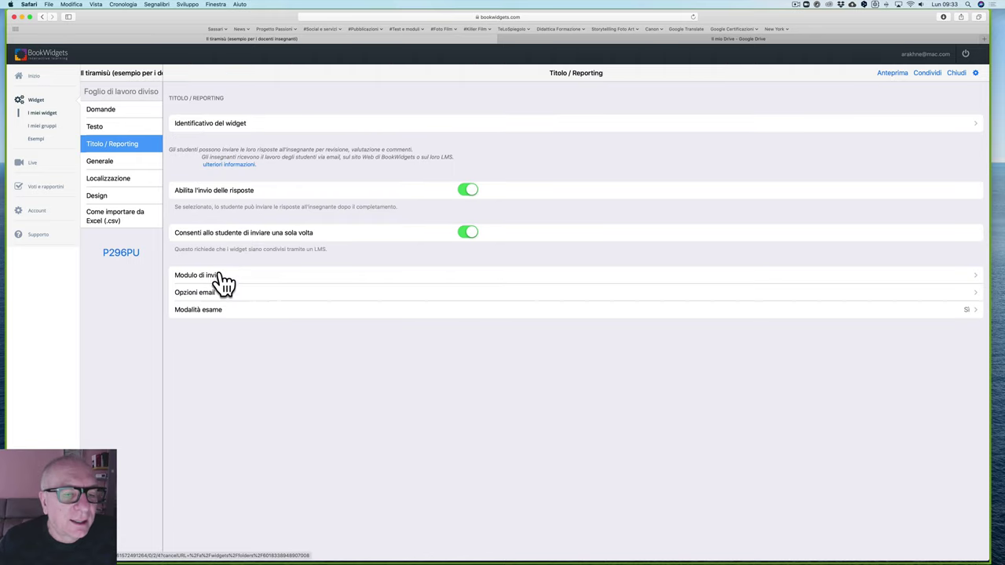
pyautogui.click(216, 312)
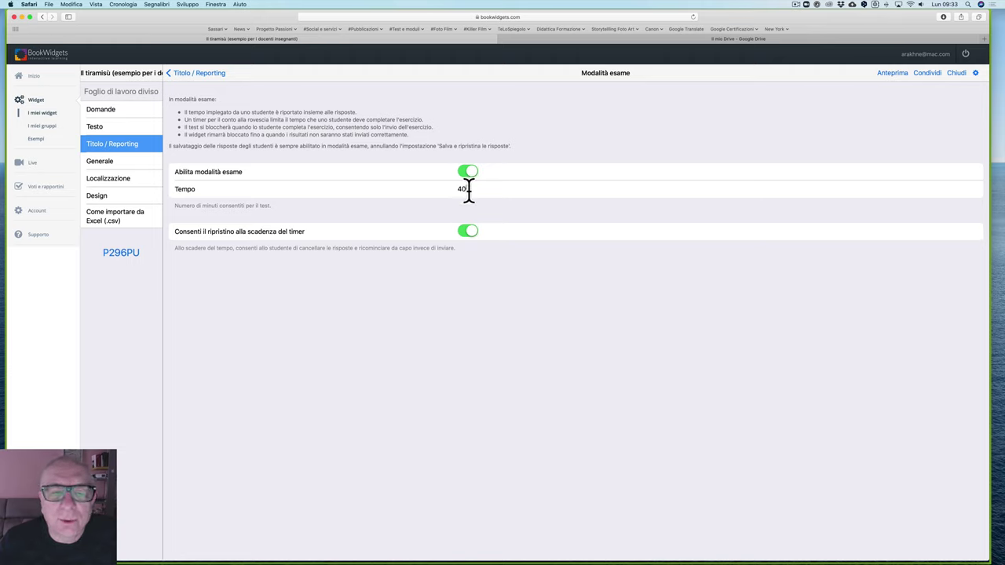
pyautogui.moveTo(468, 190); pyautogui.dragTo(420, 191)
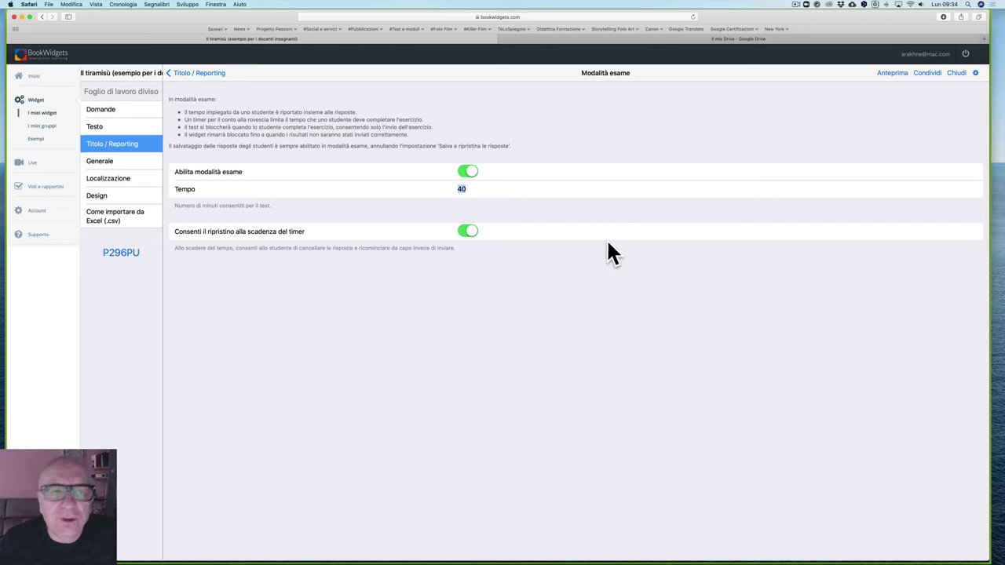
pyautogui.click(182, 74)
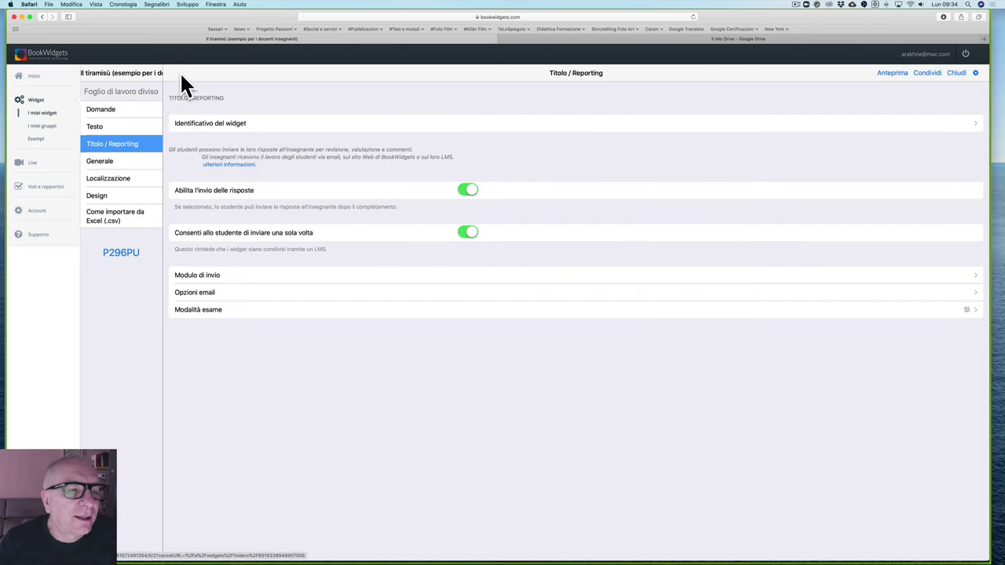
pyautogui.click(109, 165)
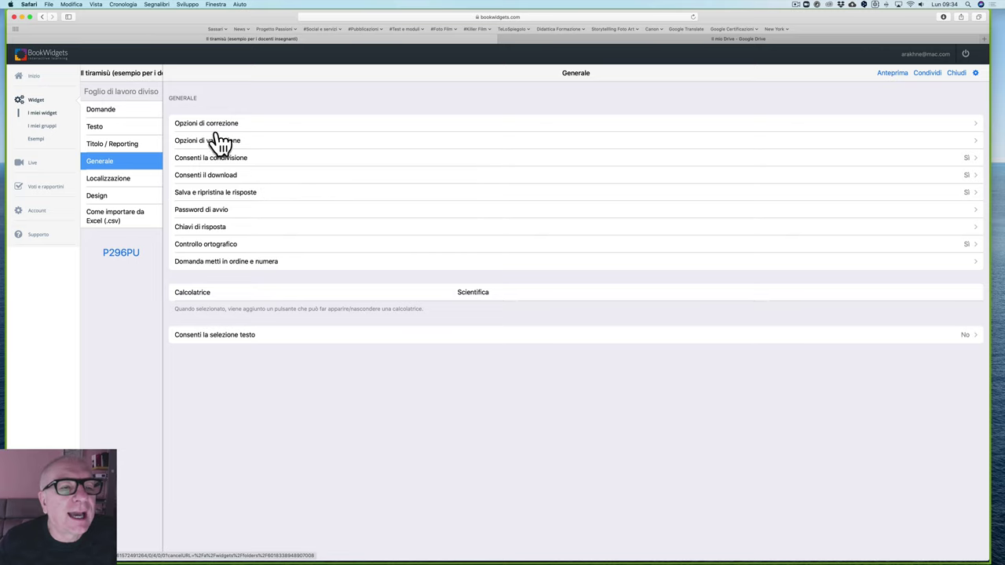
pyautogui.click(239, 124)
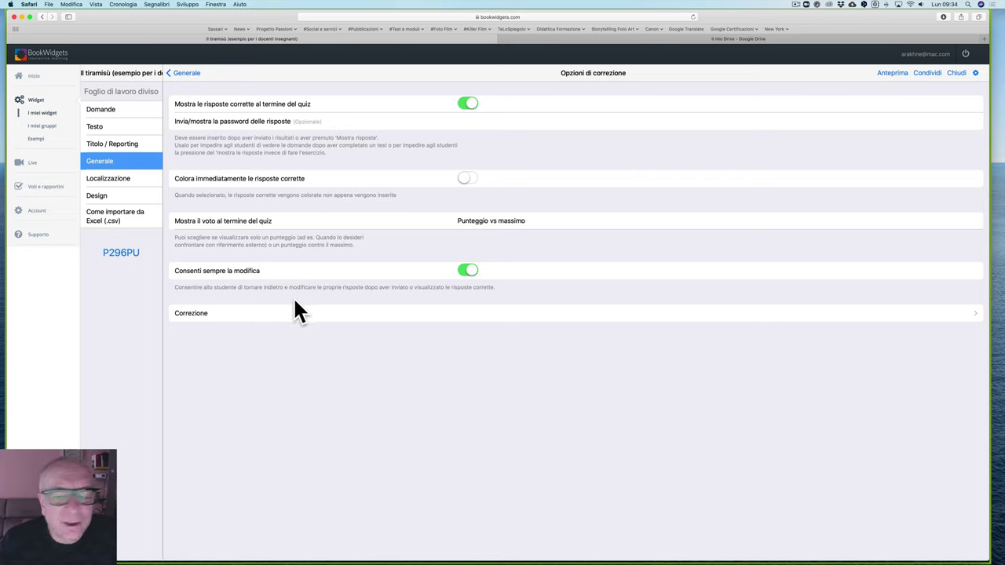
pyautogui.click(180, 73)
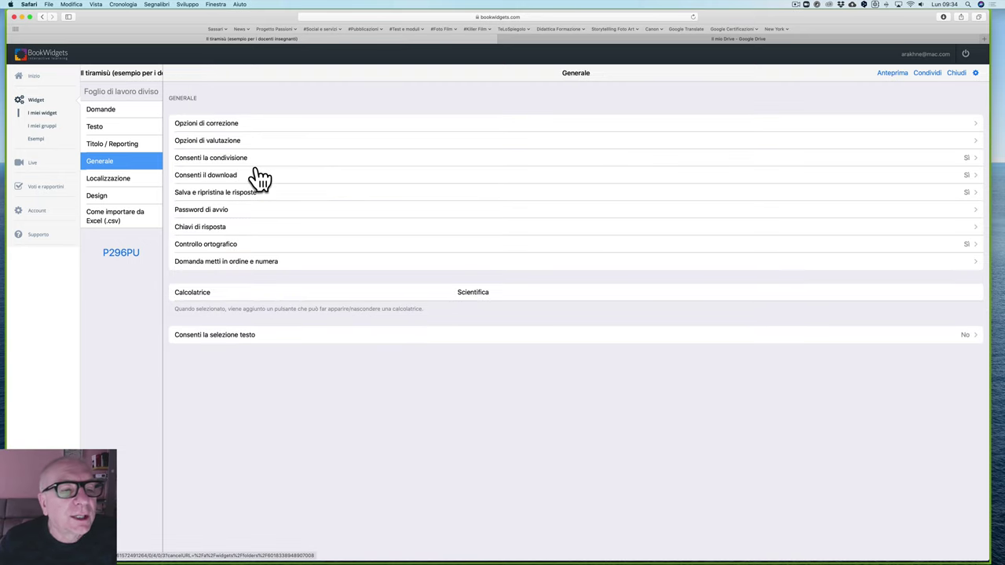
pyautogui.click(217, 161)
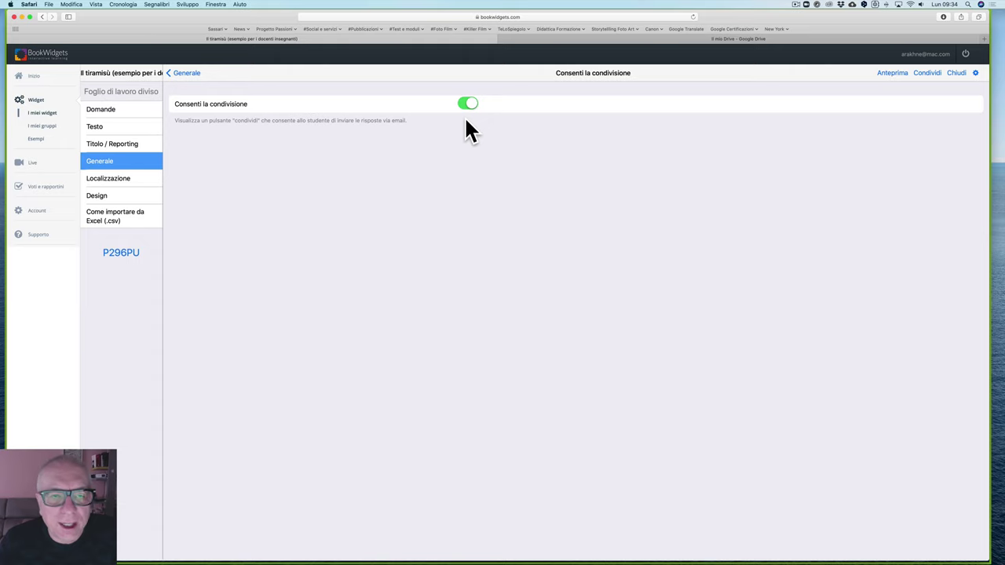
pyautogui.click(176, 73)
pyautogui.click(219, 177)
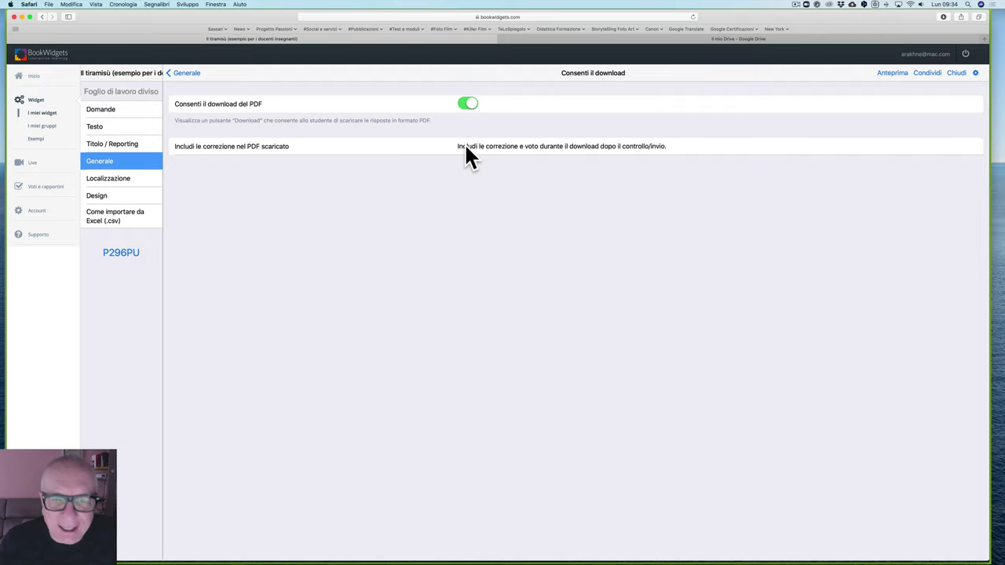
pyautogui.click(513, 151)
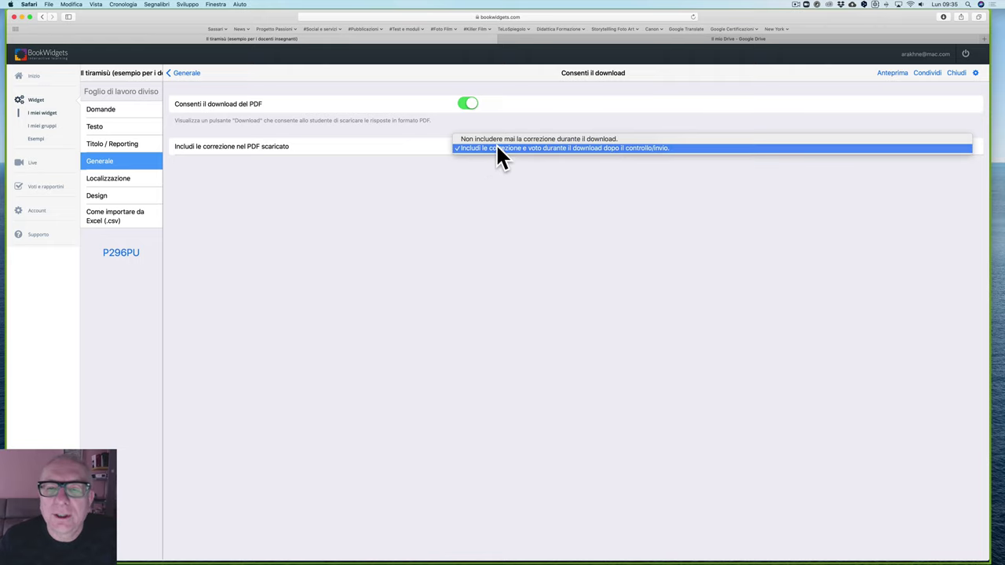
pyautogui.click(608, 144)
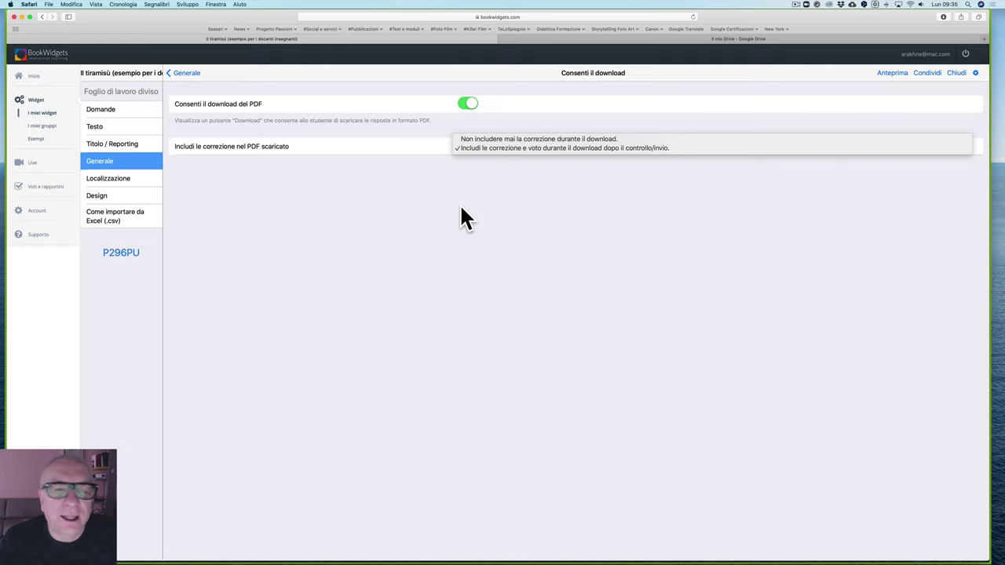
pyautogui.click(182, 74)
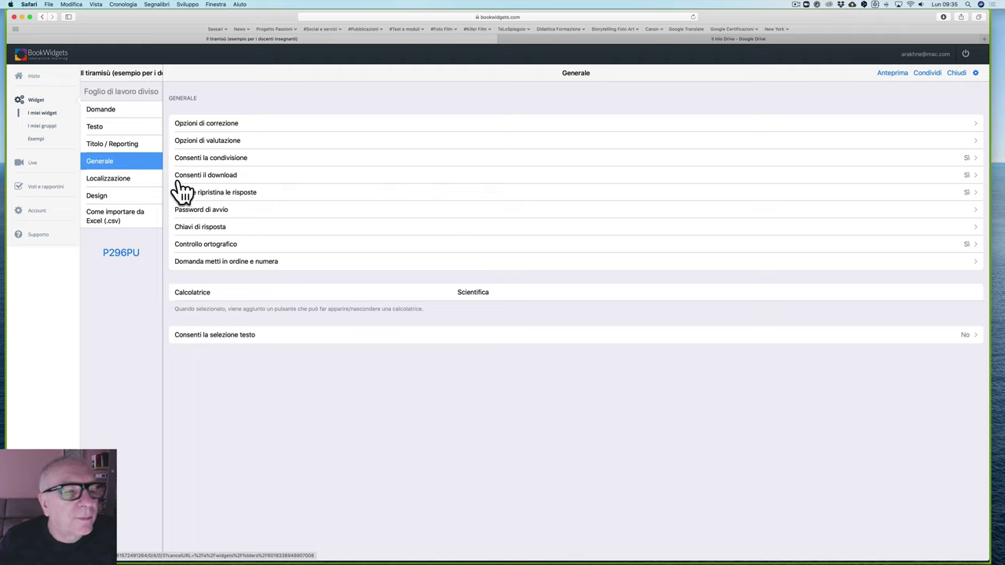
# Step: Toggle random question order off and back on, then show the Localizzazione settings
pyautogui.click(232, 263)
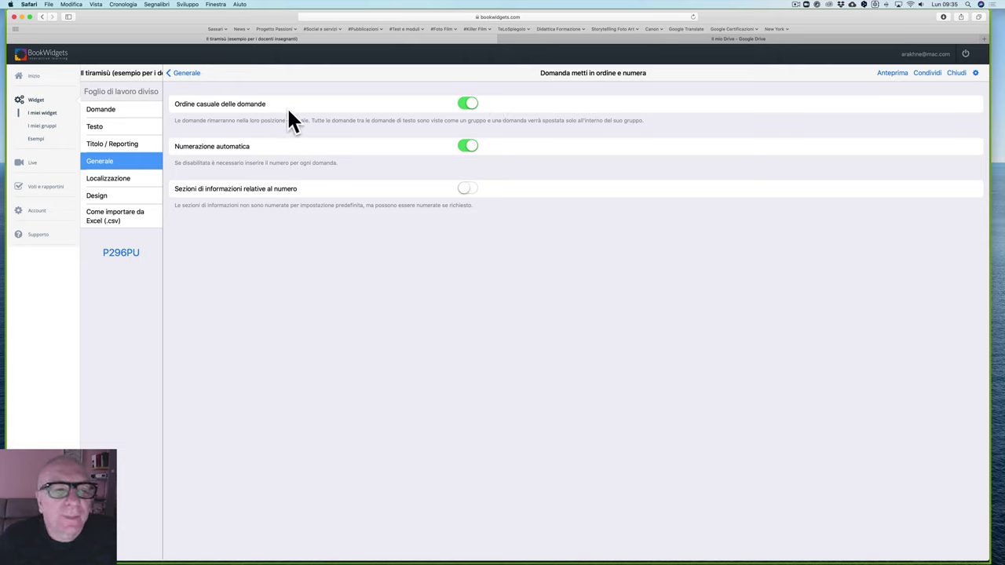
pyautogui.click(465, 108)
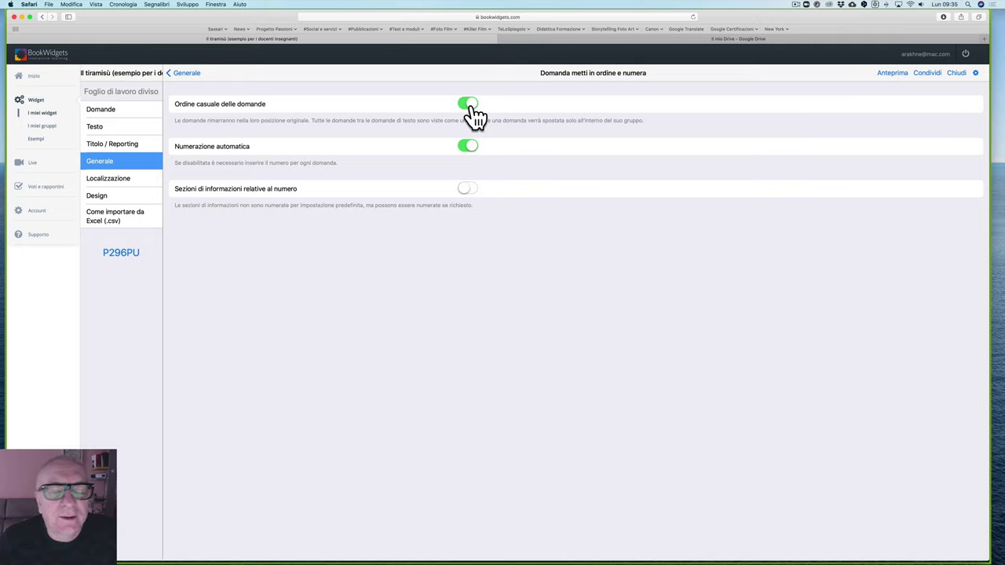
pyautogui.click(469, 110)
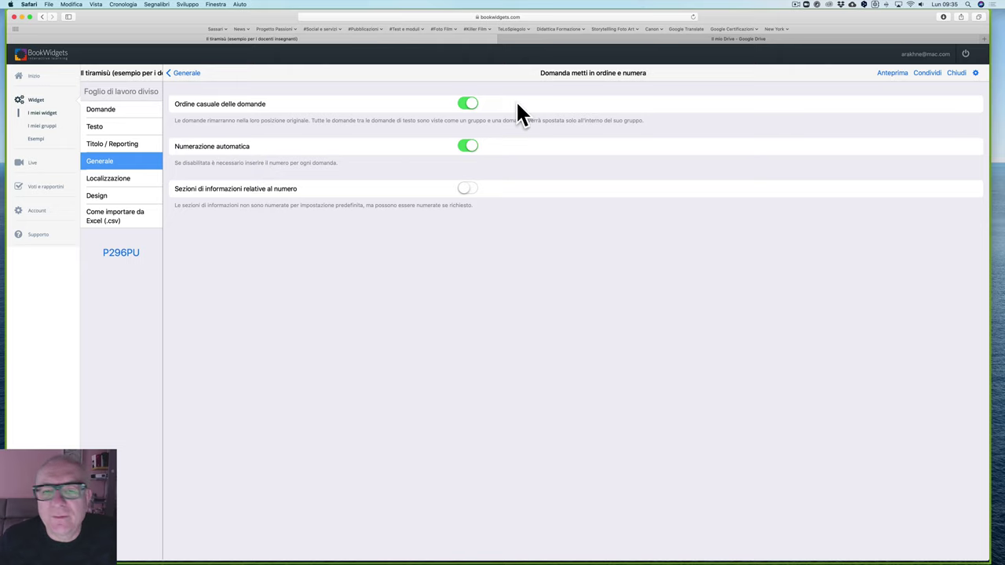
pyautogui.click(185, 73)
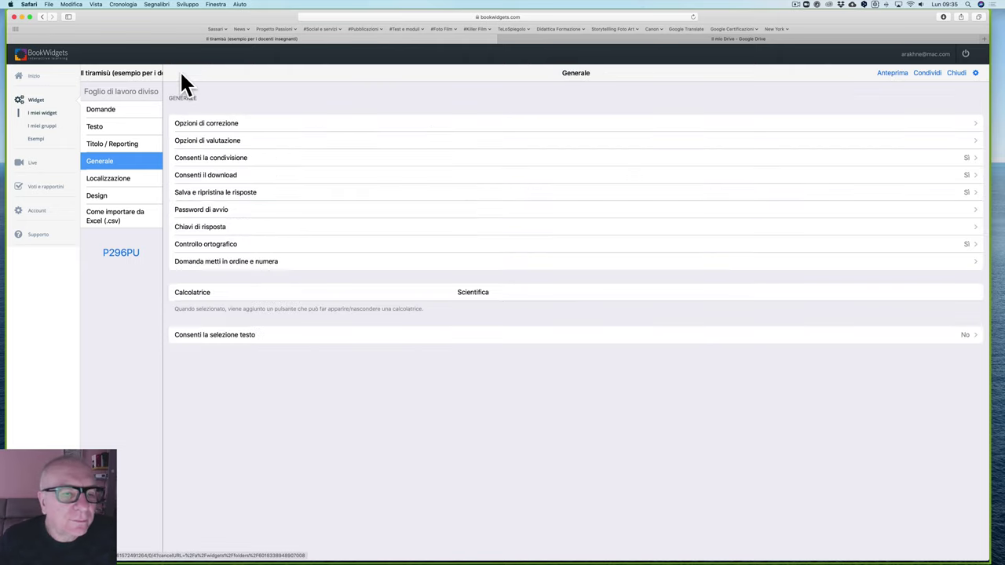
pyautogui.click(118, 179)
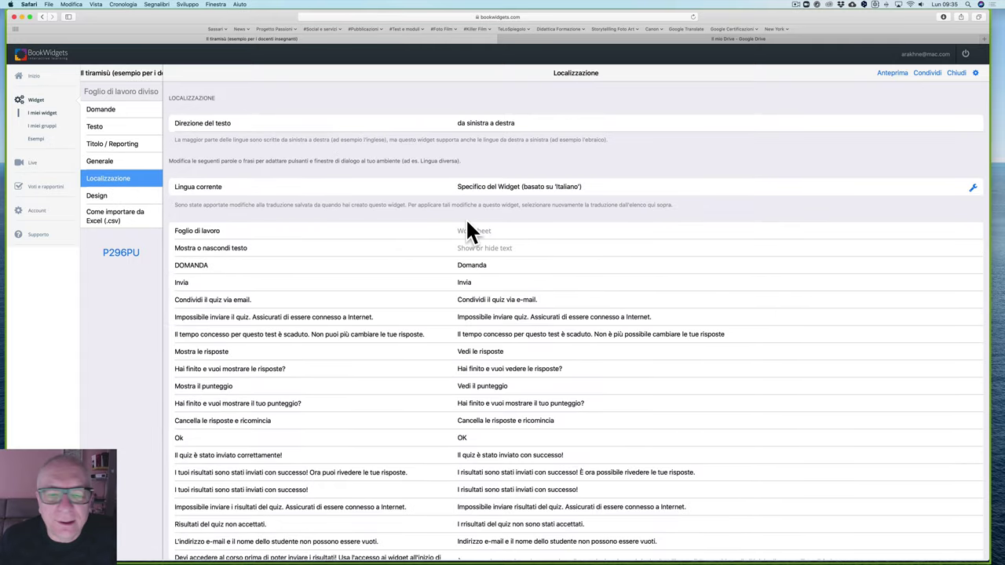
# Step: Empty the custom 'Invalid user name' translation field, discarding 'Nome utente scorretto'
pyautogui.scroll(-10, 468, 228)
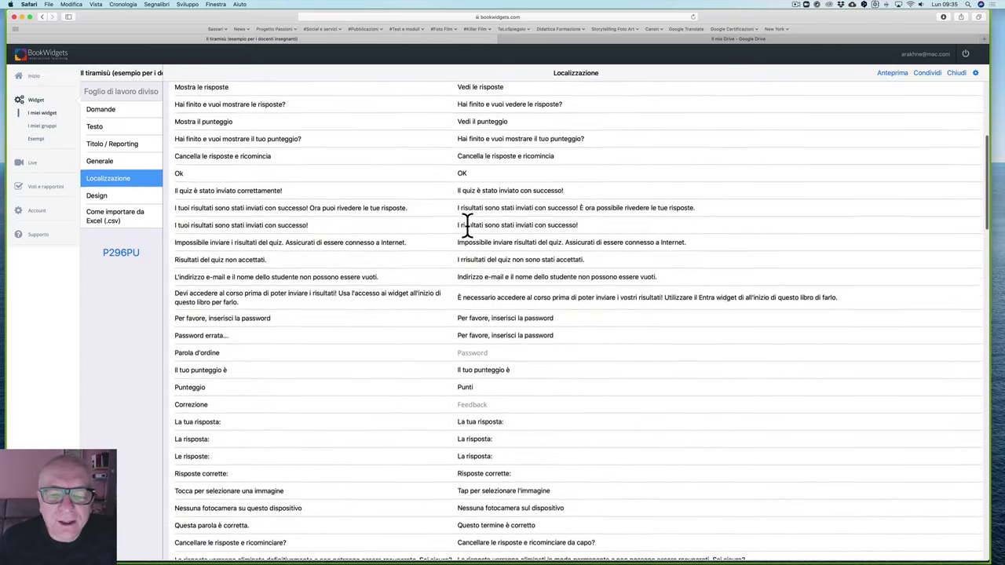
pyautogui.scroll(-15, 467, 227)
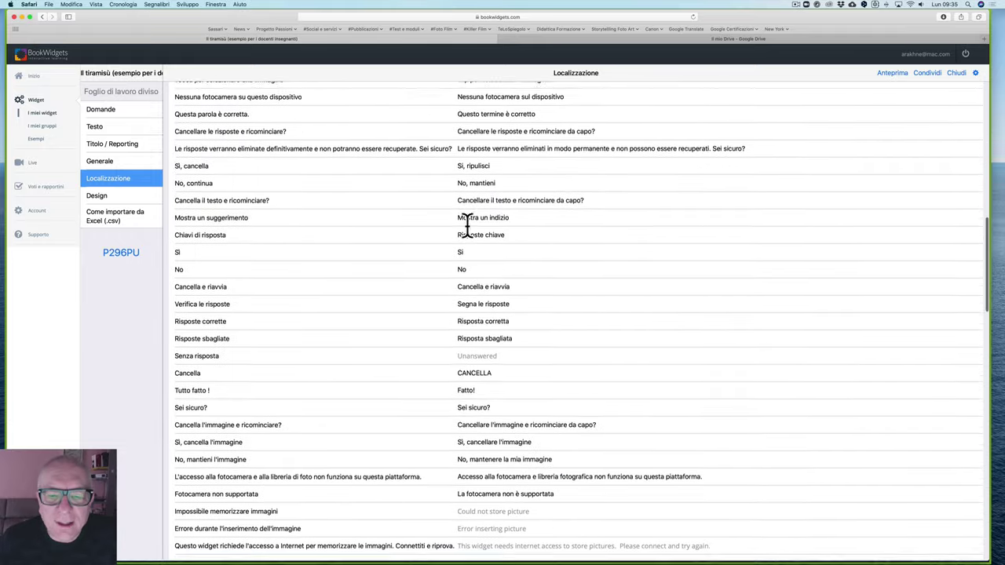
pyautogui.scroll(-2, 467, 226)
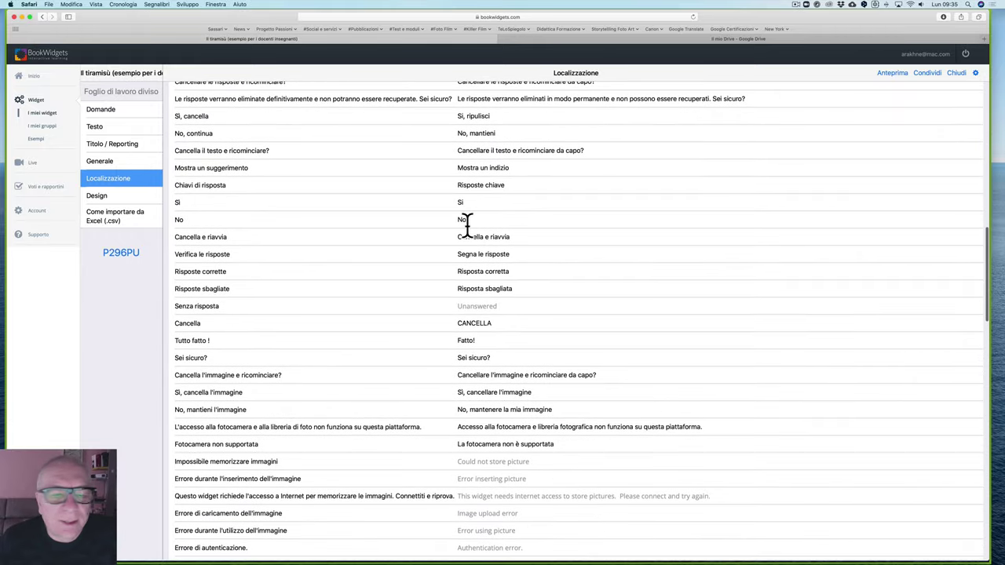
pyautogui.scroll(-12, 467, 226)
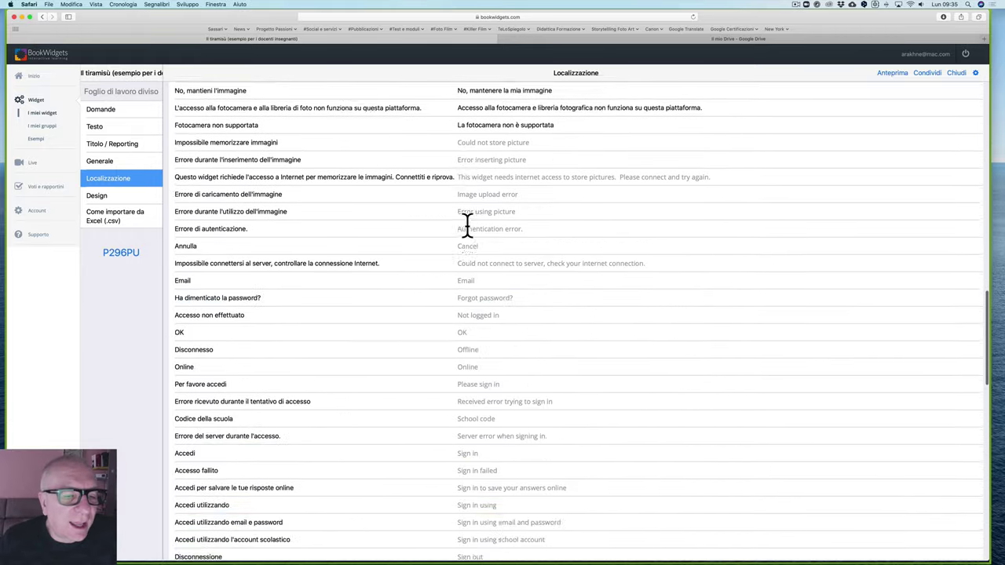
pyautogui.scroll(-18, 467, 226)
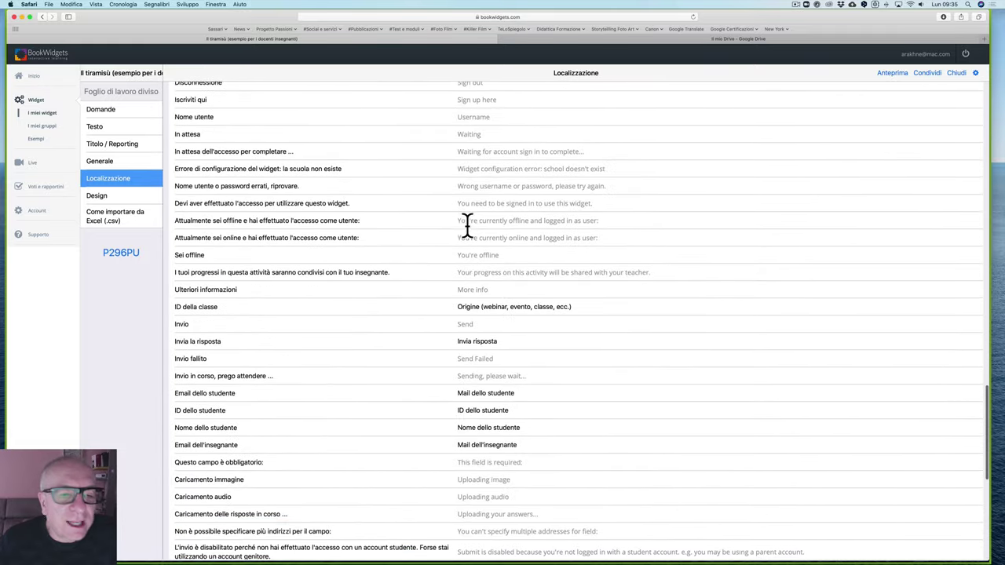
pyautogui.scroll(-8, 467, 225)
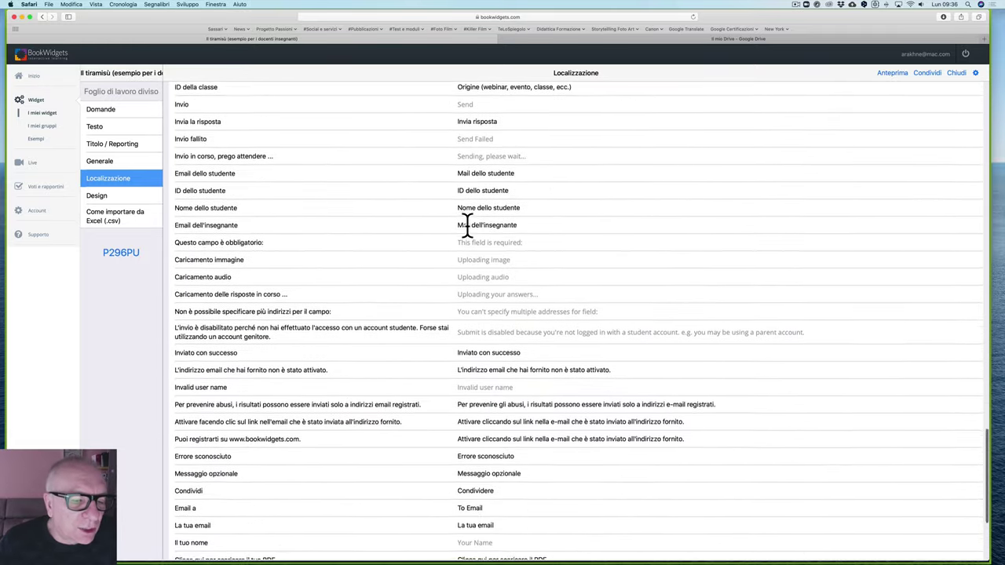
pyautogui.scroll(-7, 468, 225)
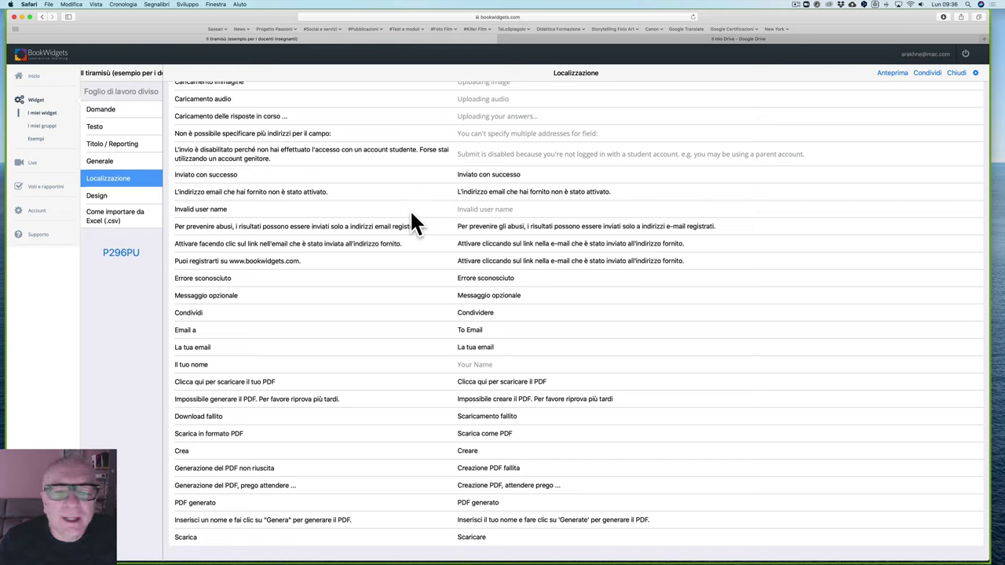
pyautogui.click(464, 207)
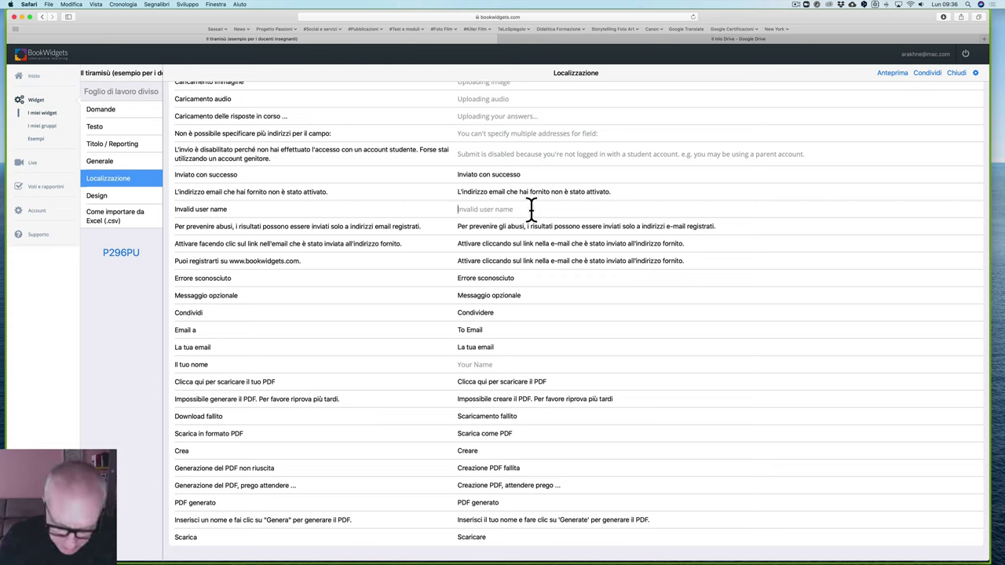
pyautogui.write('No')
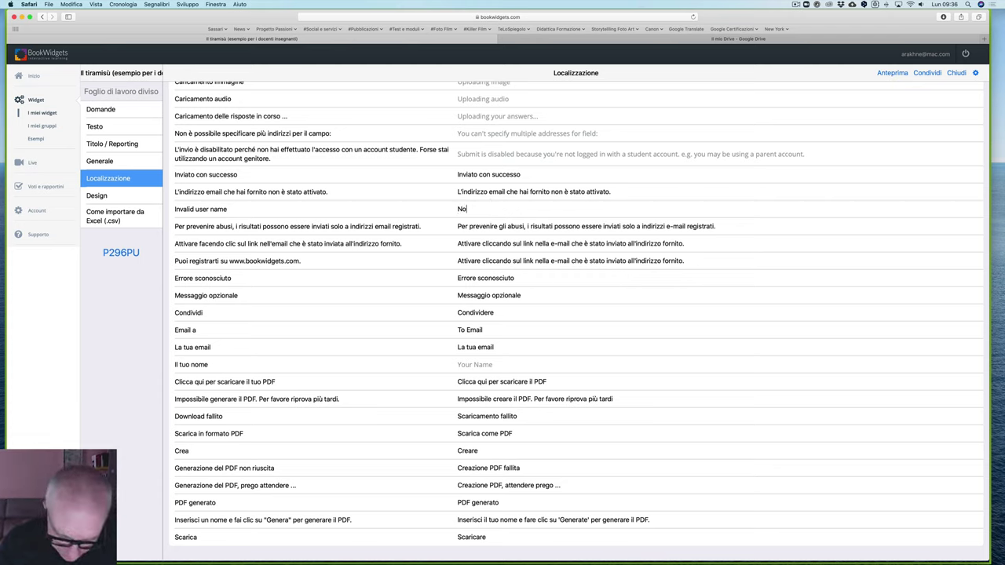
pyautogui.write('me utente s')
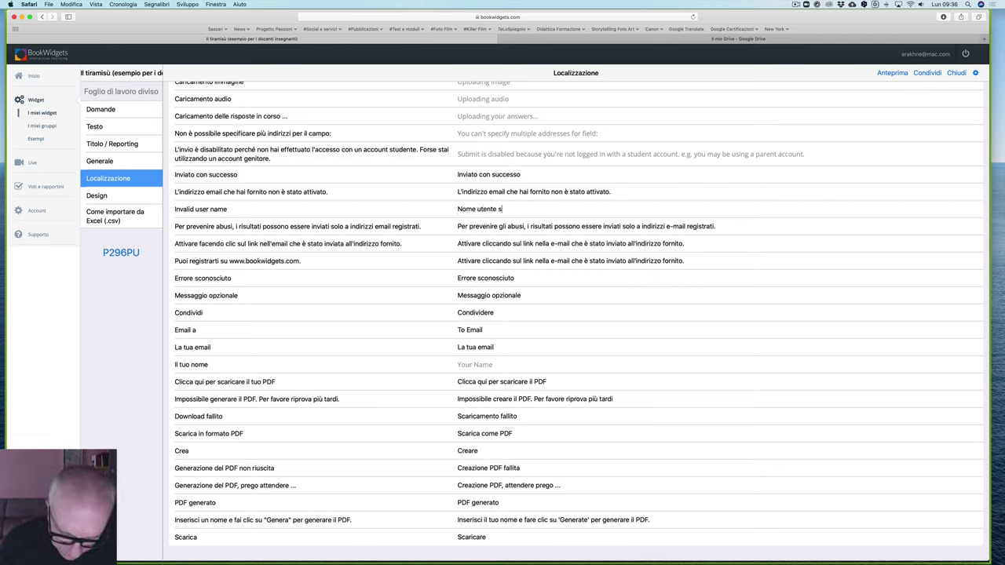
pyautogui.write('corretto')
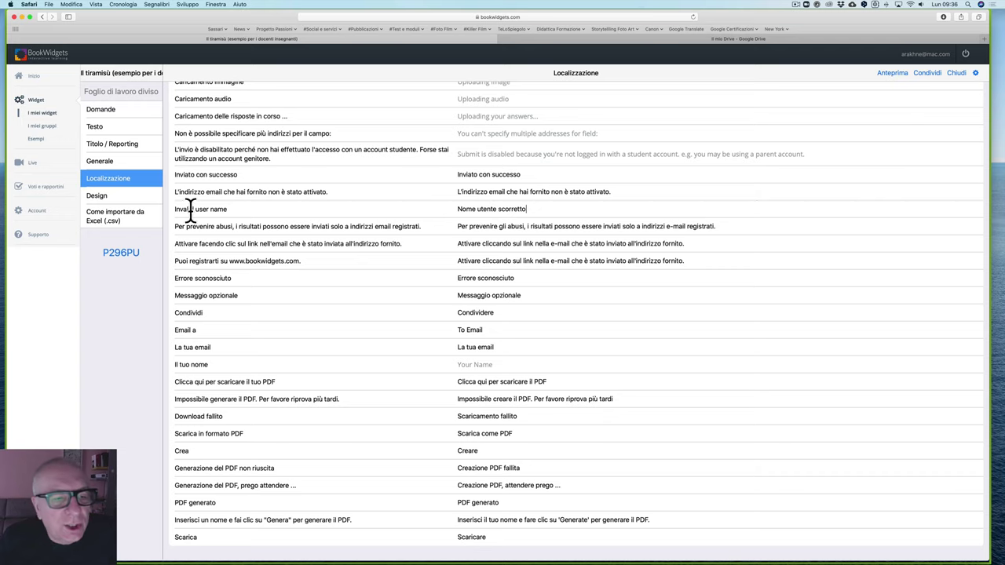
pyautogui.press('super+a')
pyautogui.press('BackSpace')
pyautogui.moveTo(175, 209); pyautogui.dragTo(237, 209)
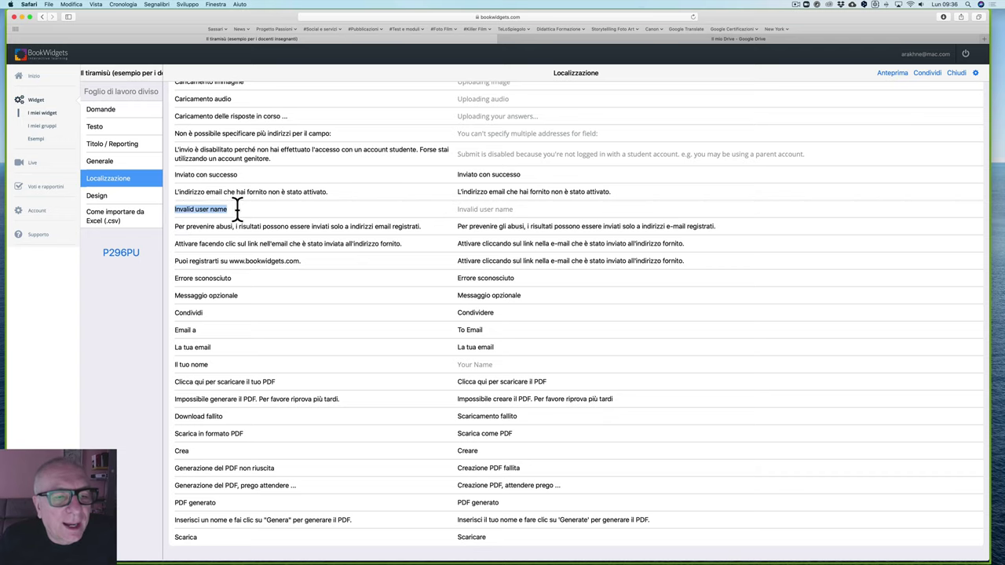
pyautogui.click(235, 210)
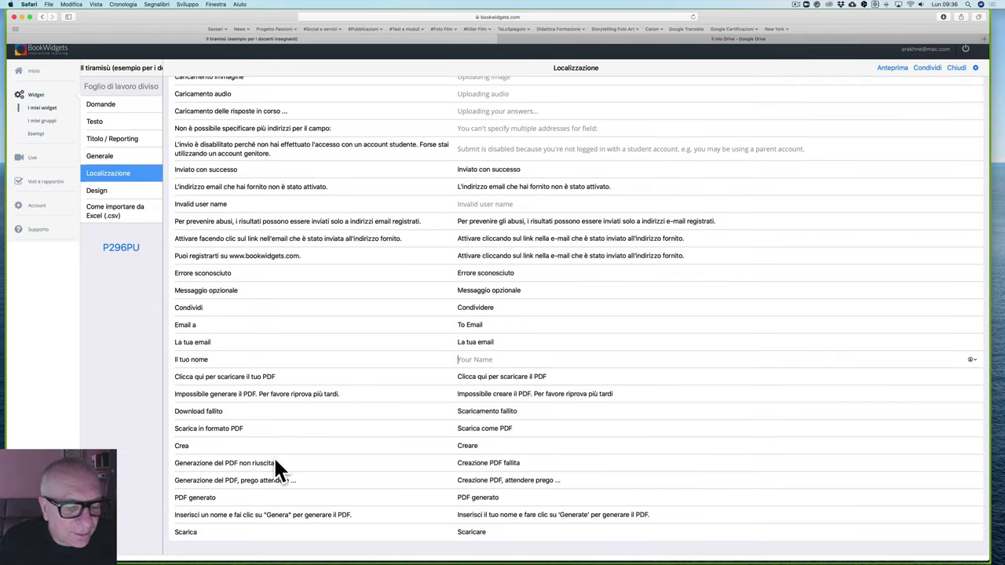
# Step: Show the widget's Design settings with the Sassari quadrato.jpg cover
pyautogui.scroll(15, 275, 464)
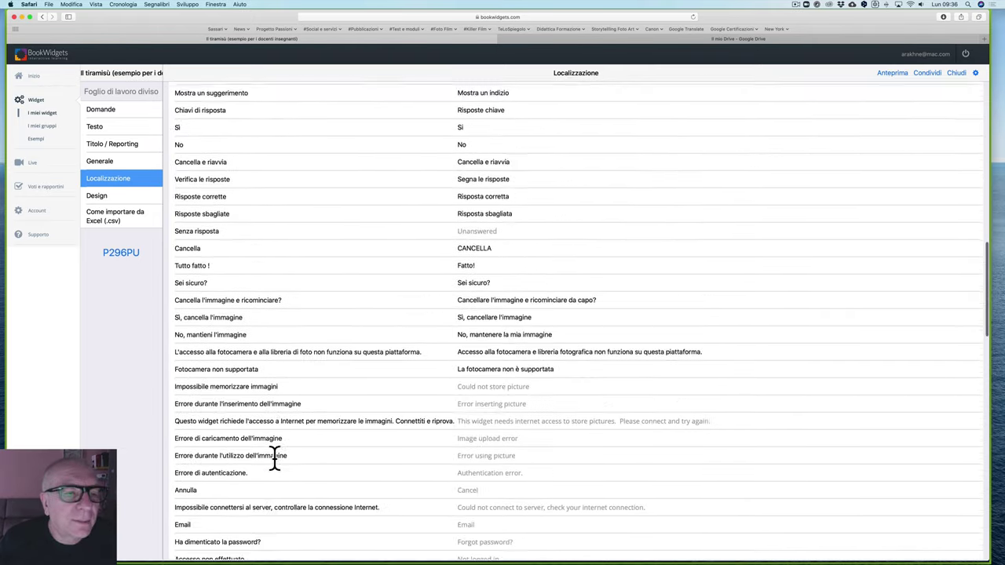
pyautogui.scroll(10, 275, 463)
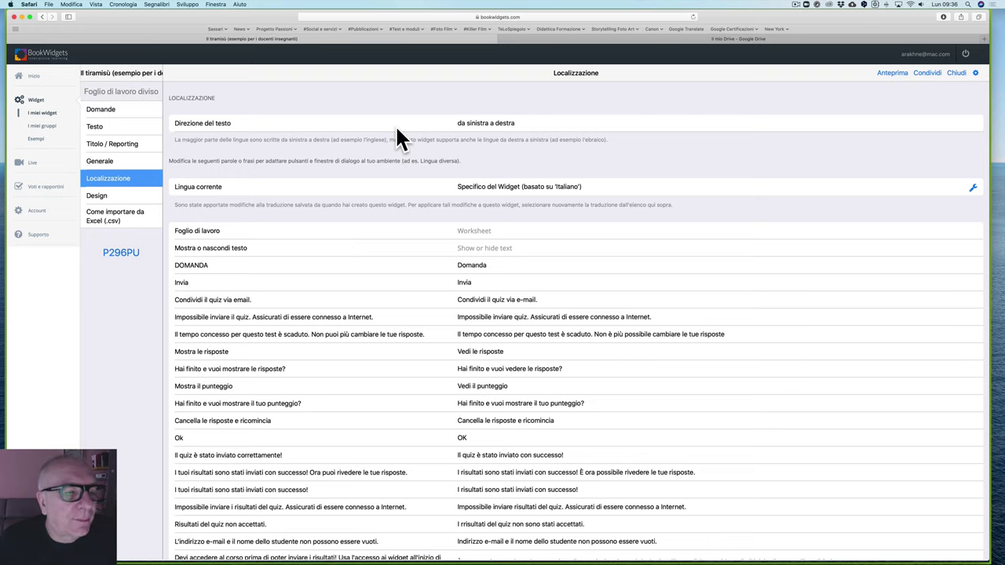
pyautogui.click(98, 198)
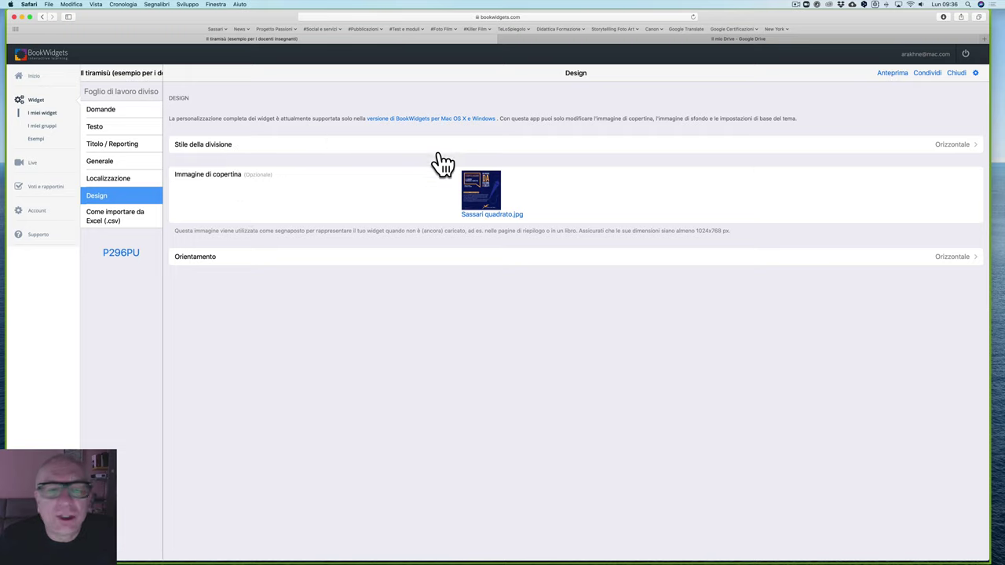
pyautogui.click(287, 151)
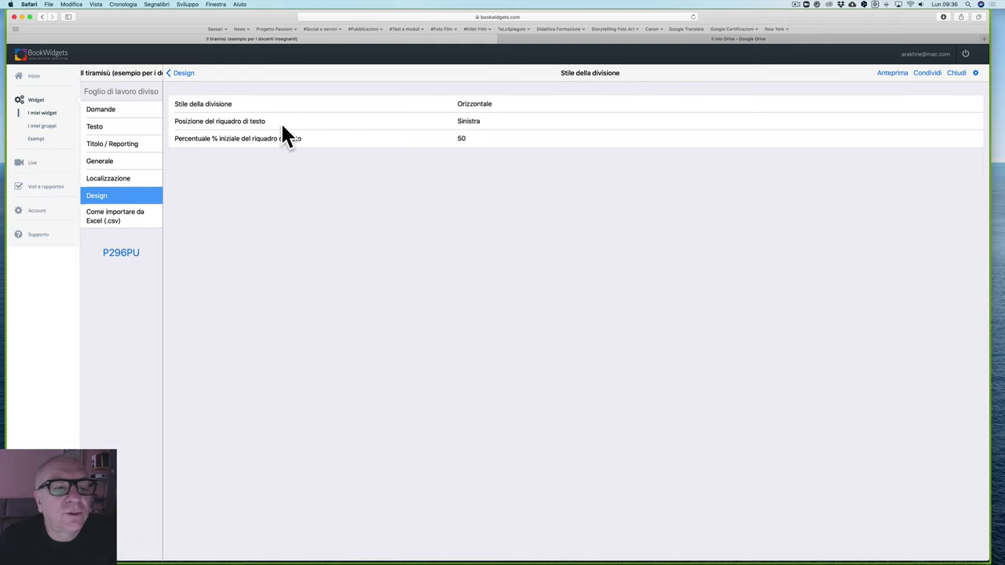
pyautogui.click(178, 74)
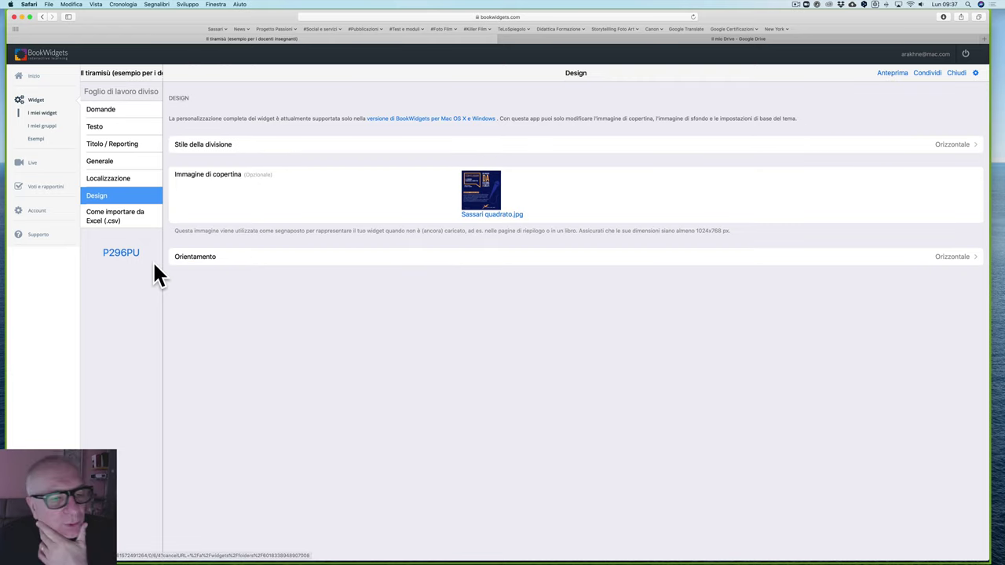
pyautogui.moveTo(140, 246); pyautogui.dragTo(99, 252)
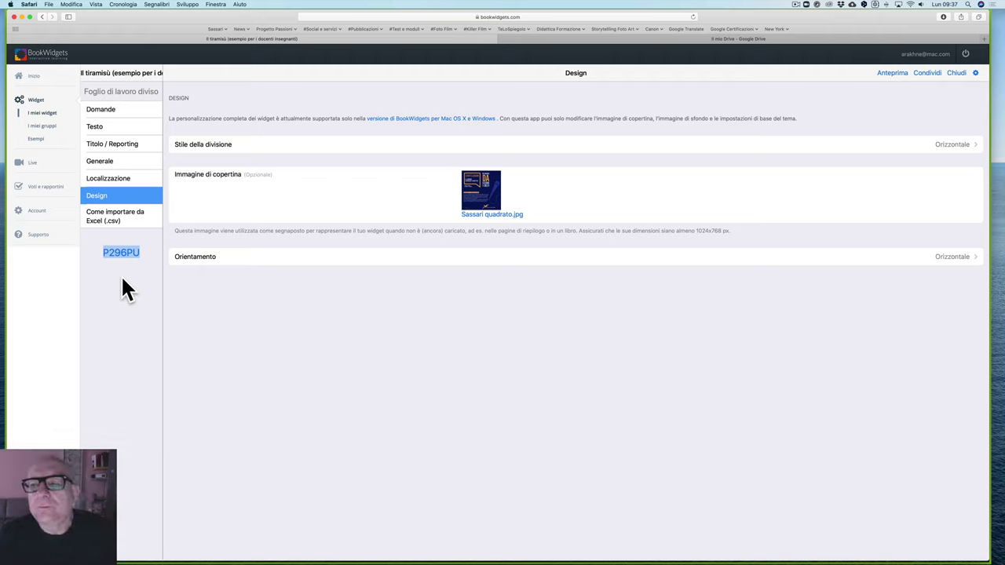
pyautogui.click(495, 281)
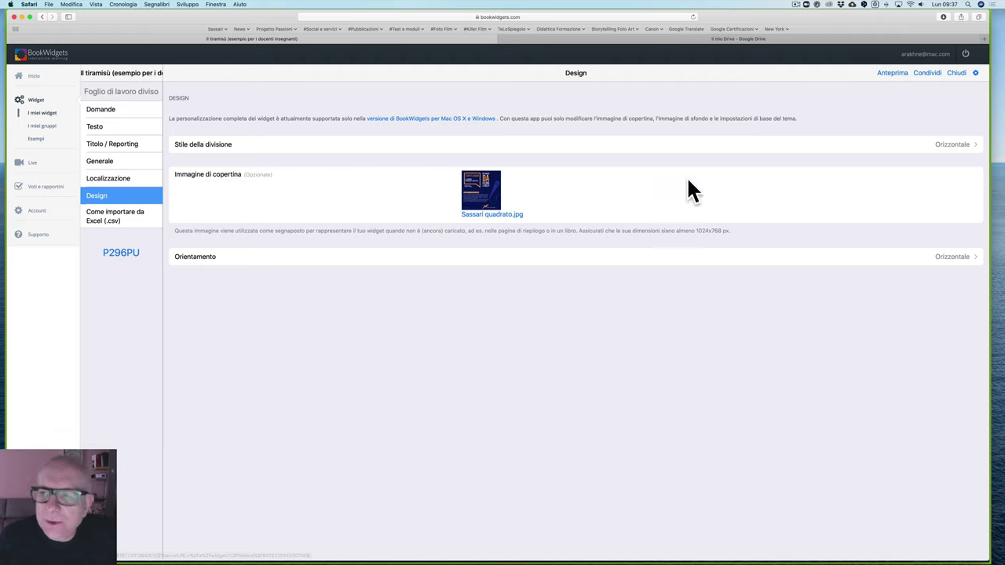
# Step: Bring up the Invia a Google Classroom dialog for the tiramisù widget and inspect the account e-mail
pyautogui.click(928, 73)
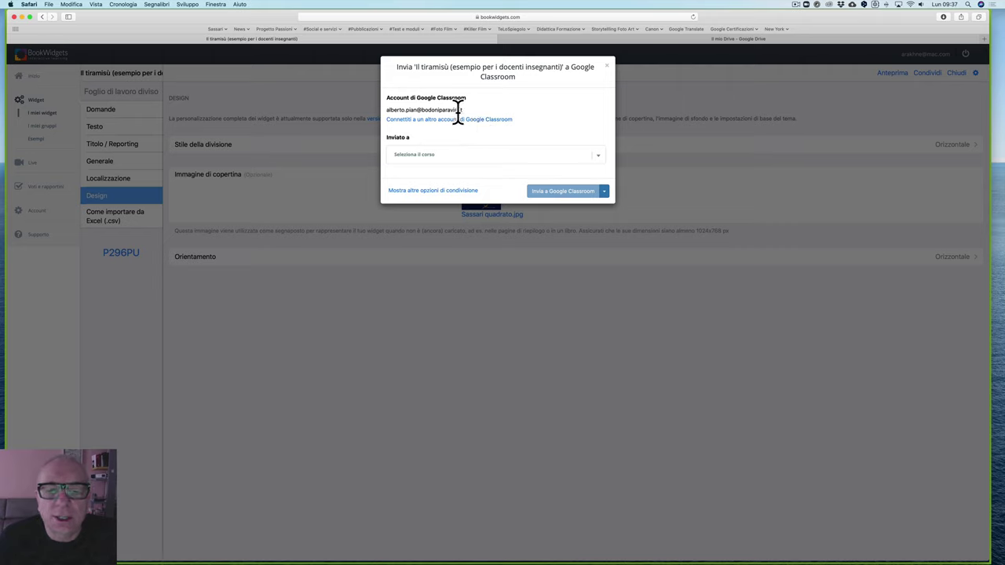
pyautogui.moveTo(420, 109); pyautogui.dragTo(477, 109)
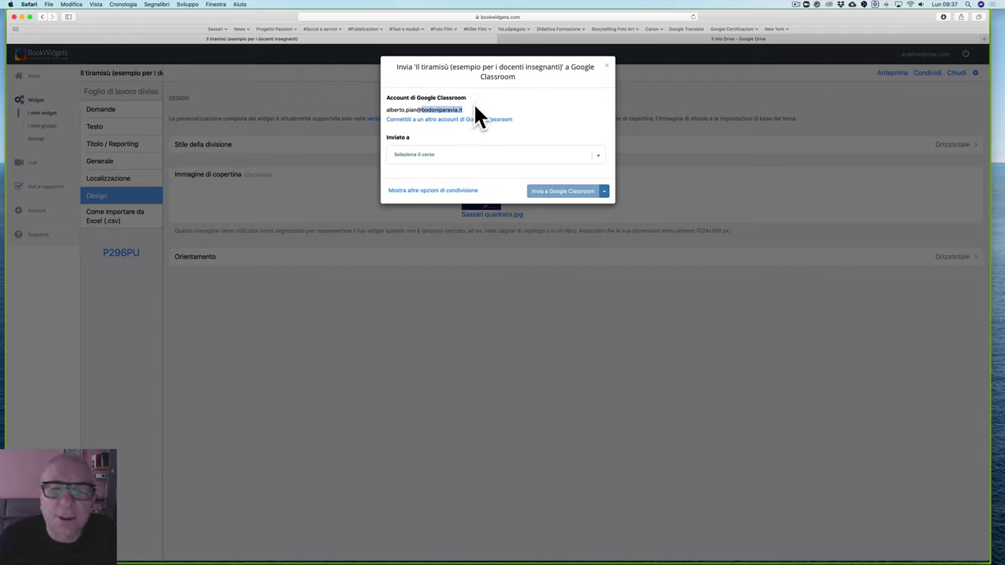
pyautogui.click(472, 131)
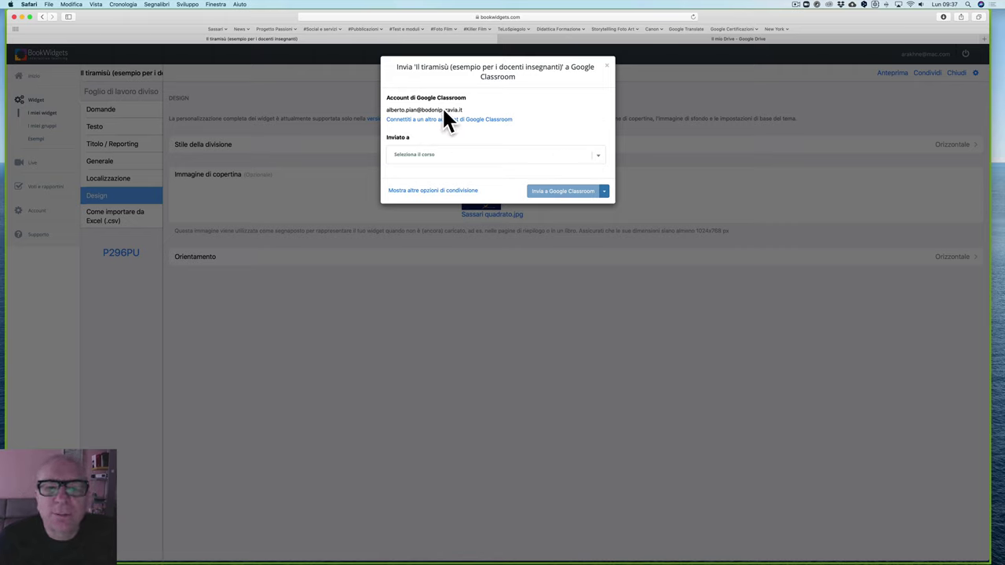
pyautogui.moveTo(416, 110); pyautogui.dragTo(467, 110)
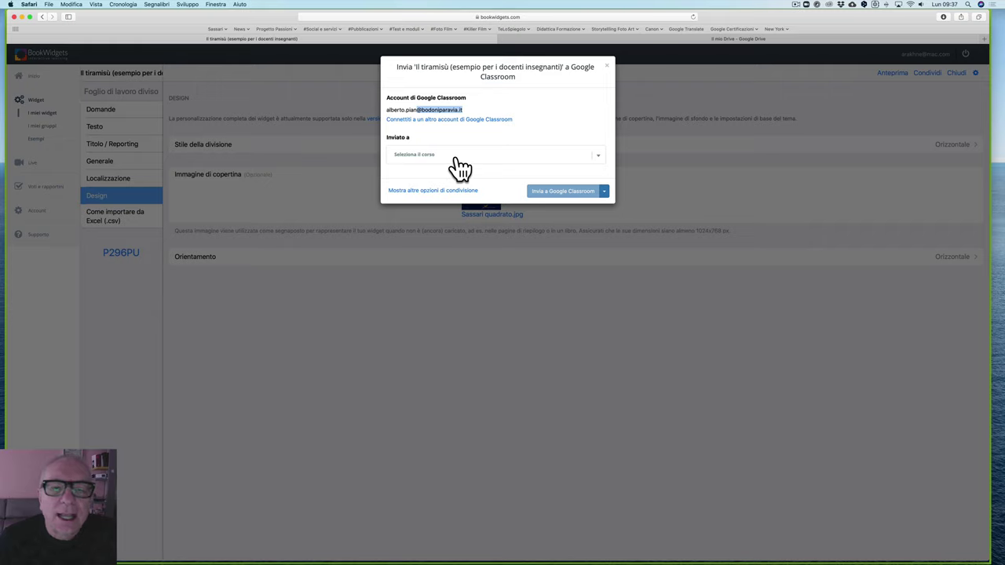
# Step: Tick CoronavirusClassroom, 4CG e 4DG and 5CG e 5CT, then choose Salva bozza in Google Classroom
pyautogui.click(458, 161)
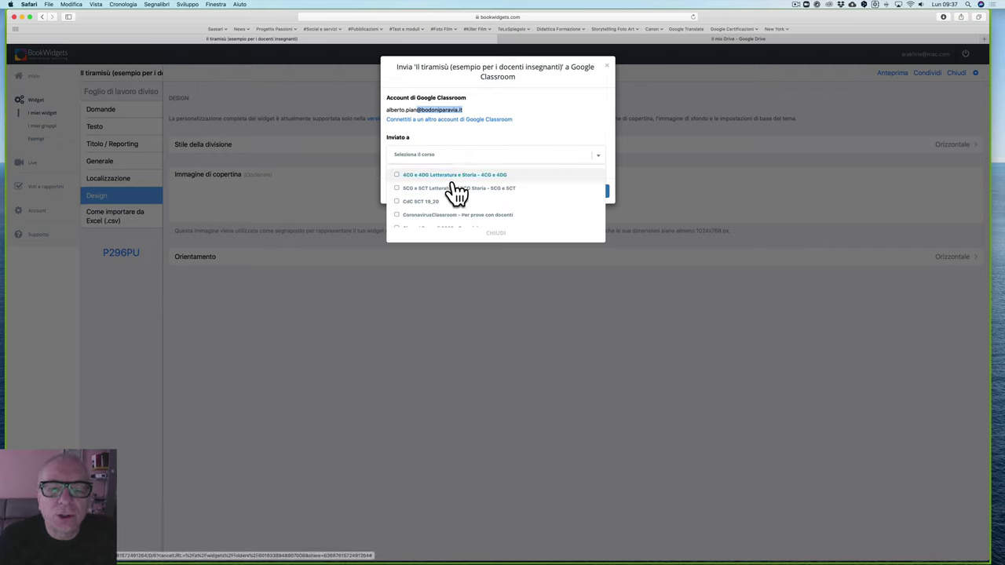
pyautogui.scroll(-5, 454, 196)
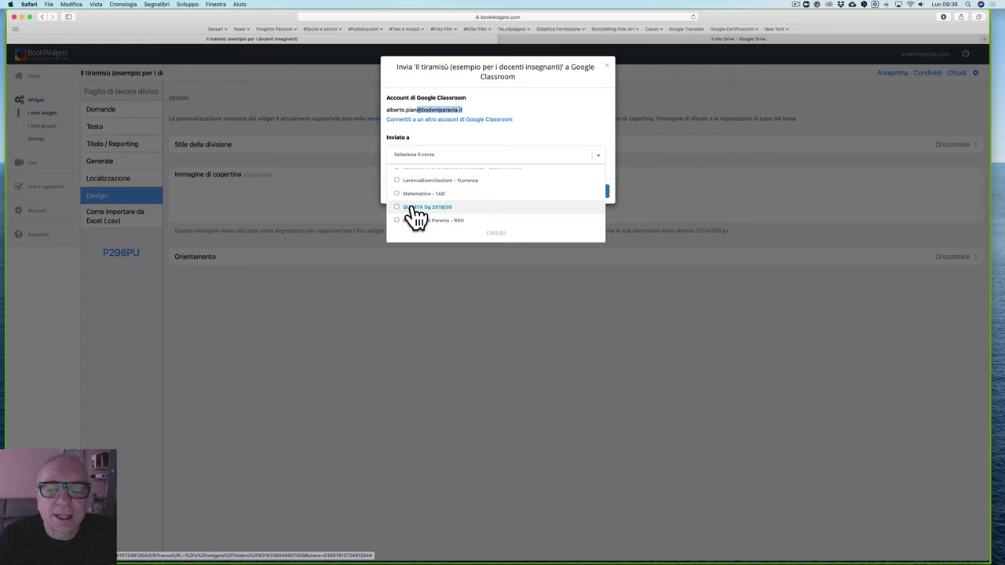
pyautogui.scroll(5, 448, 220)
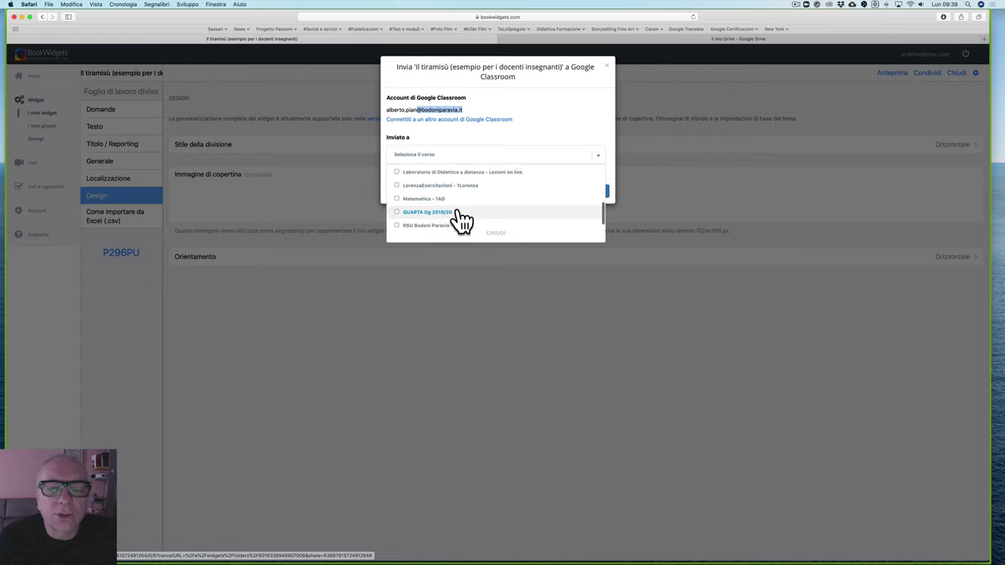
pyautogui.scroll(-2, 455, 220)
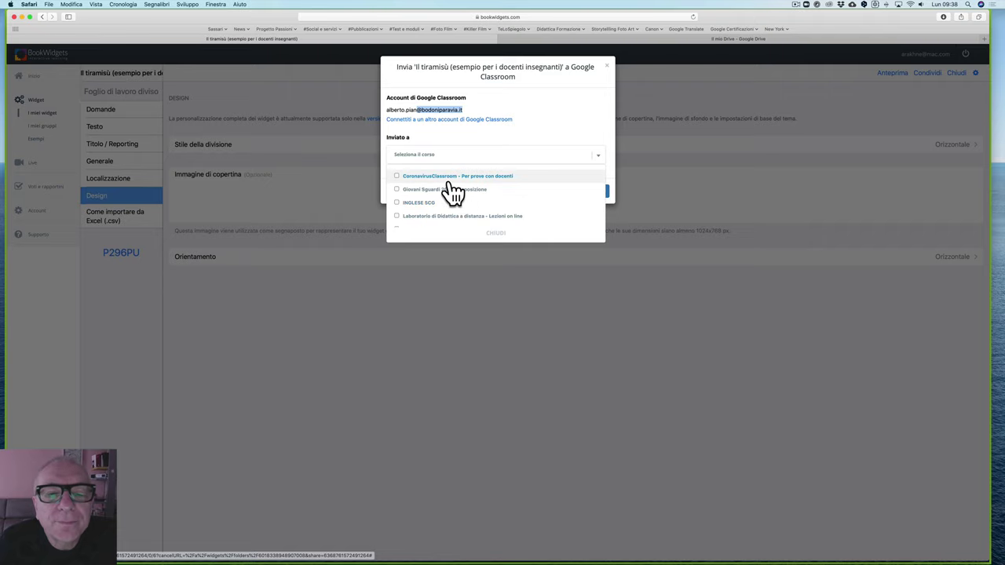
pyautogui.click(412, 179)
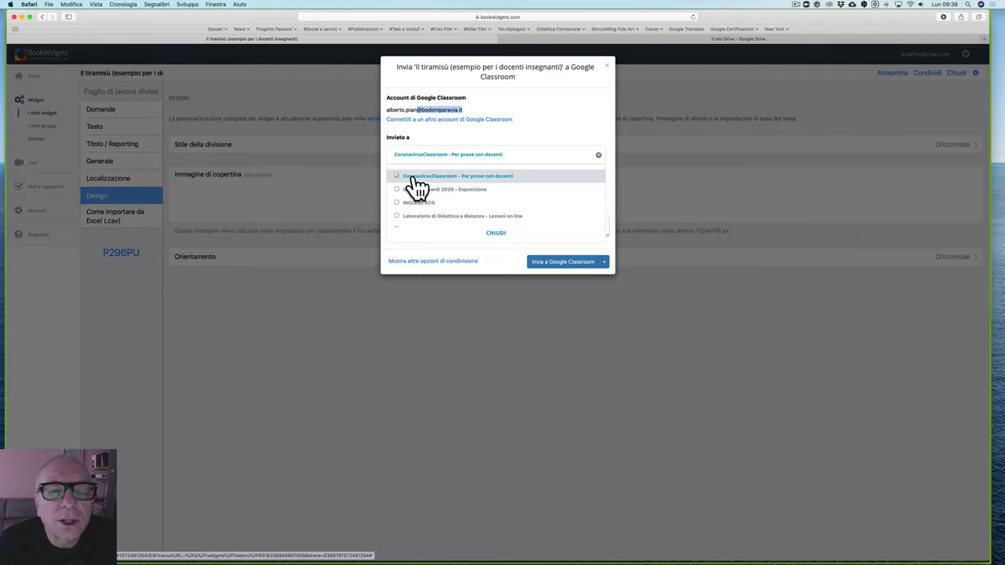
pyautogui.scroll(3, 459, 202)
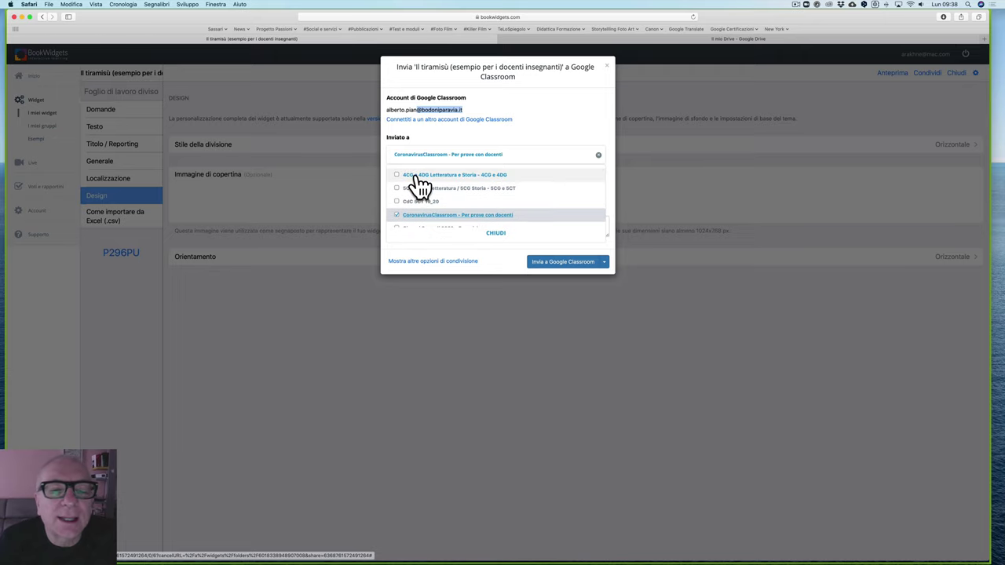
pyautogui.click(420, 179)
pyautogui.click(418, 191)
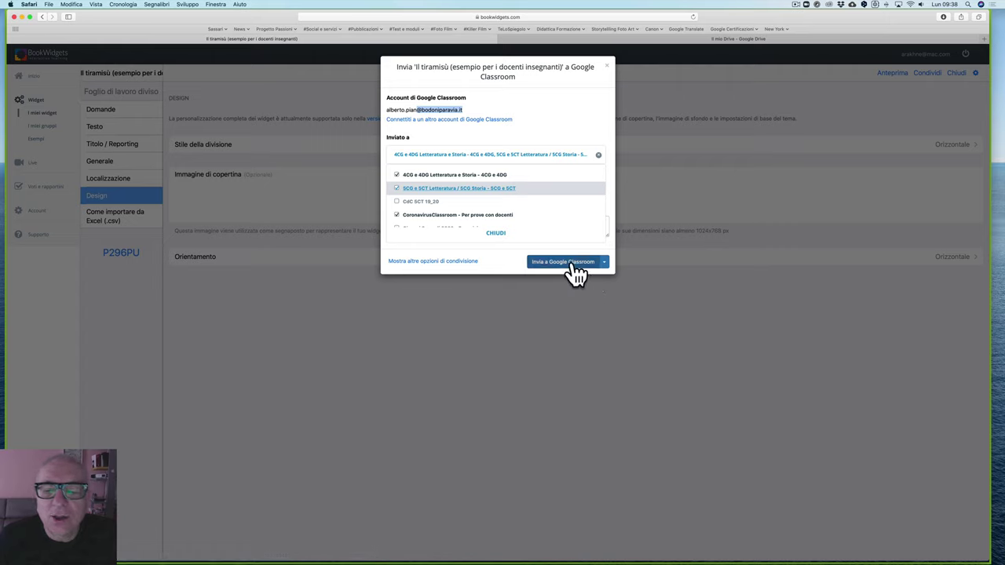
pyautogui.click(604, 263)
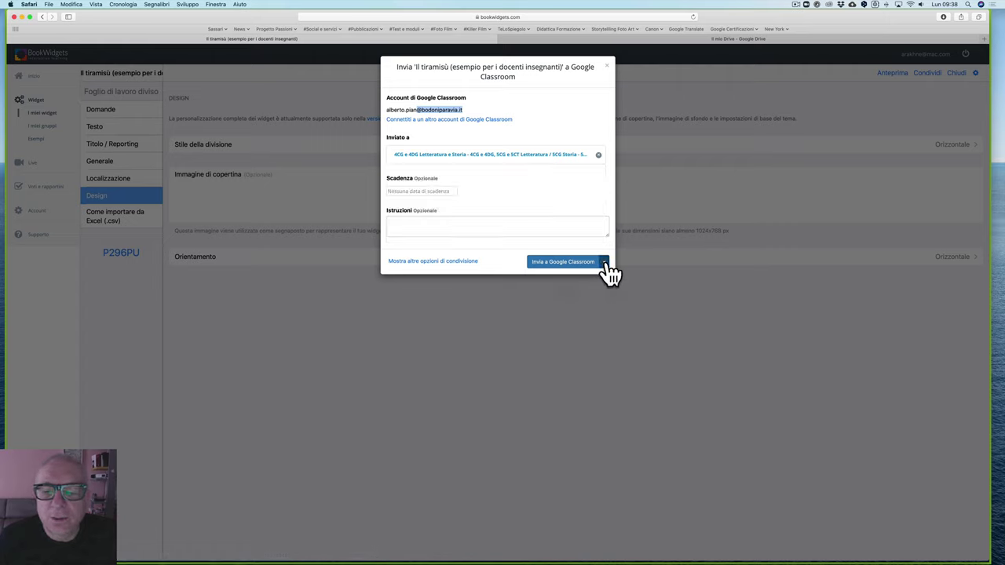
pyautogui.click(604, 263)
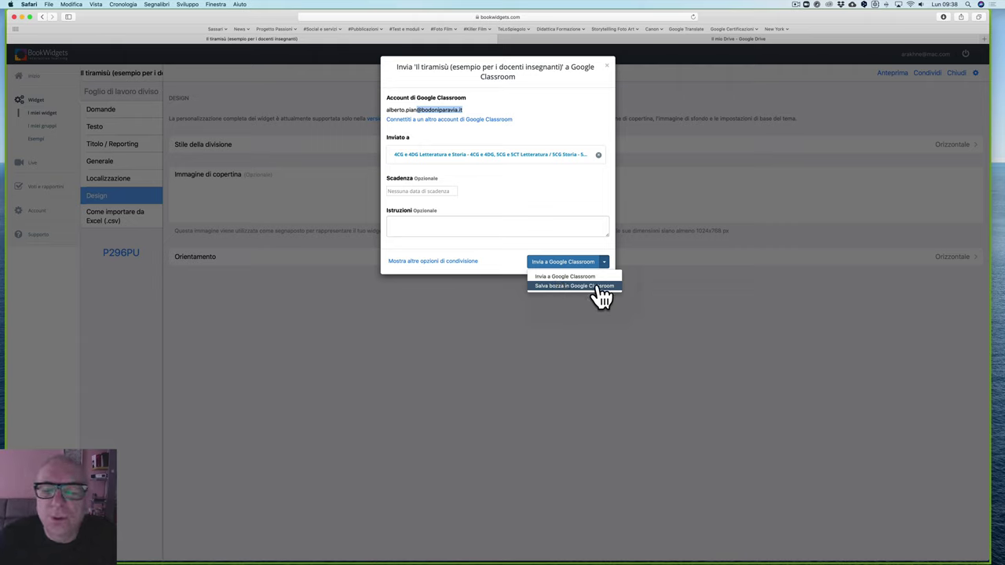
pyautogui.click(565, 286)
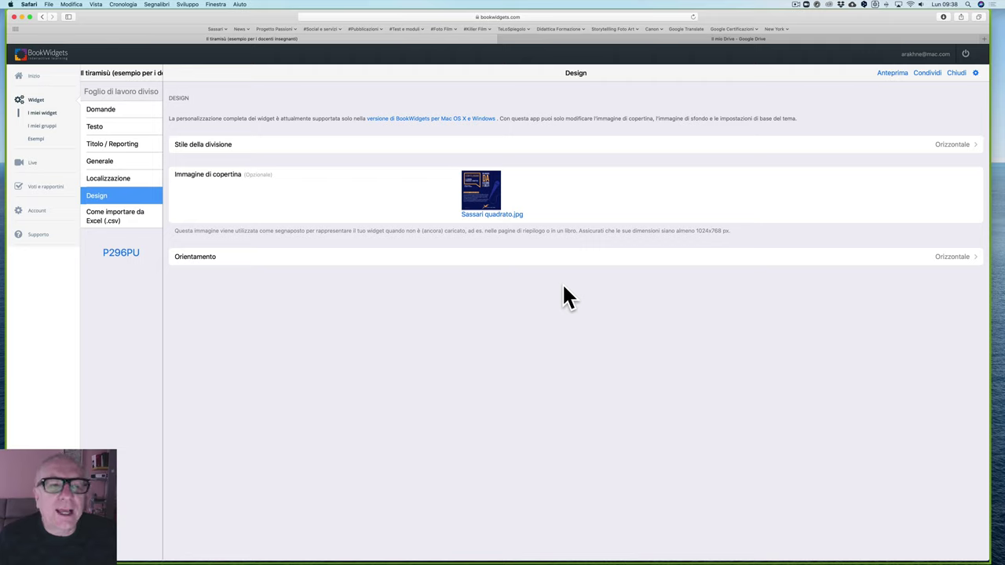
# Step: From Condividi's other sharing options, display the widget's QR code full size
pyautogui.click(926, 73)
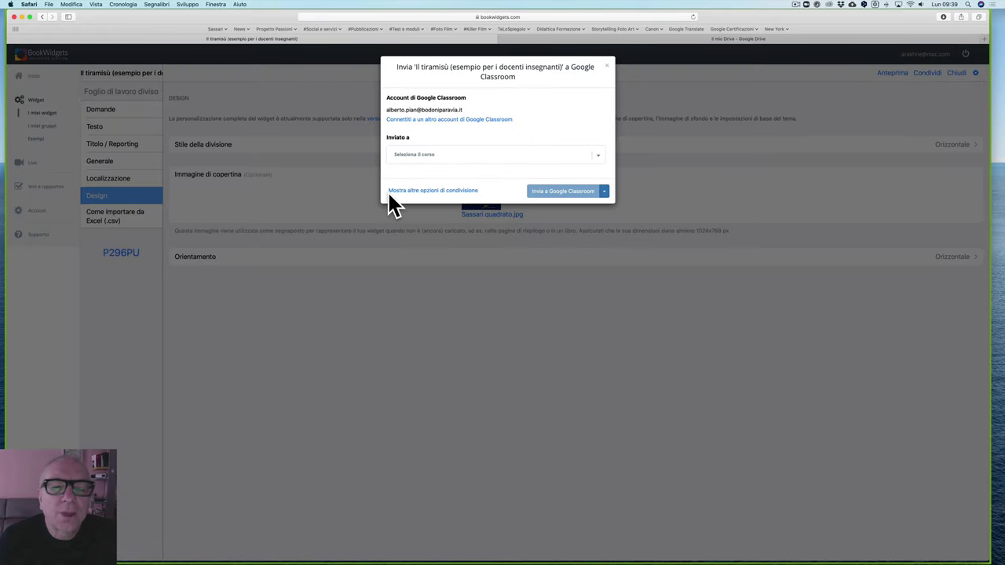
pyautogui.click(448, 191)
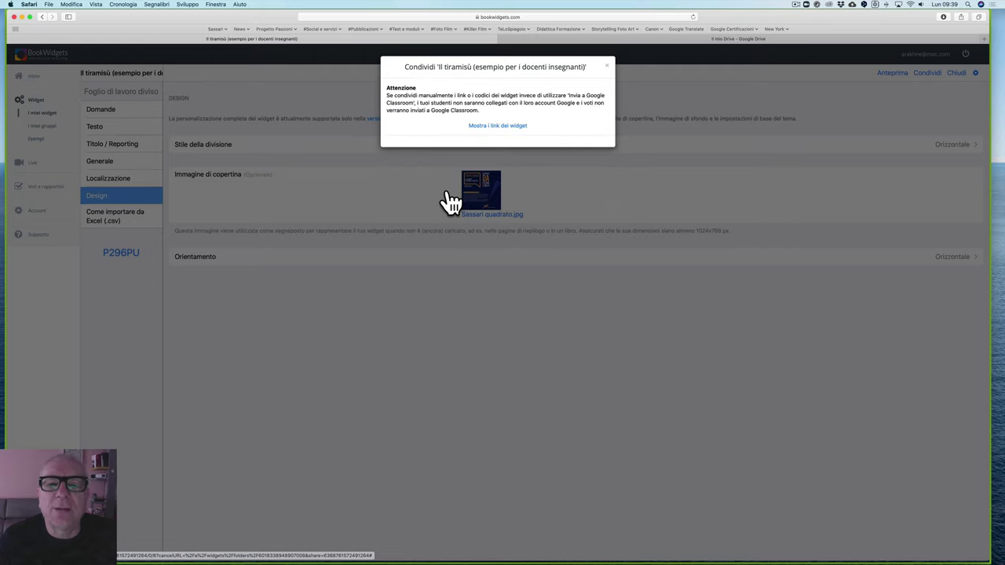
pyautogui.click(497, 127)
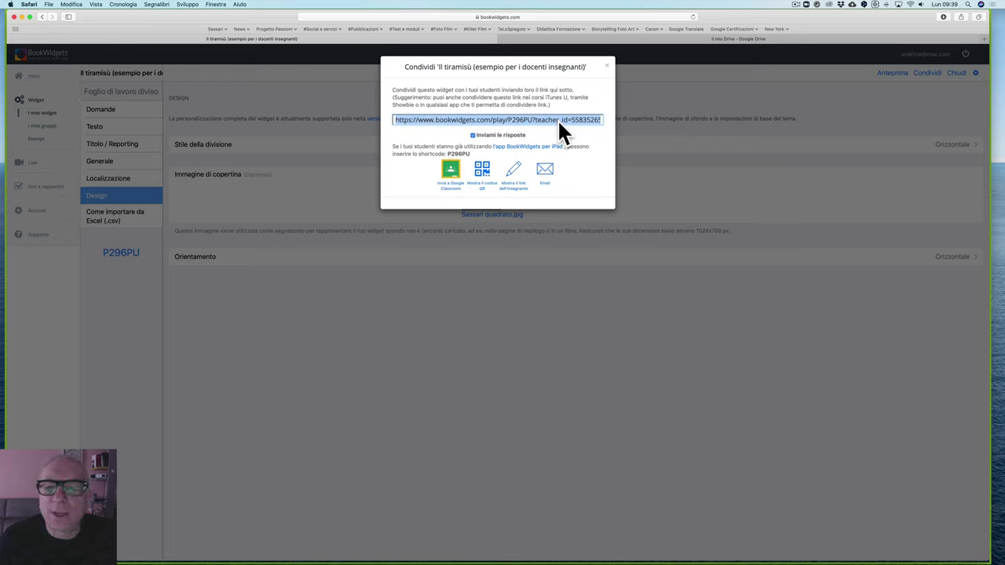
pyautogui.click(483, 175)
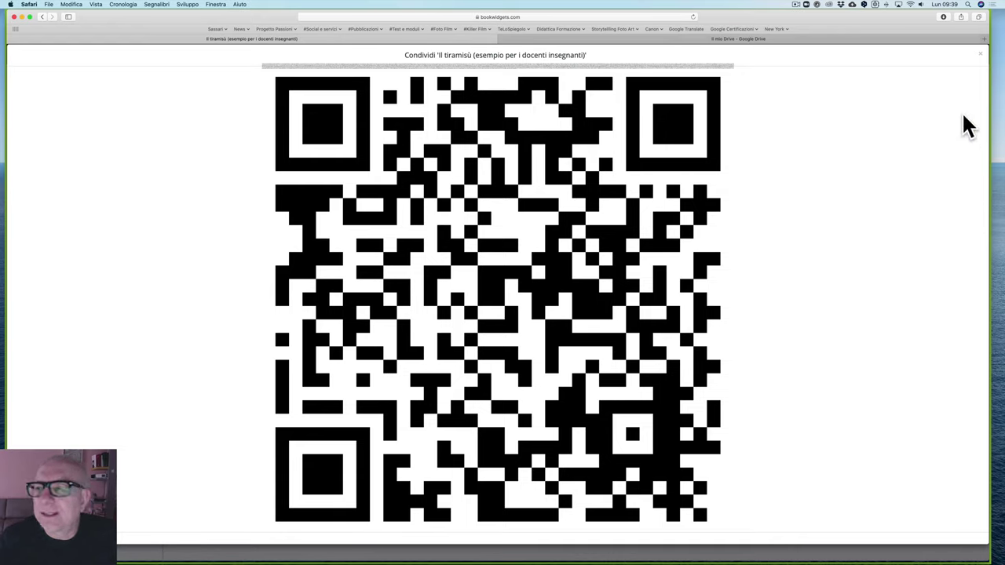
# Step: Close the QR view, reveal and select the teacher sharing link, then close the sharing window
pyautogui.click(981, 56)
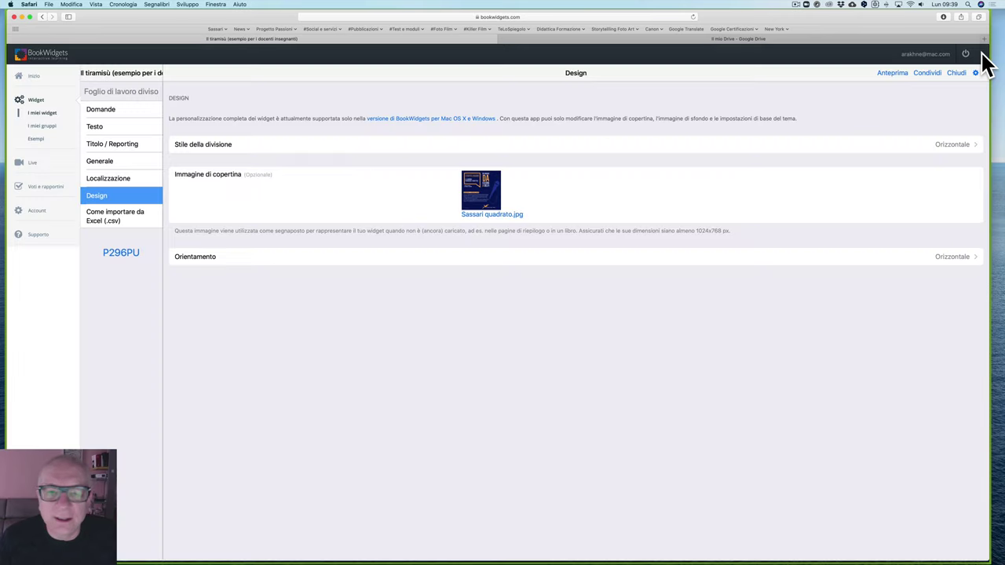
pyautogui.click(925, 73)
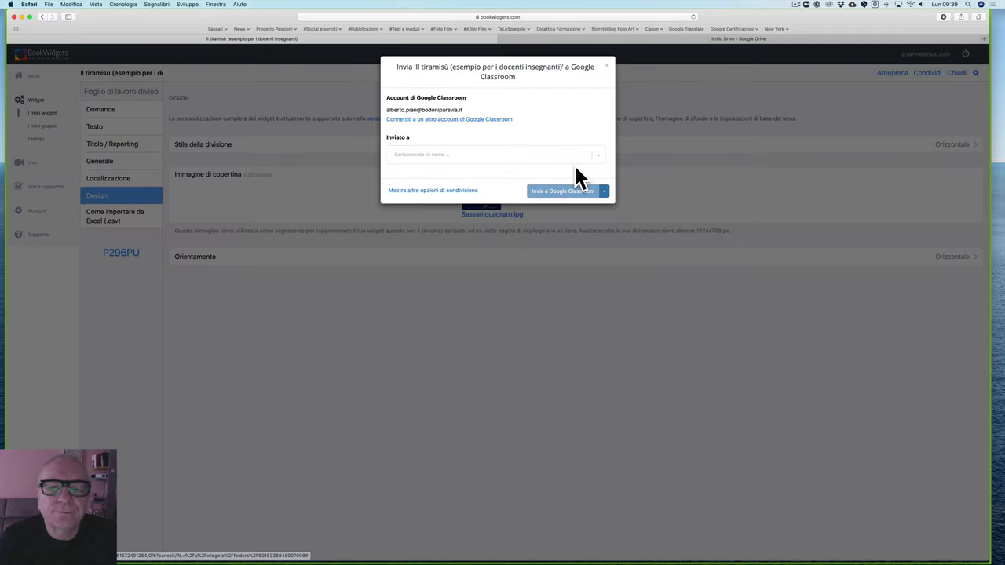
pyautogui.click(458, 190)
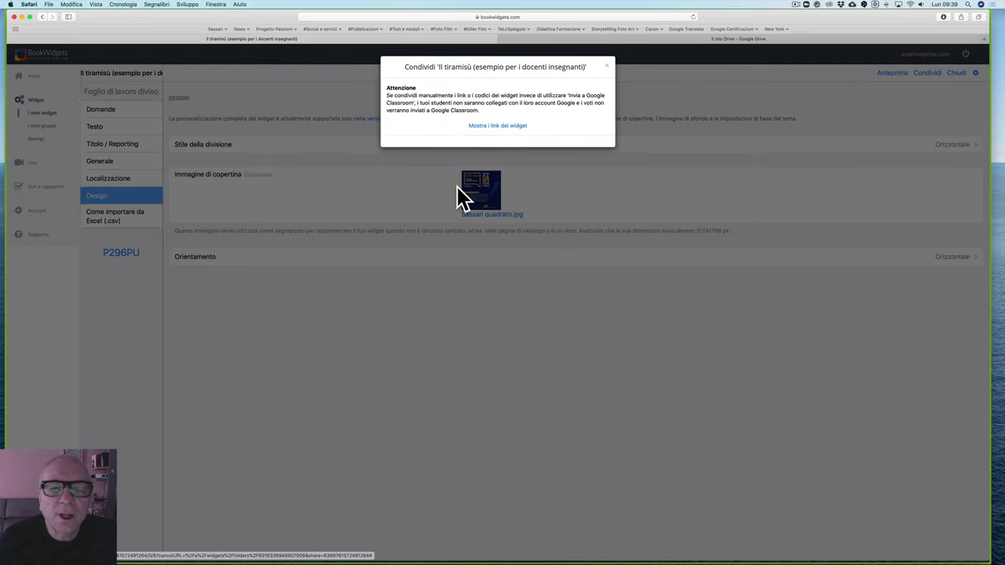
pyautogui.click(498, 128)
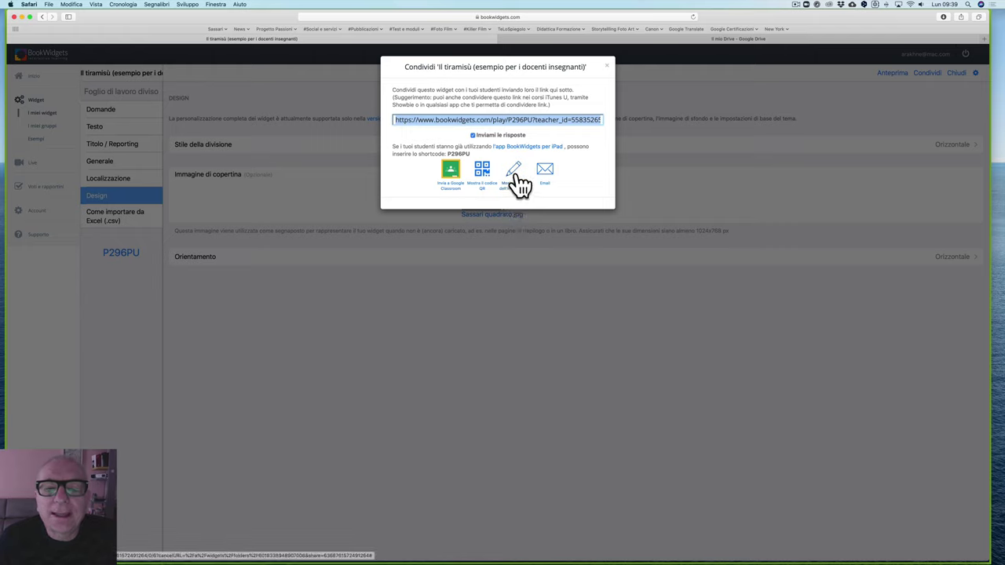
pyautogui.click(516, 182)
pyautogui.click(518, 128)
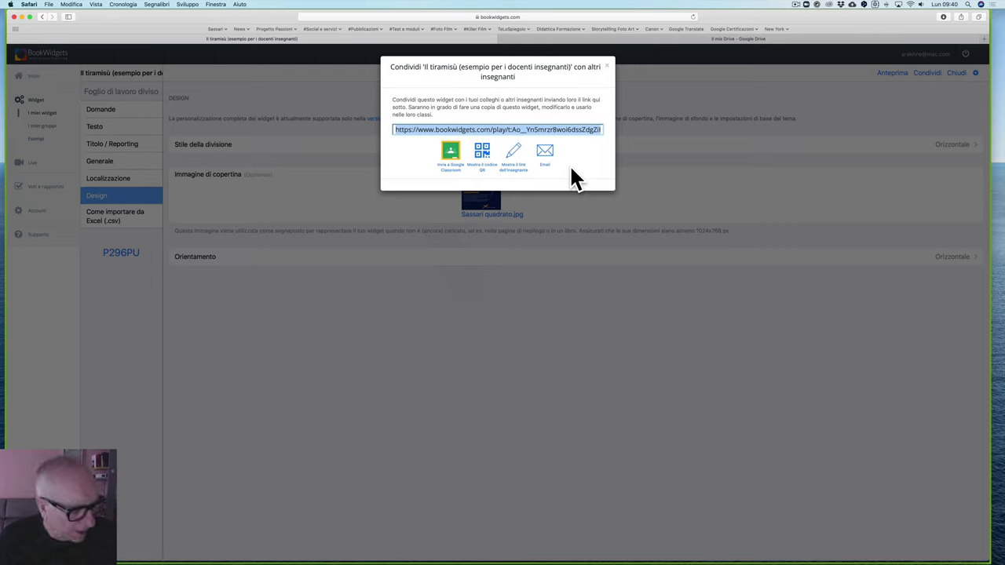
pyautogui.click(609, 70)
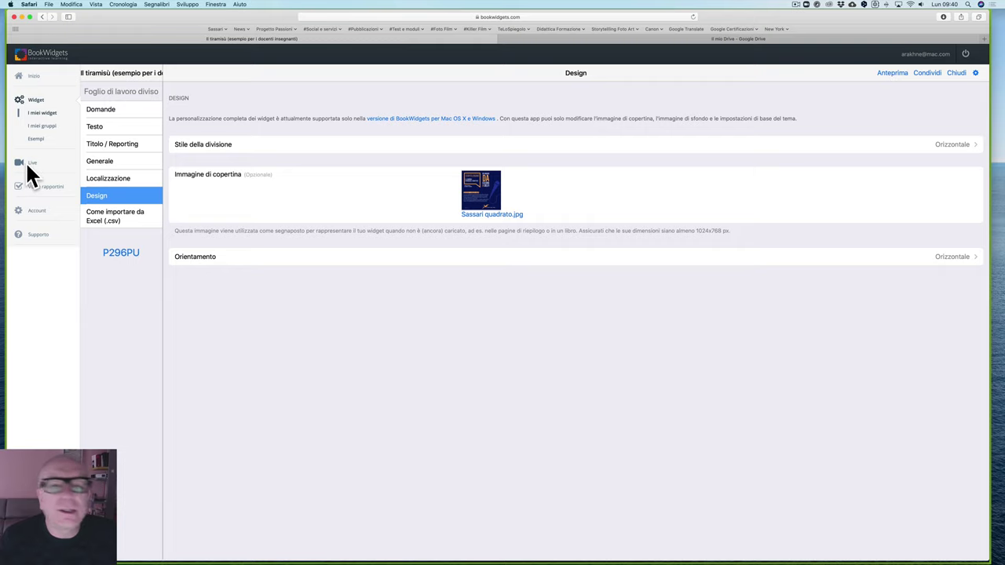
# Step: Dismiss the Google Classroom share dialog and go to the Live Widget page
pyautogui.click(930, 73)
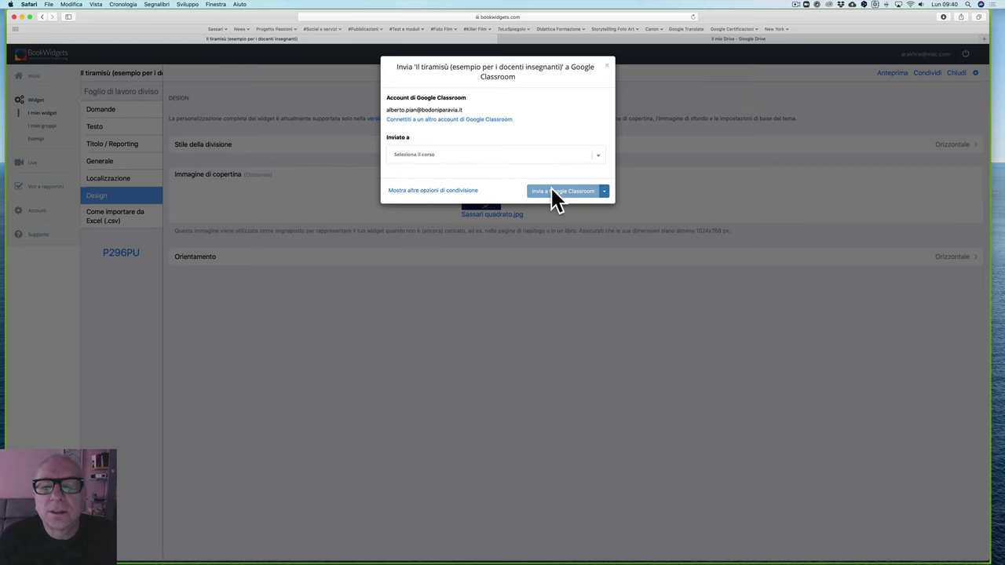
pyautogui.click(607, 66)
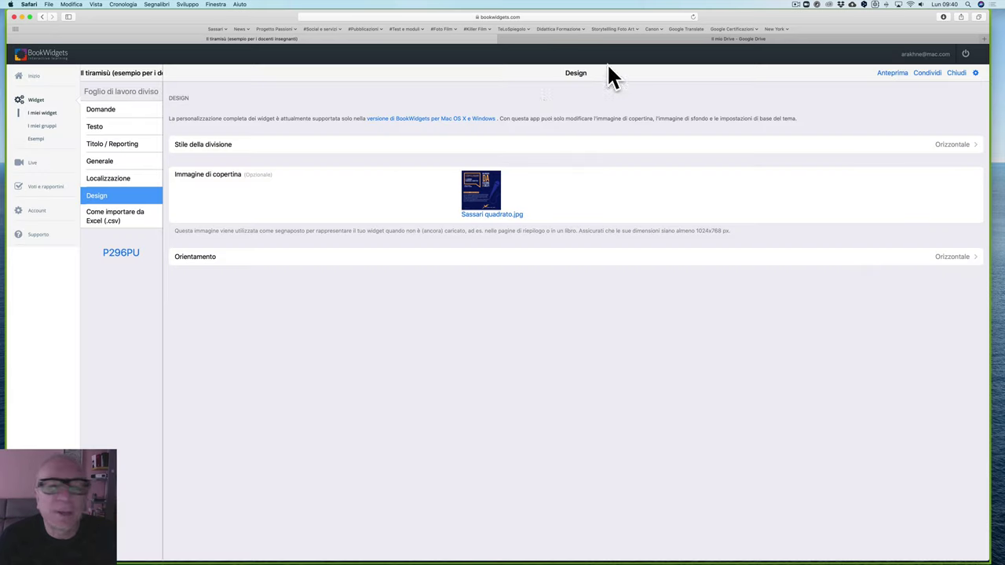
pyautogui.click(21, 163)
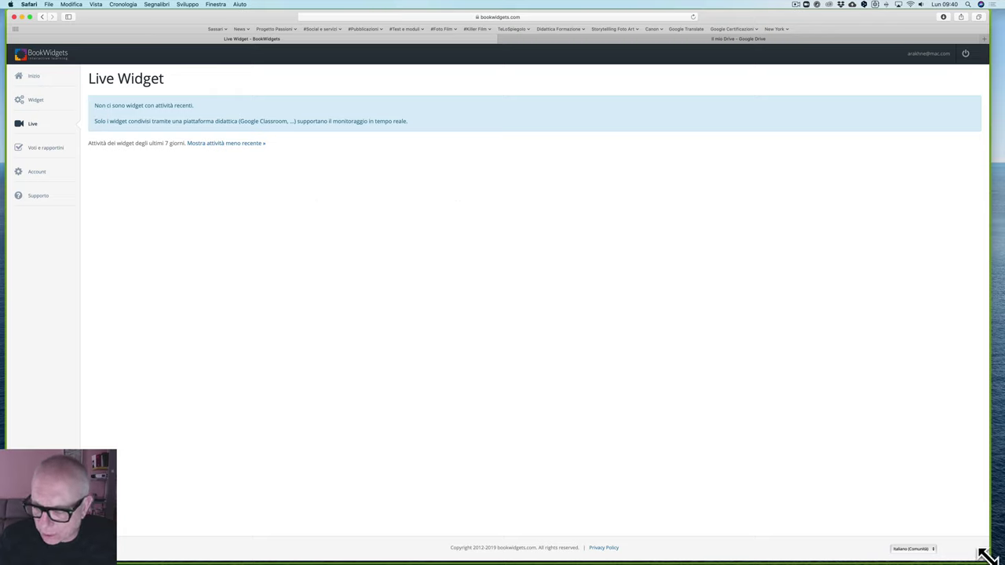
# Step: Resize the browser, extend Live activity to 31 days, and view the tiramisù senza uova results
pyautogui.moveTo(984, 554); pyautogui.dragTo(975, 550)
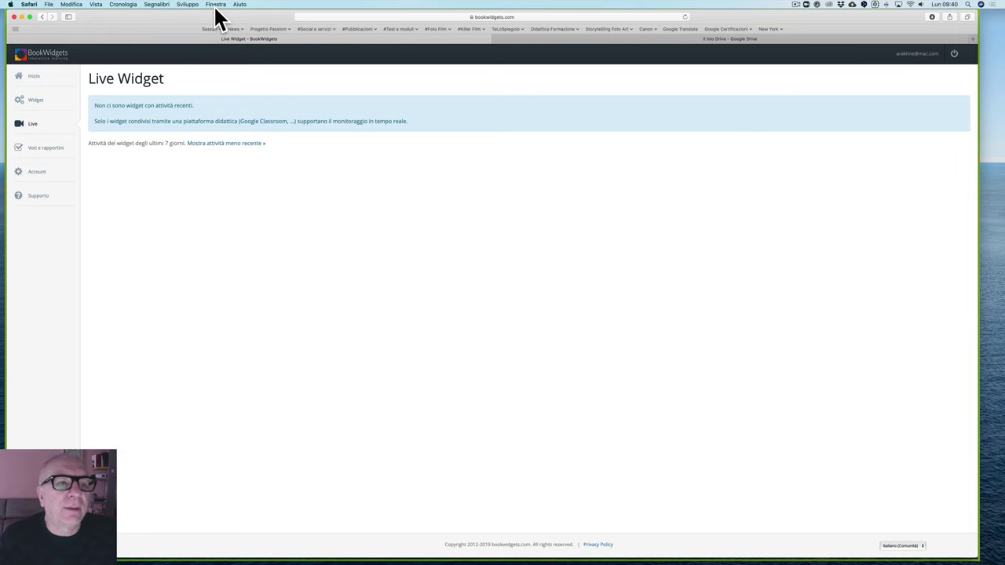
pyautogui.moveTo(197, 16); pyautogui.dragTo(209, 21)
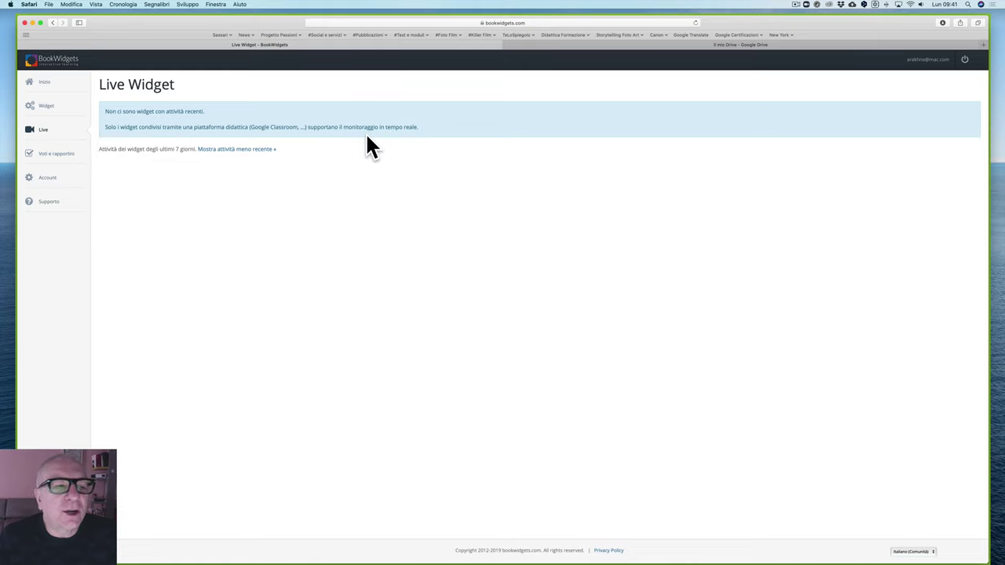
pyautogui.click(241, 150)
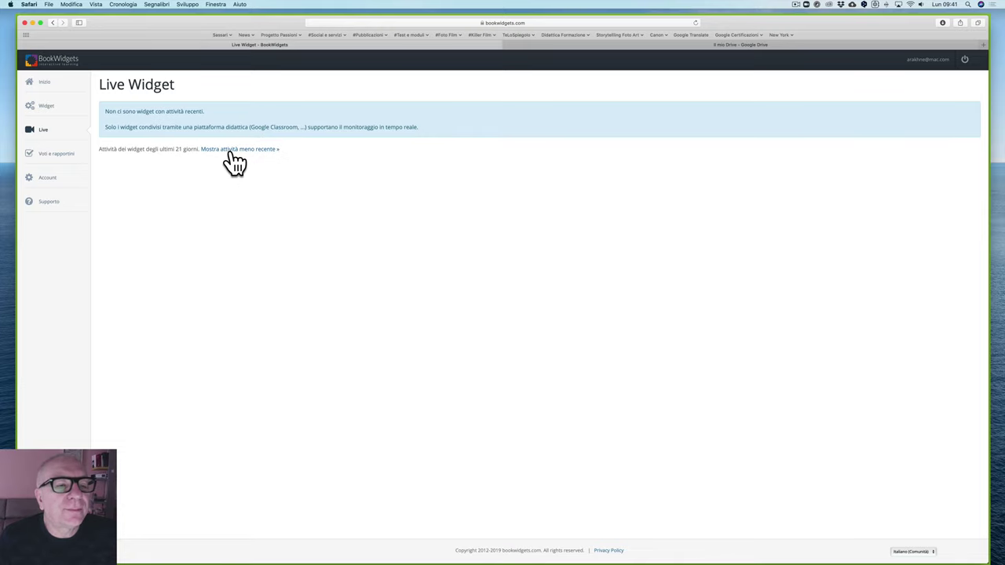
pyautogui.click(226, 150)
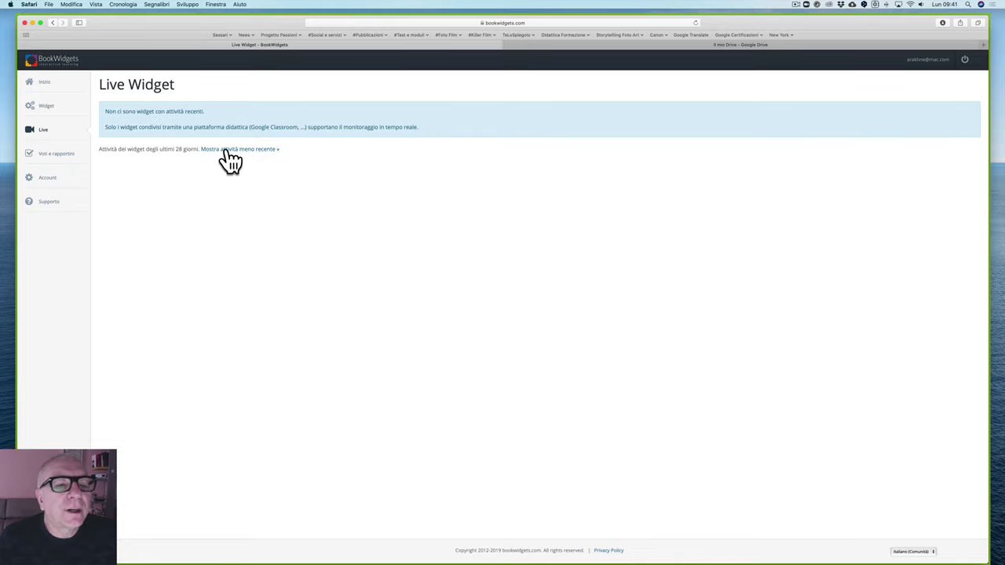
pyautogui.click(226, 150)
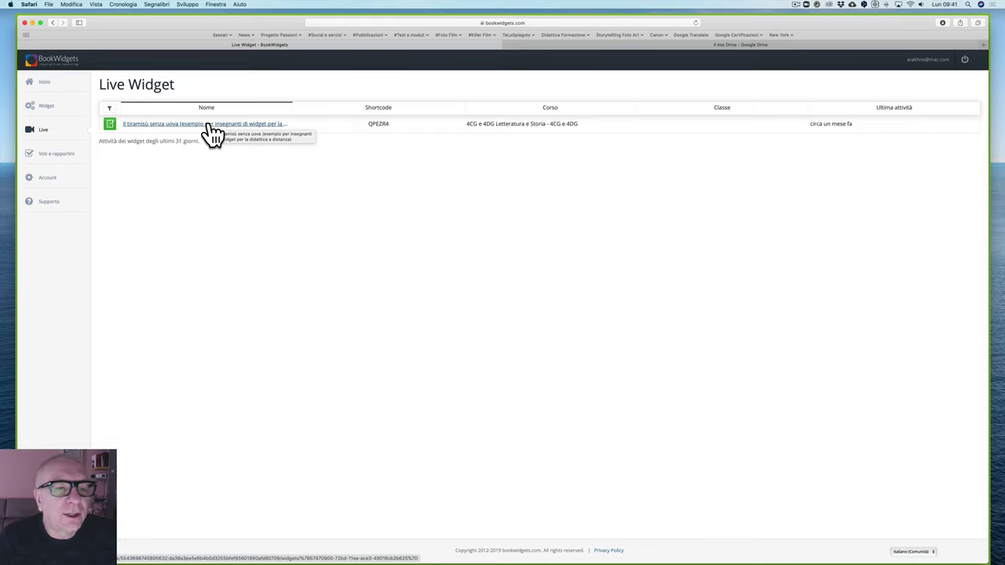
pyautogui.click(209, 124)
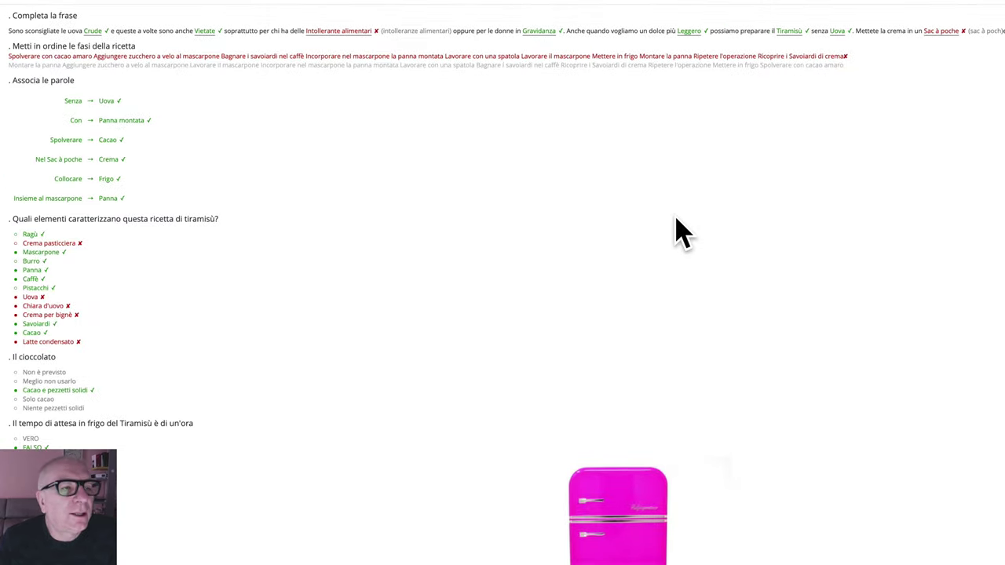
# Step: Scroll through the tiramisù results page to inspect the right and wrong answers
pyautogui.scroll(-2, 681, 231)
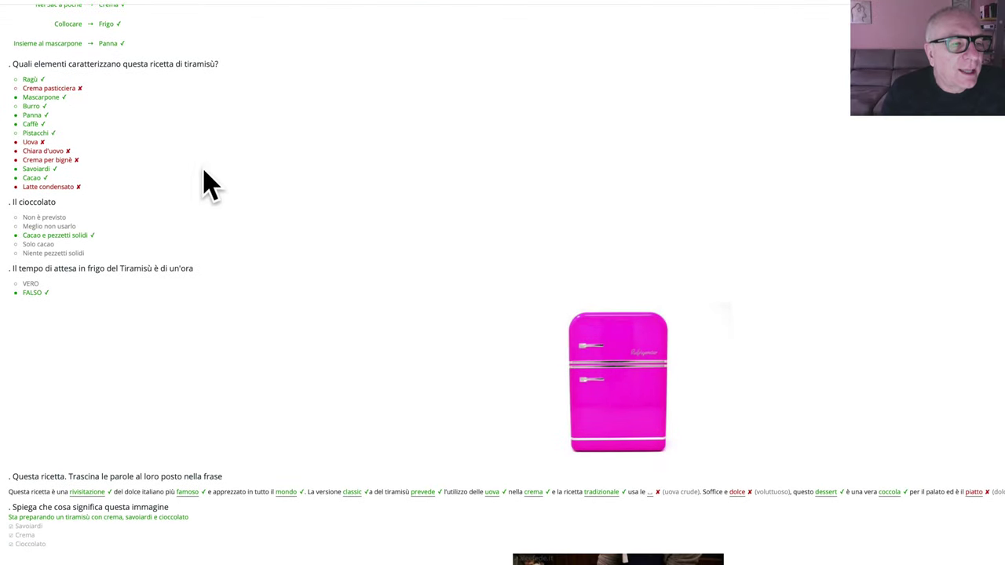
pyautogui.scroll(-2, 124, 337)
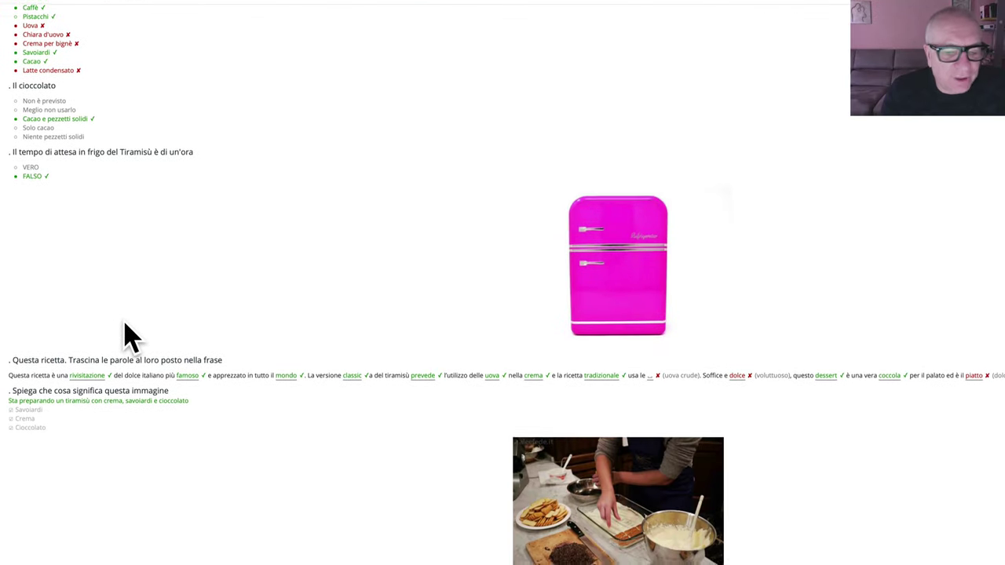
pyautogui.scroll(1, 515, 157)
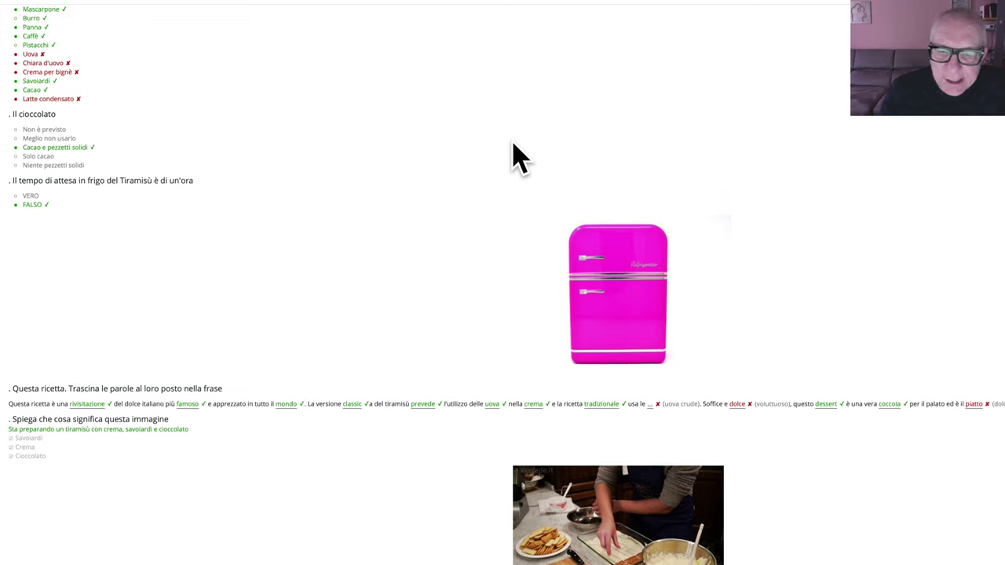
pyautogui.scroll(2, 515, 157)
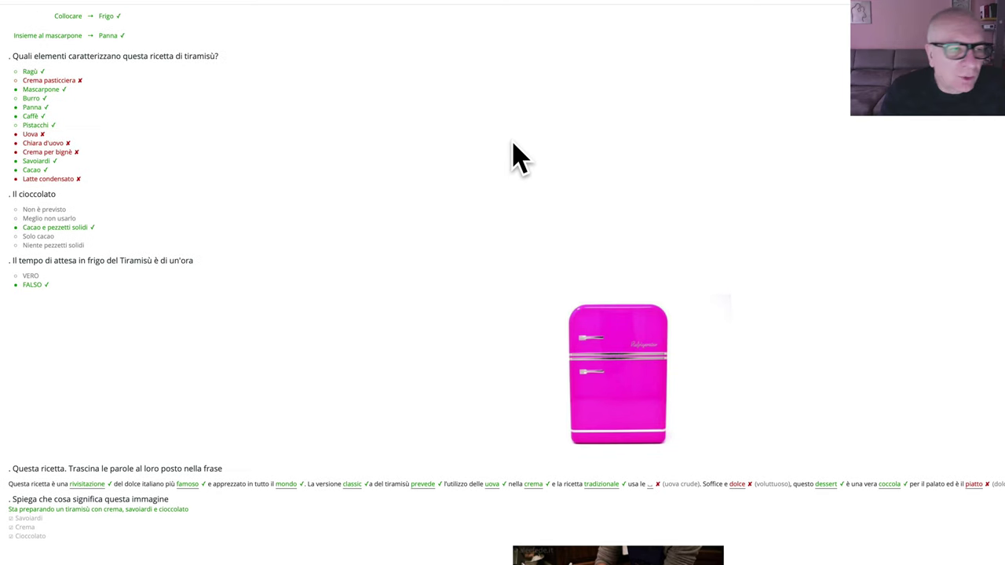
pyautogui.scroll(1, 515, 157)
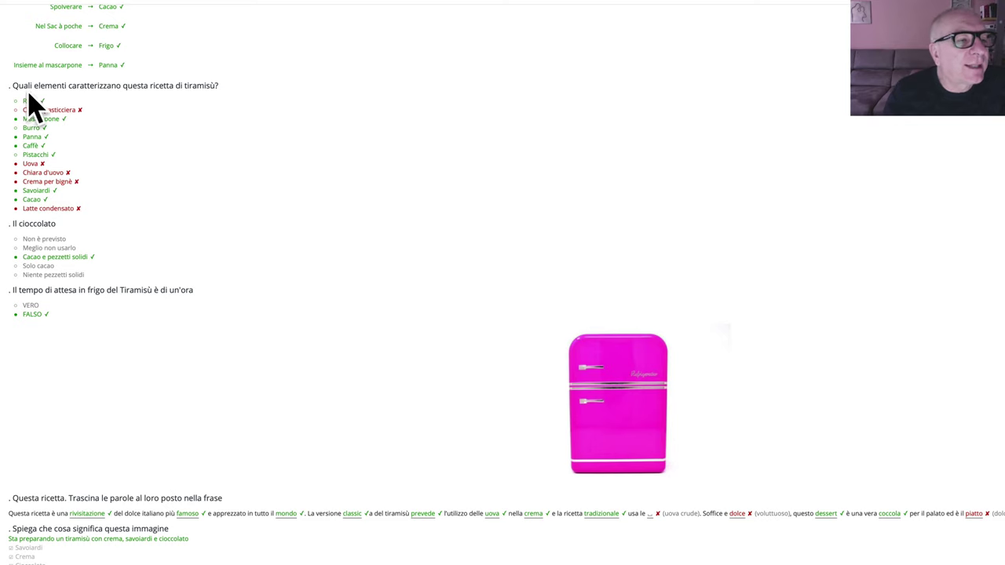
pyautogui.scroll(-1, 220, 114)
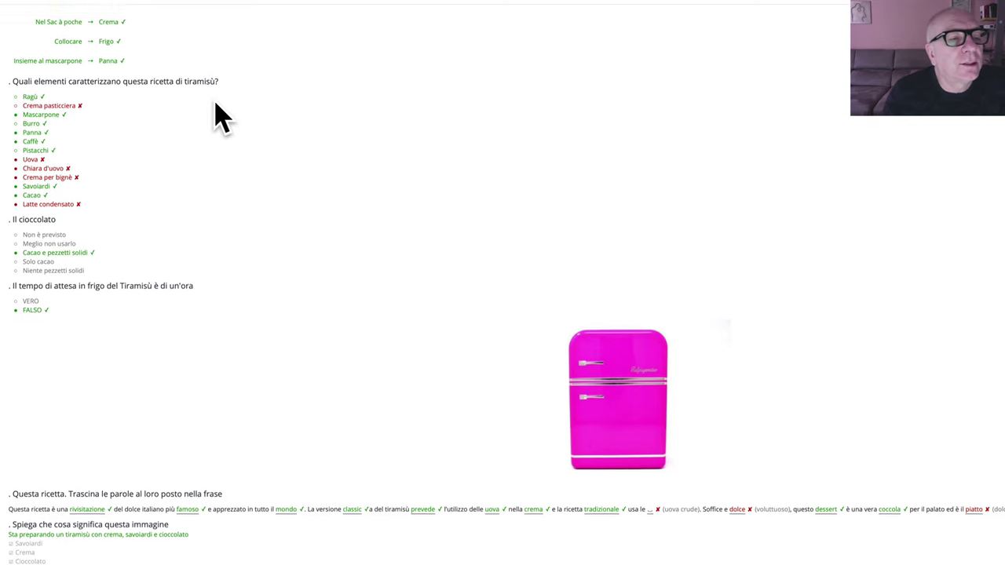
pyautogui.scroll(-1, 220, 114)
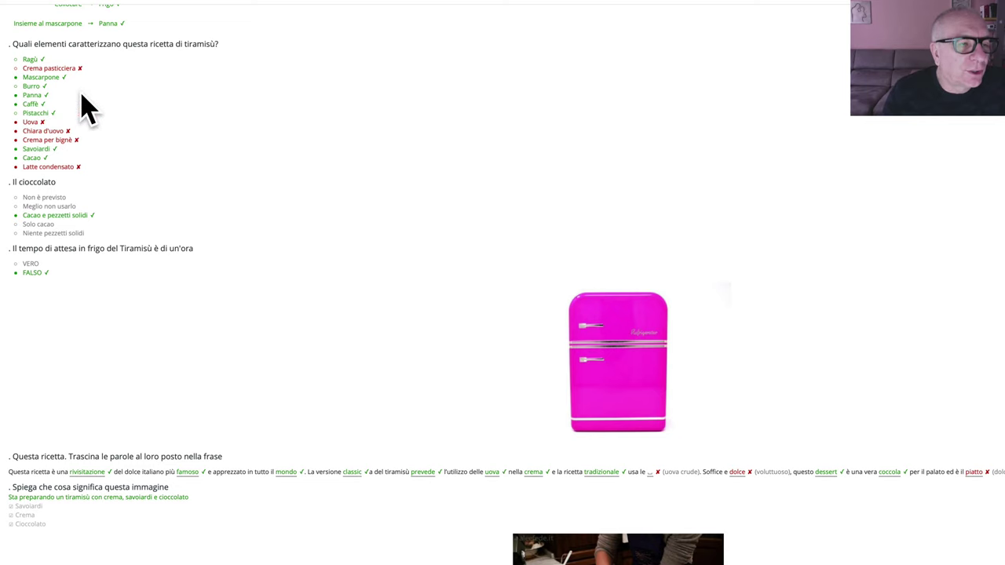
pyautogui.scroll(-3, 83, 106)
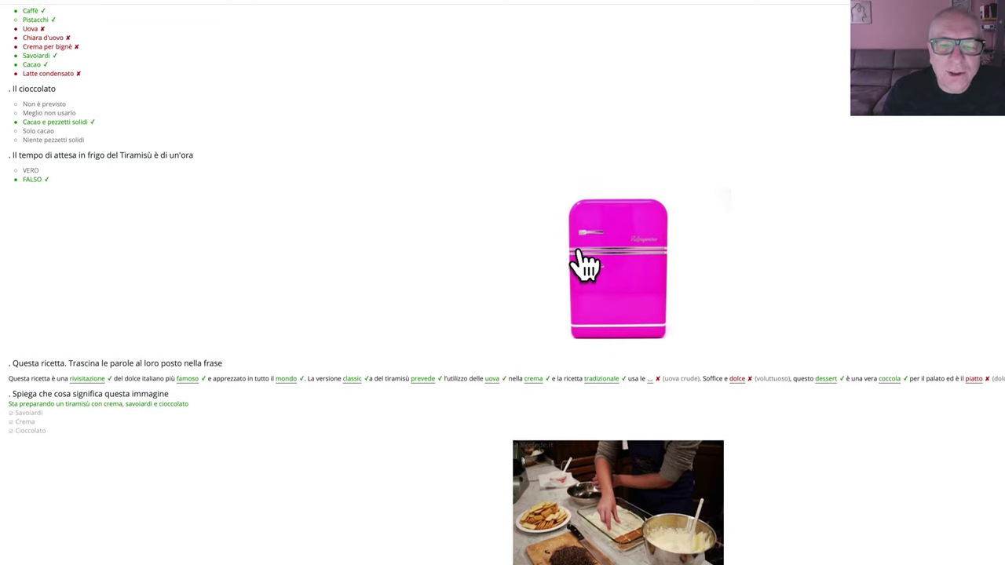
pyautogui.scroll(8, 597, 260)
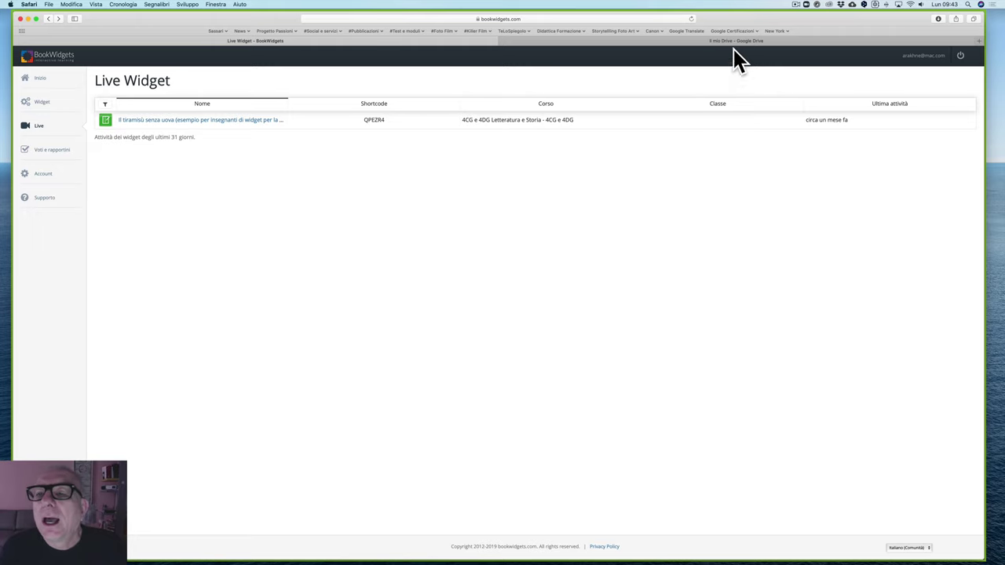
# Step: Load YouTube in a new browser tab
pyautogui.click(980, 41)
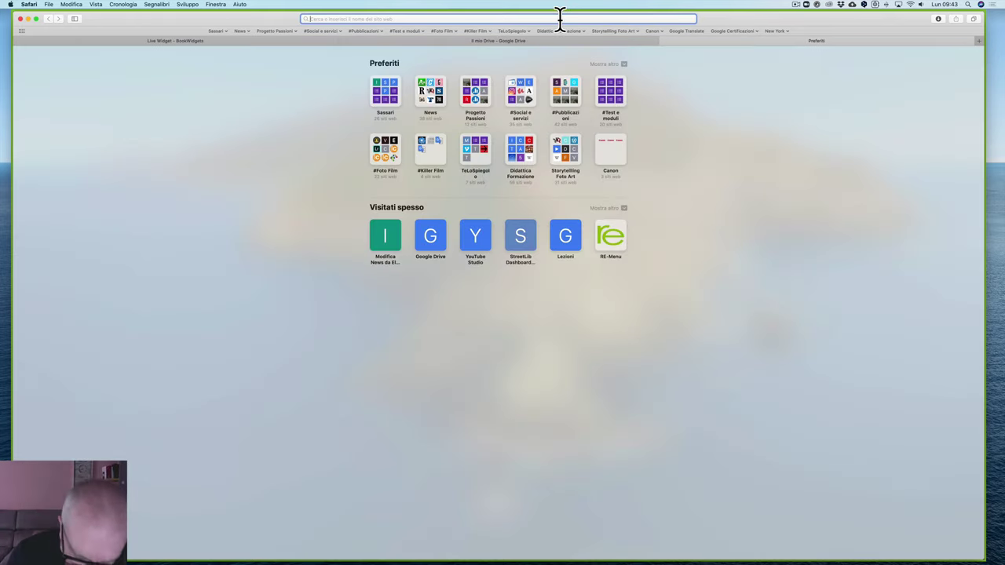
pyautogui.write('youtu')
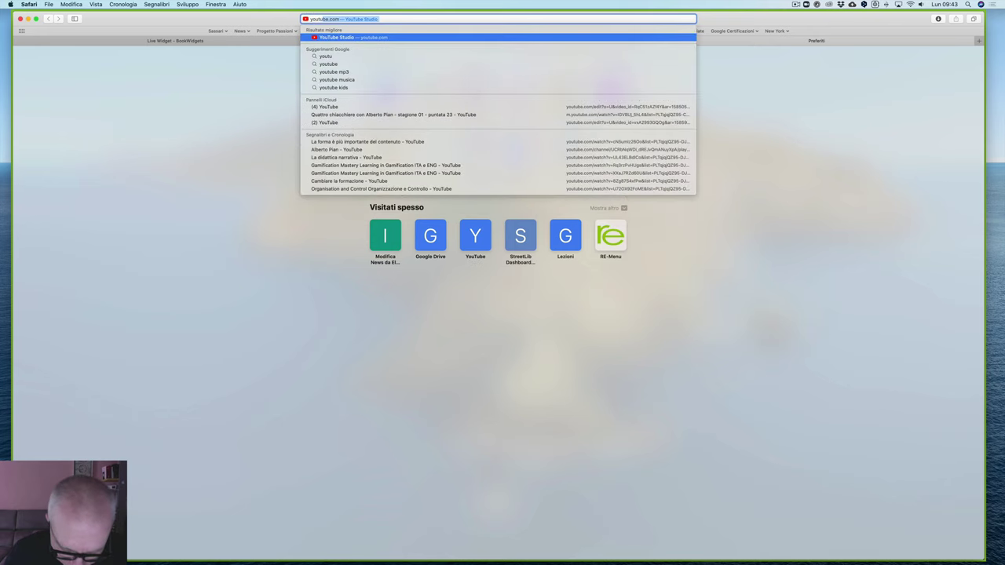
pyautogui.write('be')
pyautogui.press('Return')
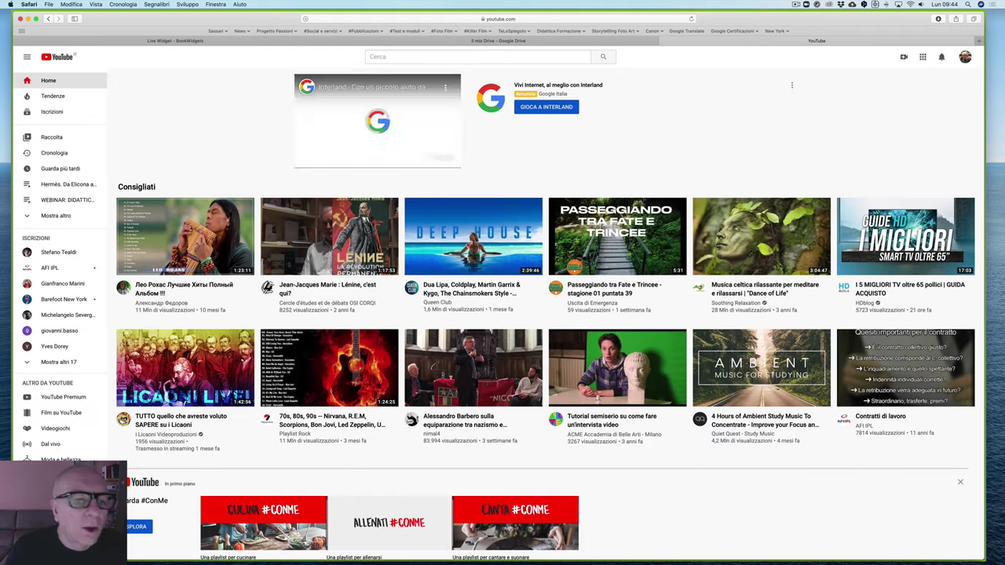
# Step: From YouTube Studio, open the 4 apr 2020 BookWidget verification video so it plays on YouTube
pyautogui.click(965, 57)
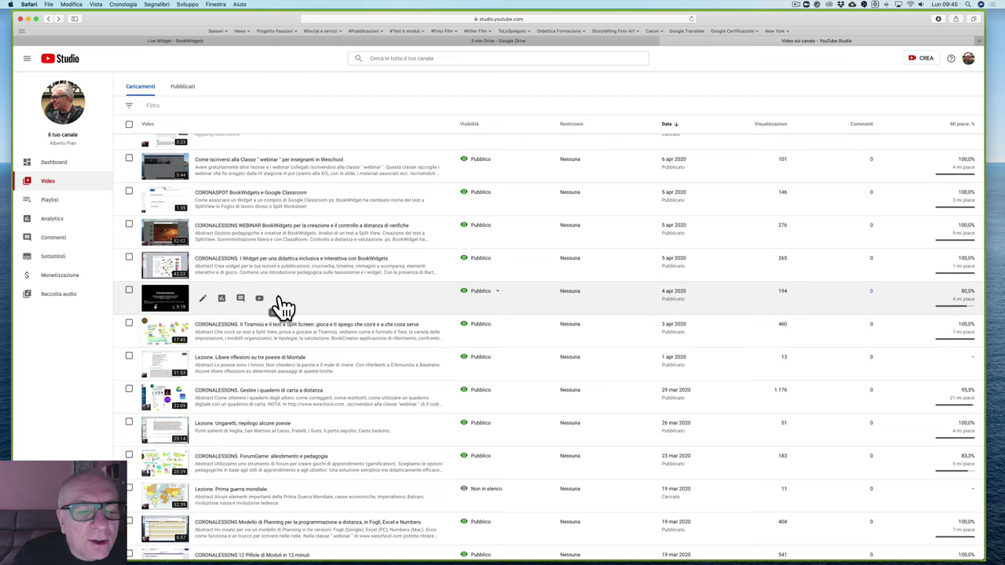
pyautogui.click(162, 302)
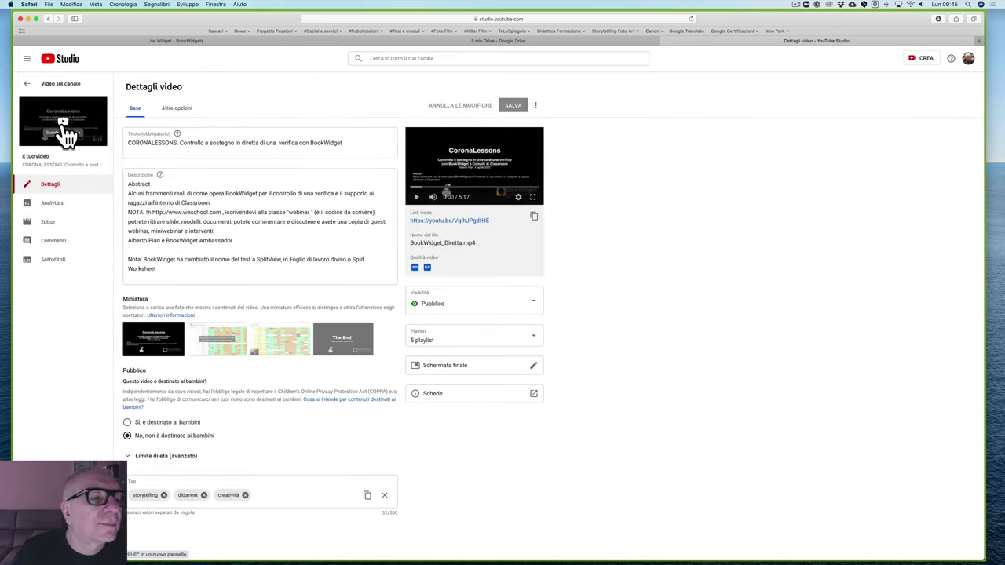
pyautogui.click(62, 129)
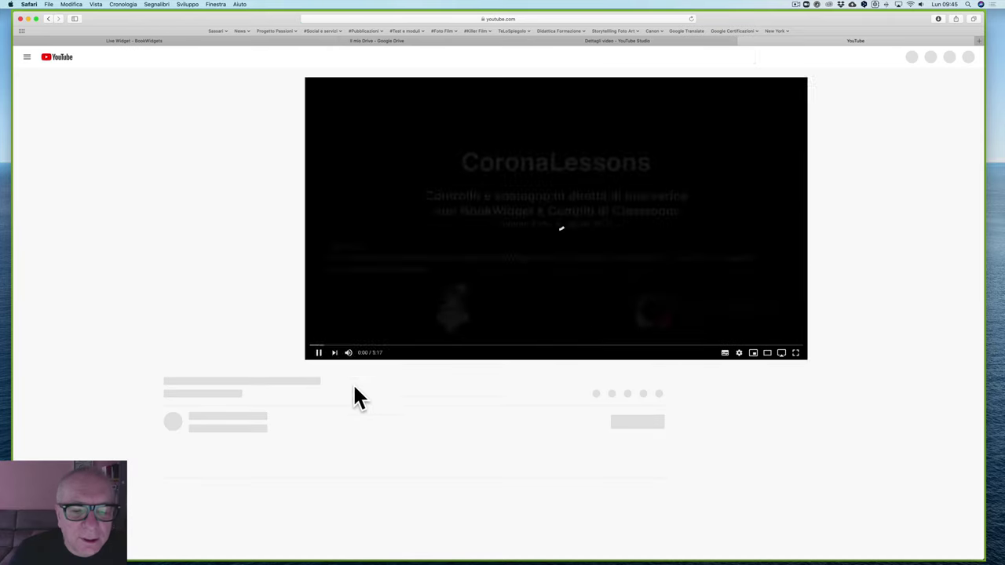
# Step: Skip the BookWidget video ahead to about 0:41 and let it play past the results grid
pyautogui.moveTo(178, 348); pyautogui.dragTo(285, 351)
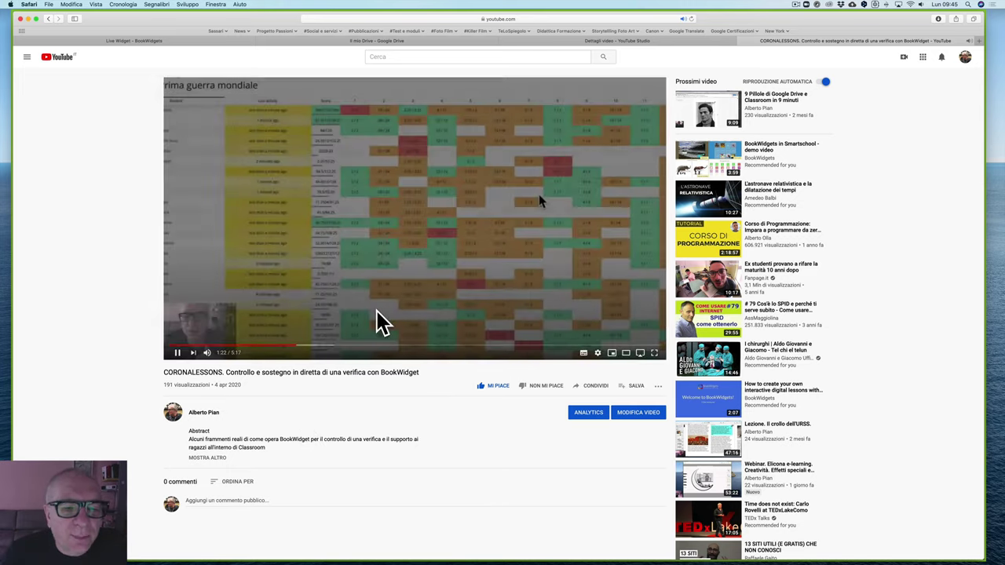
pyautogui.scroll(-1, 377, 322)
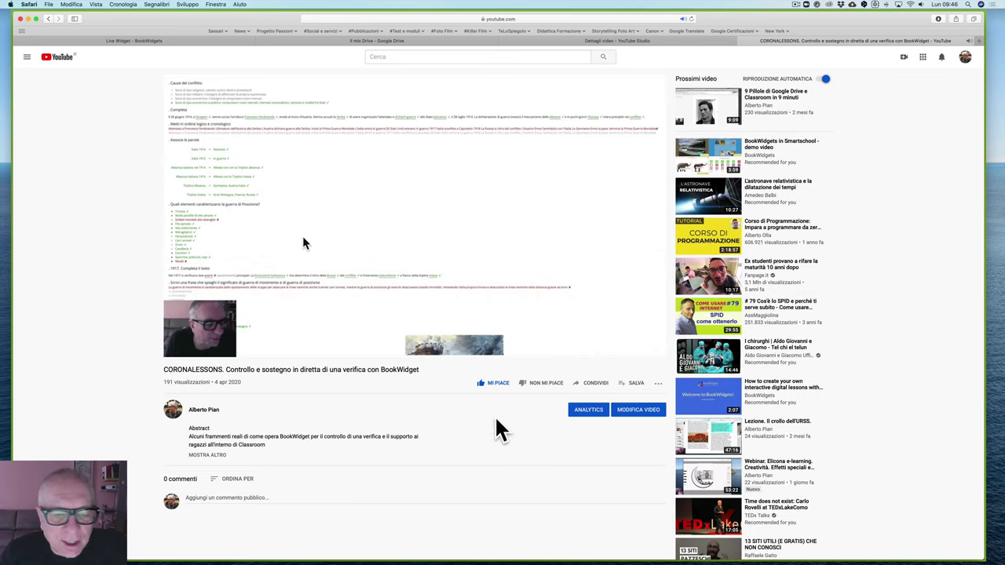
# Step: Pause the BookWidget video at 2:28 and widen the browser window to full screen width
pyautogui.click(179, 350)
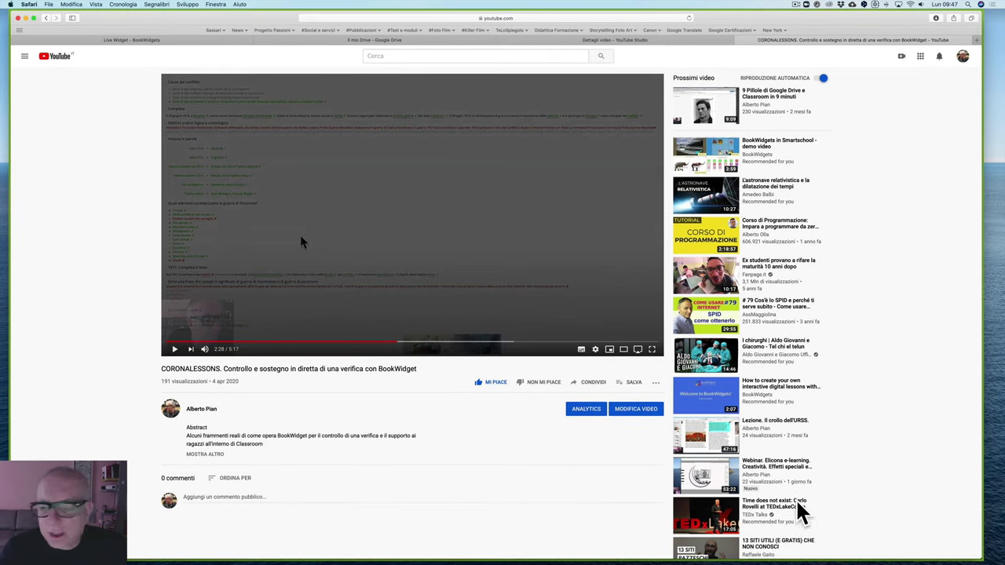
pyautogui.moveTo(978, 559); pyautogui.dragTo(991, 559)
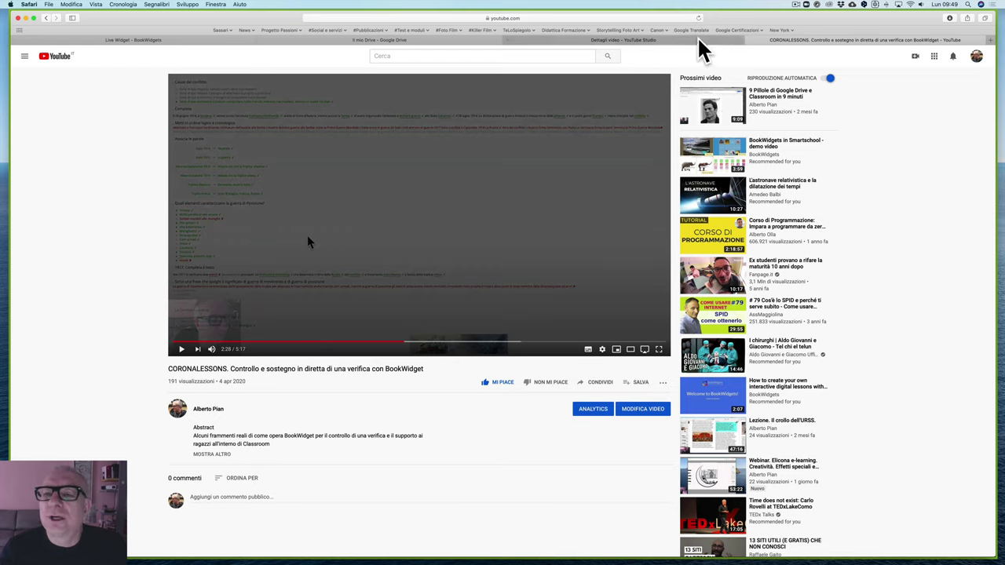
pyautogui.click(576, 41)
# Step: Create a new blank Google Form (Modulo vuoto) from Google Drive's Nuovo menu
pyautogui.click(430, 39)
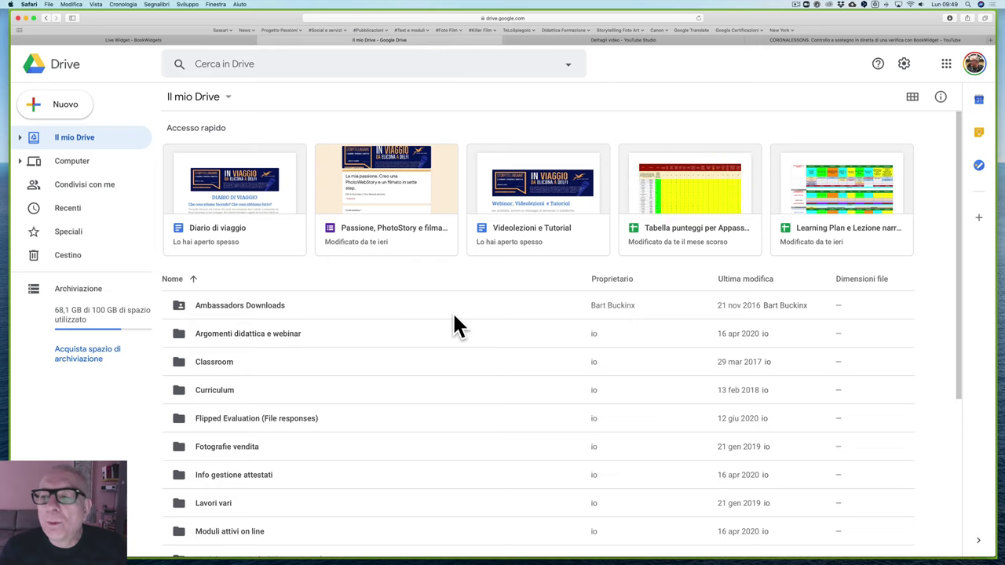
pyautogui.click(49, 110)
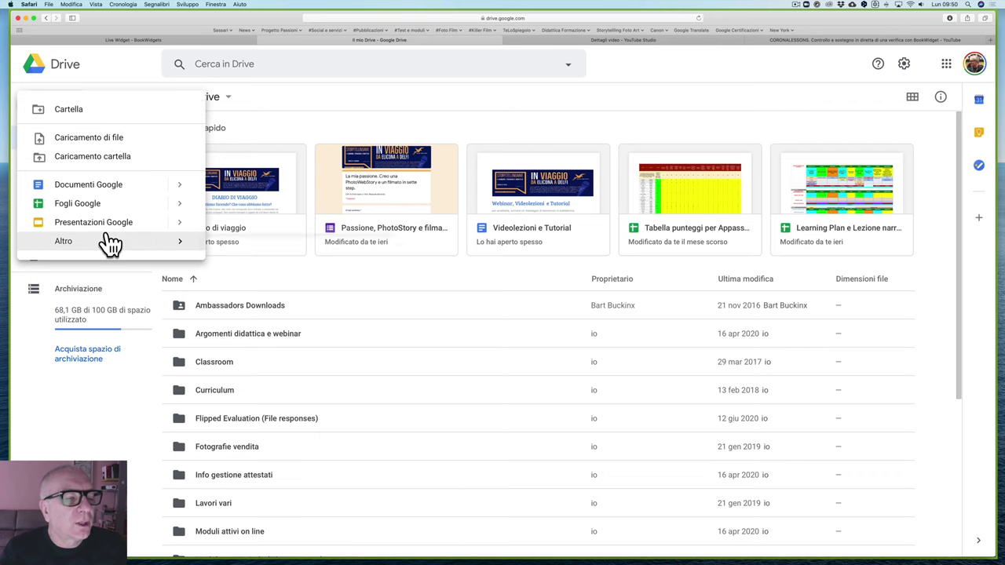
pyautogui.moveTo(101, 243)
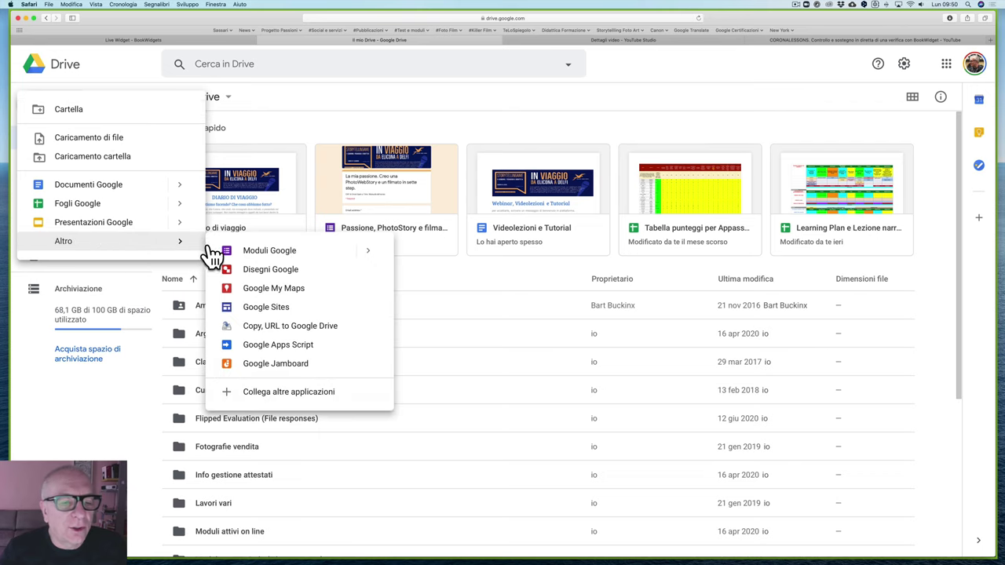
pyautogui.moveTo(369, 256)
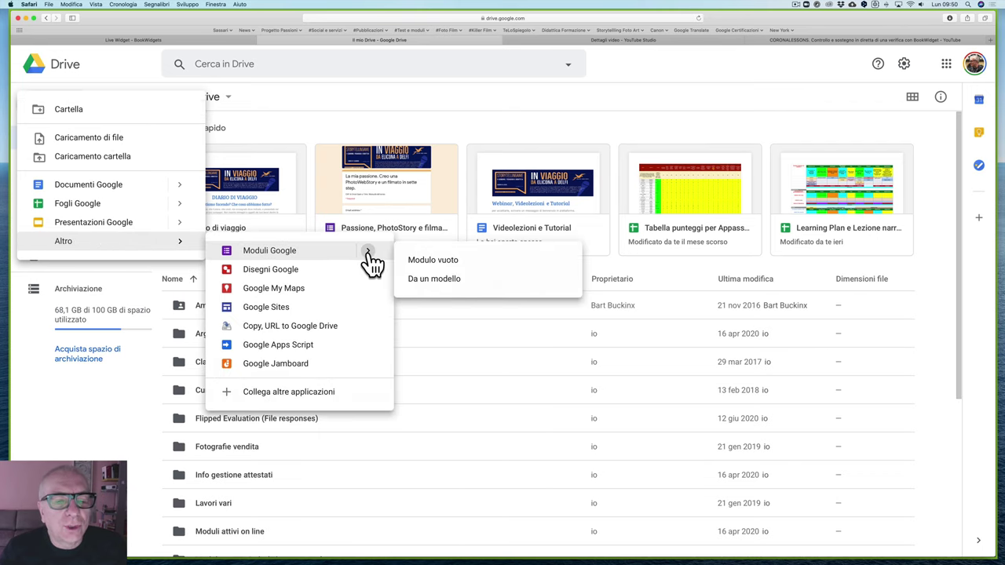
pyautogui.click(433, 262)
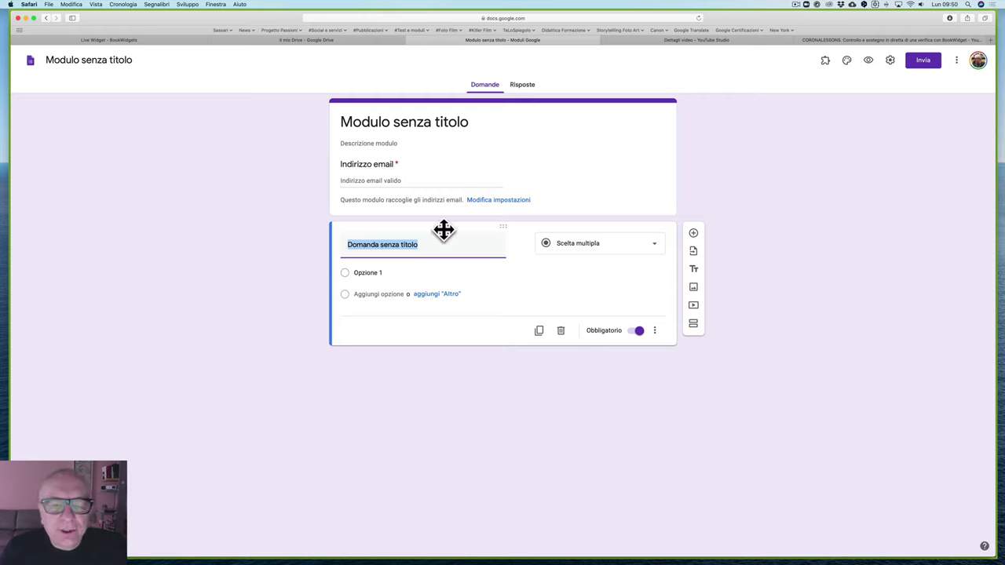
# Step: Insert a white horse photo from a Google Images search for 'mare', titled 'Lunga descrizione'
pyautogui.click(693, 287)
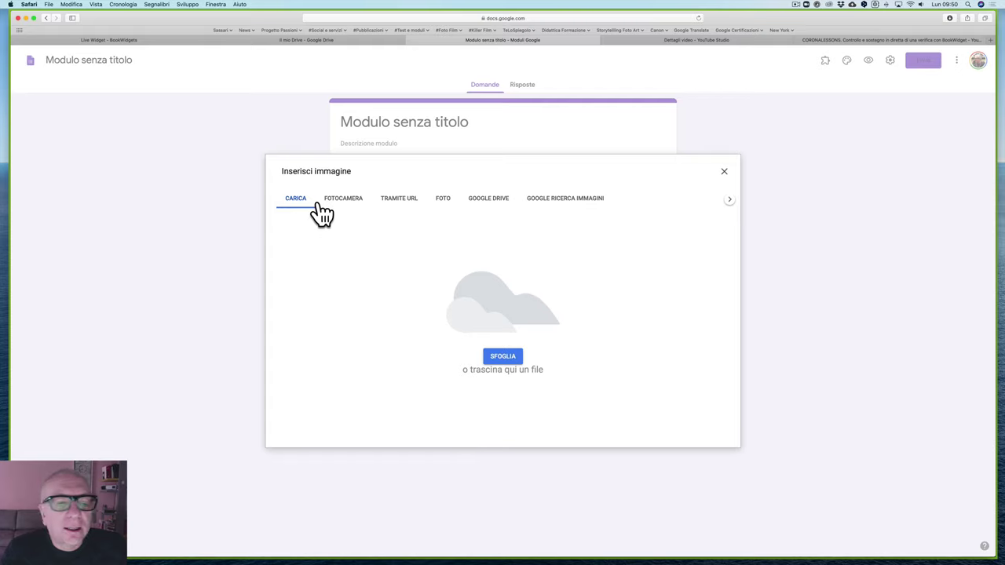
pyautogui.click(560, 205)
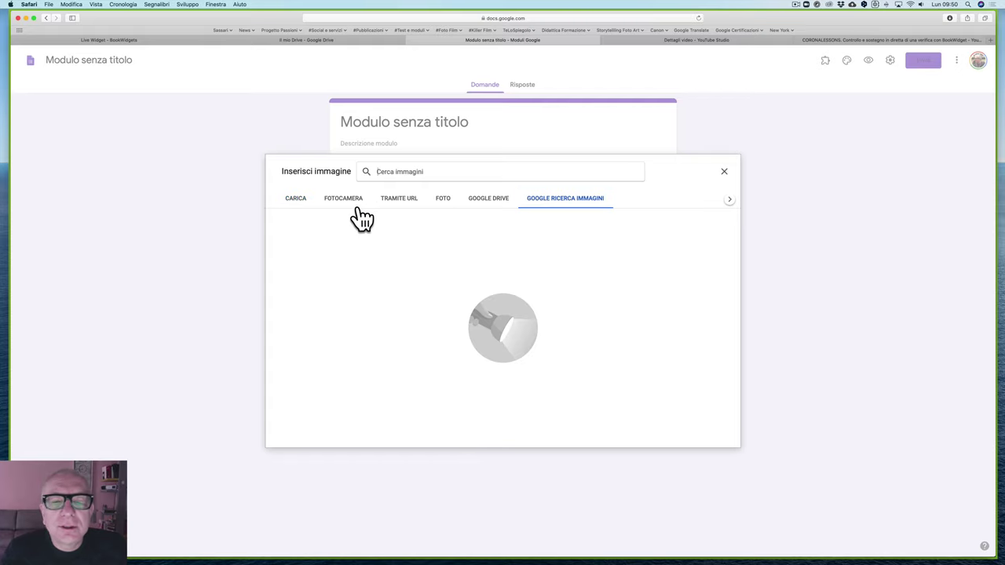
pyautogui.click(441, 172)
pyautogui.write('mare')
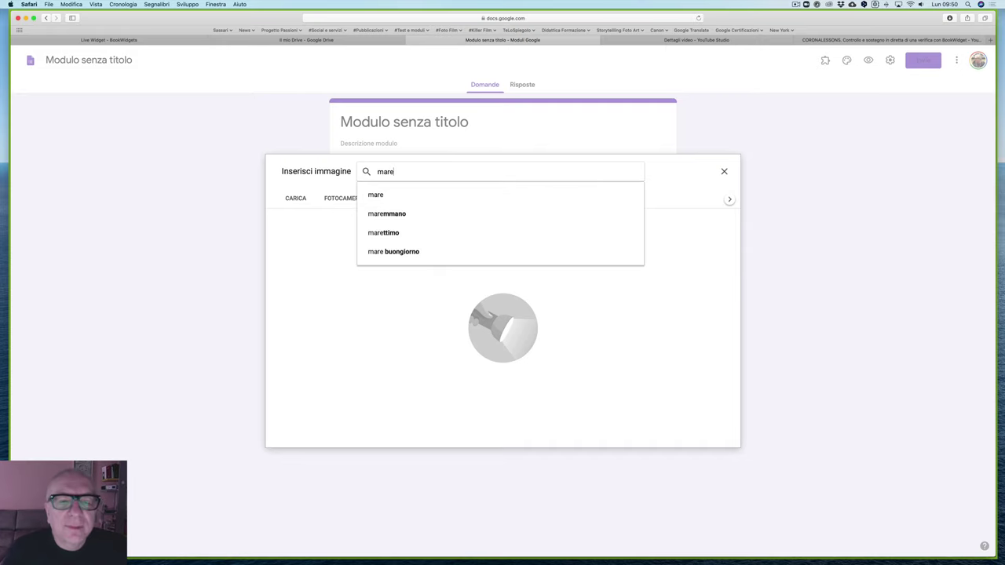
pyautogui.click(383, 193)
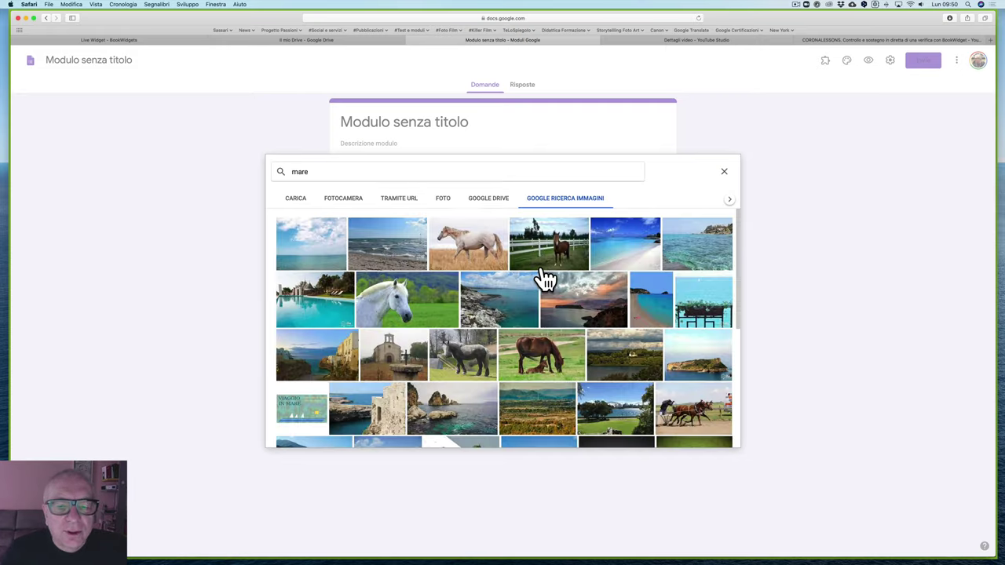
pyautogui.click(454, 250)
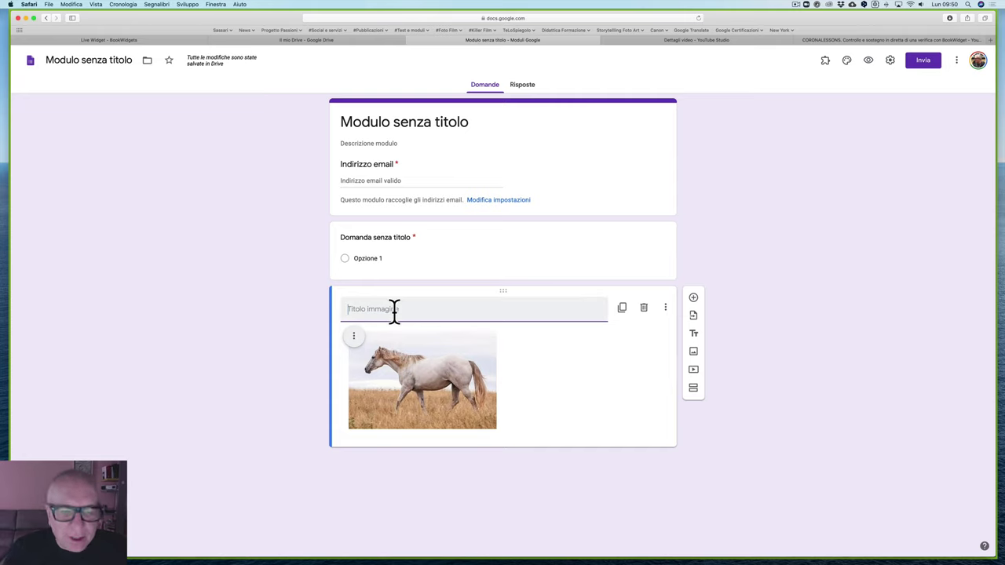
pyautogui.write('Lunga descrizione')
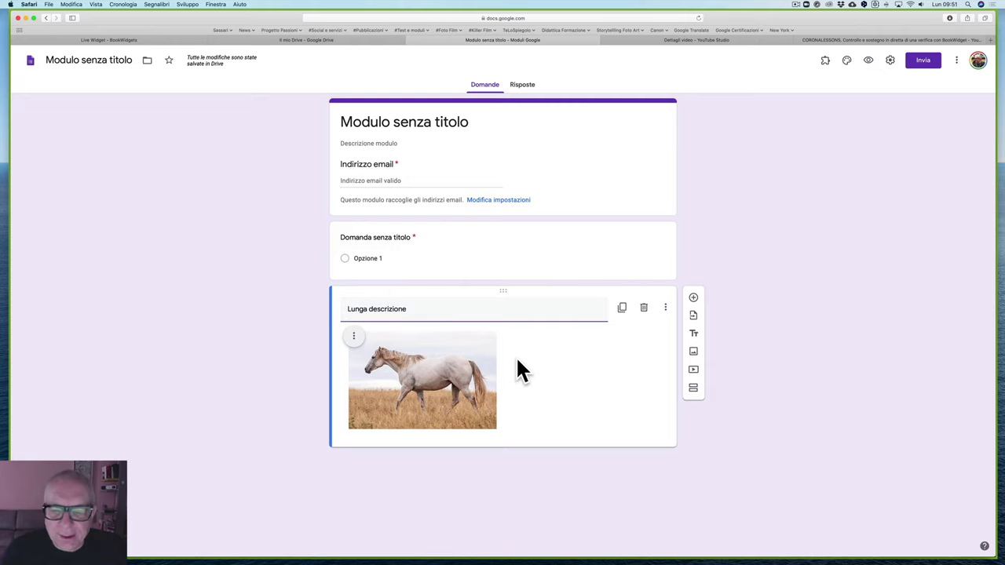
# Step: Centre the horse image and delete the empty multiple-choice question
pyautogui.click(355, 338)
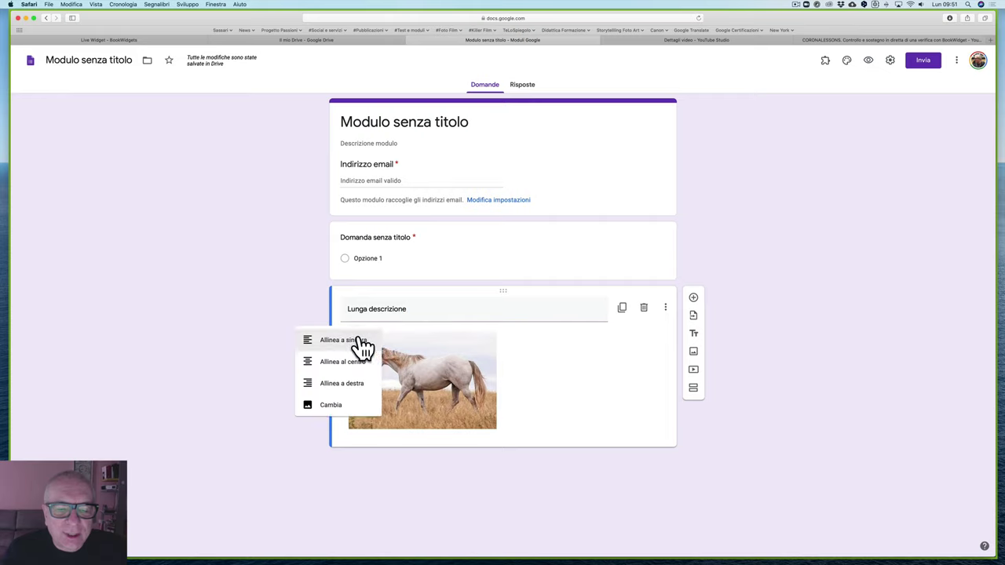
pyautogui.click(350, 363)
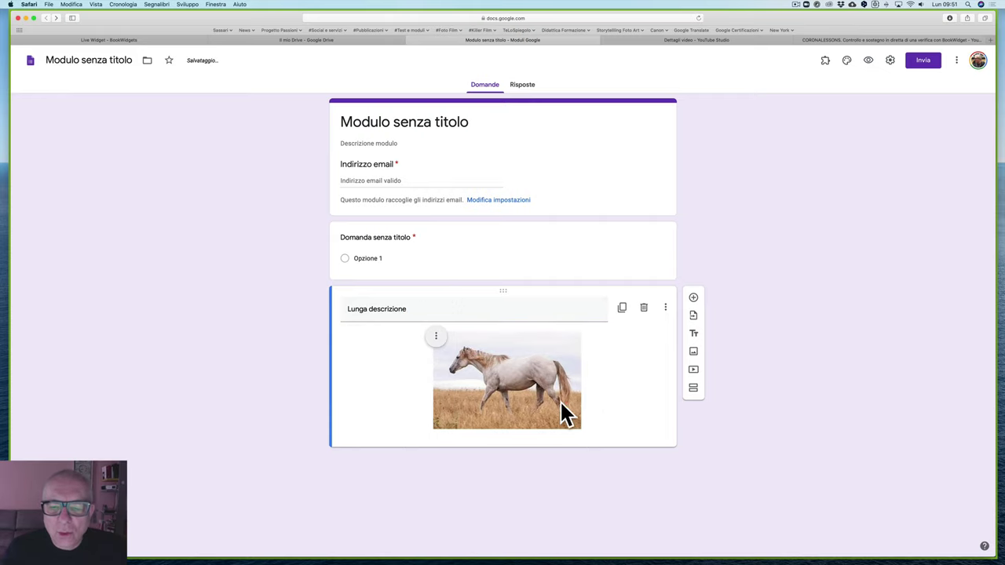
pyautogui.click(506, 247)
pyautogui.click(562, 334)
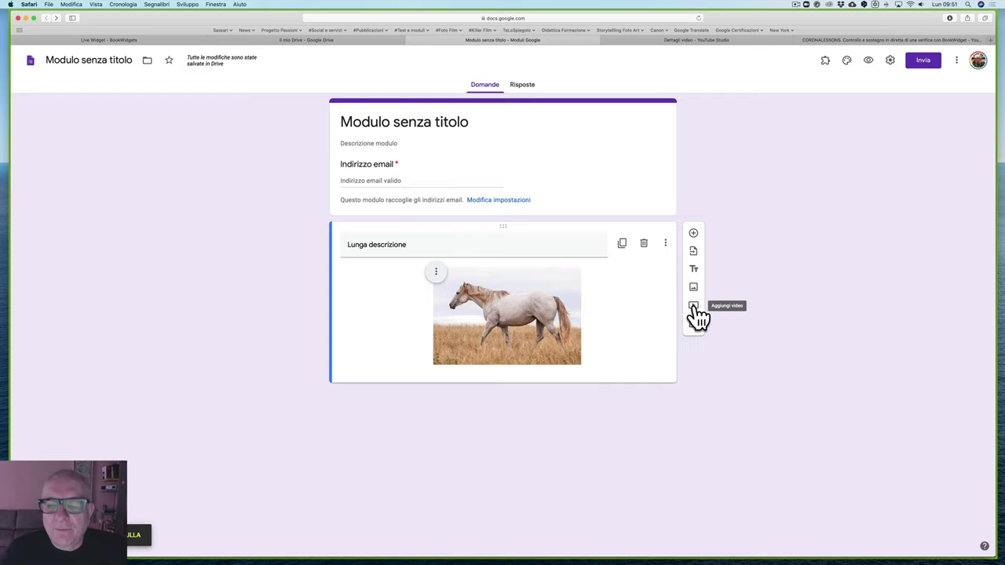
# Step: Insert the 'Mare' YouTube video found by searching 'mar', centred in the form
pyautogui.click(694, 308)
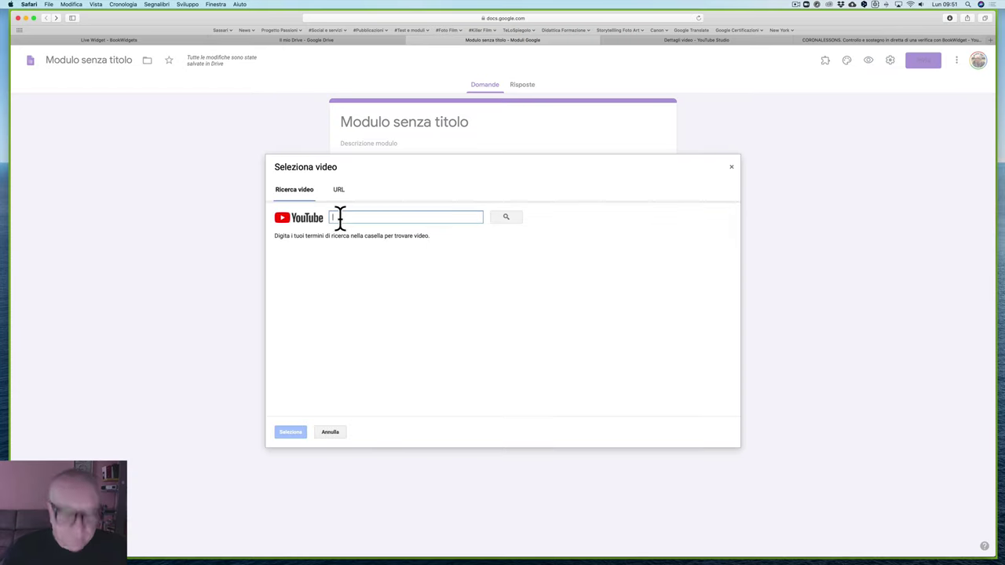
pyautogui.write('mare')
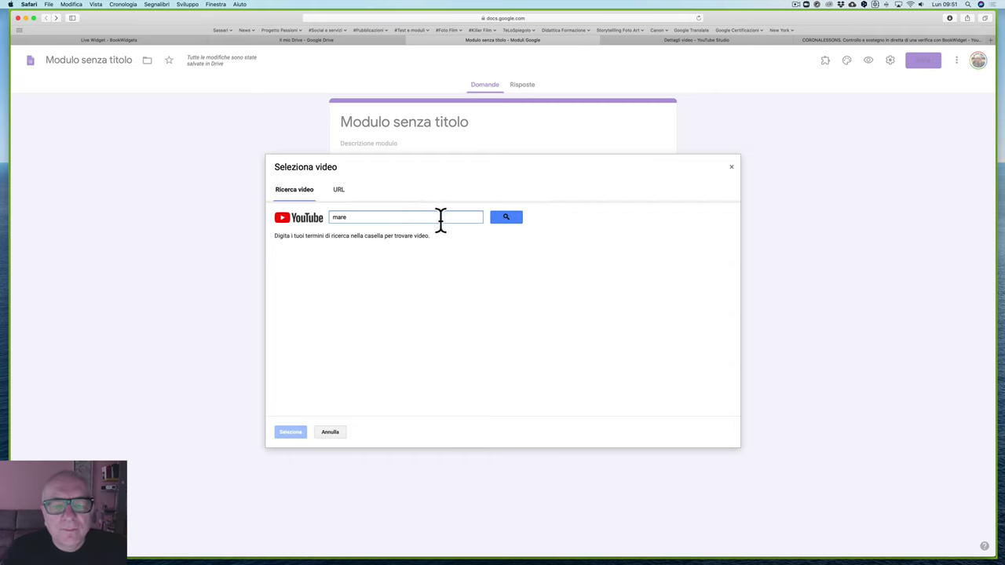
pyautogui.click(507, 217)
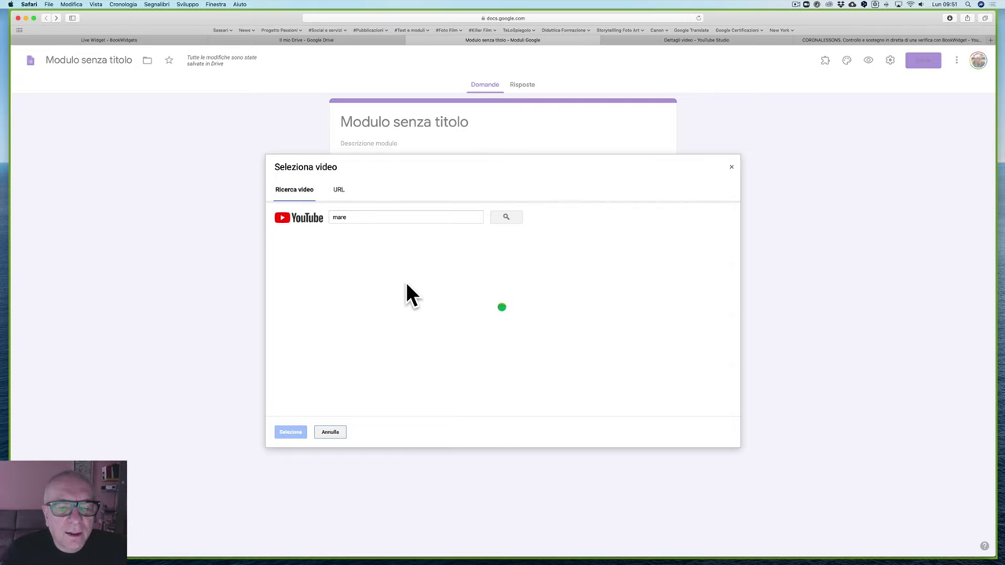
pyautogui.click(384, 275)
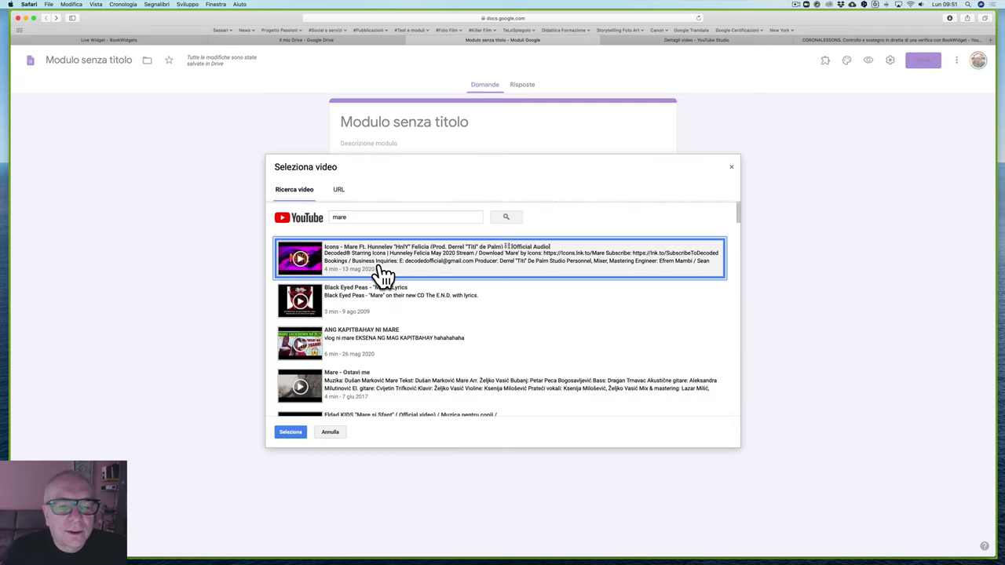
pyautogui.doubleClick(410, 271)
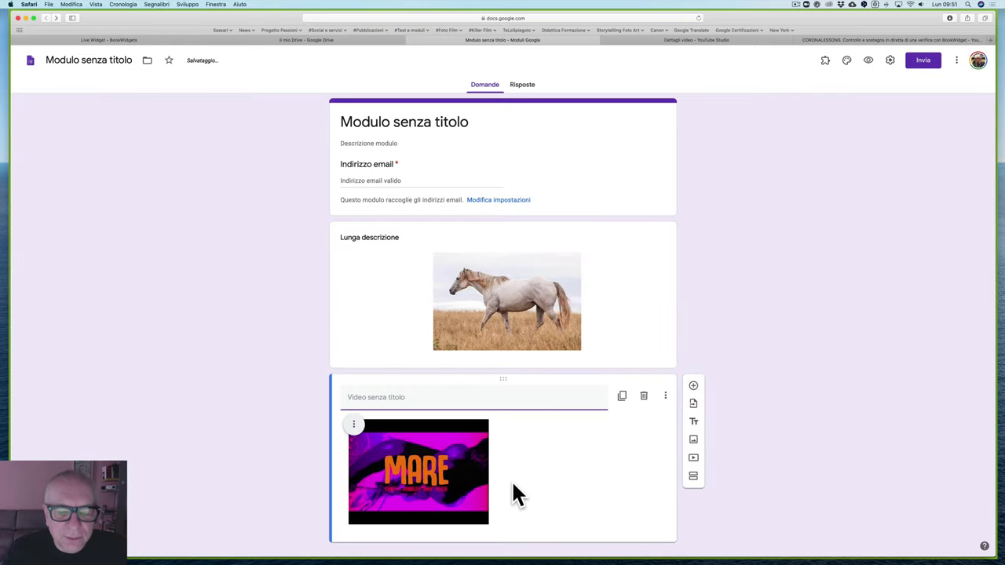
pyautogui.click(353, 425)
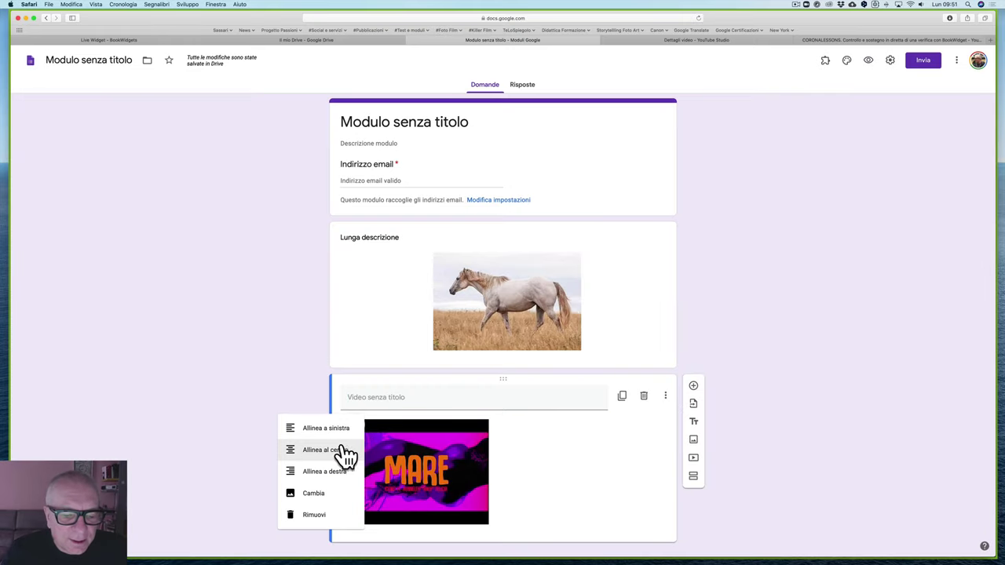
pyautogui.click(336, 451)
# Step: Title the video 'Spiegazione' and add a new title-and-description block below it
pyautogui.click(379, 397)
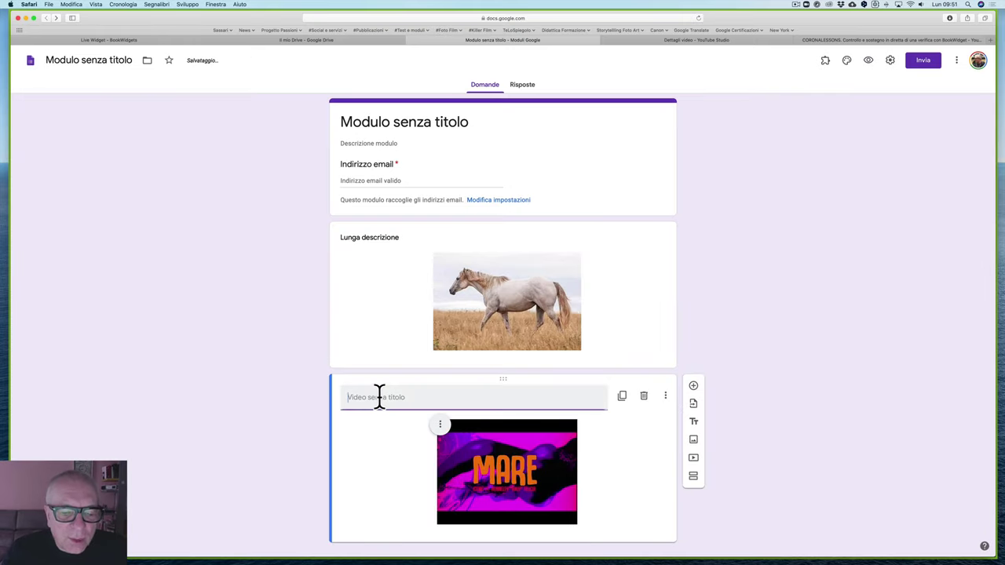
pyautogui.write('Spiegazione')
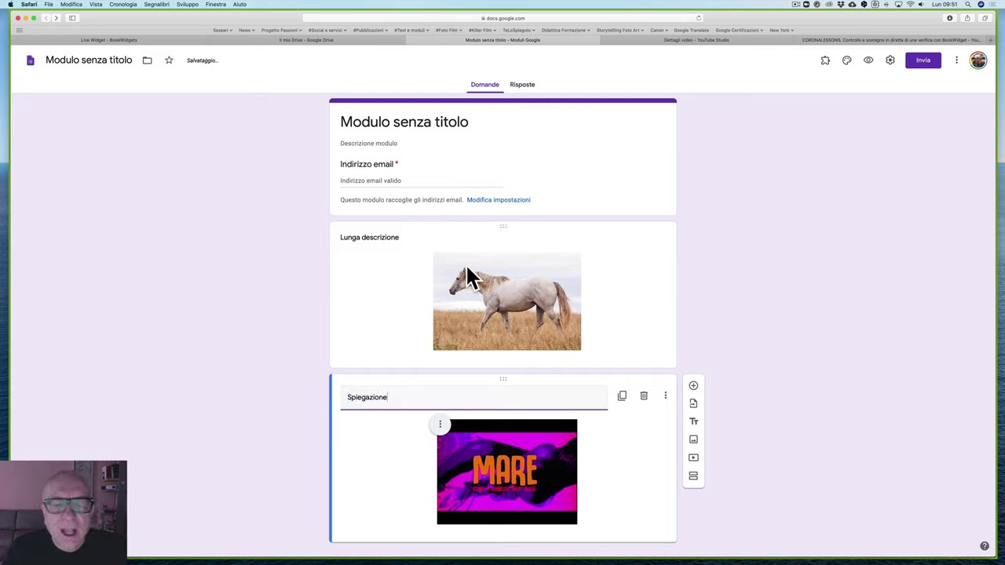
pyautogui.click(696, 425)
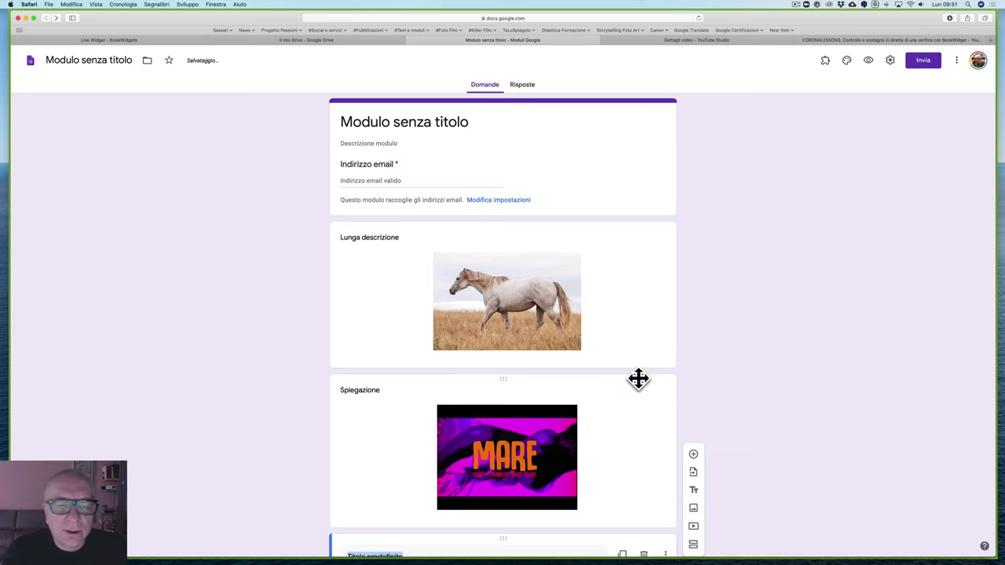
# Step: Move the new title block above the horse image and rename it 'Le tue informazioni'
pyautogui.moveTo(501, 464); pyautogui.dragTo(496, 149)
pyautogui.click(422, 170)
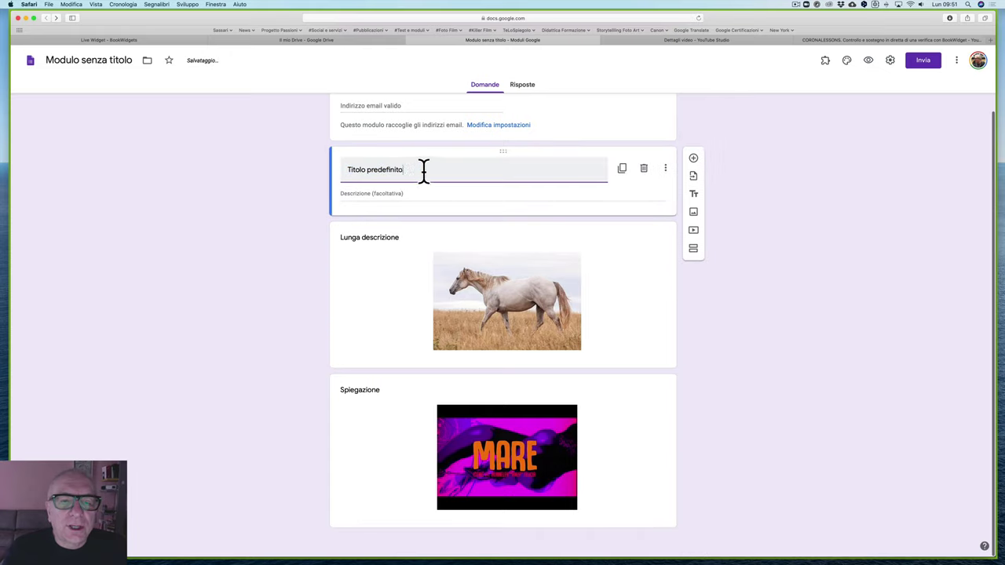
pyautogui.moveTo(421, 170); pyautogui.dragTo(333, 169)
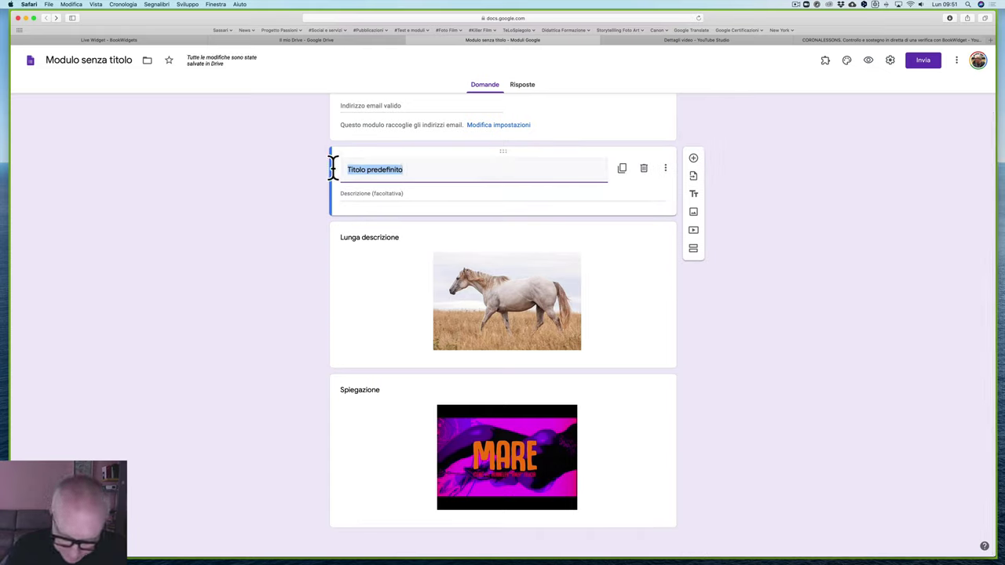
pyautogui.write('Le tue inform')
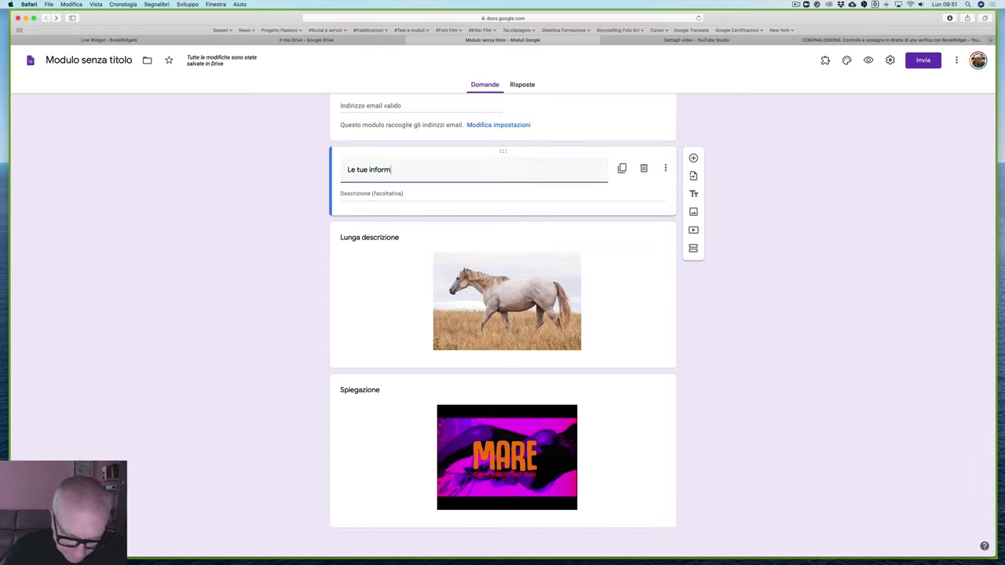
pyautogui.write('azioni')
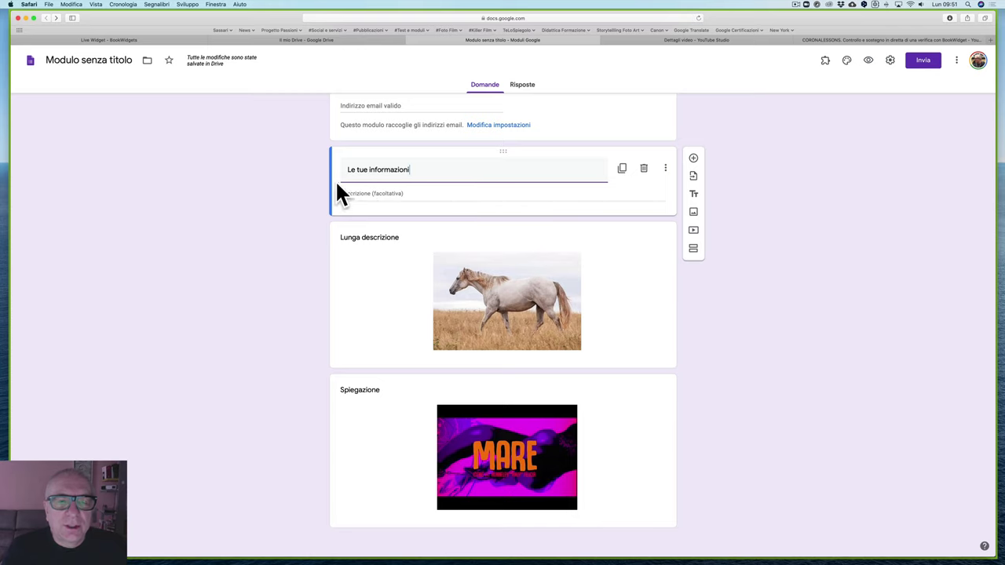
pyautogui.scroll(-2, 385, 194)
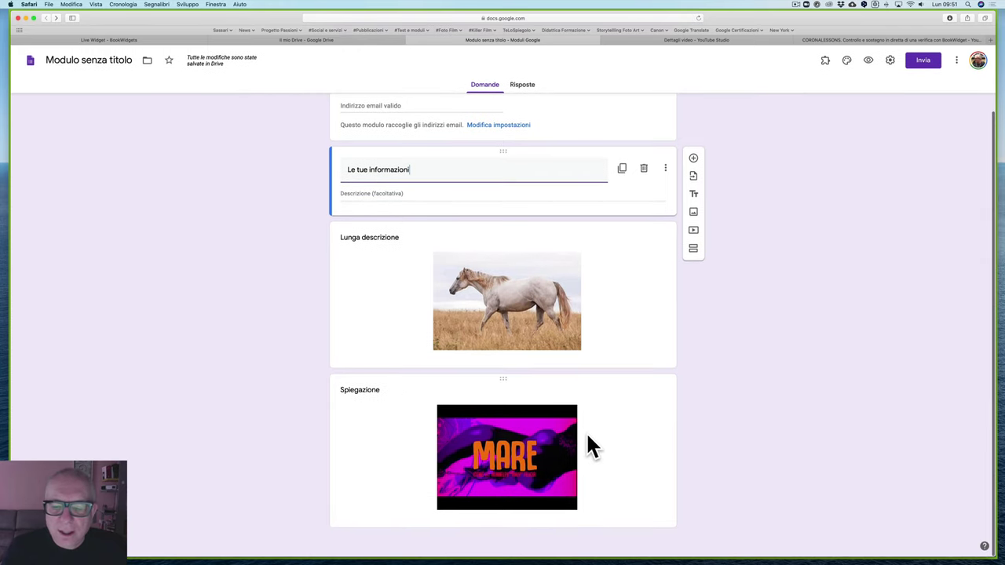
pyautogui.click(601, 451)
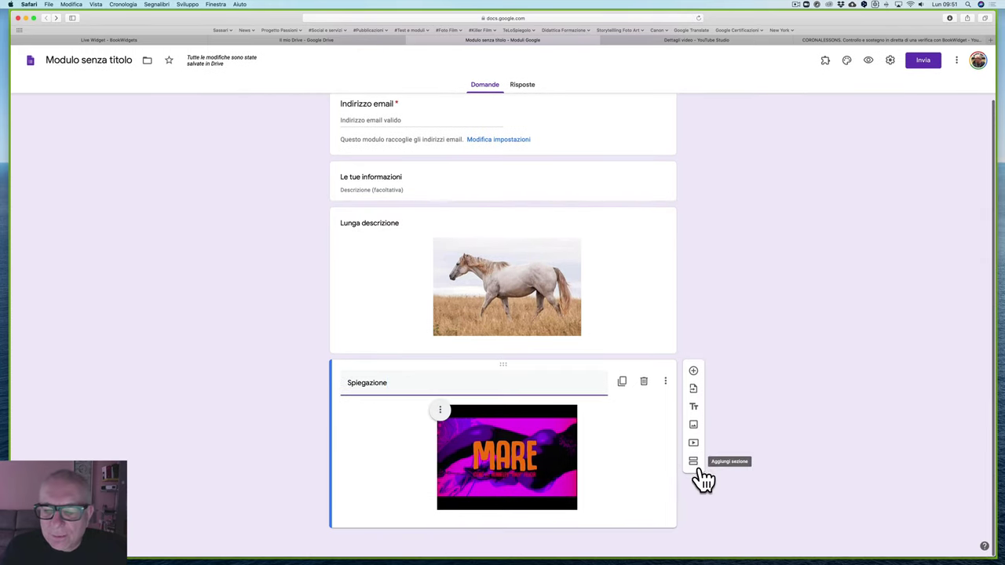
# Step: Below the Mare video, add a 'Racconto' title block with description 'Lungo testo', removing a stray question
pyautogui.click(694, 371)
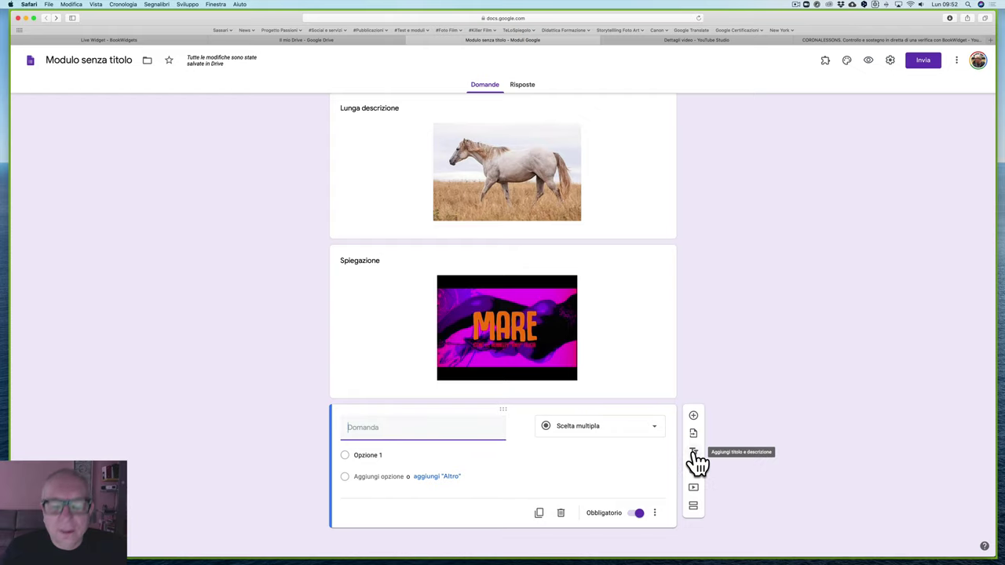
pyautogui.click(560, 514)
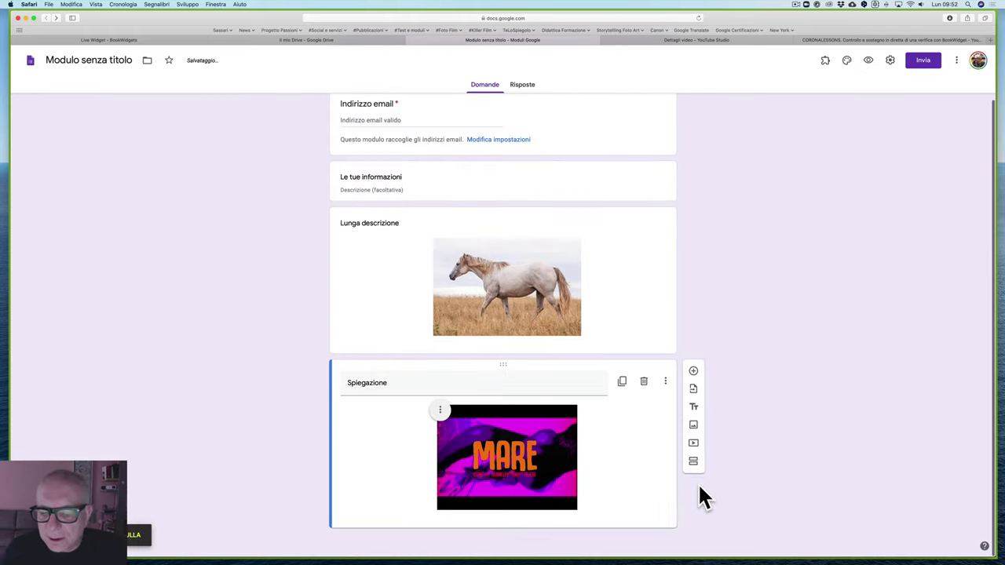
pyautogui.click(695, 407)
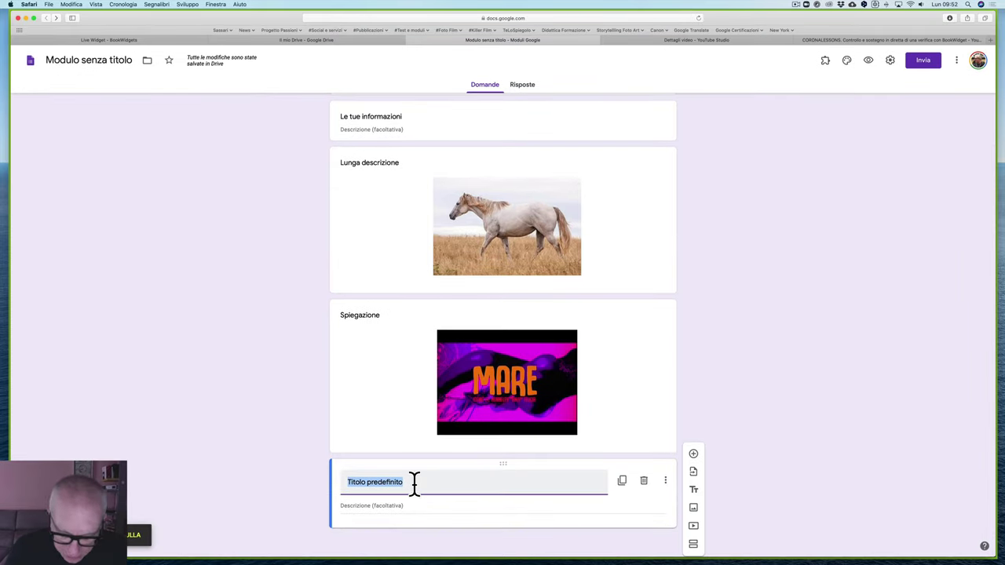
pyautogui.write('Racconto')
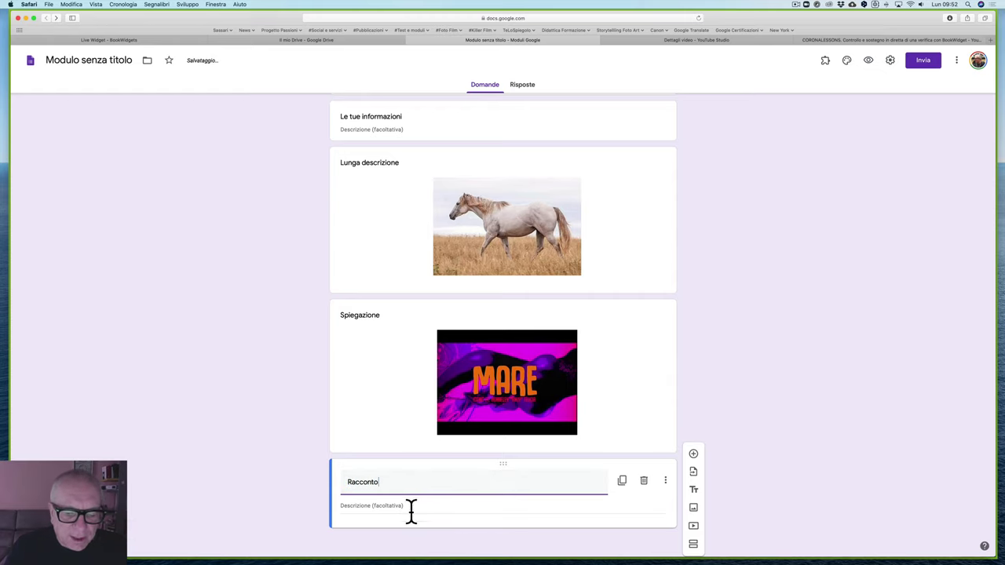
pyautogui.click(408, 511)
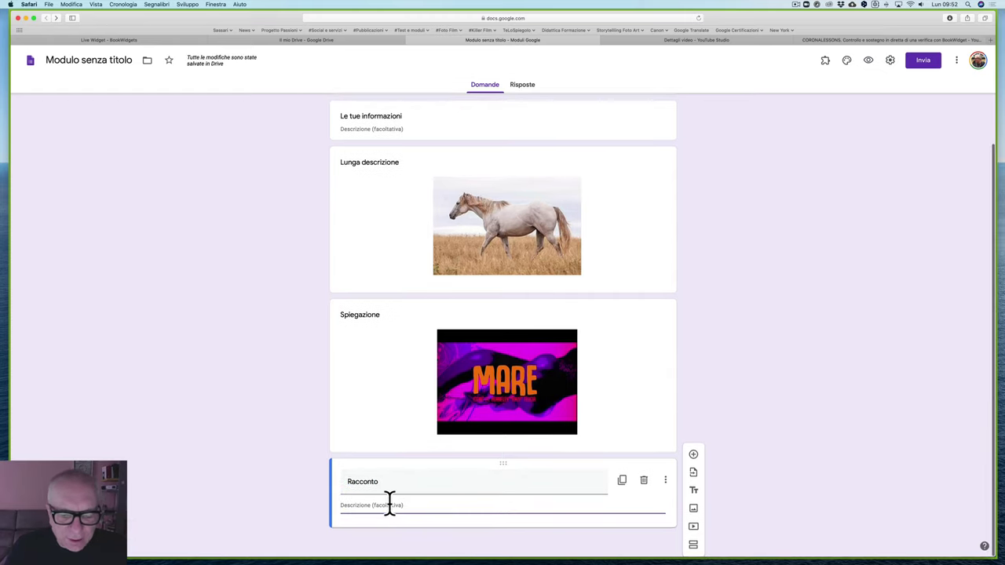
pyautogui.write('Lungo testo')
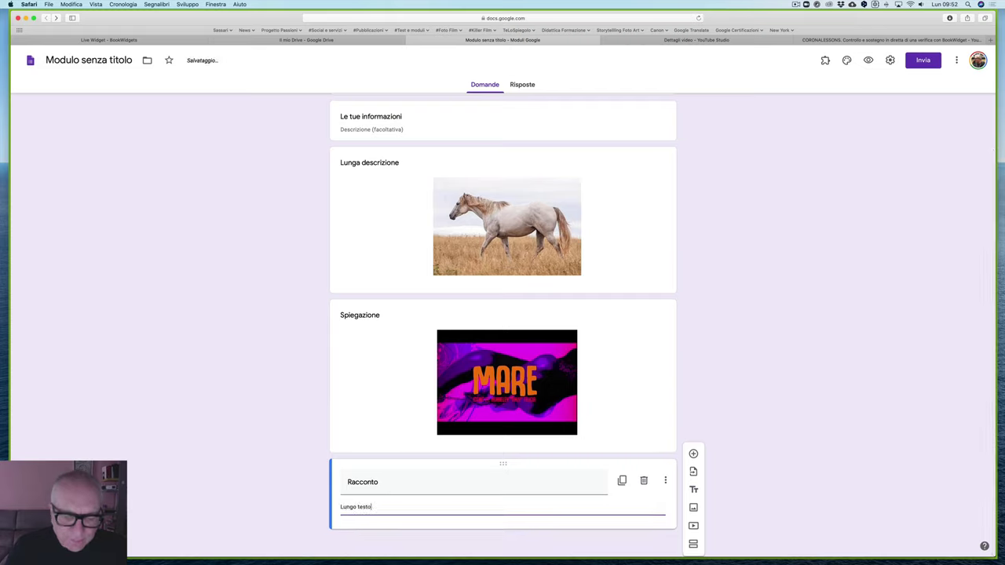
pyautogui.doubleClick(490, 482)
pyautogui.scroll(3, 658, 131)
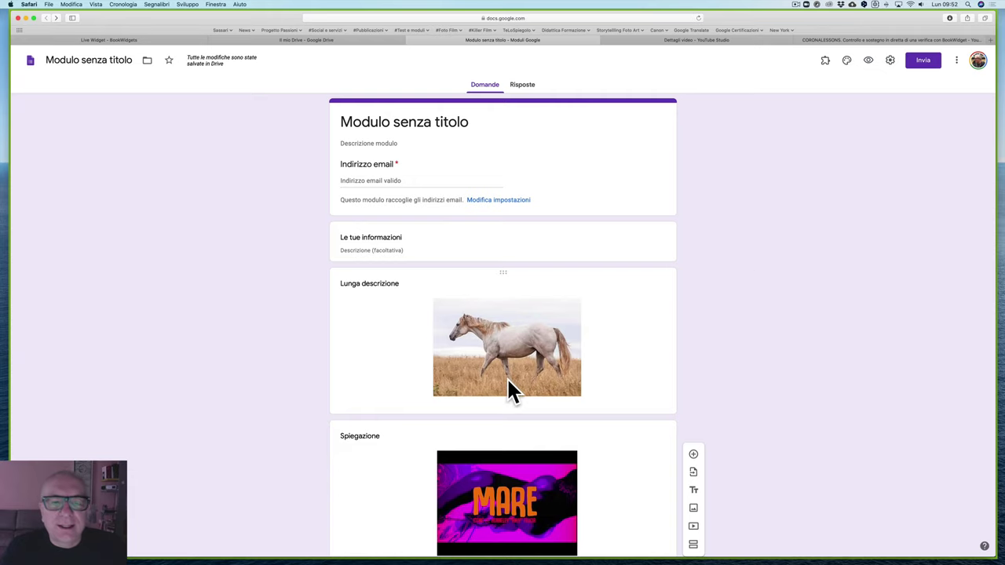
# Step: Insert a new title block below 'Racconto' and replace its default title with 'Esercitazioni'
pyautogui.scroll(-3, 509, 386)
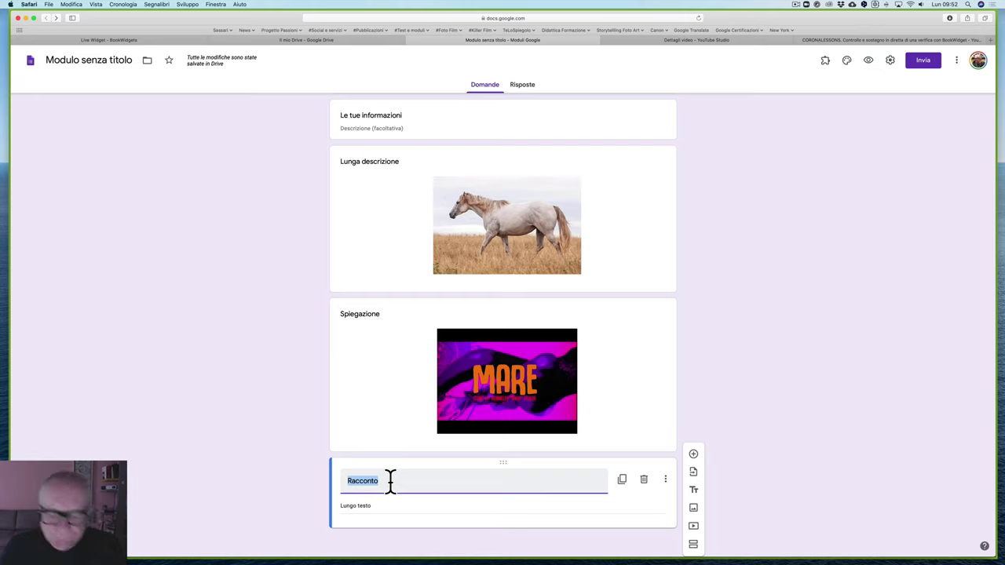
pyautogui.click(693, 491)
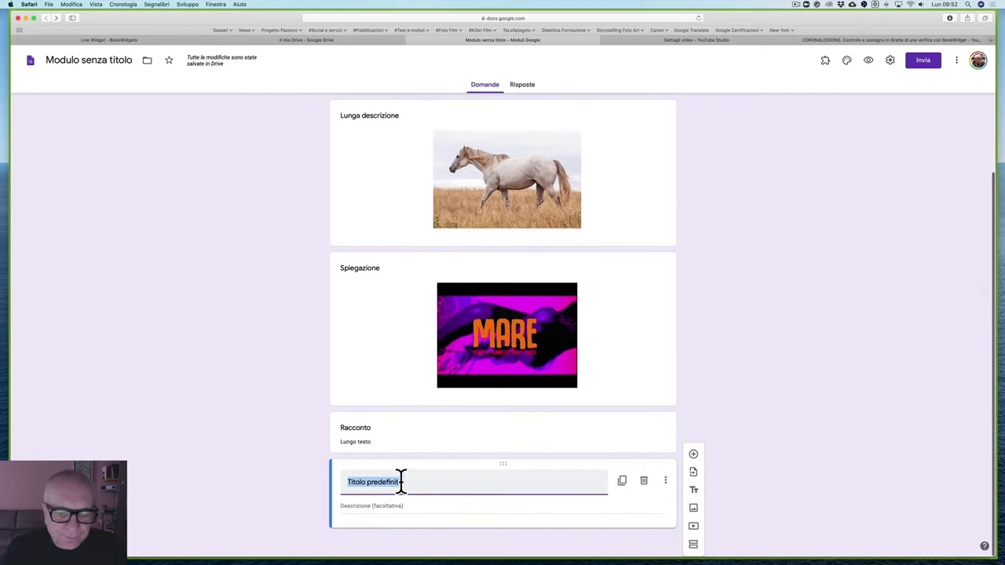
pyautogui.click(400, 481)
pyautogui.moveTo(422, 480); pyautogui.dragTo(328, 476)
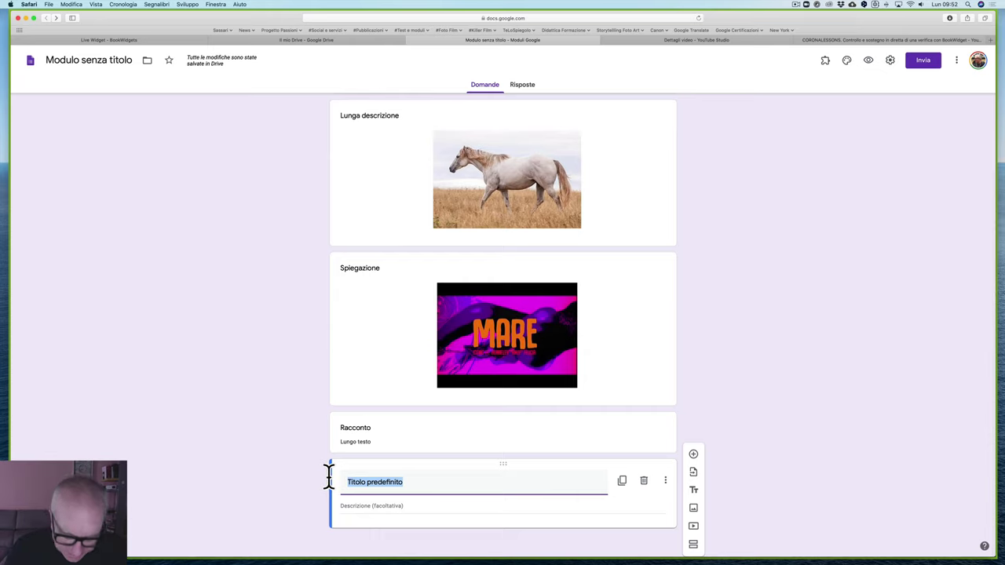
pyautogui.write('Esercitazioni')
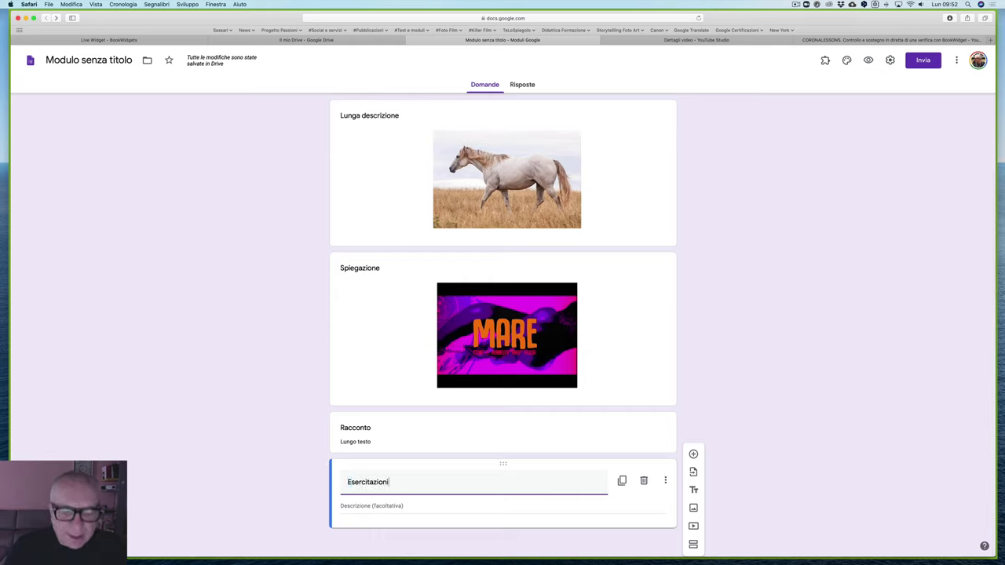
pyautogui.click(728, 391)
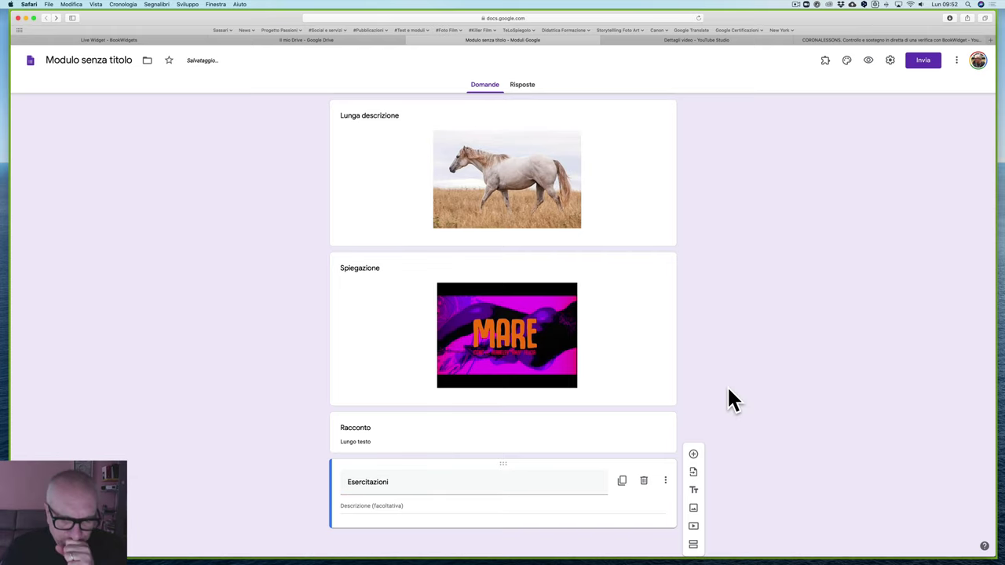
pyautogui.scroll(-1, 454, 479)
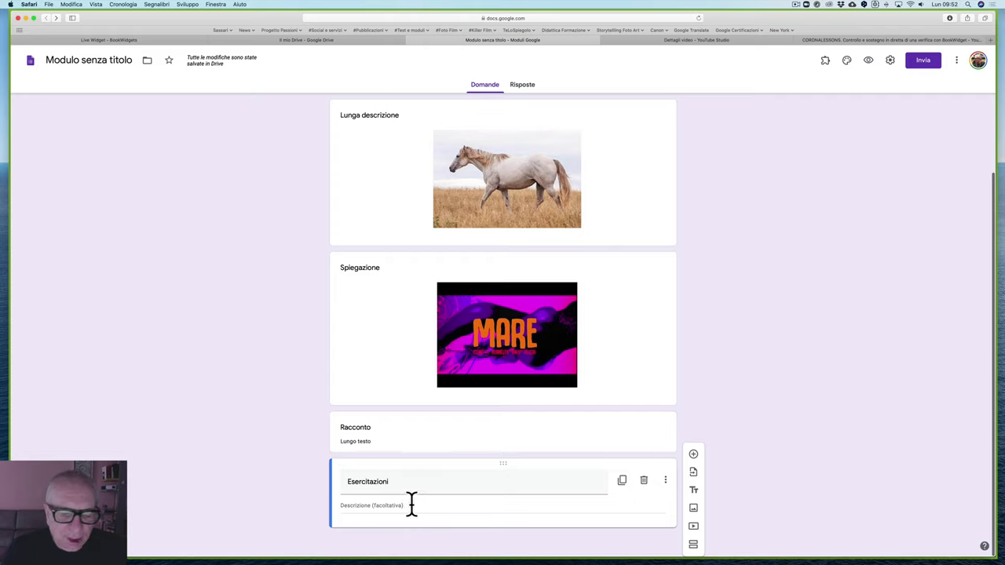
# Step: Add a multiple-choice question after the 'Esercitazioni' block
pyautogui.click(696, 459)
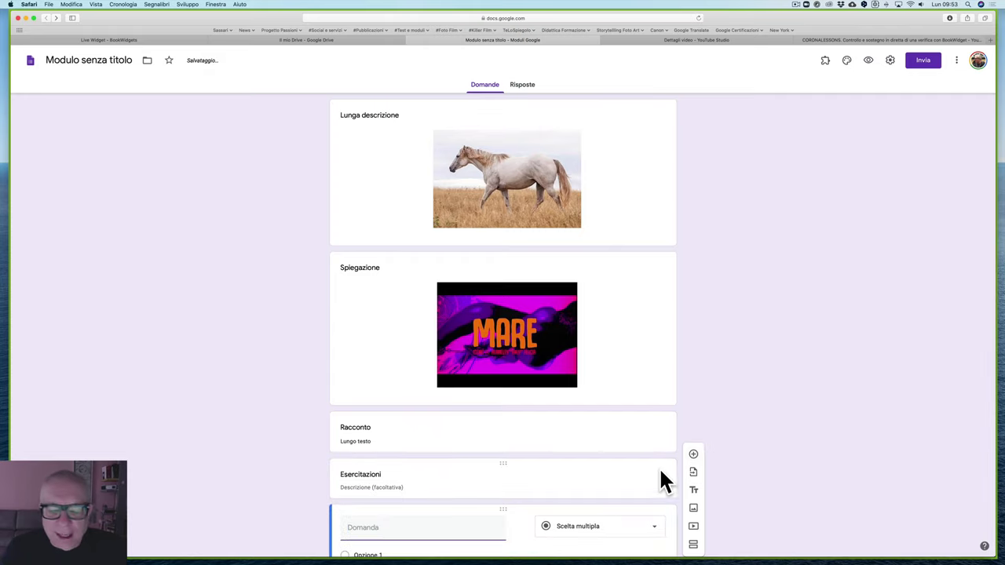
pyautogui.click(626, 432)
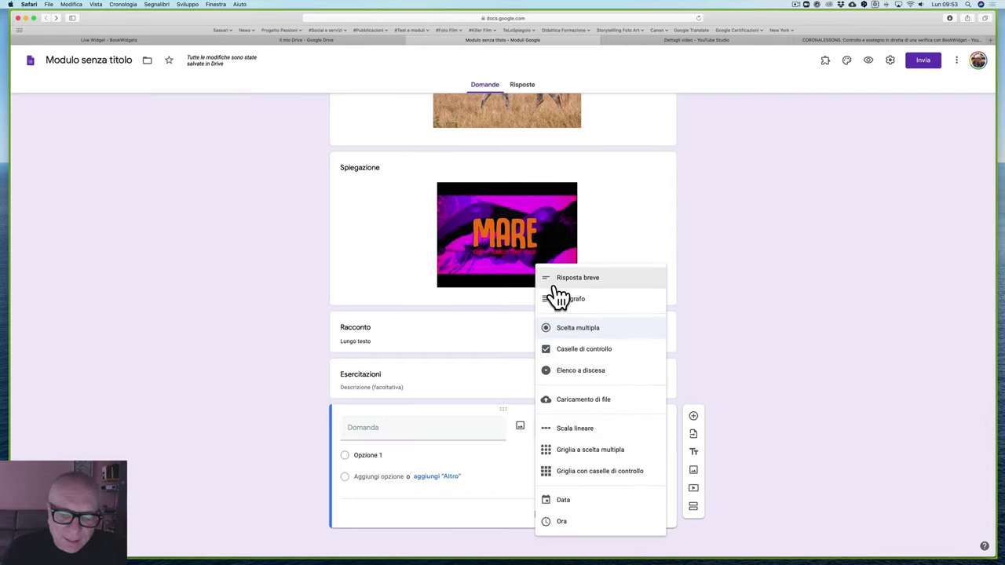
pyautogui.click(574, 330)
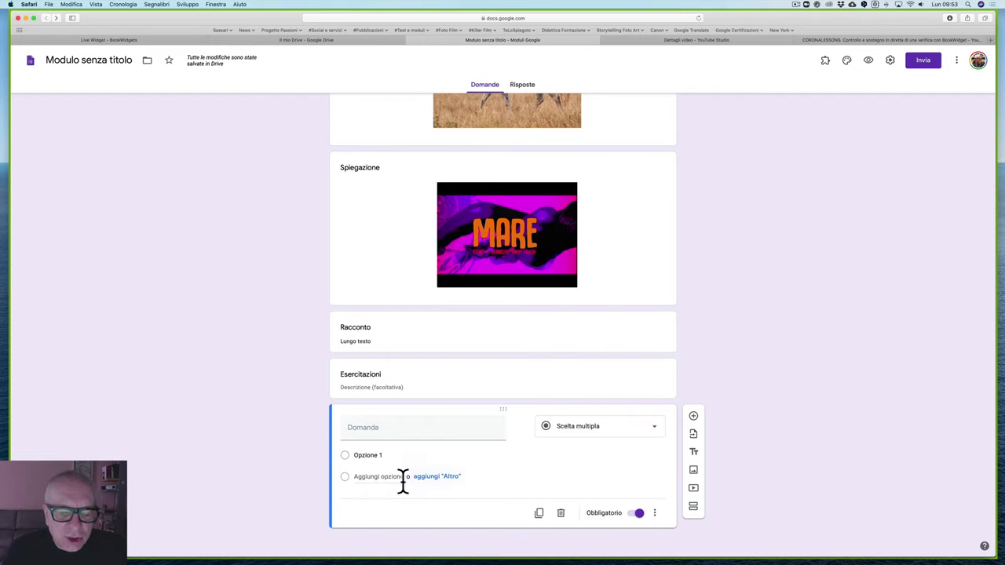
# Step: Enter answer options 'A' and 'B' and the question text 'Testo della domanda'
pyautogui.click(380, 454)
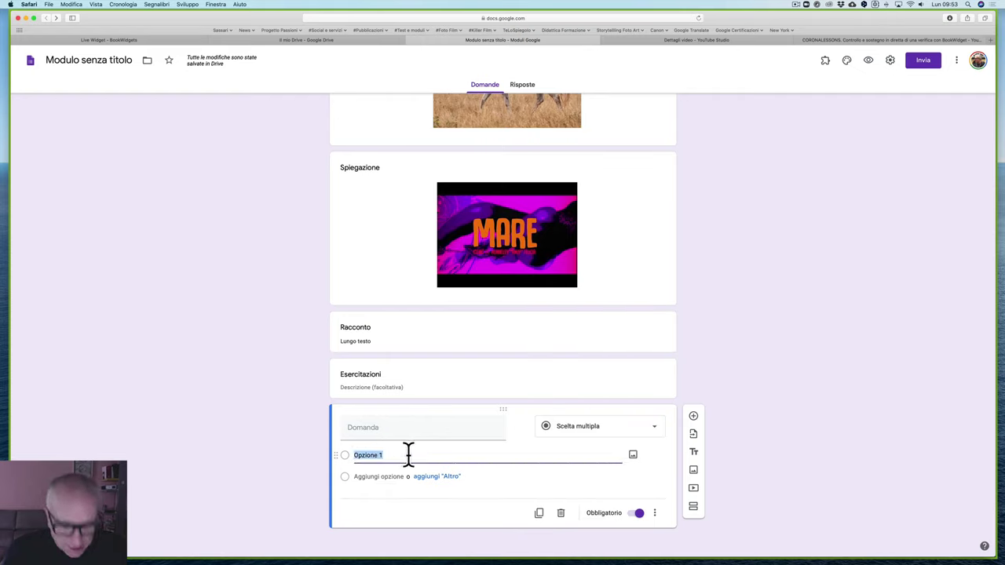
pyautogui.write('A')
pyautogui.click(382, 476)
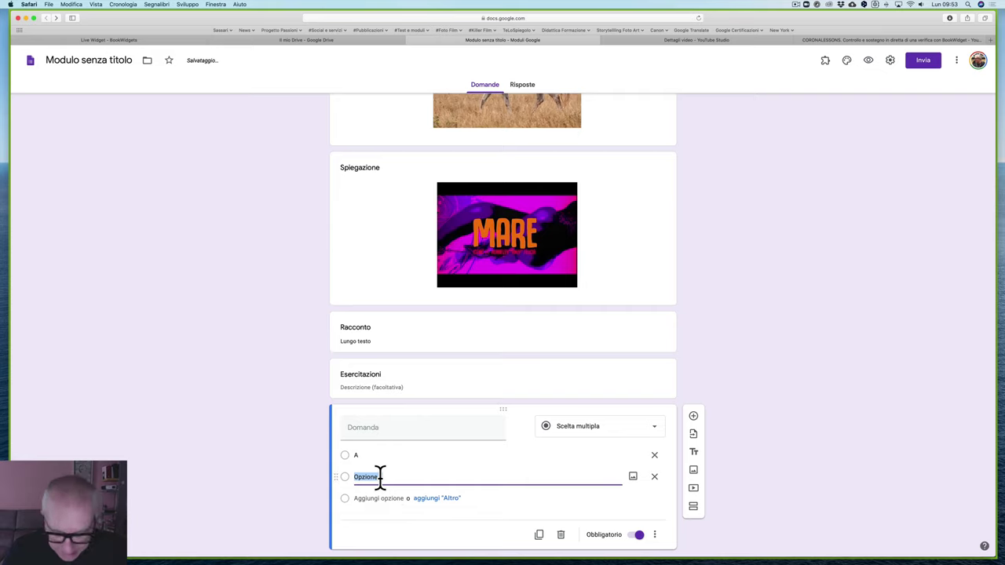
pyautogui.write('B')
pyautogui.click(381, 501)
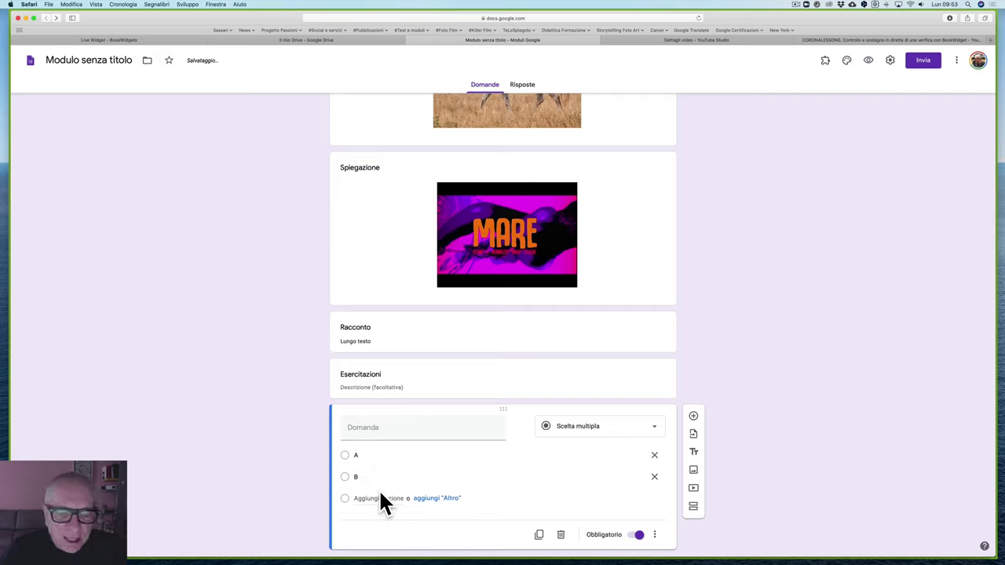
pyautogui.click(366, 427)
pyautogui.write('Test')
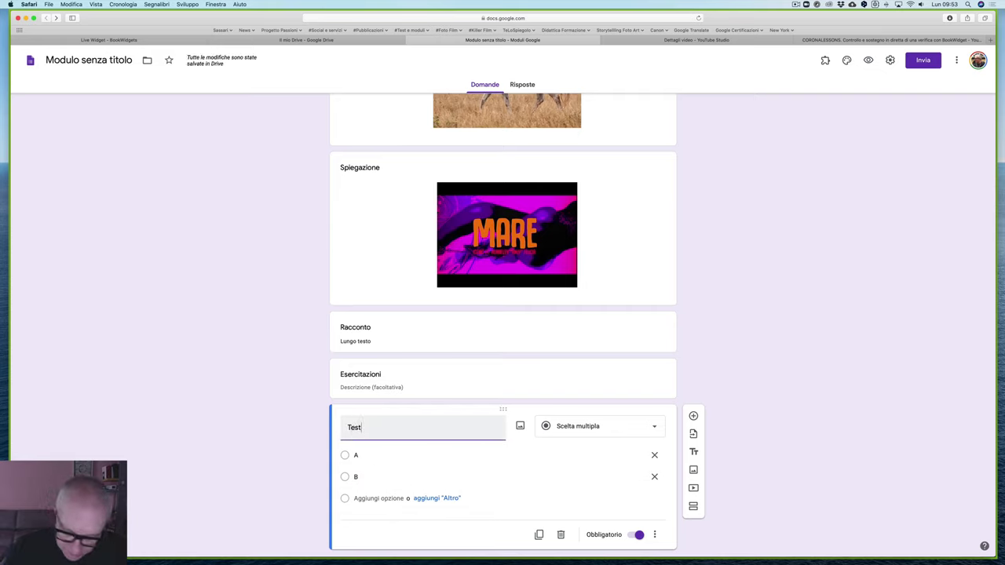
pyautogui.write('o della')
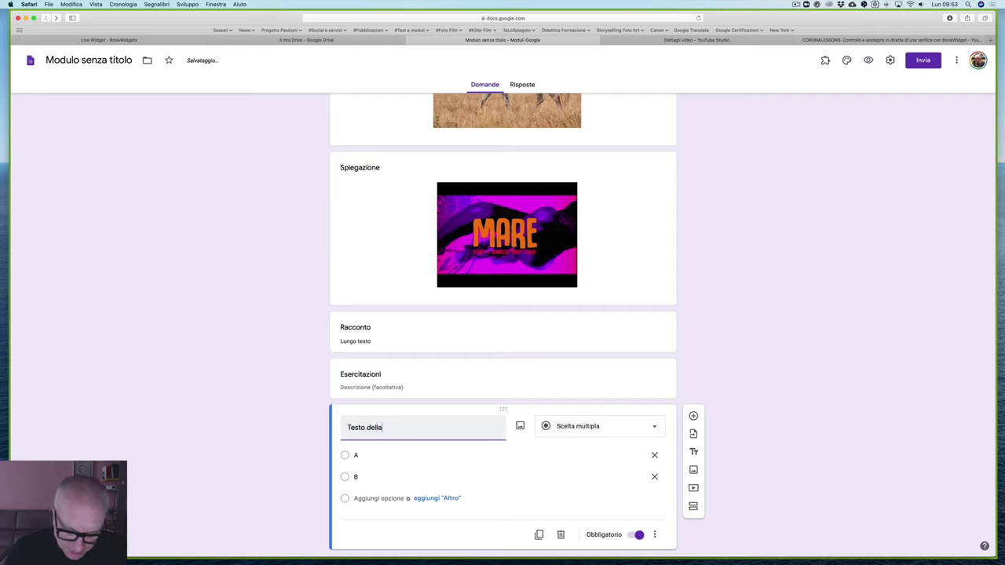
pyautogui.write(' domanda')
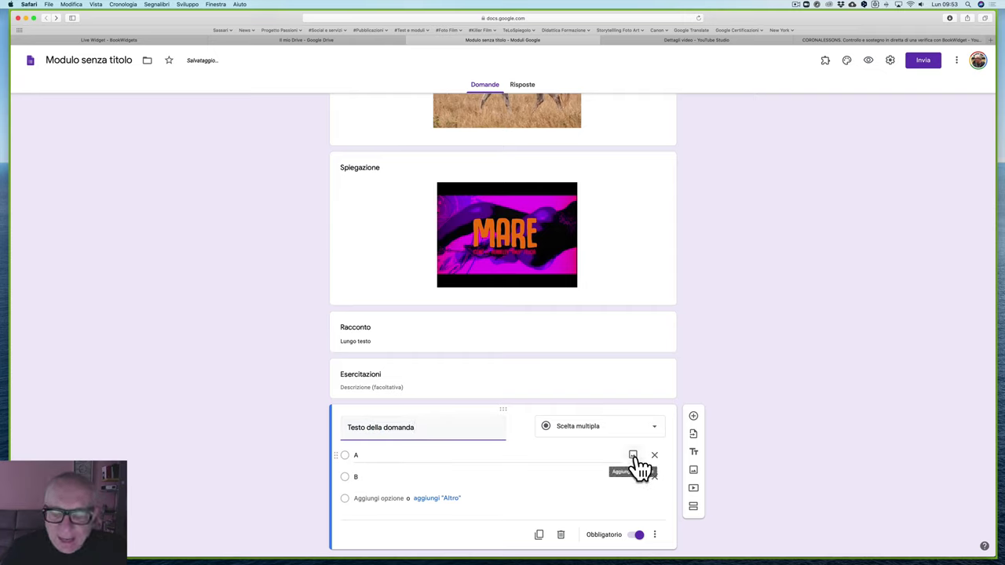
# Step: Search Google images for 'cavallo' and insert the brown horse photo into option A
pyautogui.click(635, 458)
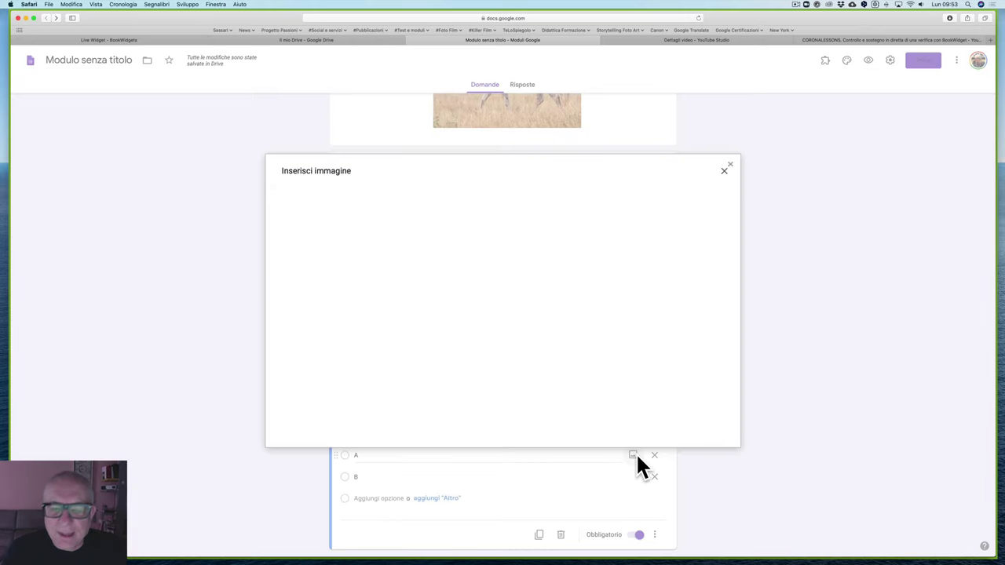
pyautogui.click(560, 202)
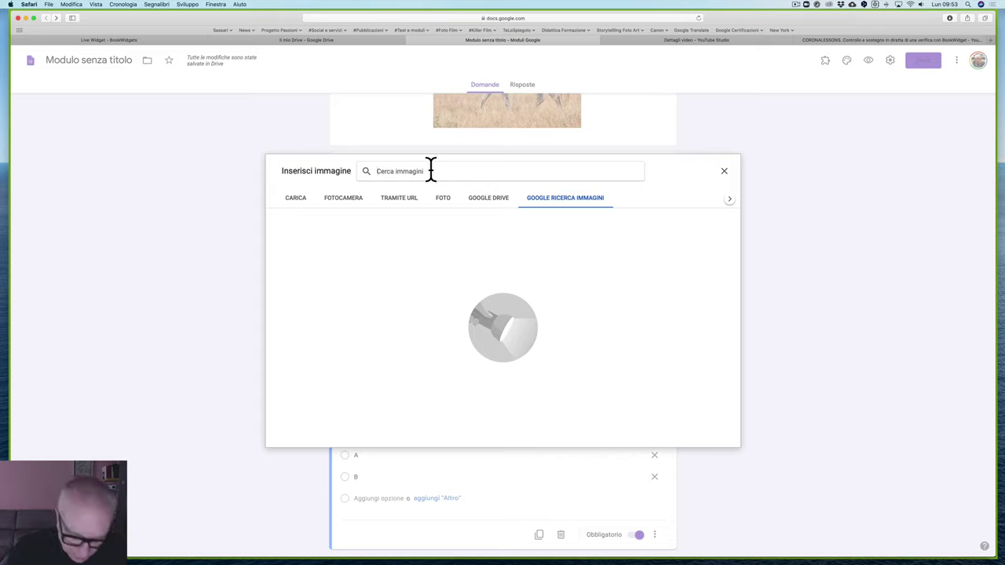
pyautogui.write('caveallo')
pyautogui.press('Return')
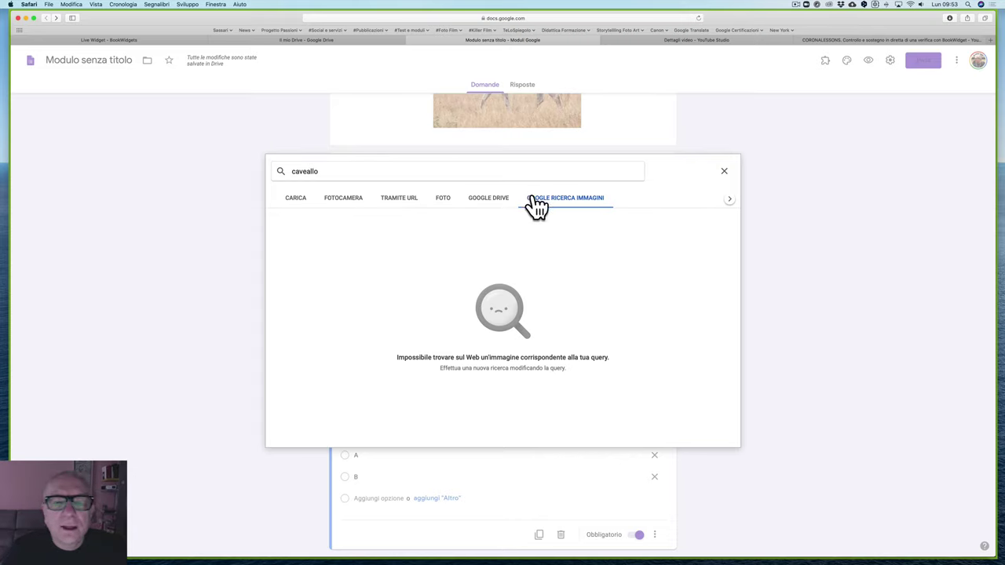
pyautogui.moveTo(337, 171); pyautogui.dragTo(283, 168)
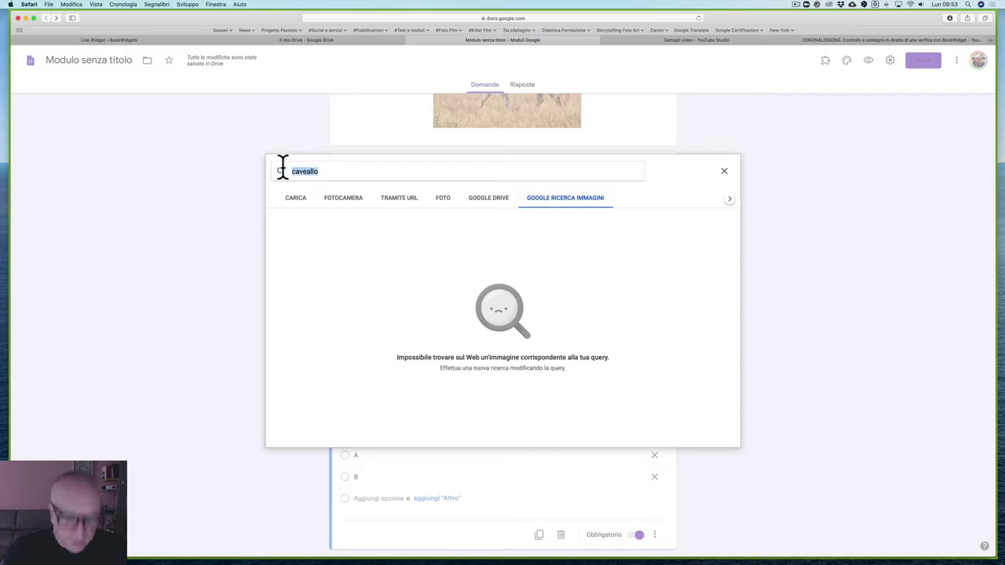
pyautogui.write('cava')
pyautogui.write('o')
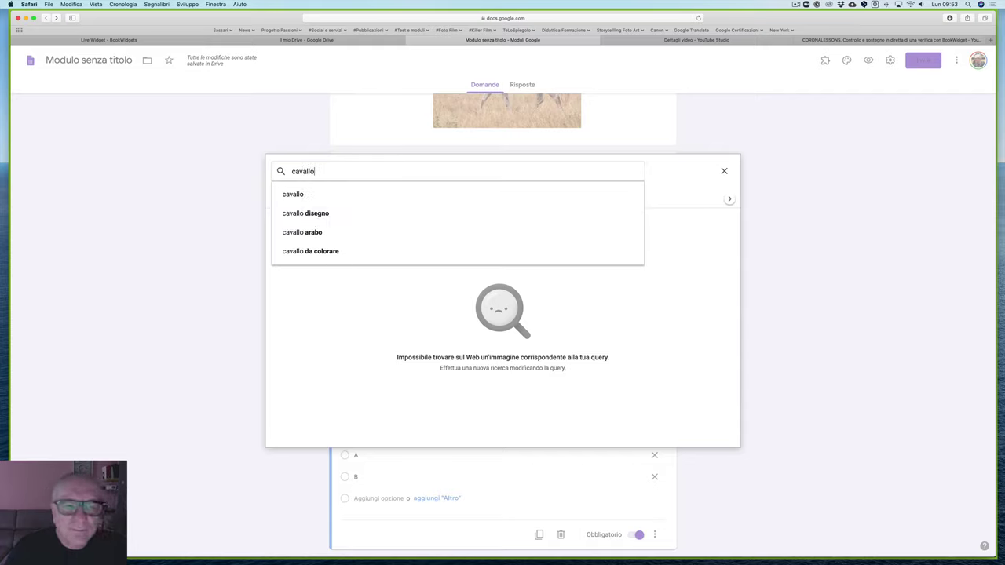
pyautogui.click(291, 192)
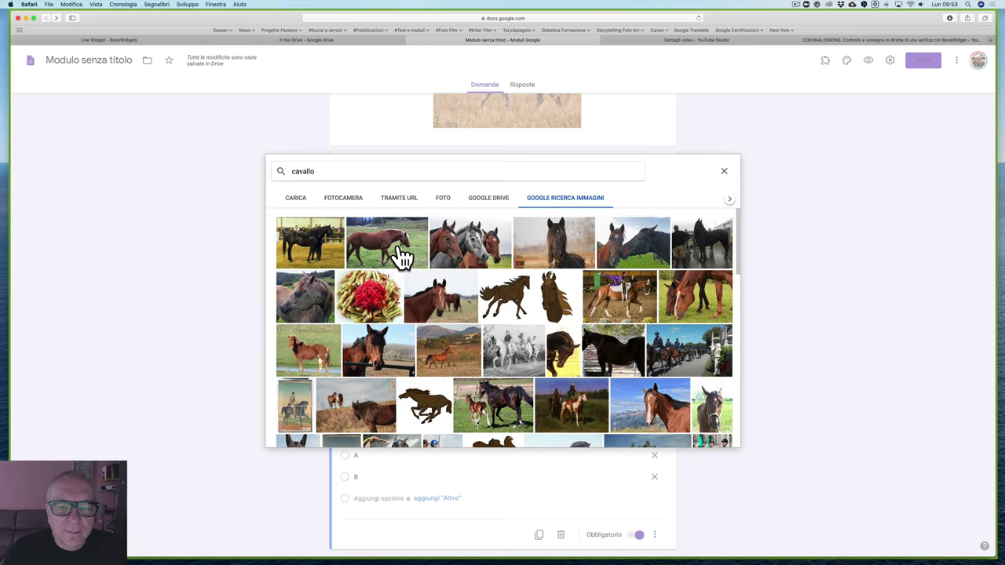
pyautogui.click(403, 257)
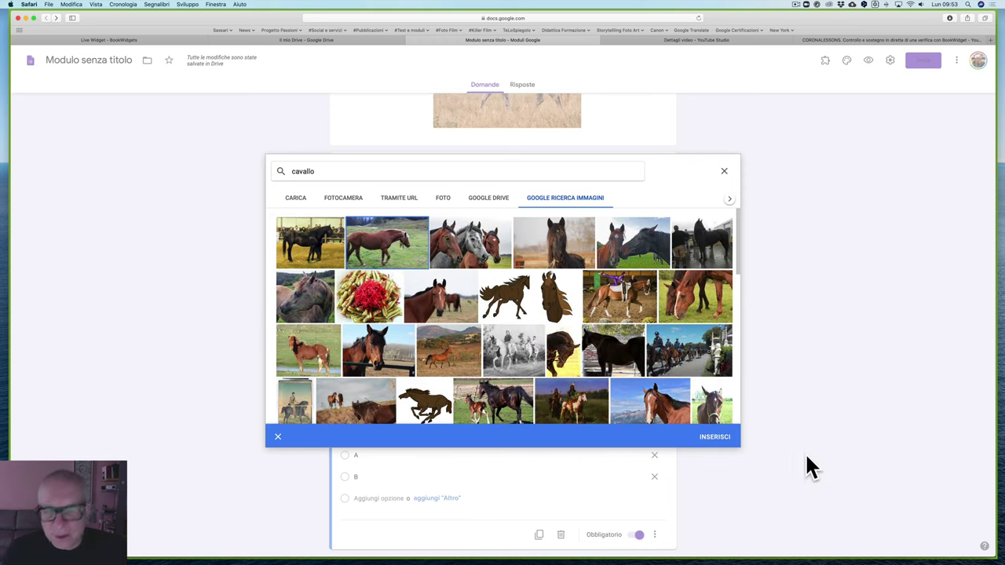
pyautogui.click(711, 439)
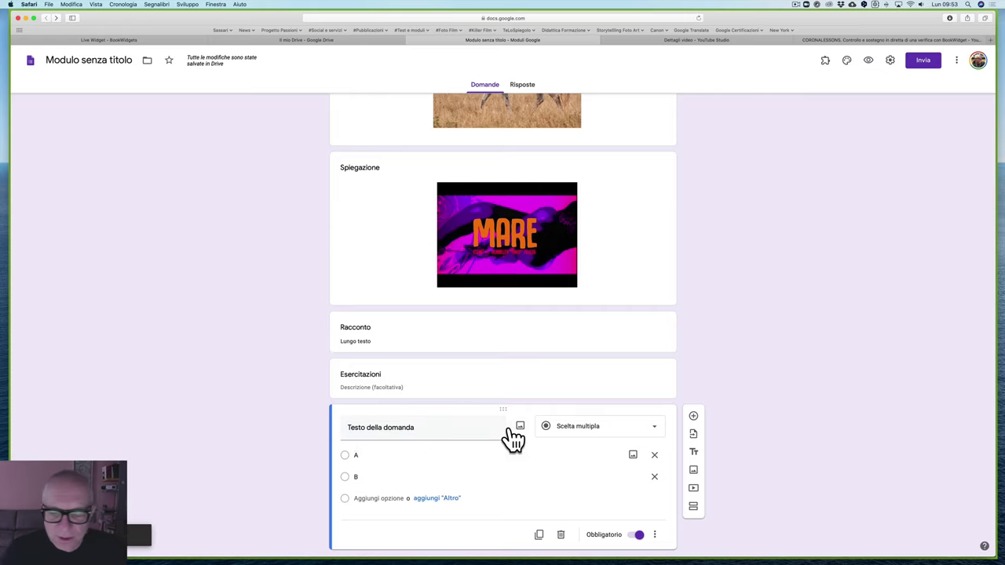
# Step: Search Google images for 'asino' and insert the first donkey photo into option B
pyautogui.scroll(-2, 508, 437)
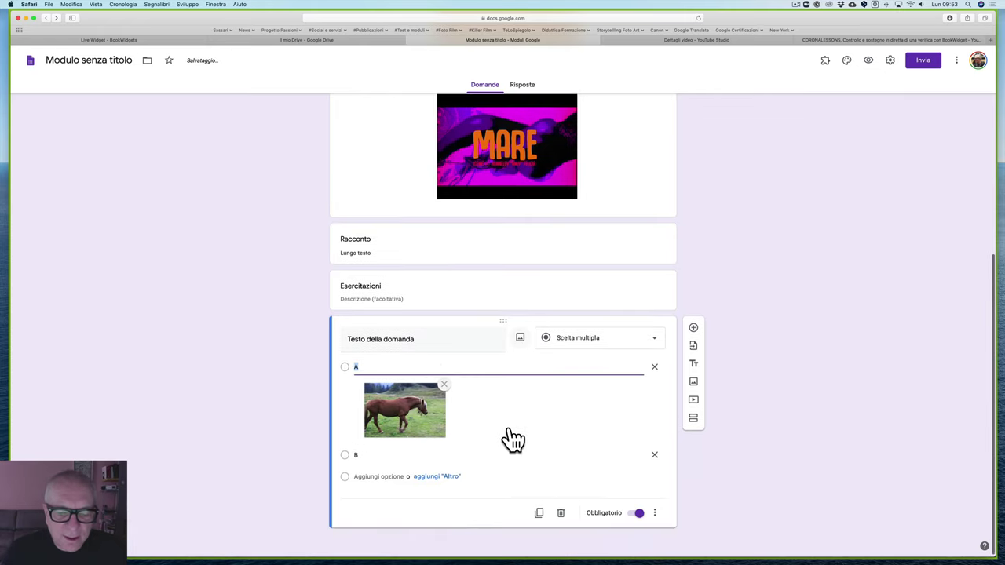
pyautogui.click(633, 454)
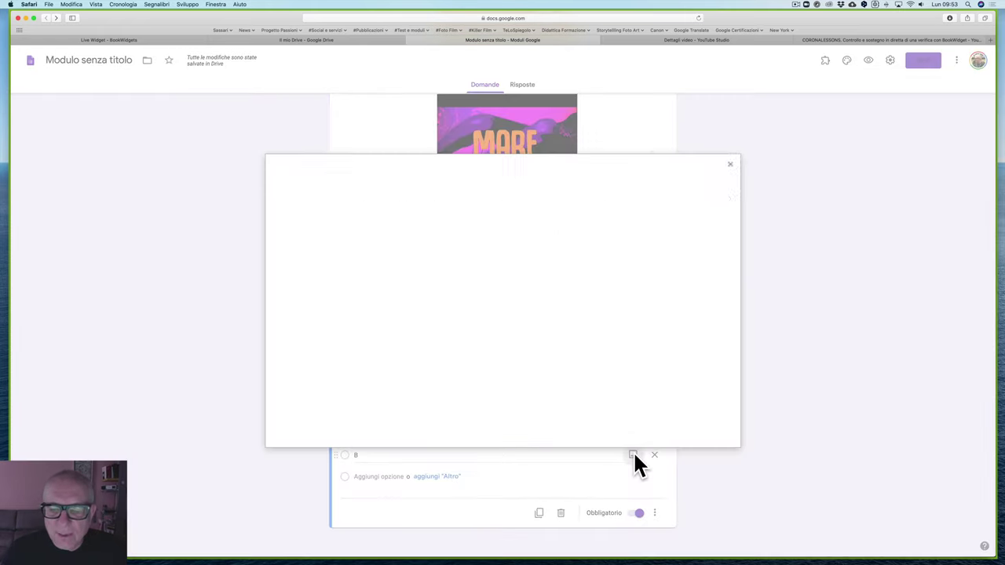
pyautogui.click(565, 200)
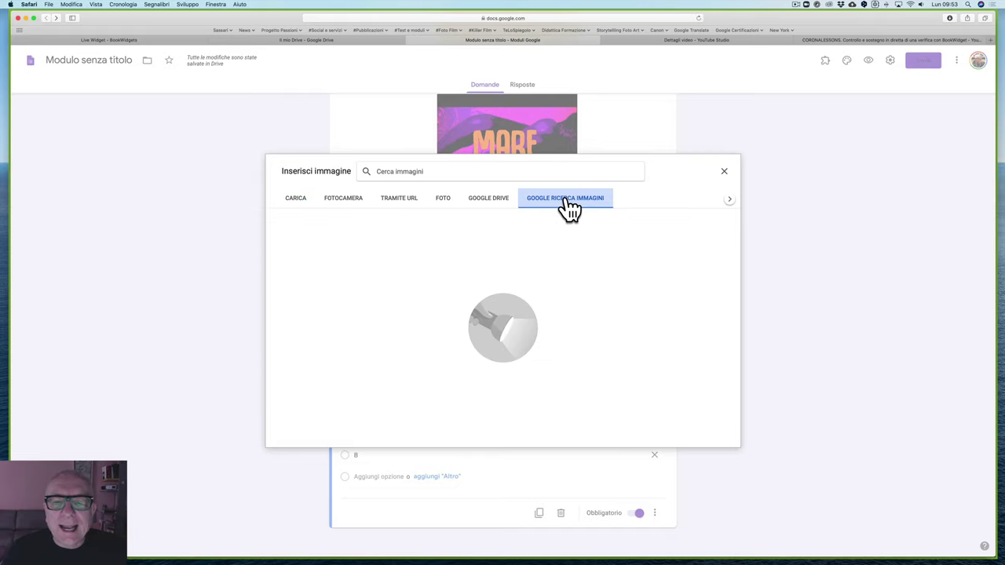
pyautogui.click(434, 171)
pyautogui.write('Asu')
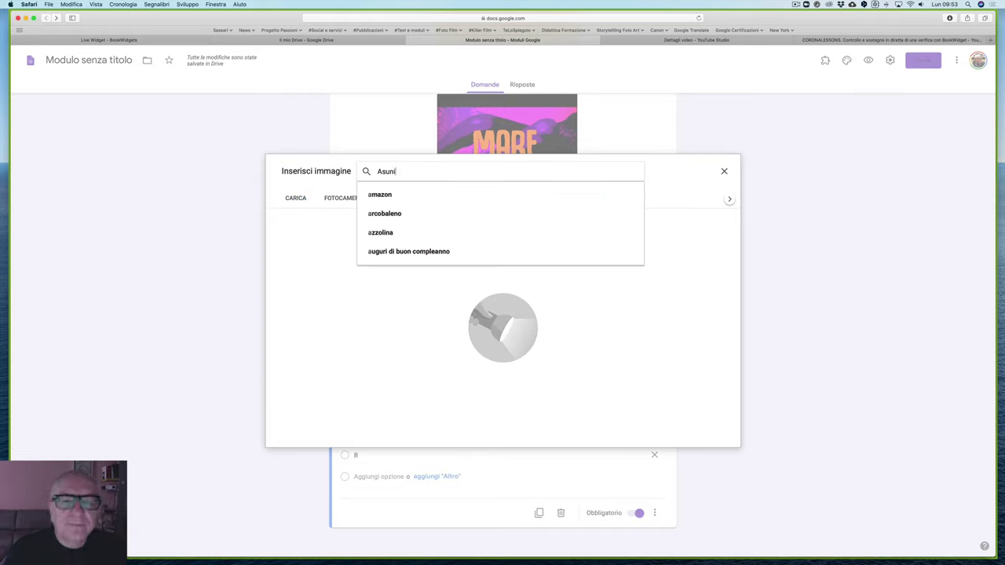
pyautogui.write('ni')
pyautogui.press('BackSpace')
pyautogui.press('BackSpace')
pyautogui.press('BackSpace')
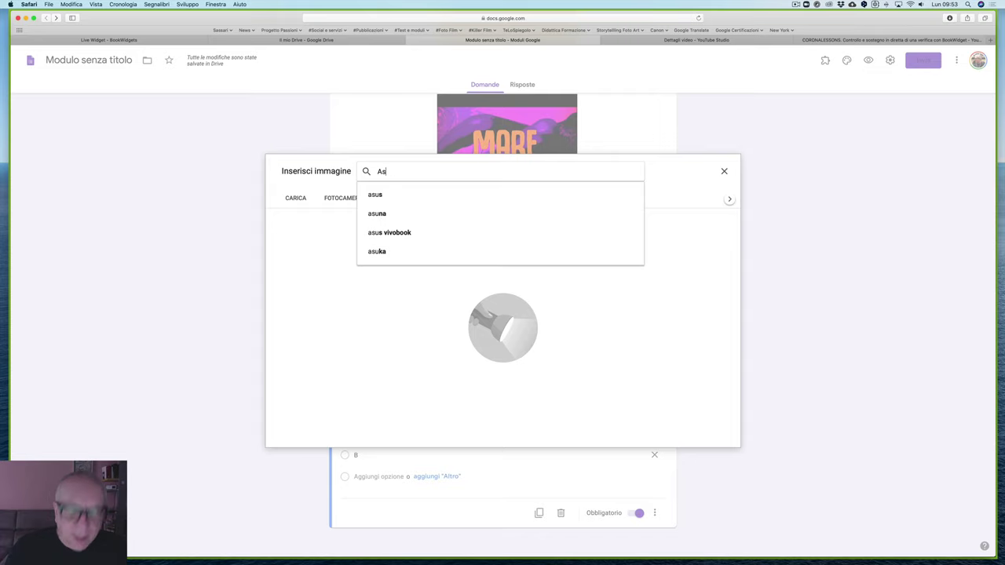
pyautogui.write('ino')
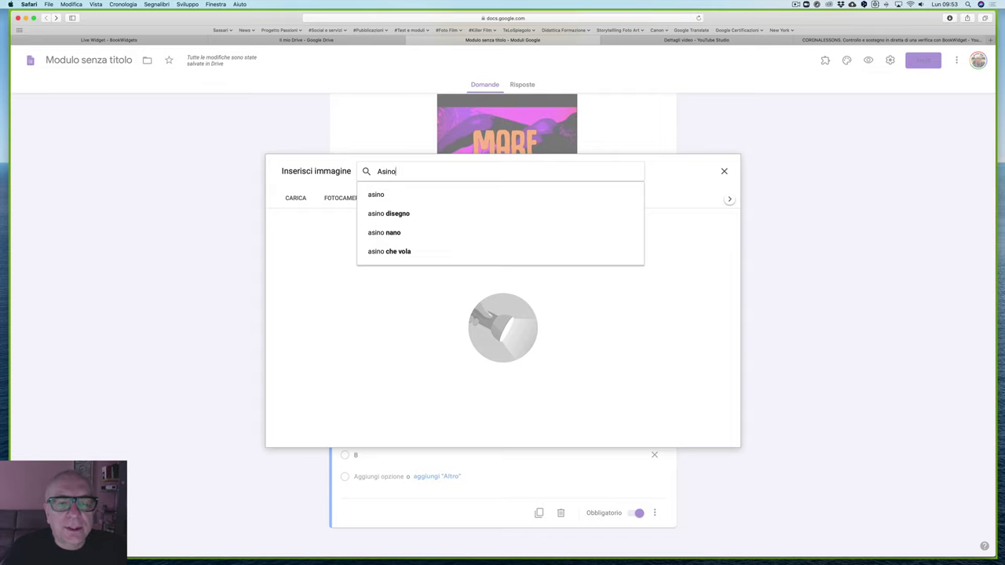
pyautogui.click(395, 196)
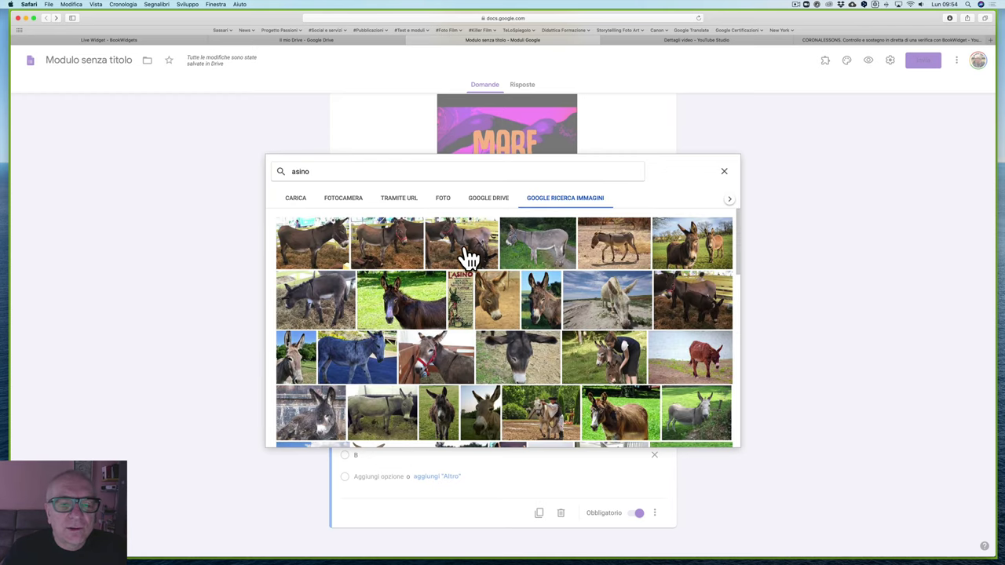
pyautogui.click(332, 247)
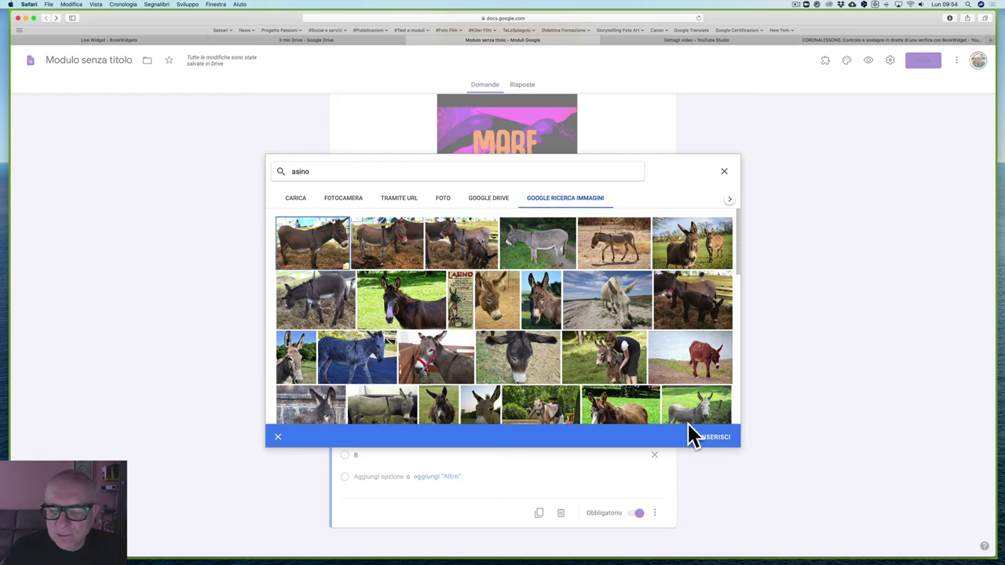
pyautogui.click(713, 438)
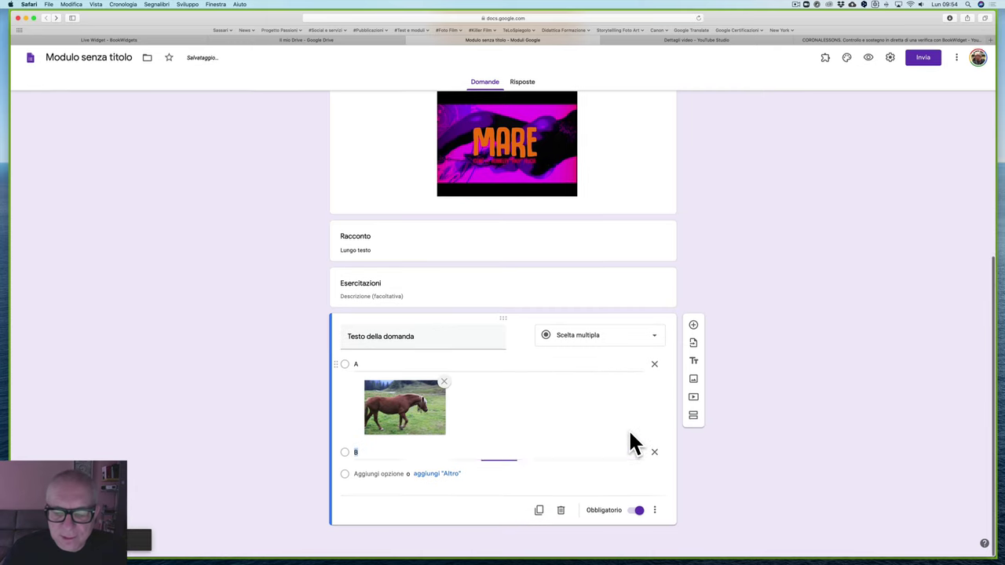
pyautogui.scroll(2, 635, 443)
pyautogui.scroll(5, 632, 442)
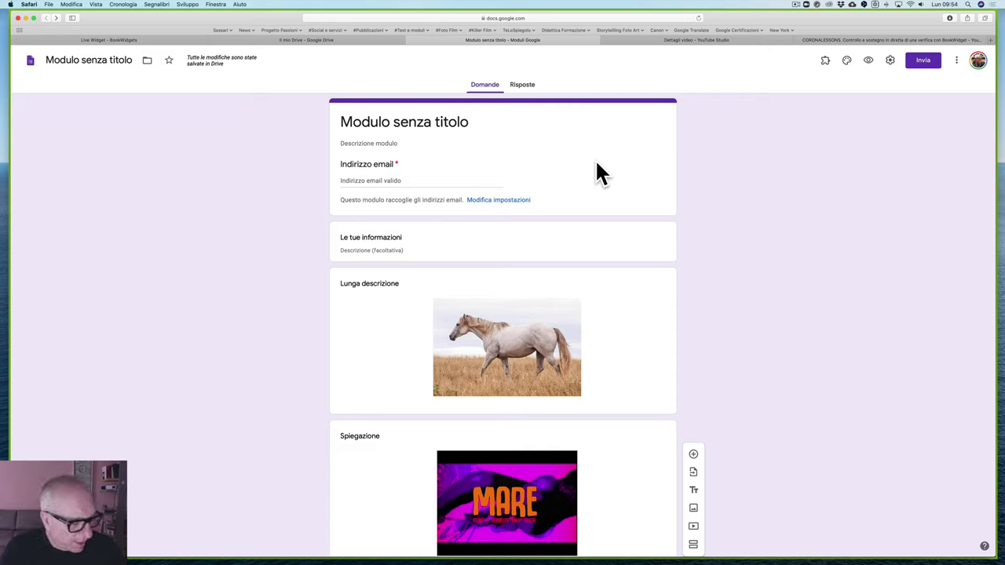
pyautogui.scroll(-8, 492, 366)
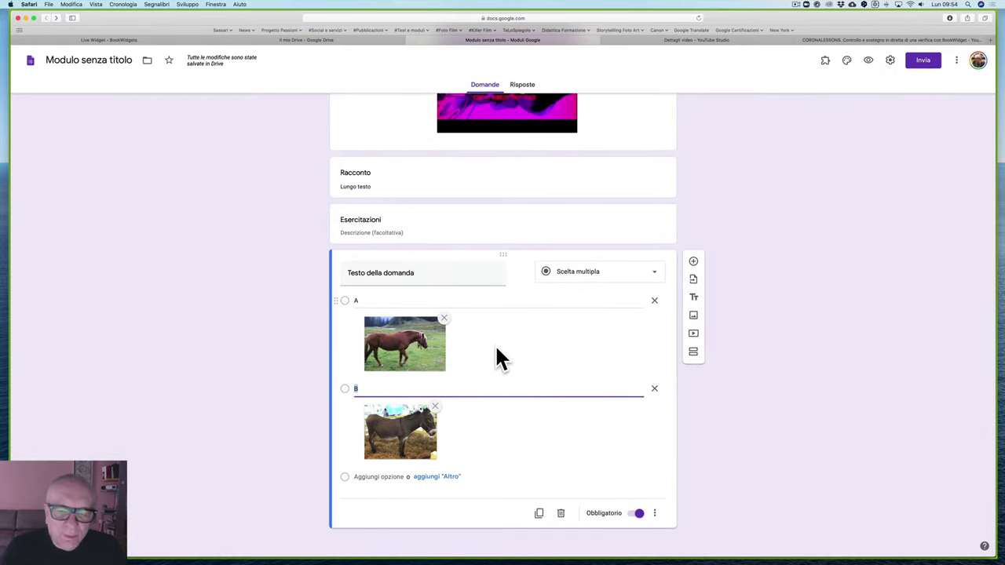
pyautogui.scroll(3, 497, 358)
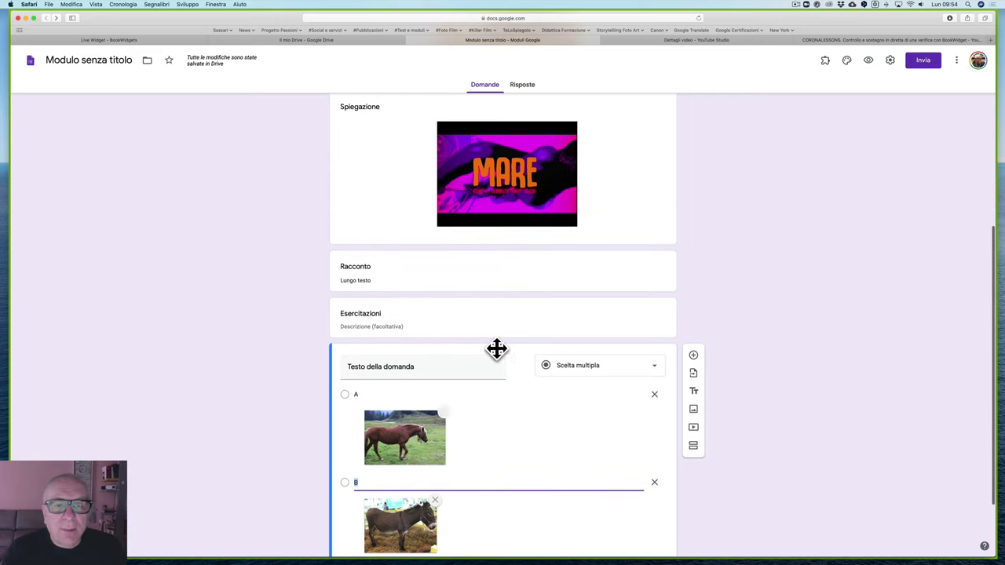
pyautogui.scroll(9, 510, 303)
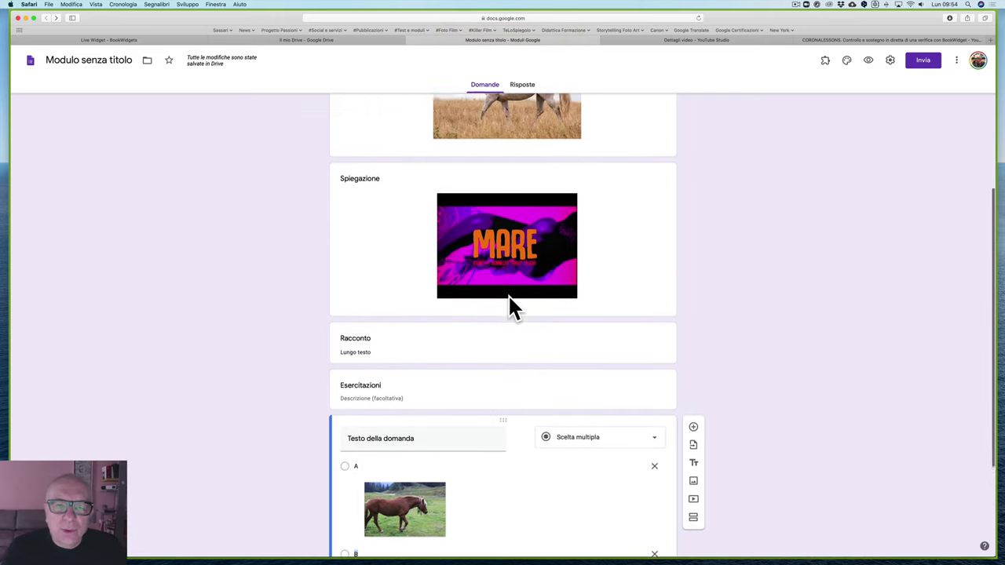
pyautogui.scroll(2, 509, 298)
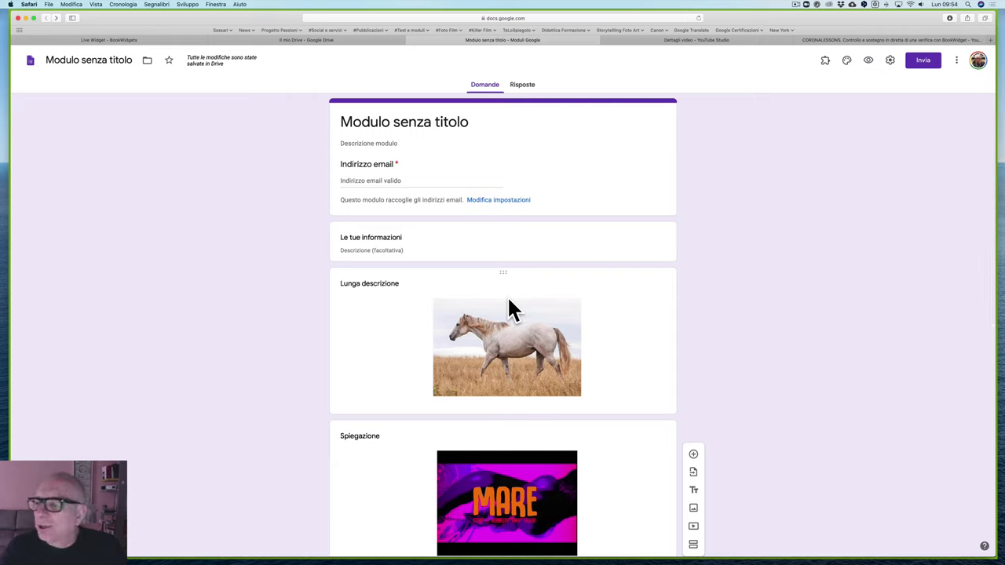
pyautogui.click(521, 88)
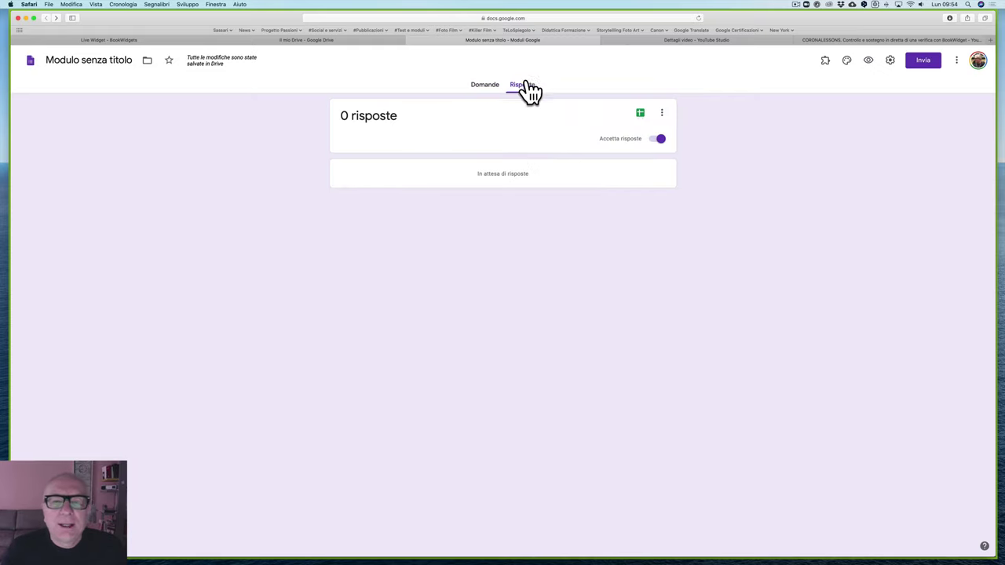
pyautogui.click(641, 115)
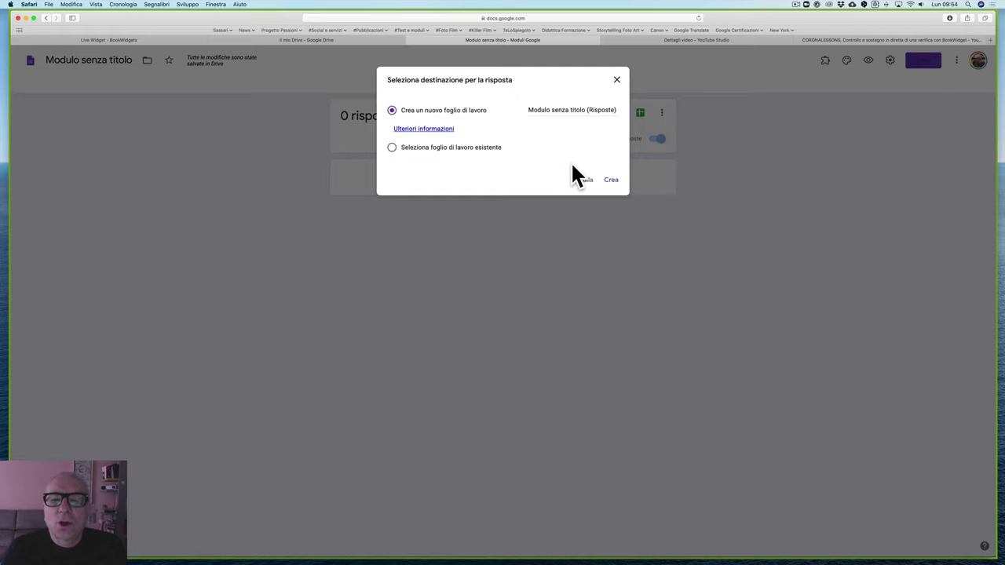
pyautogui.click(579, 180)
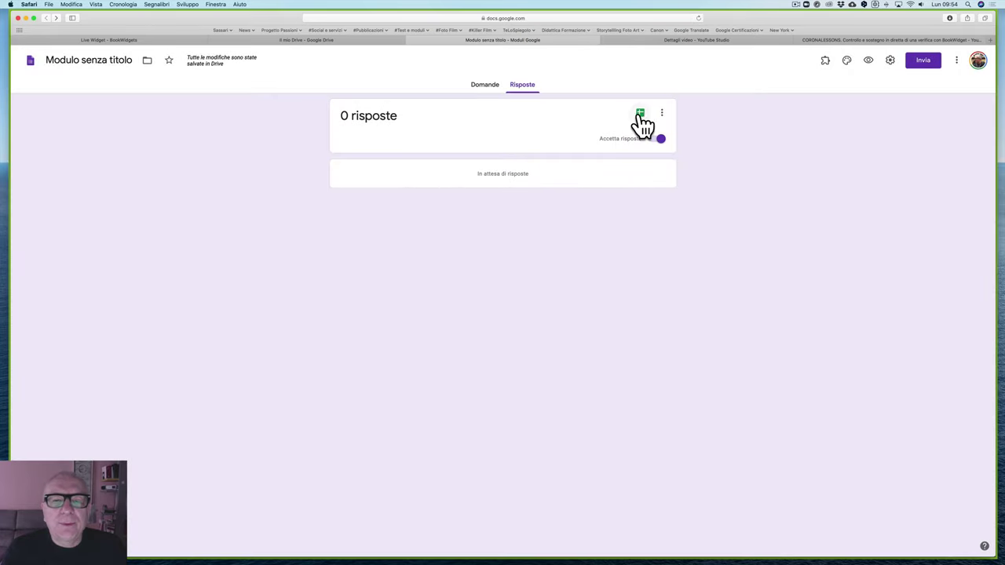
pyautogui.click(487, 86)
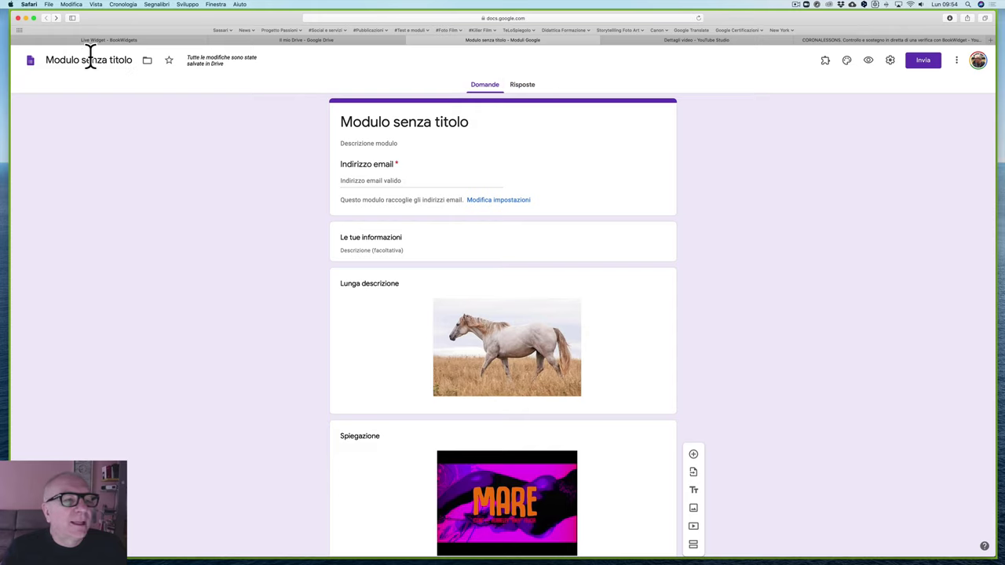